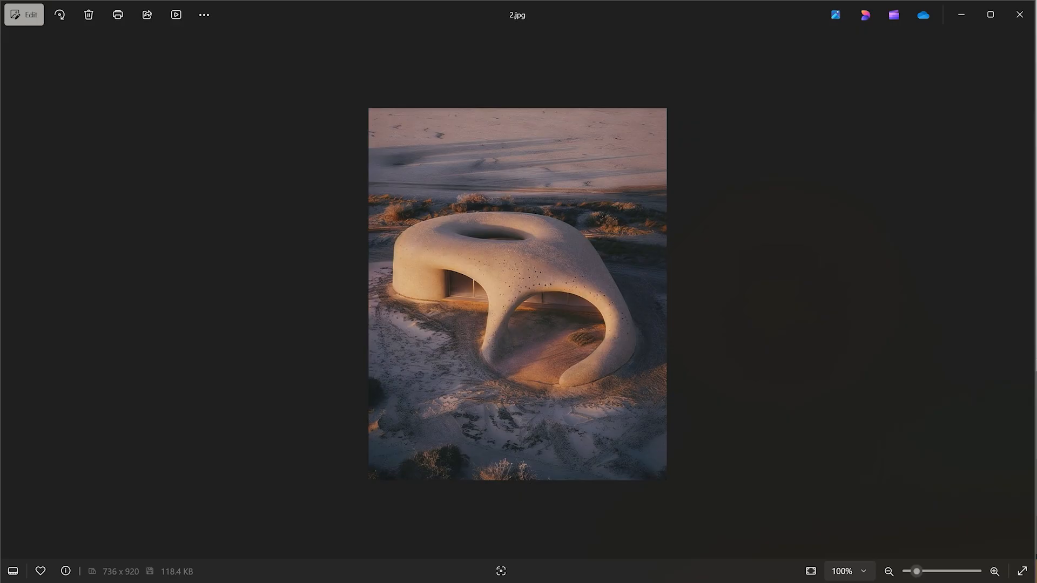
- Browse through the reference images of curved organic architecture one after another
key("Right")
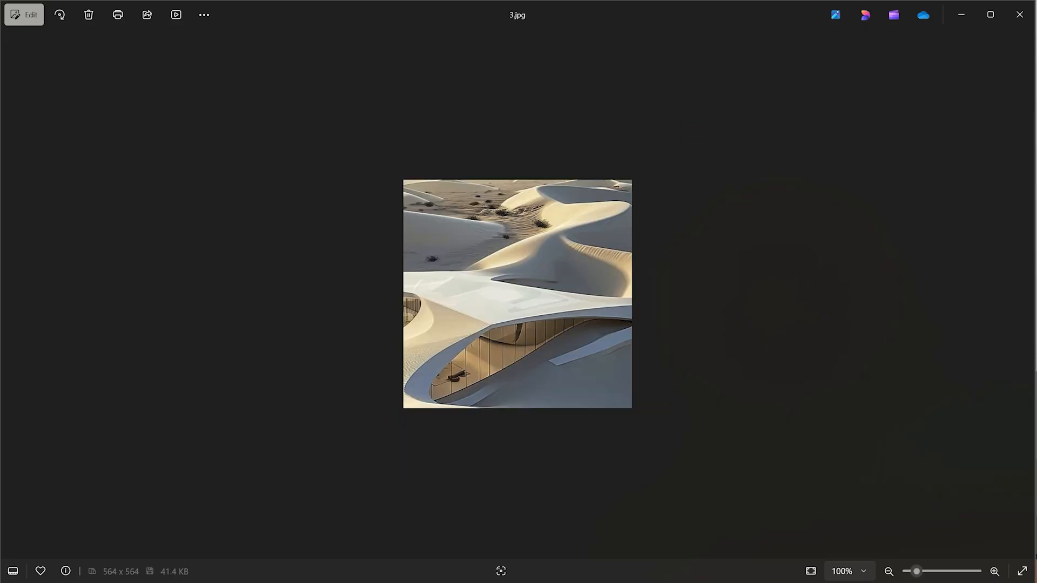
key("Right")
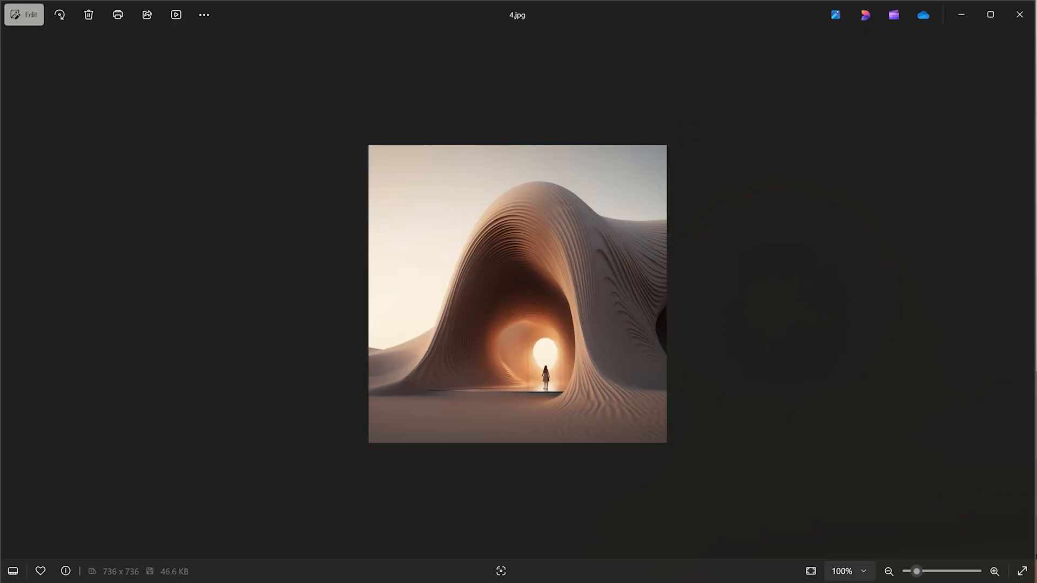
key("Right")
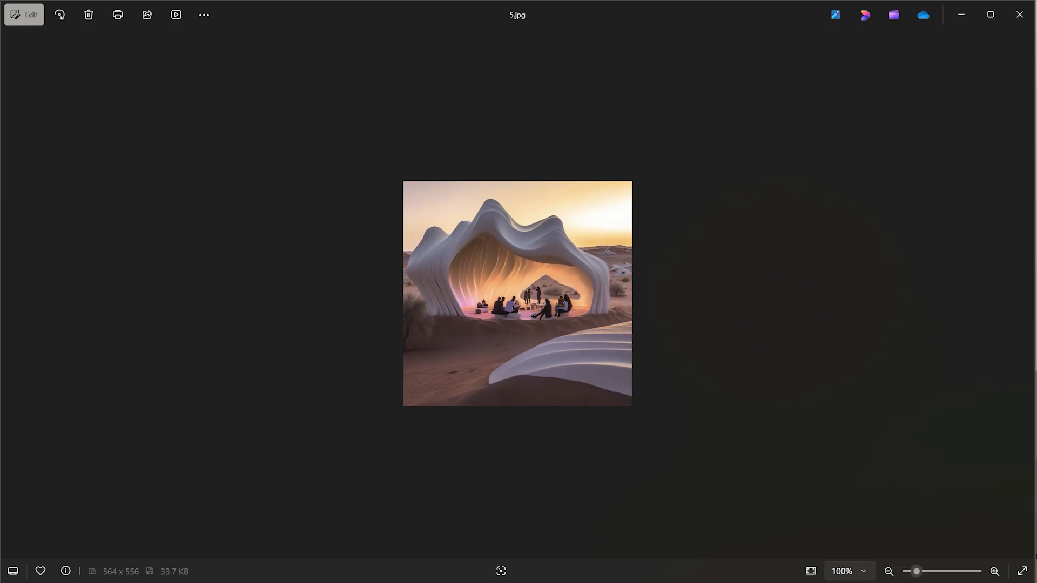
key("Right")
key("Right")
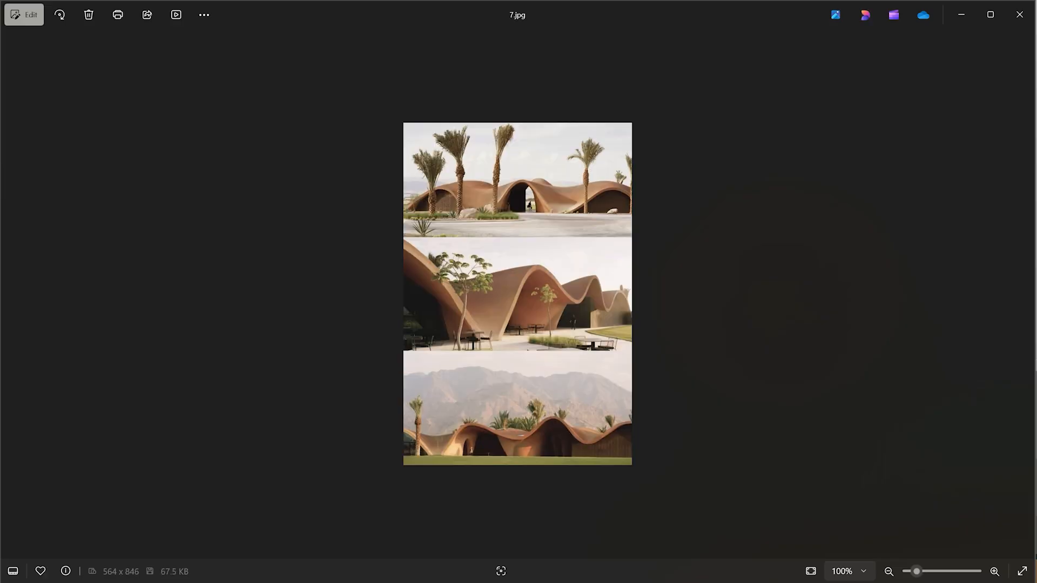
key("Right")
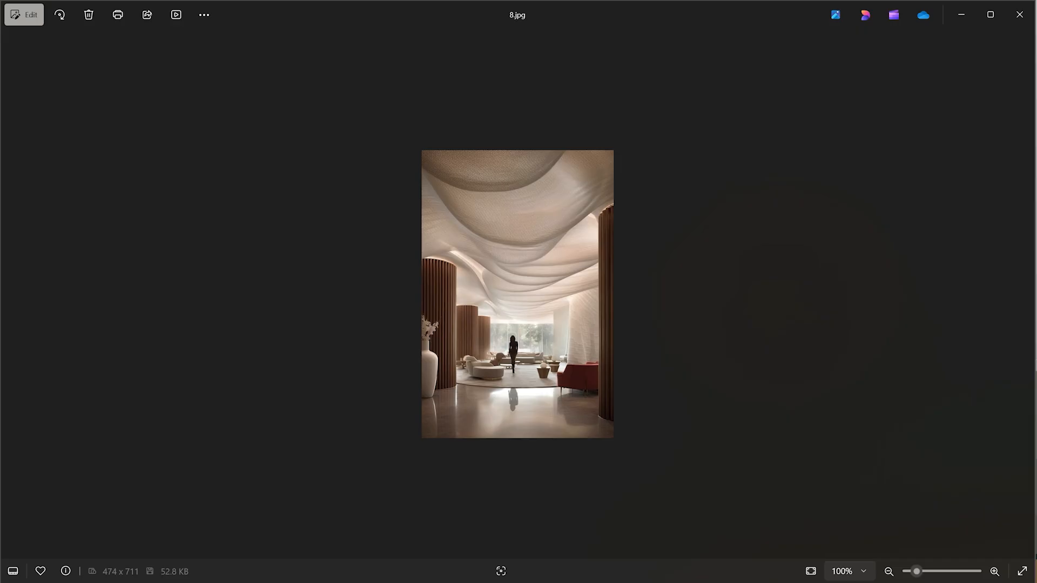
key("Right")
key("Right")
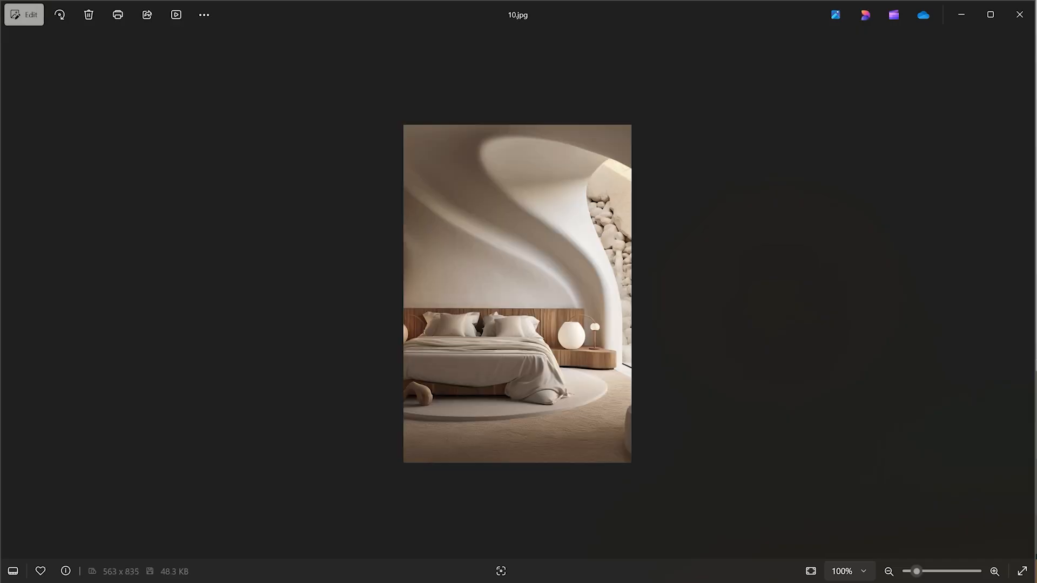
key("Right")
key("Right")
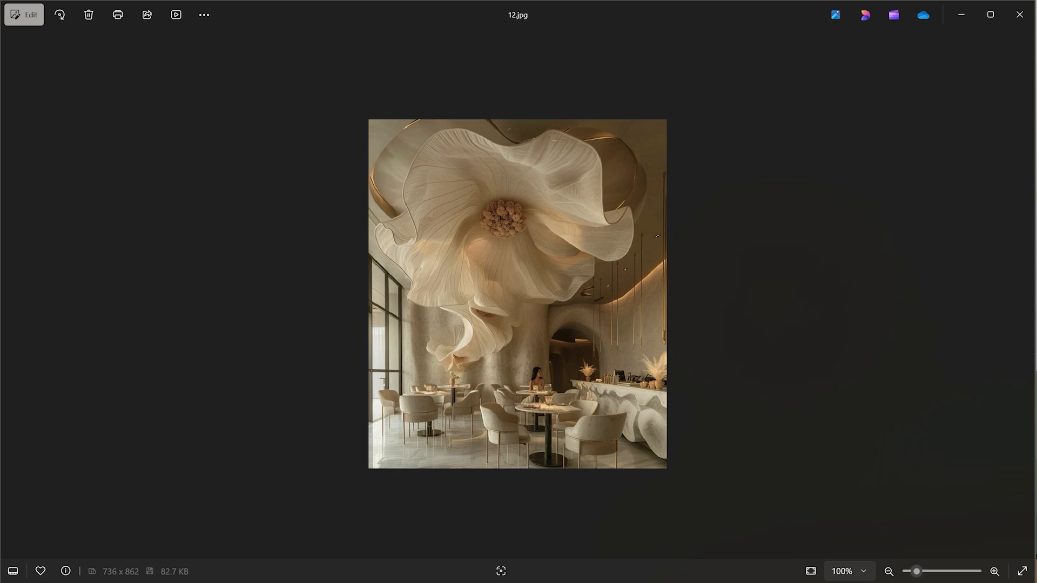
key("Right")
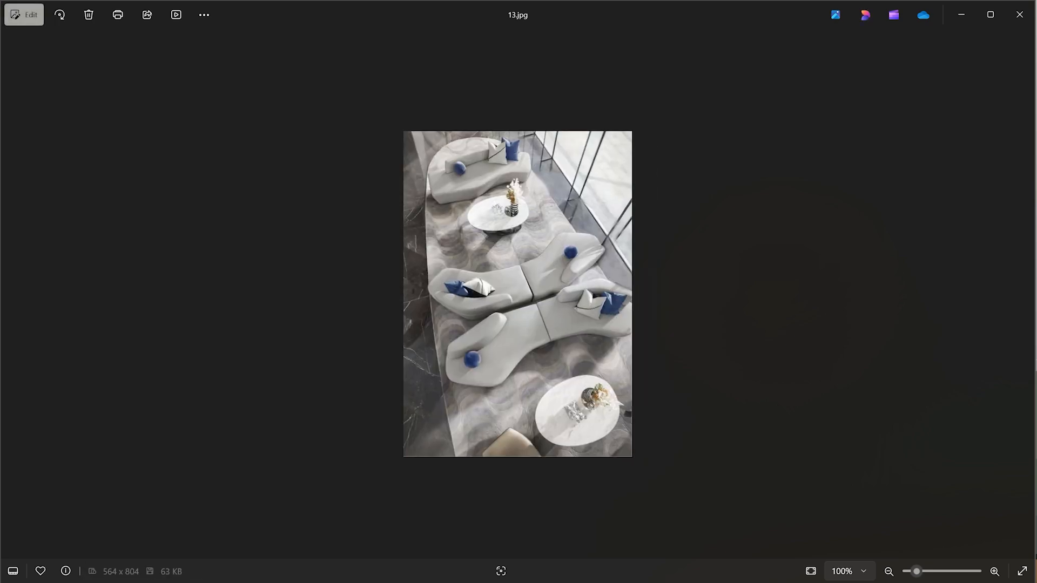
key("Right")
key("Right")
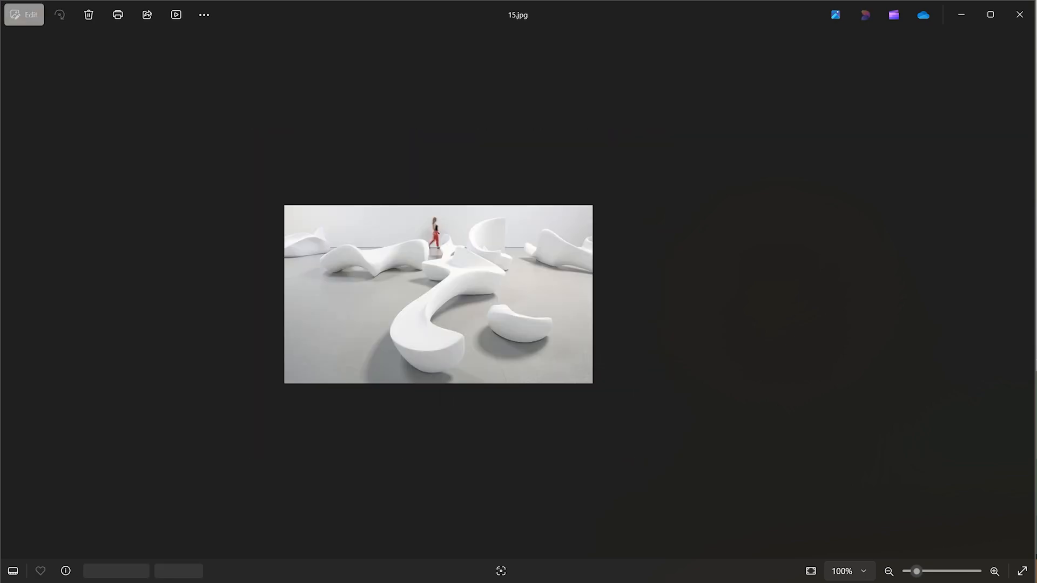
key("Right")
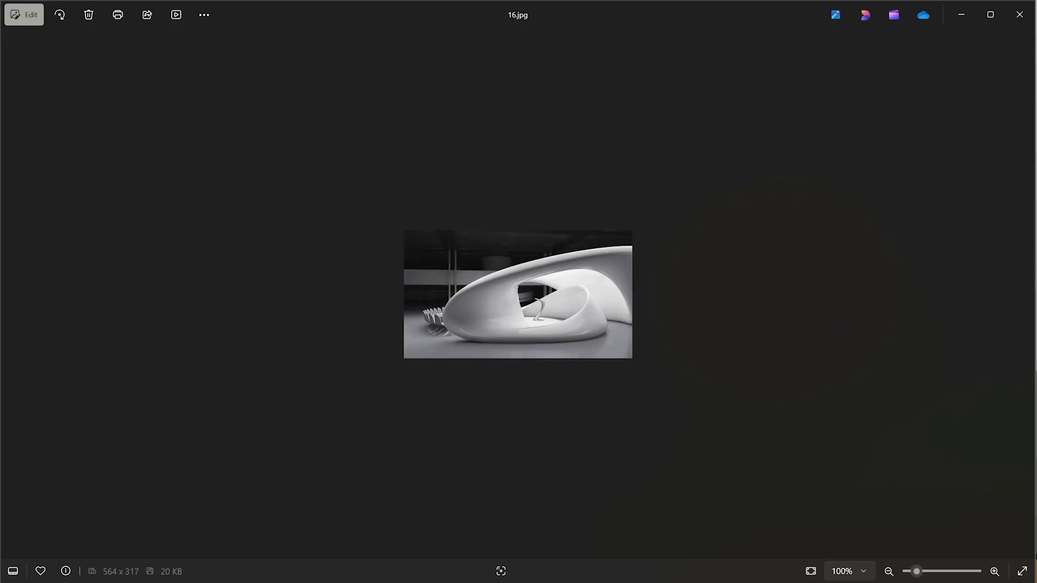
key("Right")
key("Right")
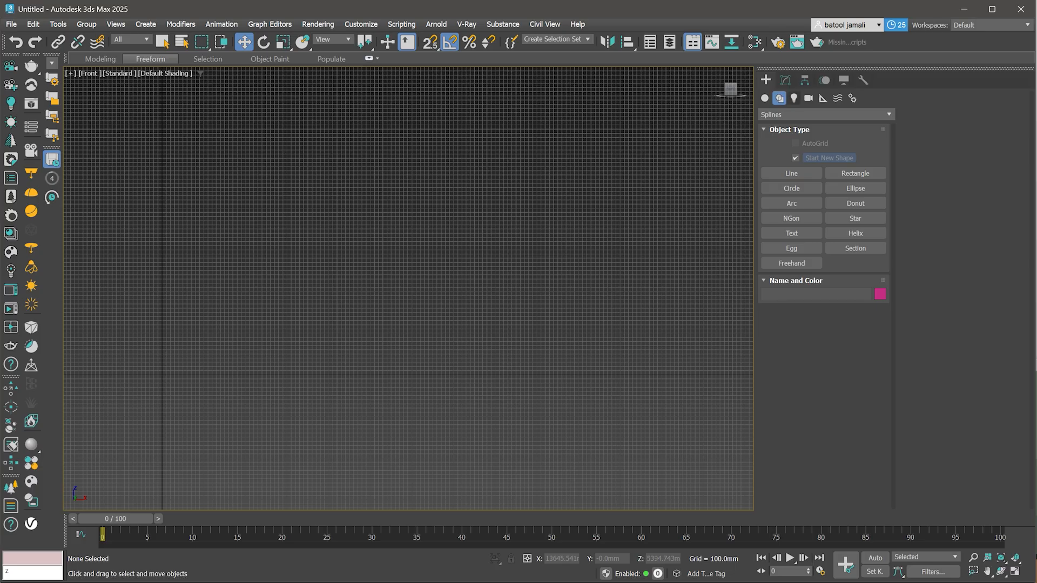
- Draw a smooth S-shaped line spline with four points in the Top view
left_click(792, 173)
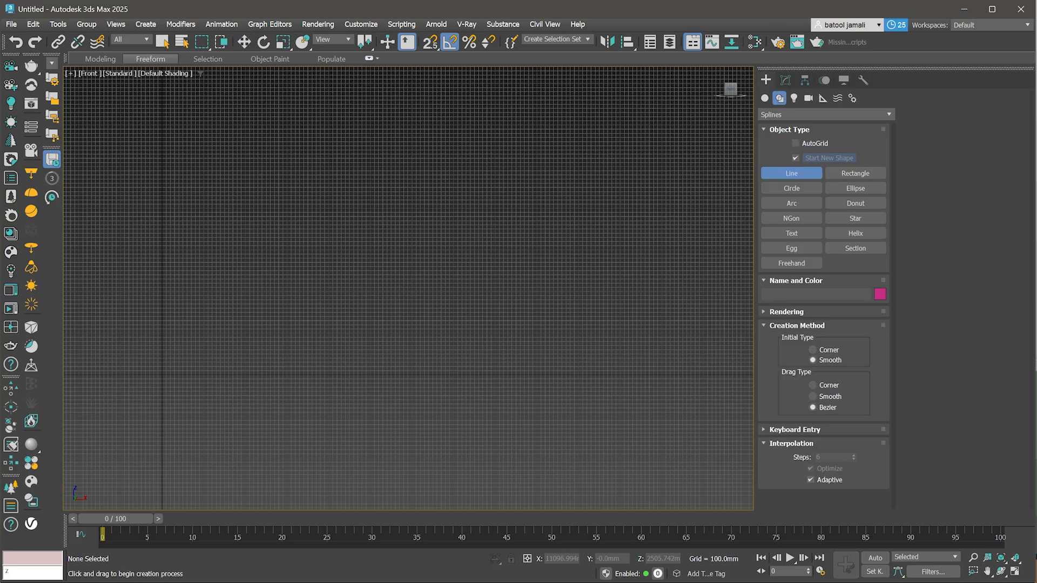
key("t")
scroll(395, 328, "down", 2)
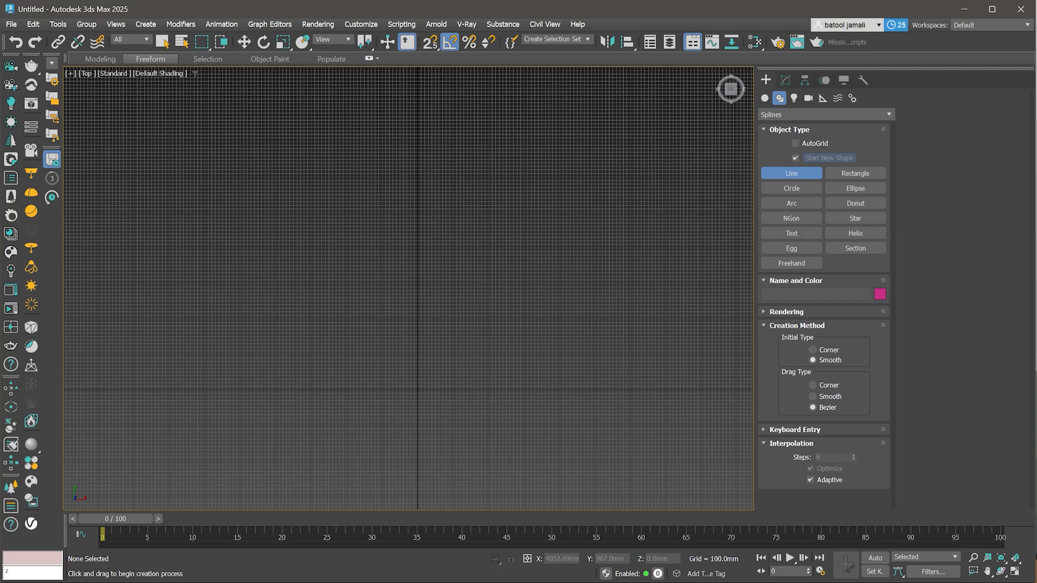
middle_click_drag(524, 325, 422, 322)
left_click(380, 282)
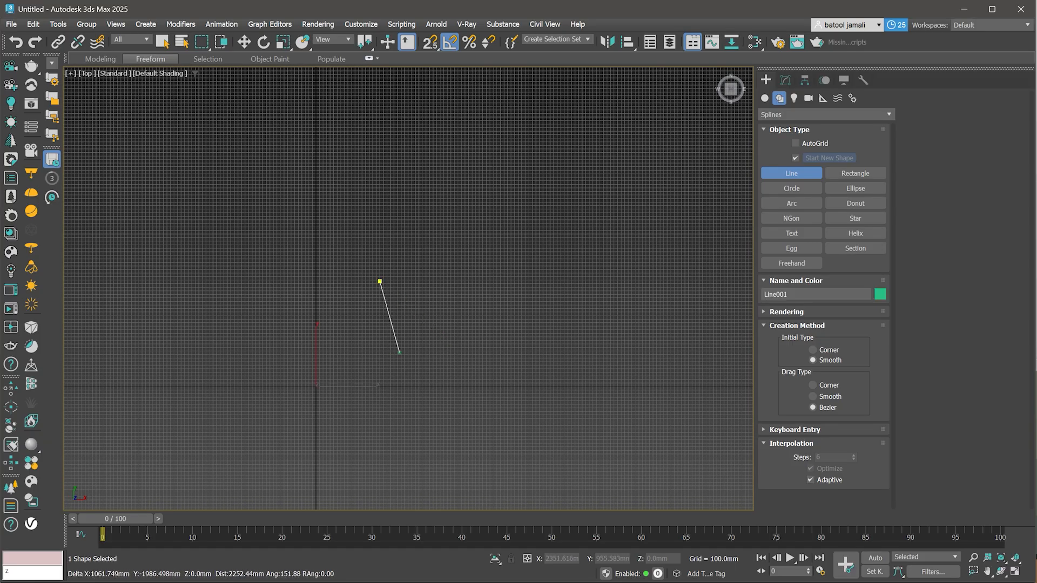
left_click(471, 352)
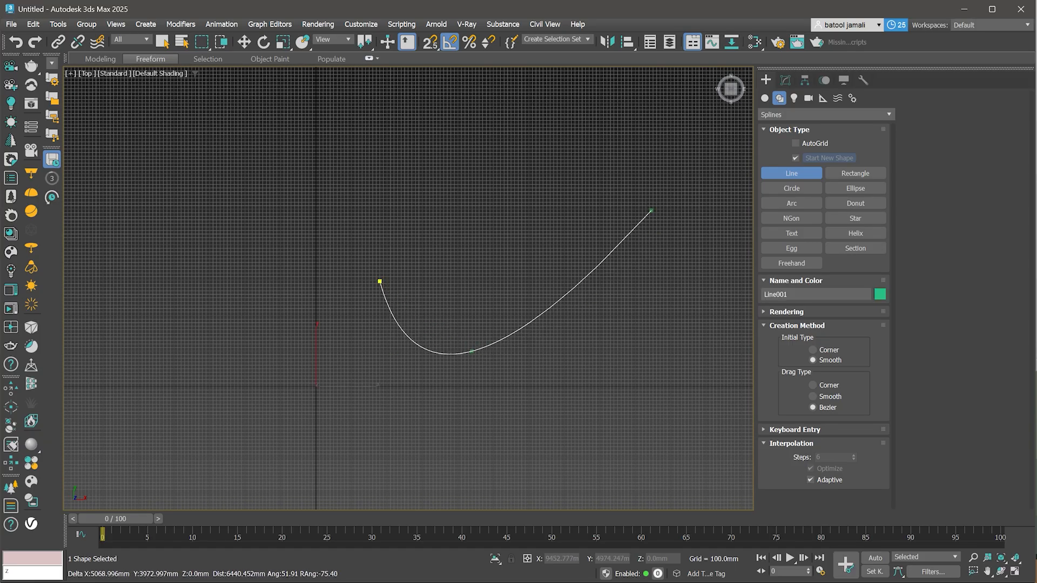
left_click(651, 211)
middle_click_drag(670, 238, 533, 288)
left_click(697, 370)
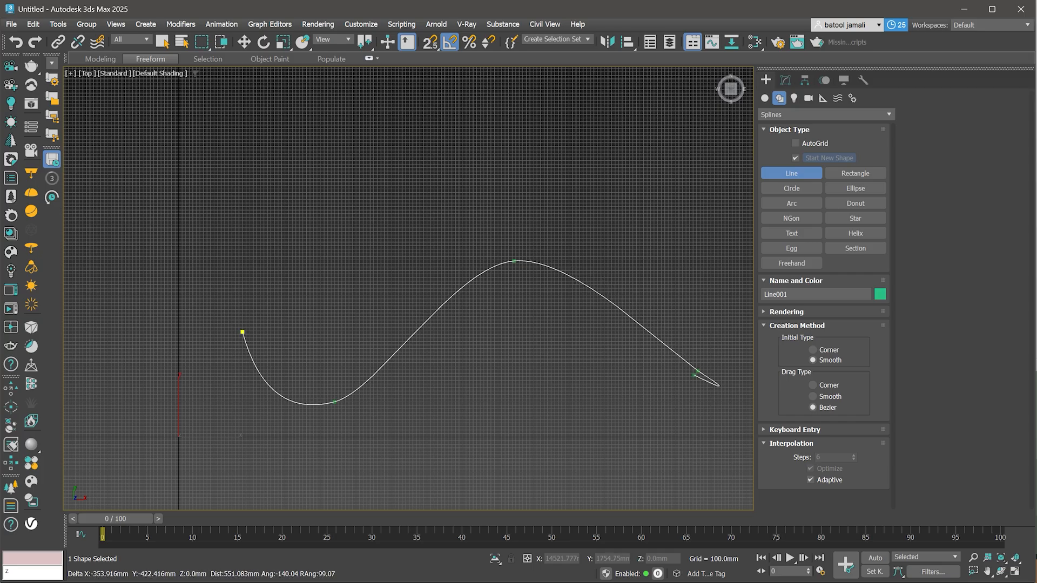
right_click(647, 419)
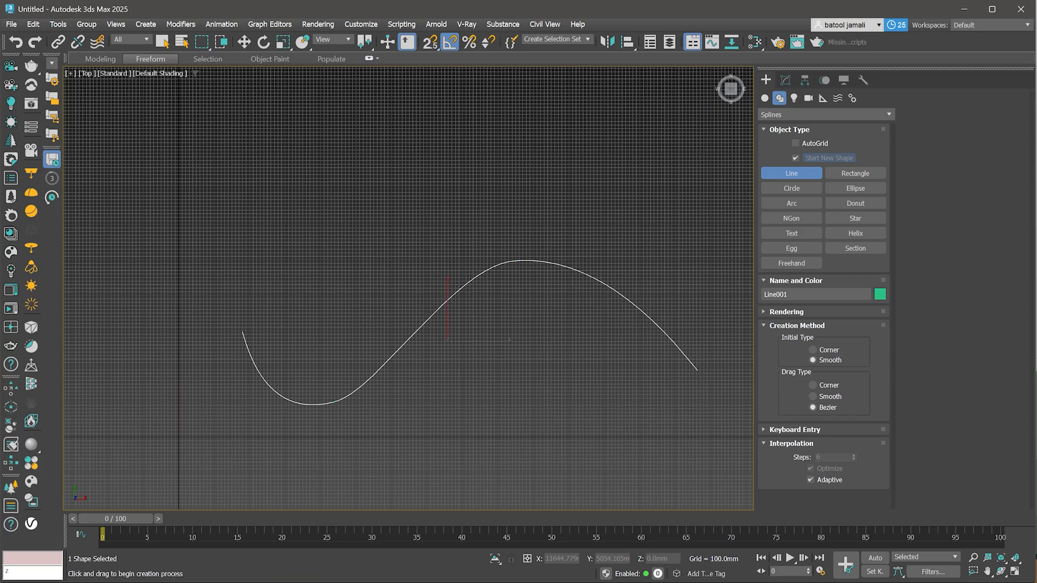
- Draw a hook-shaped profile line in the Left view, starting at the path's position
key("w")
key("l")
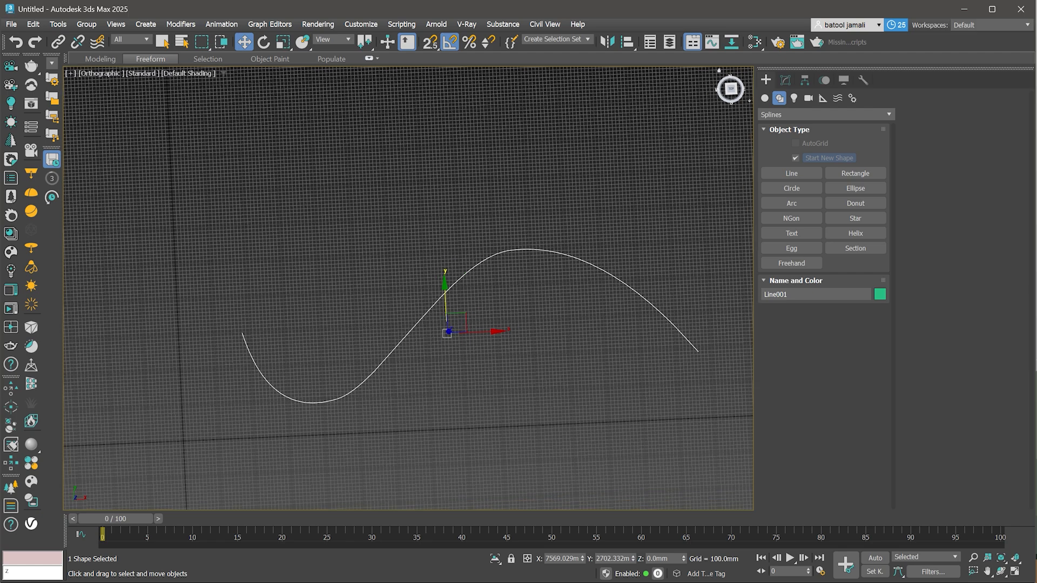
middle_click_drag(267, 345, 406, 339)
key("g")
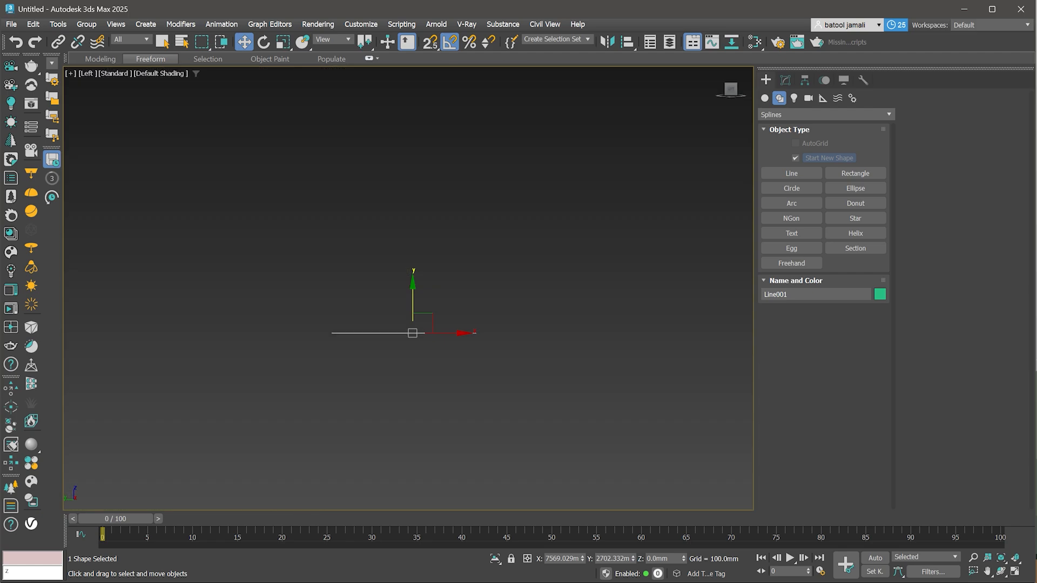
scroll(407, 339, "up", 4)
scroll(412, 285, "up", 2)
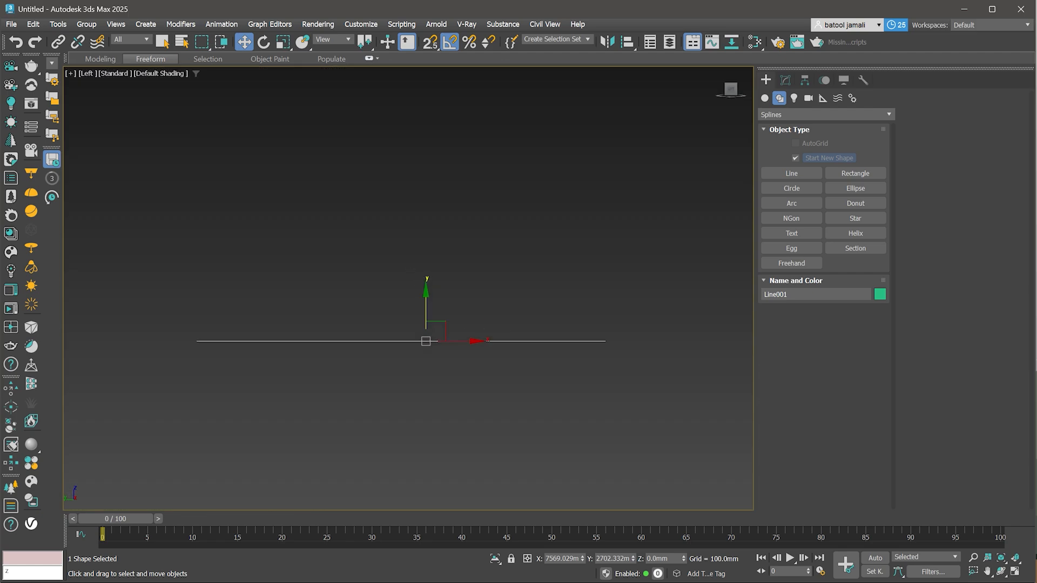
left_click(791, 189)
left_click(791, 174)
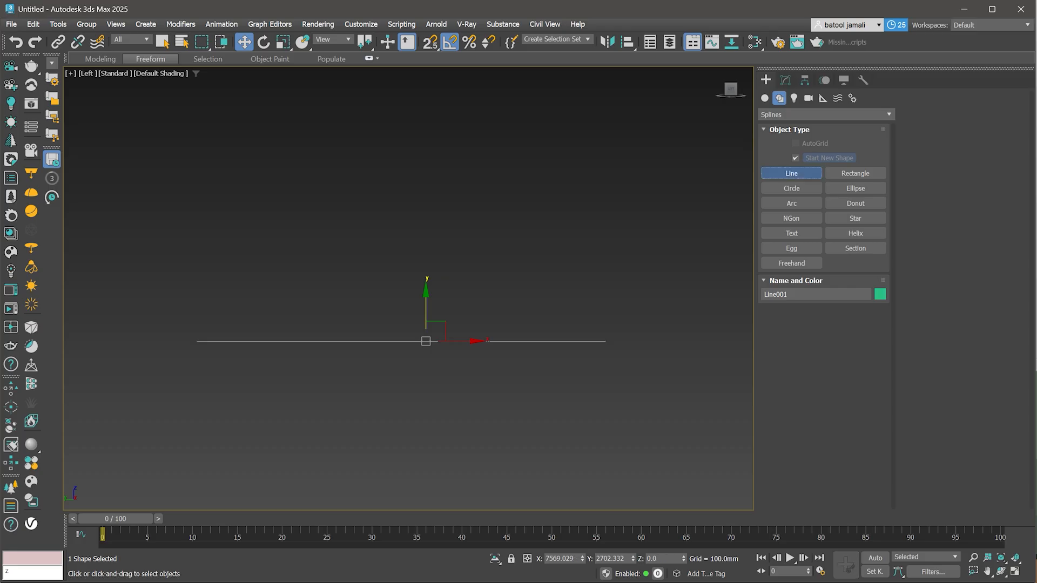
left_click(427, 342)
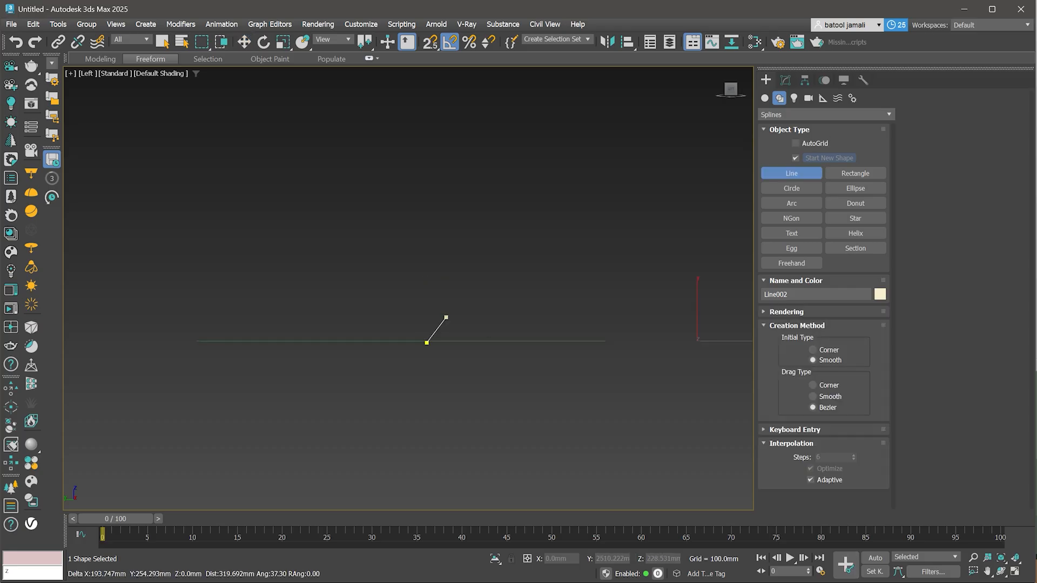
left_click(465, 226)
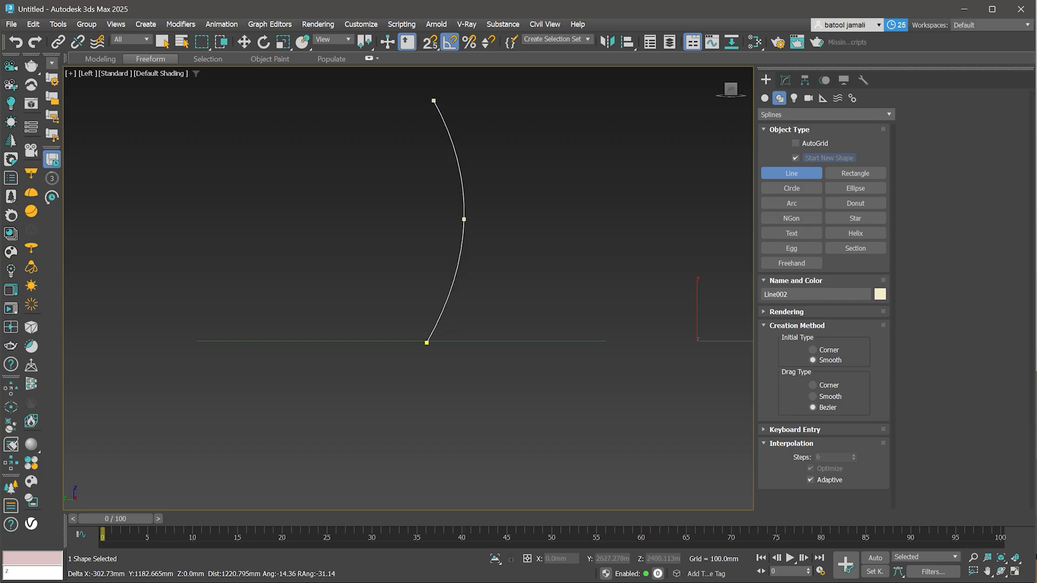
left_click(433, 95)
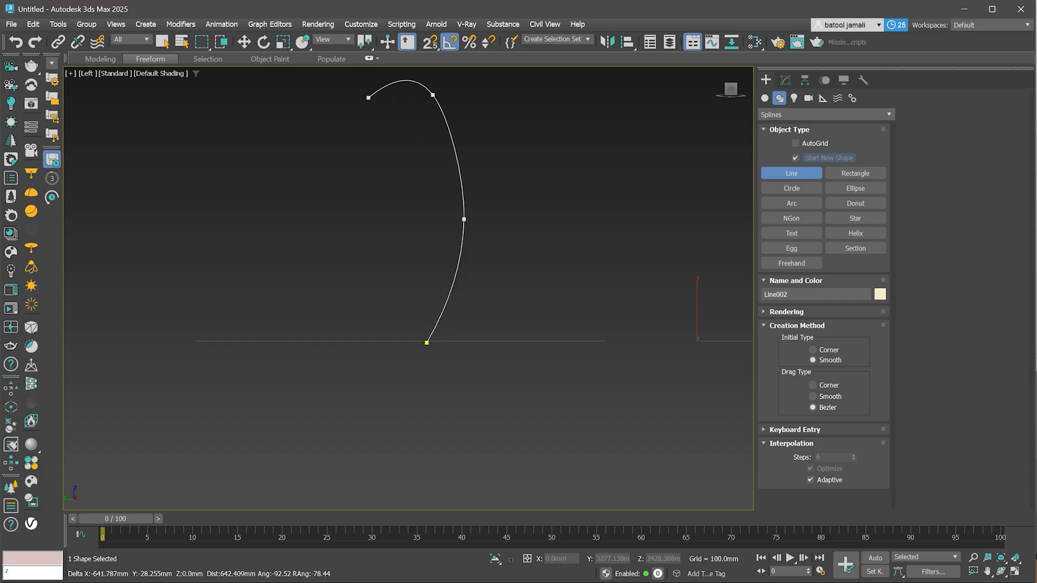
left_click(369, 99)
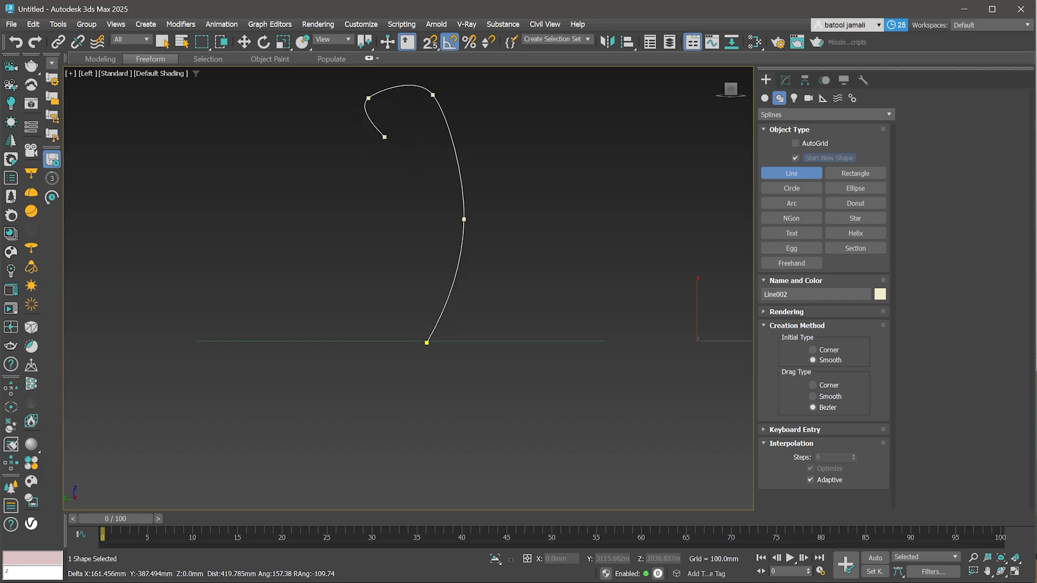
left_click(381, 143)
right_click(382, 143)
right_click(382, 143)
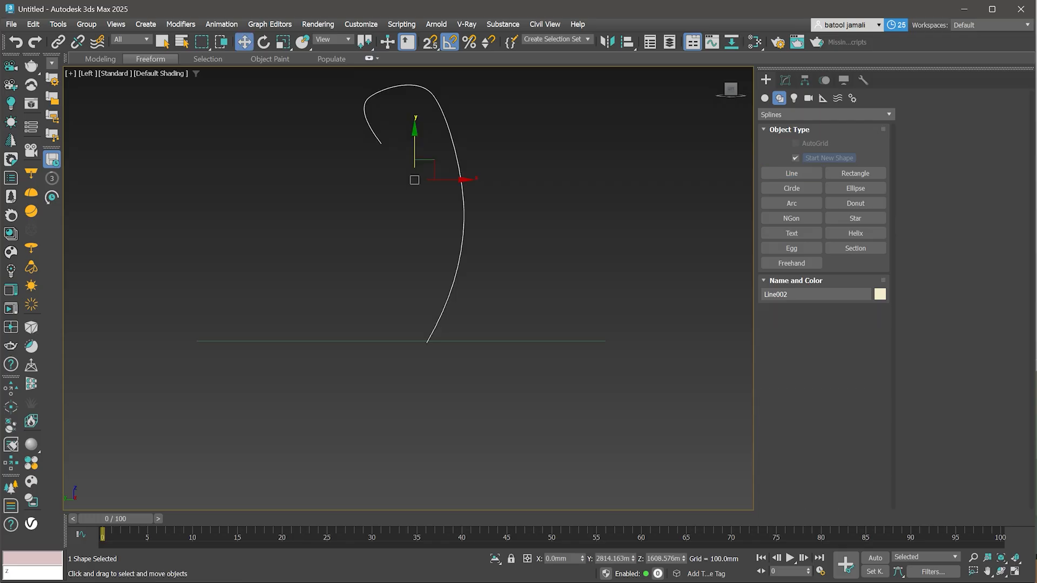
- Select the S-shaped path and apply a Sweep modifier to it
scroll(464, 319, "down", 2)
middle_click_drag(463, 319, 418, 349, "alt")
scroll(489, 336, "down", 3)
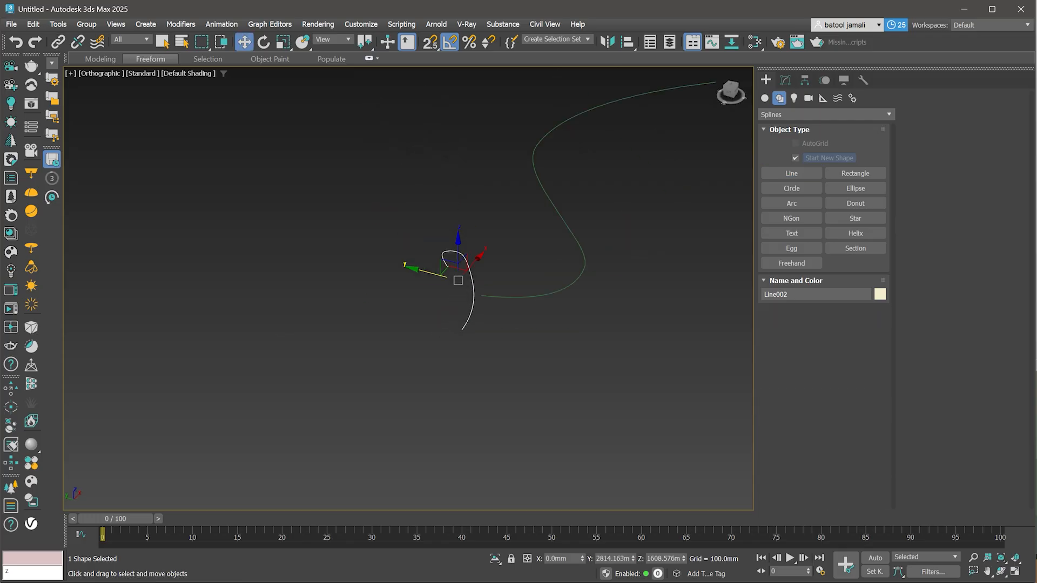
middle_click_drag(489, 336, 426, 412)
left_click(476, 371)
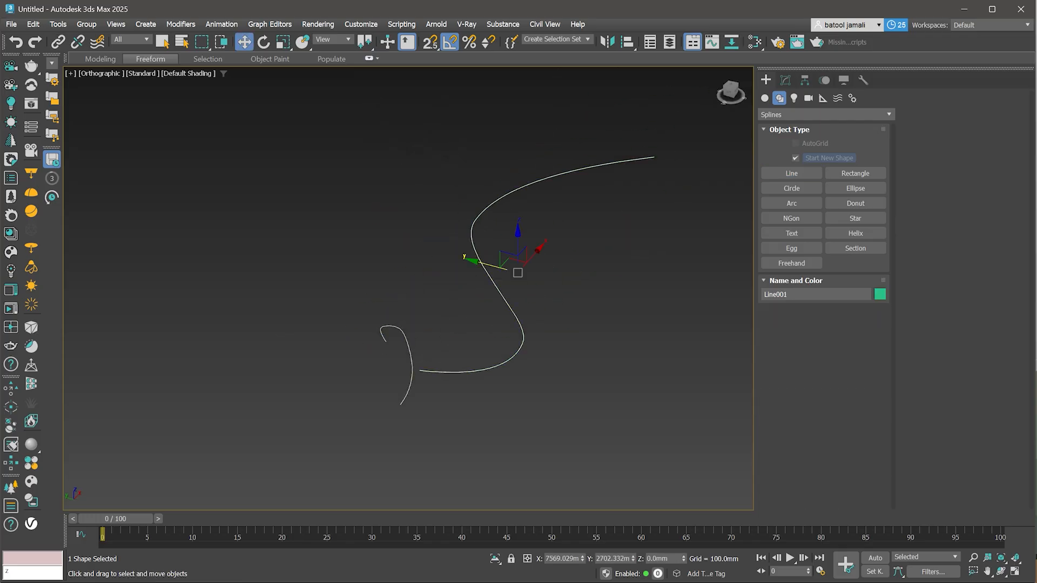
left_click(785, 80)
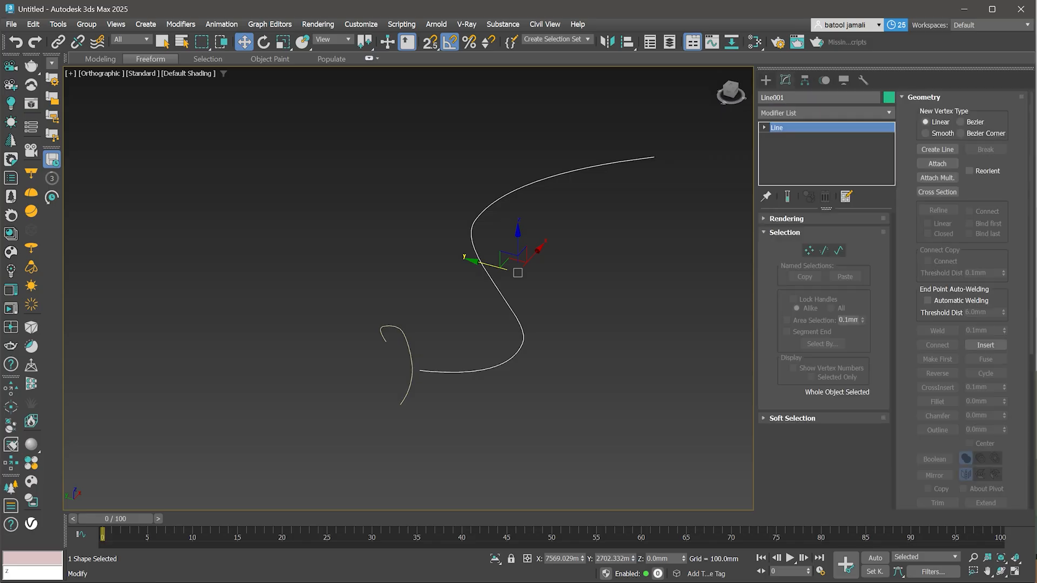
left_click(864, 112)
type("swe")
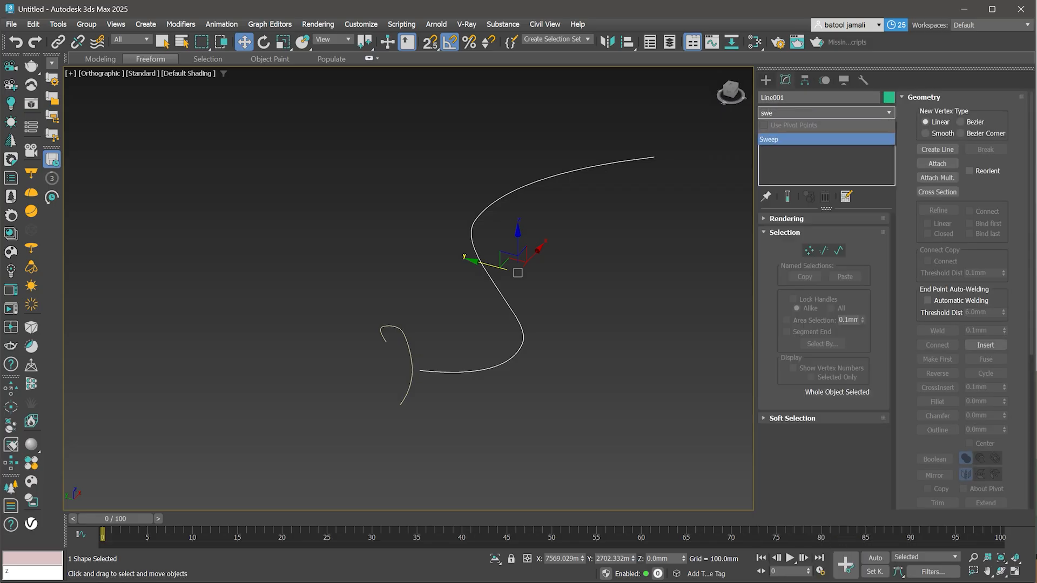
key("Return")
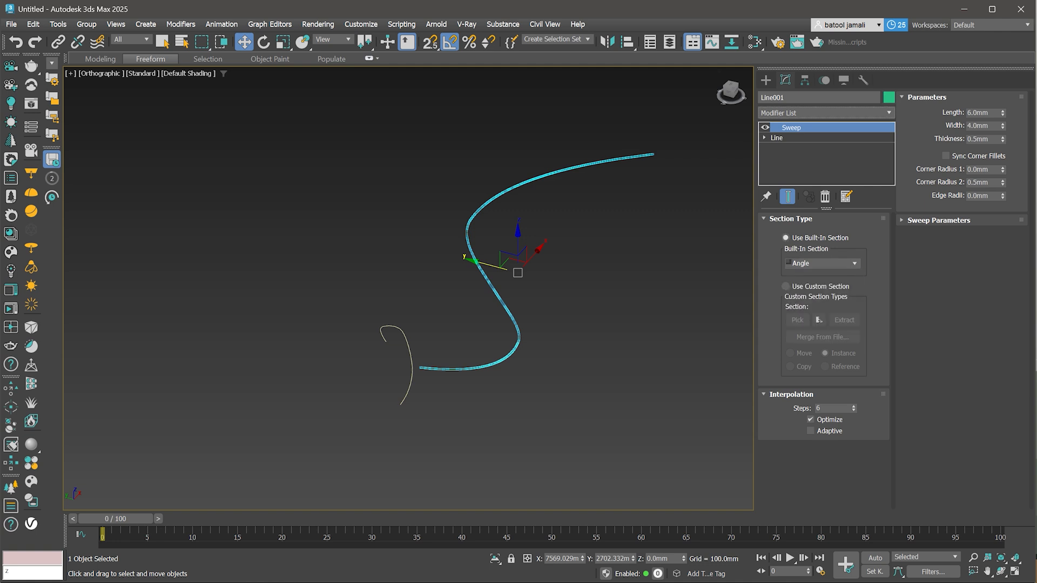
- Switch the Sweep to a custom section and pick the hook-shaped profile line as its section
left_click(821, 263)
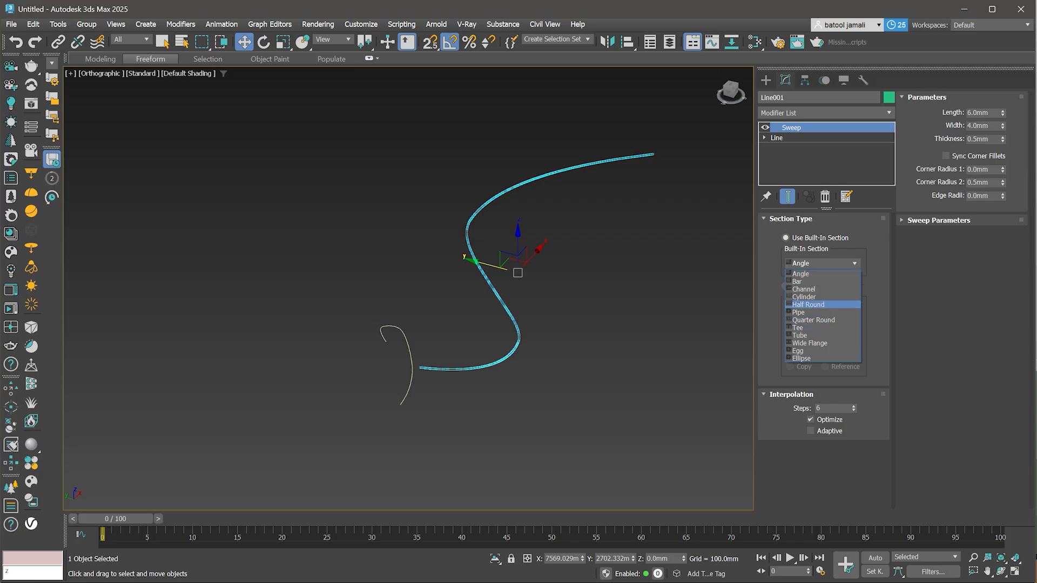
left_click(821, 272)
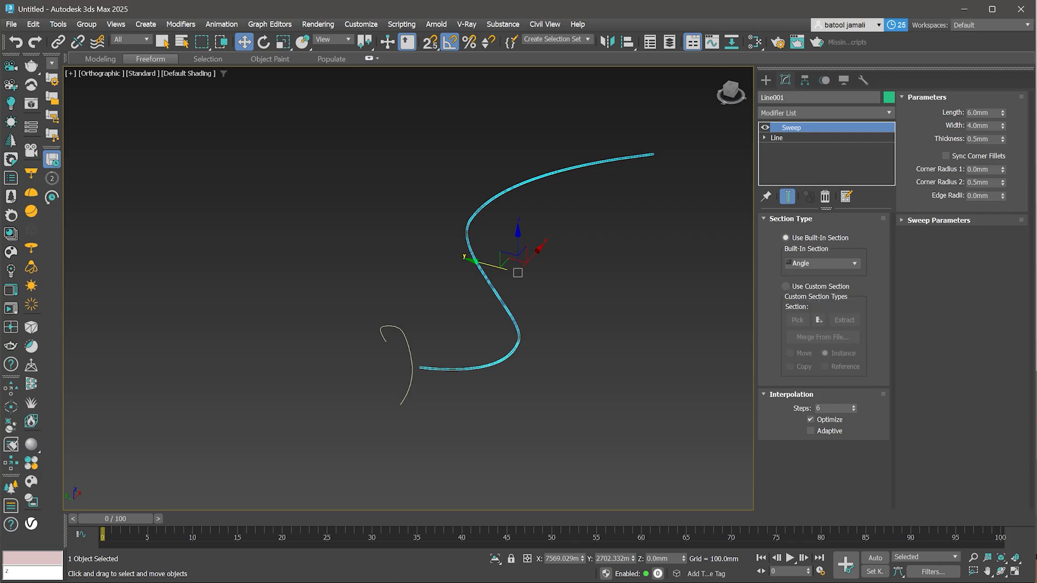
left_click(785, 286)
left_click(797, 320)
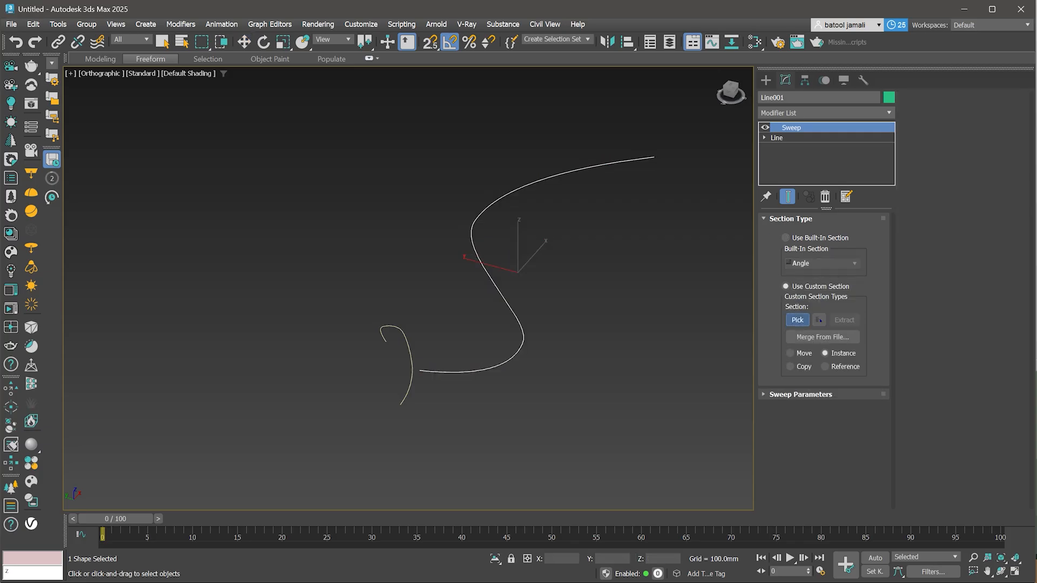
left_click(410, 350)
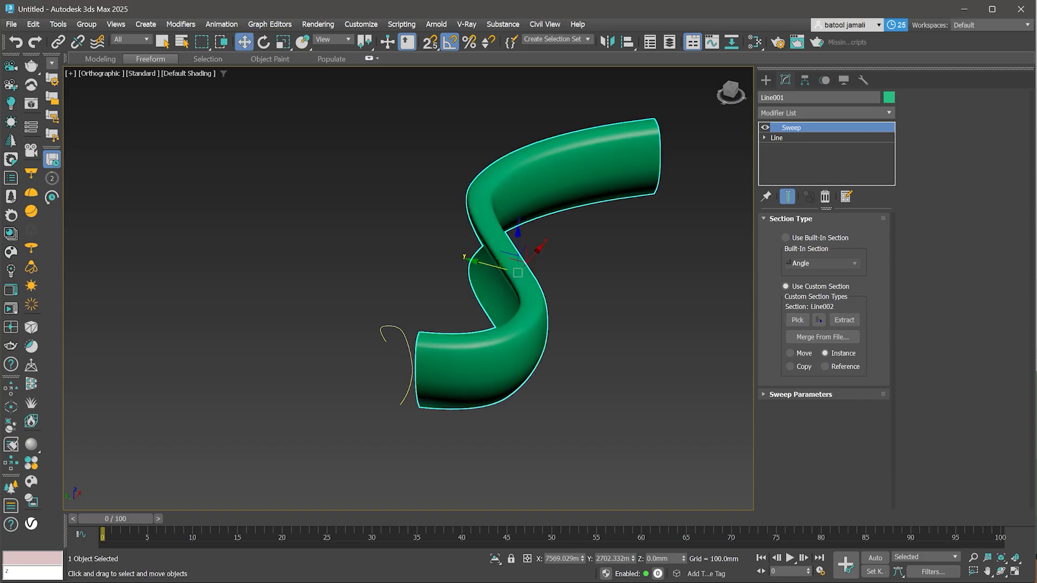
- Open the Sweep parameters and set the X Offset to 166.267 mm and the Angle to 33.5
middle_click_drag(486, 303, 545, 294, "alt")
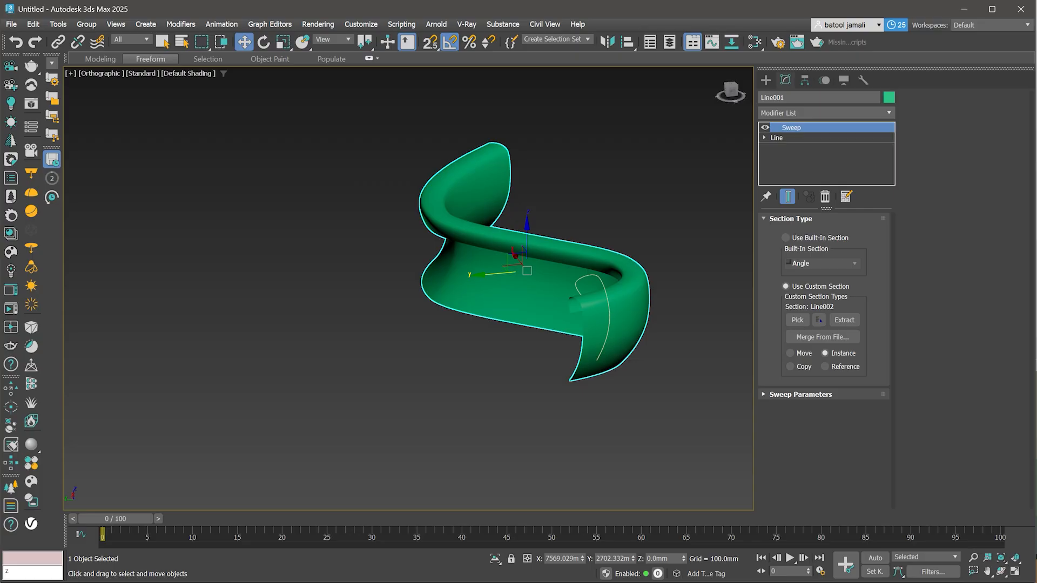
left_click(801, 395)
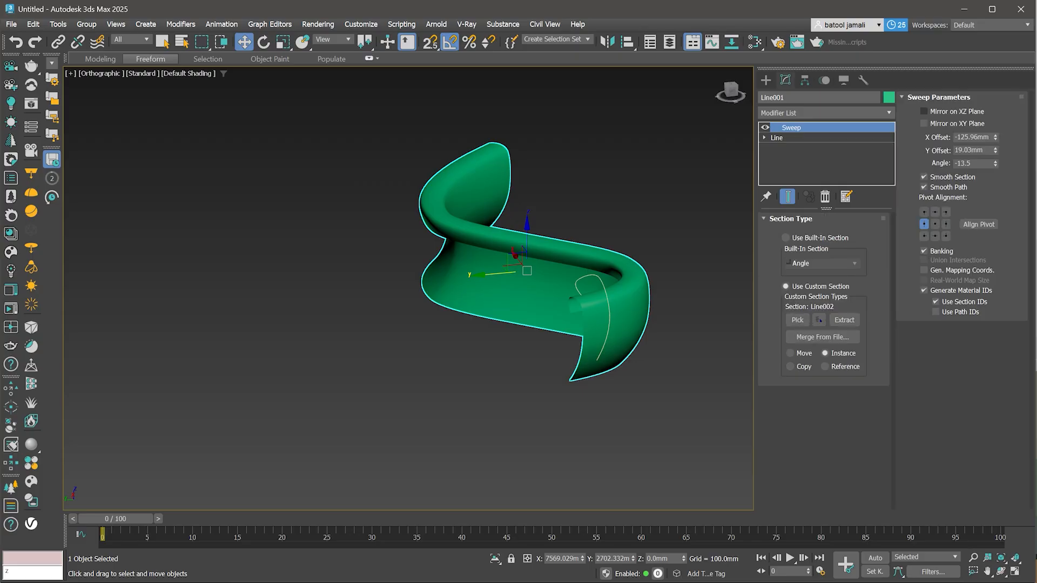
left_click(924, 111)
left_click(924, 111)
mouse_move(996, 137)
left_mouse_down()
mouse_move(995, 87)
mouse_move(995, 120)
left_mouse_up()
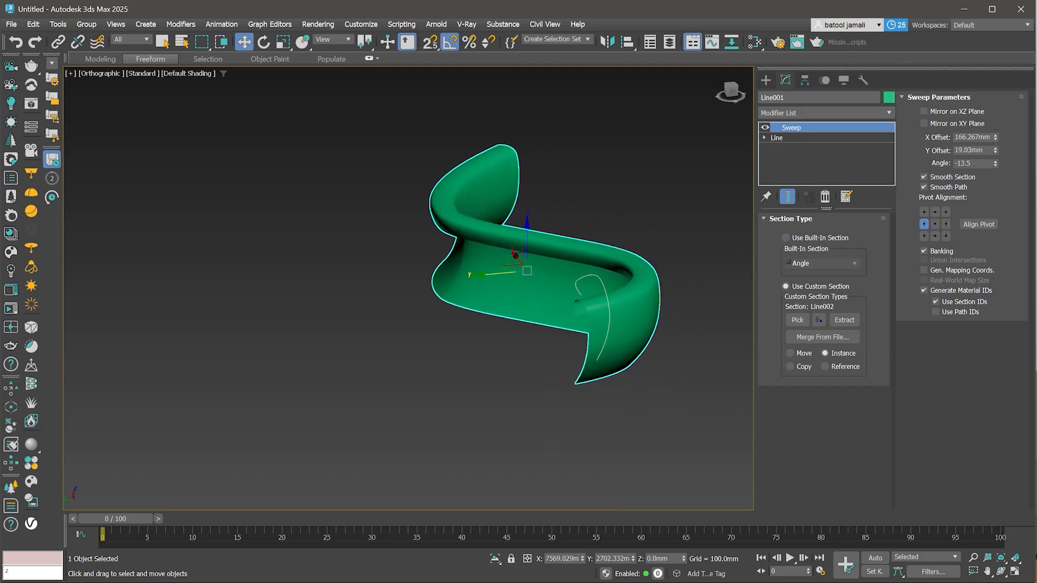
left_click_drag(996, 163, 996, 145)
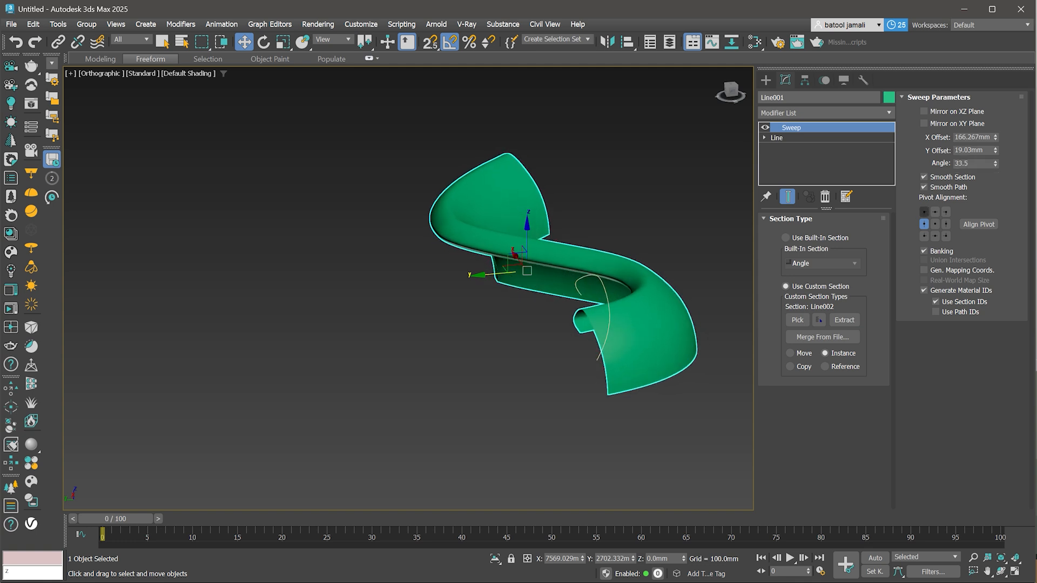
- Set the Sweep's pivot alignment to the centre point
left_click(924, 212)
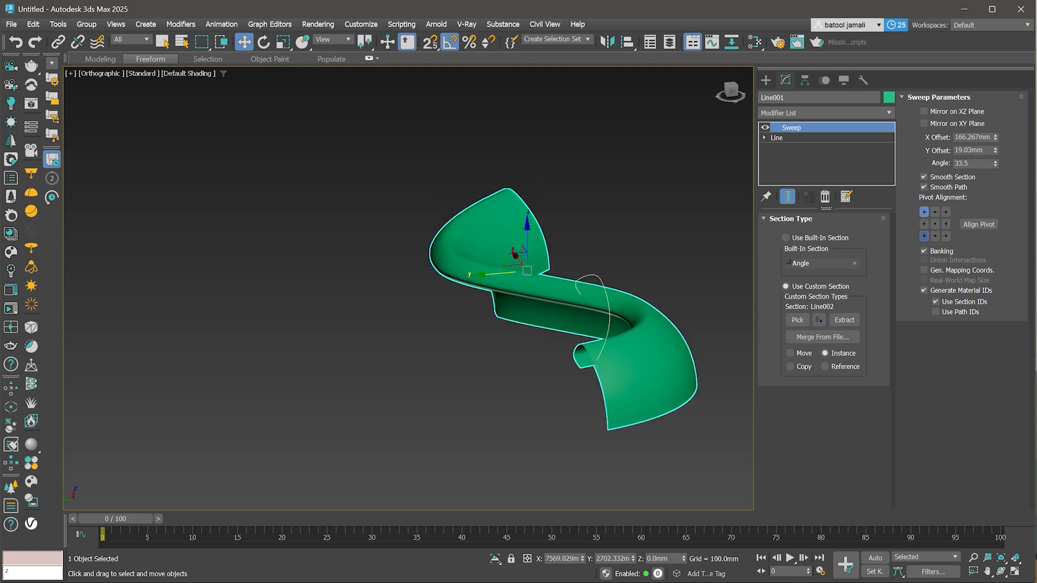
left_click(924, 236)
left_click(935, 225)
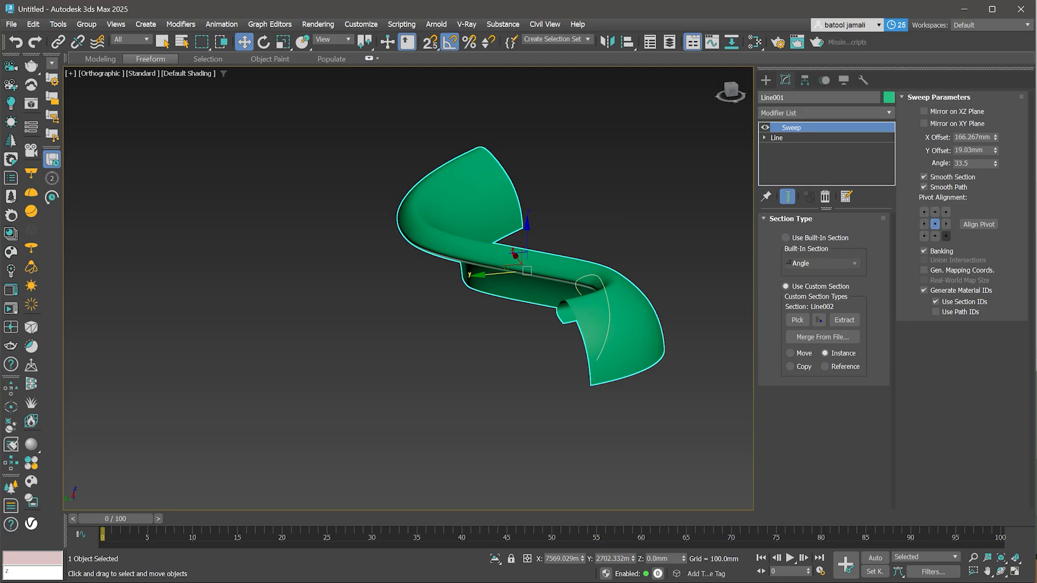
left_click(946, 236)
left_click(935, 224)
- Add an Edit Poly modifier on top of the Sweep
scroll(594, 337, "up", 3)
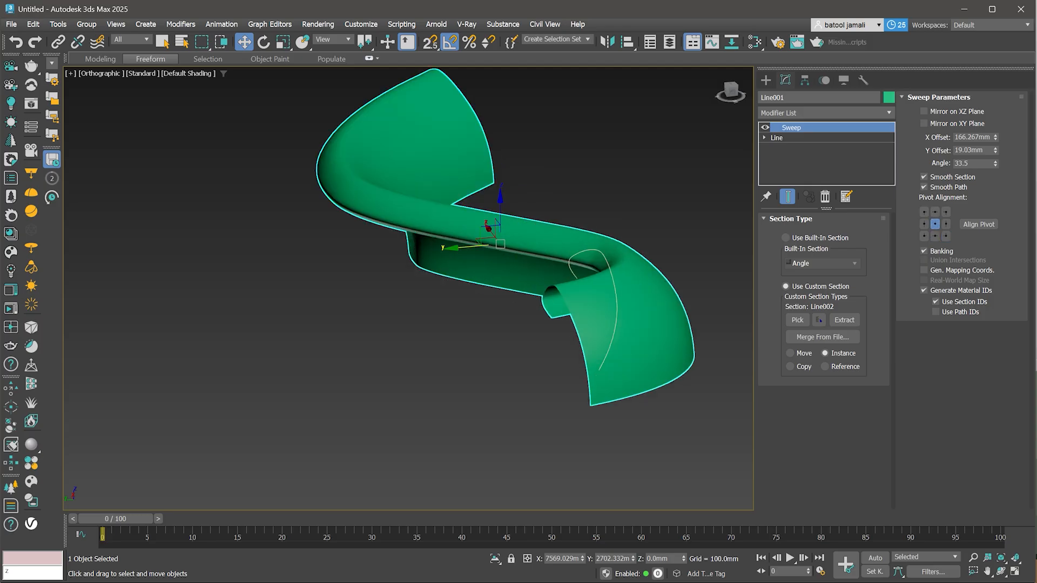
scroll(575, 334, "down", 2)
middle_click_drag(575, 333, 511, 331, "alt")
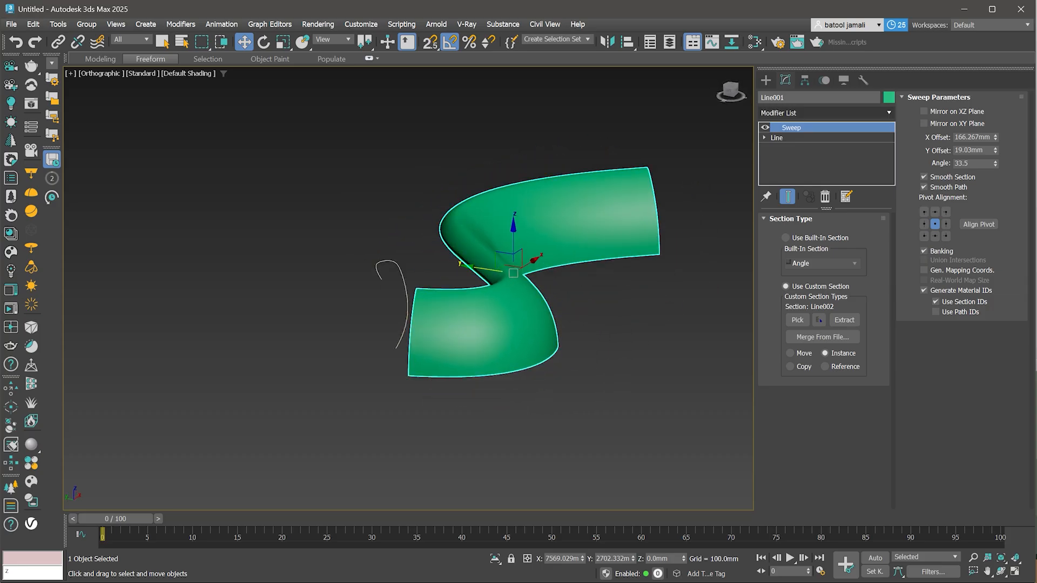
left_click(827, 112)
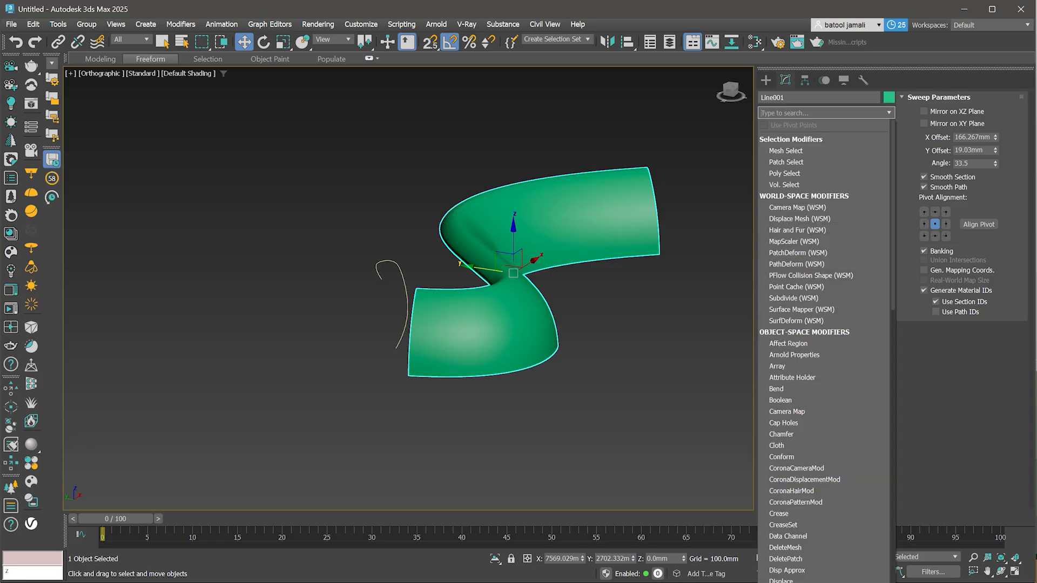
type("ed")
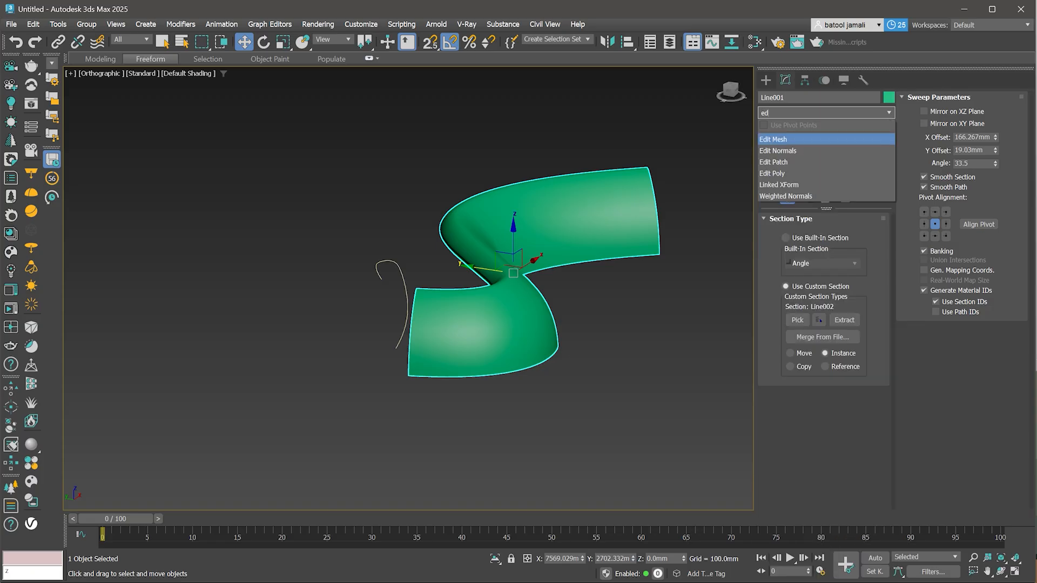
key("Down")
key("Down")
key("Down")
key("Return")
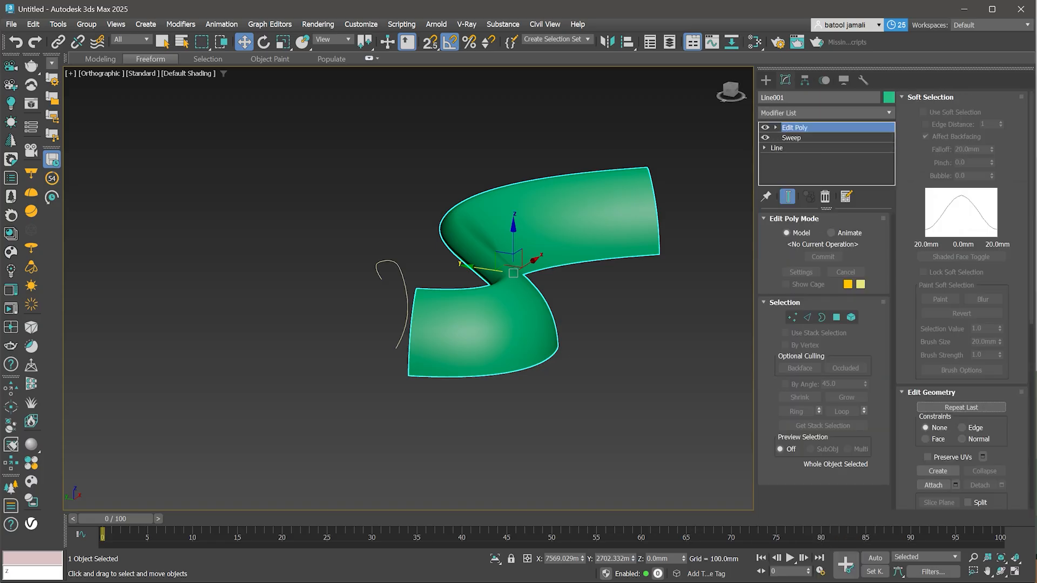
- Enable Soft Selection with a 2019.2 mm falloff and pull a vertex on the lower bend's outer edge
left_click(793, 317)
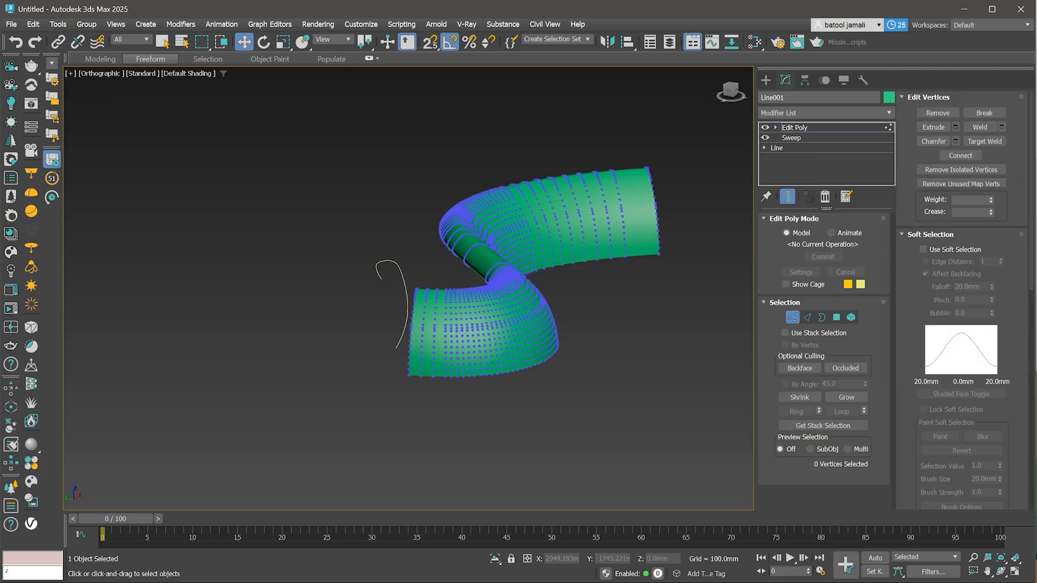
left_click(557, 346)
scroll(558, 345, "up", 2)
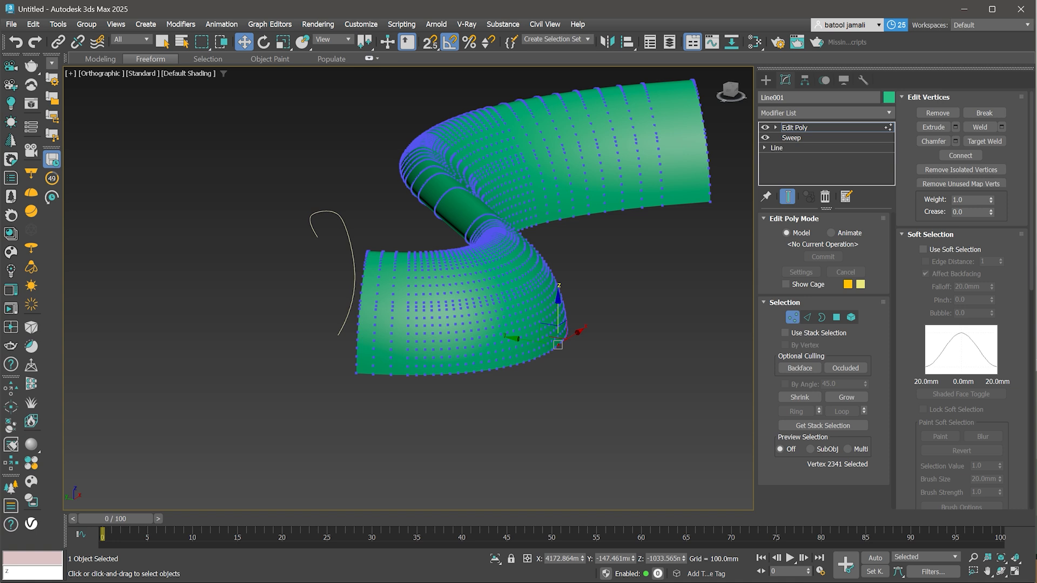
left_click(924, 249)
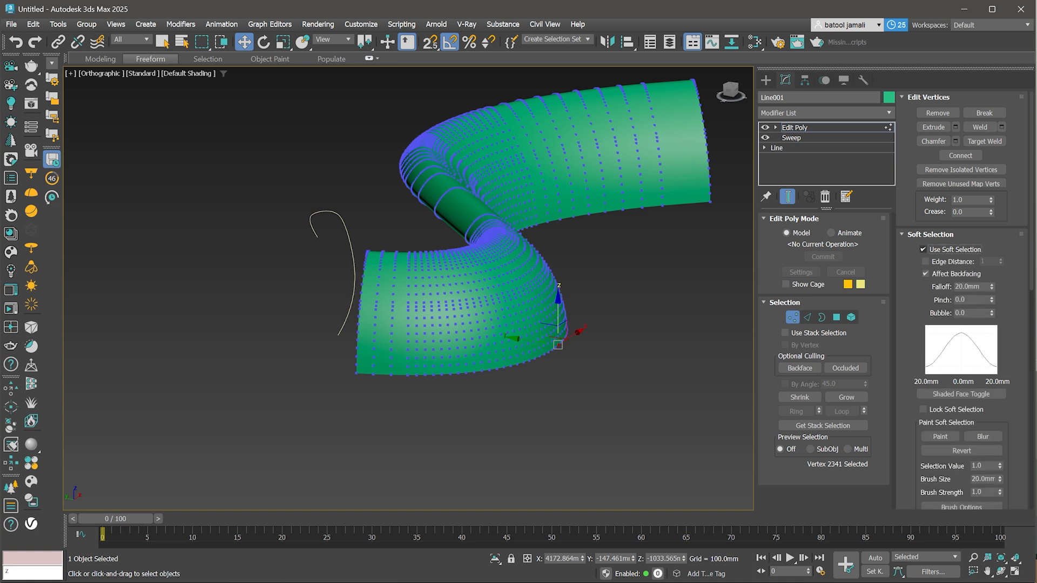
left_click_drag(991, 288, 991, 113)
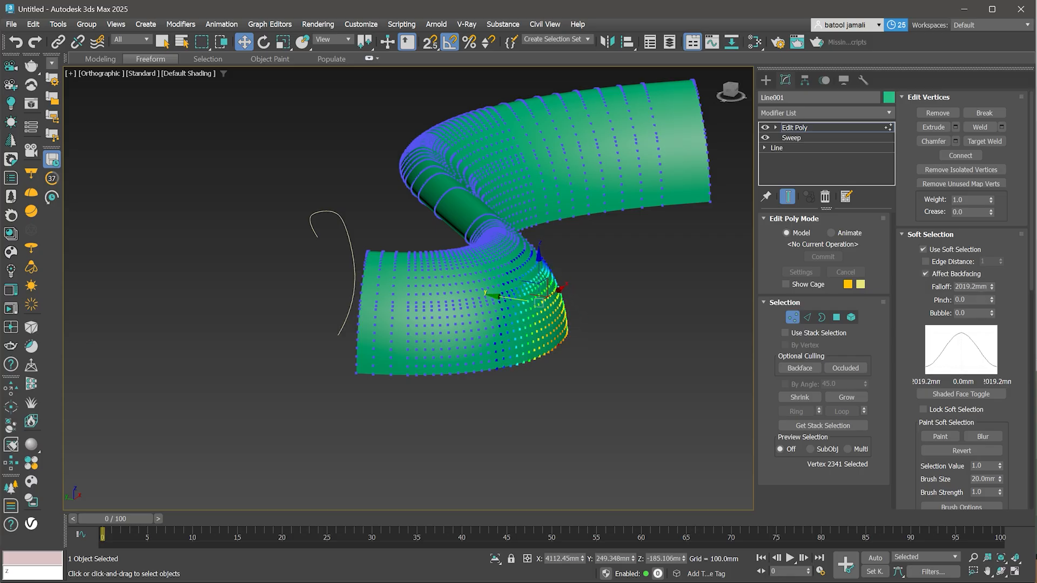
left_click_drag(512, 298, 557, 306)
left_click(580, 377)
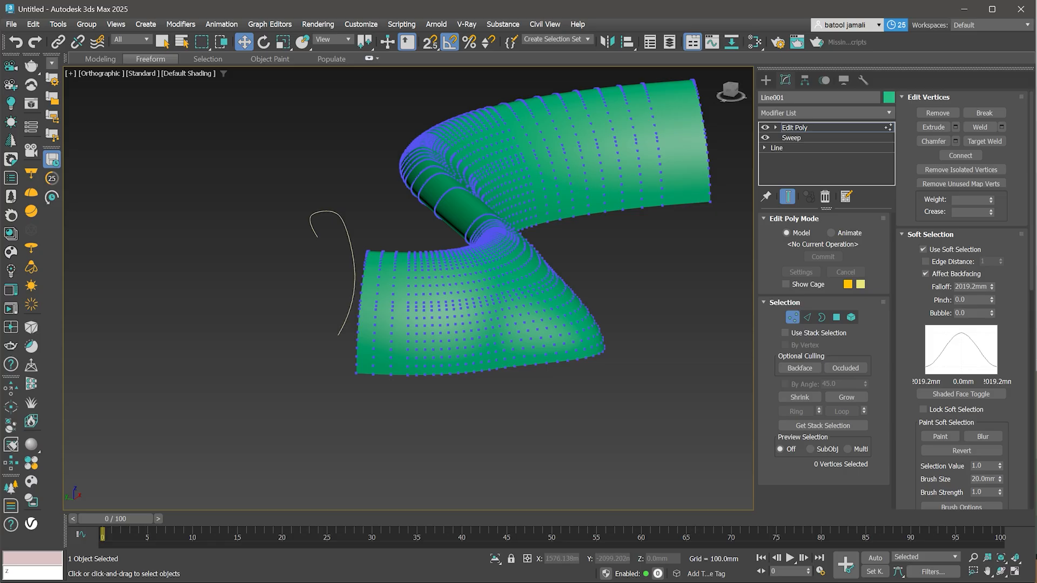
- Select a vertex at the central twist, move it, and undo the last move
middle_click_drag(519, 346, 421, 346, "alt")
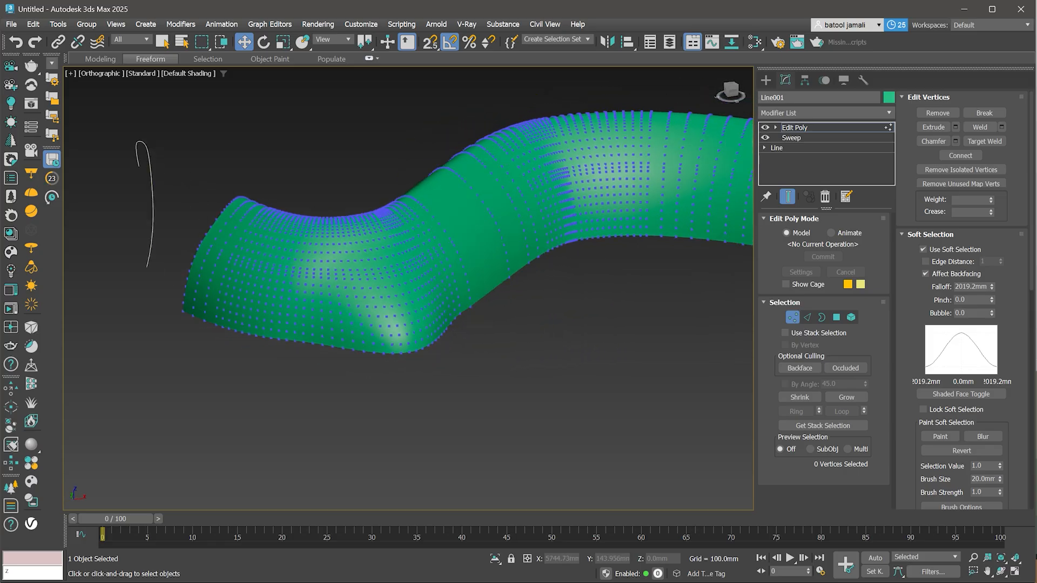
left_click(377, 226)
middle_click_drag(377, 227, 426, 228, "alt")
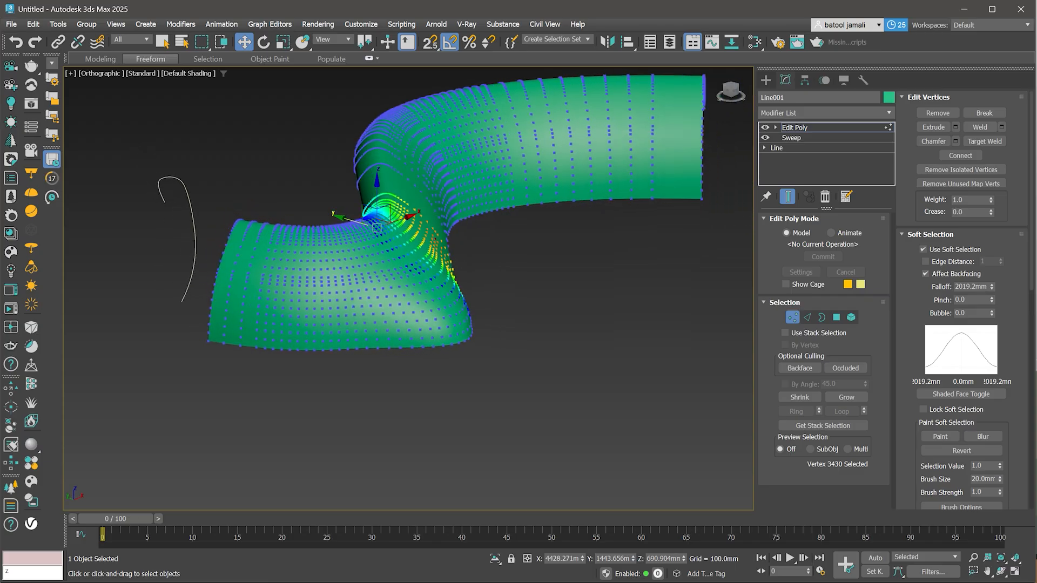
left_click_drag(377, 226, 368, 222)
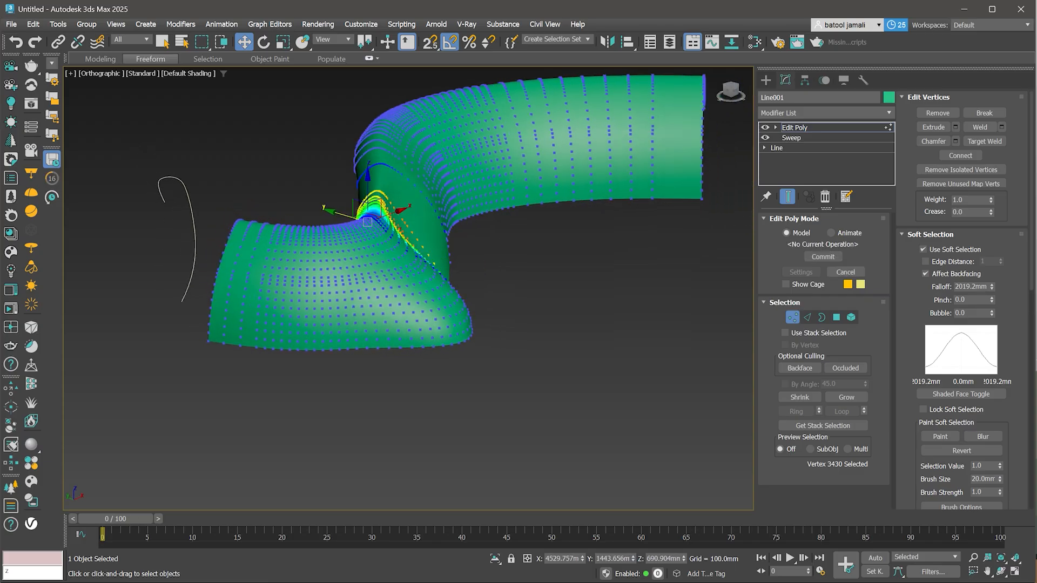
key("ctrl+z")
- Move a vertex at the lower end of the swept surface to reshape it with soft selection
scroll(426, 253, "down", 2)
middle_click_drag(426, 253, 546, 250, "alt")
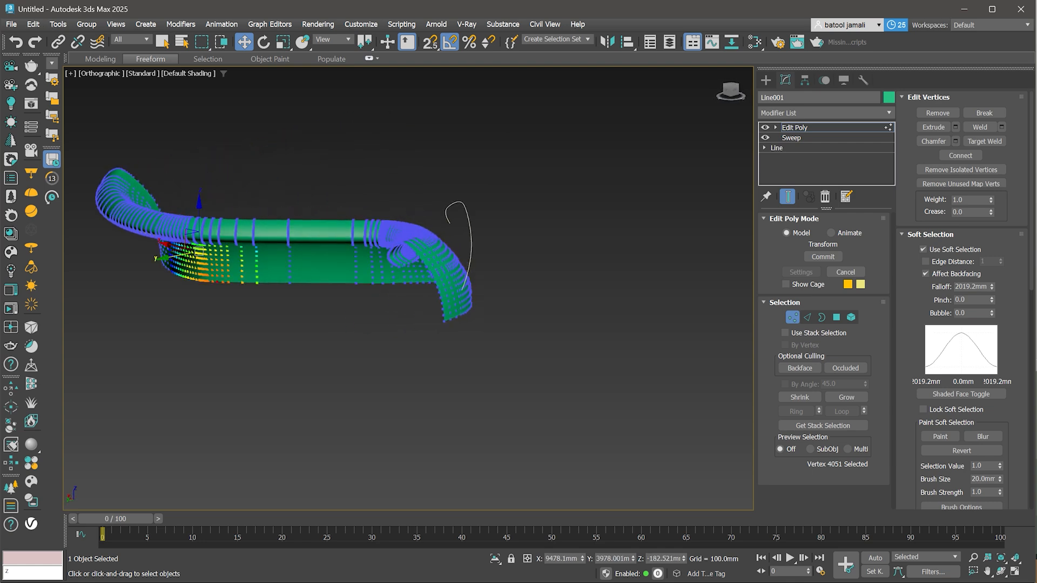
left_click_drag(178, 255, 133, 262)
middle_click_drag(140, 265, 288, 252, "alt")
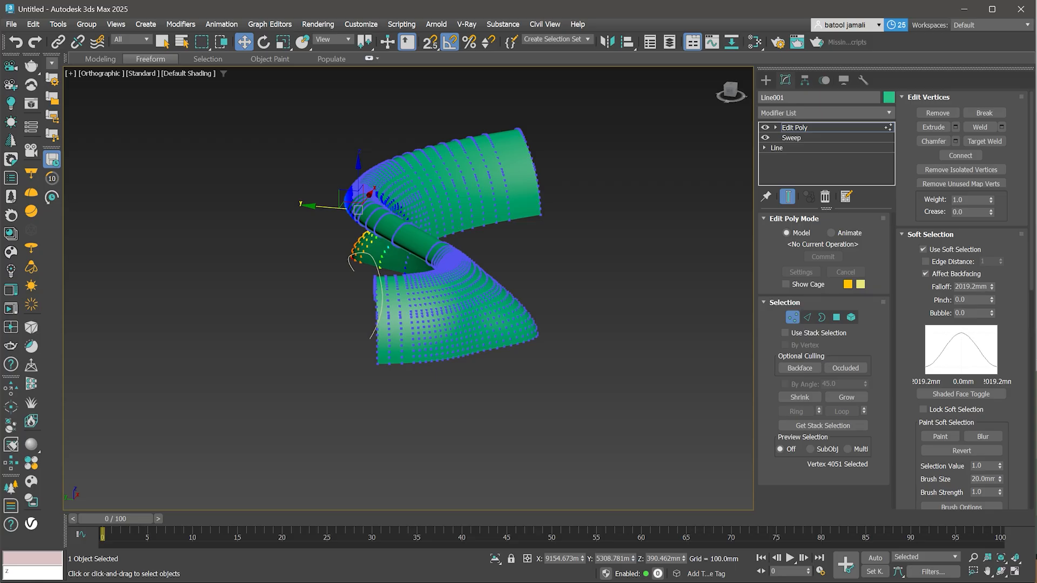
- Leave vertex mode and delete the Edit Poly and Sweep modifiers from the path
key("1")
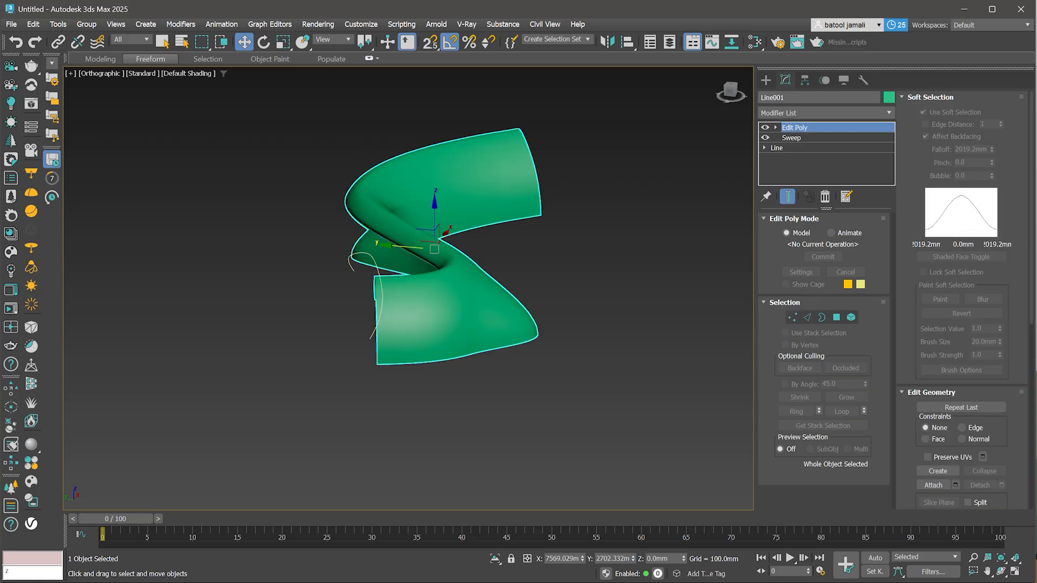
scroll(561, 259, "down", 3)
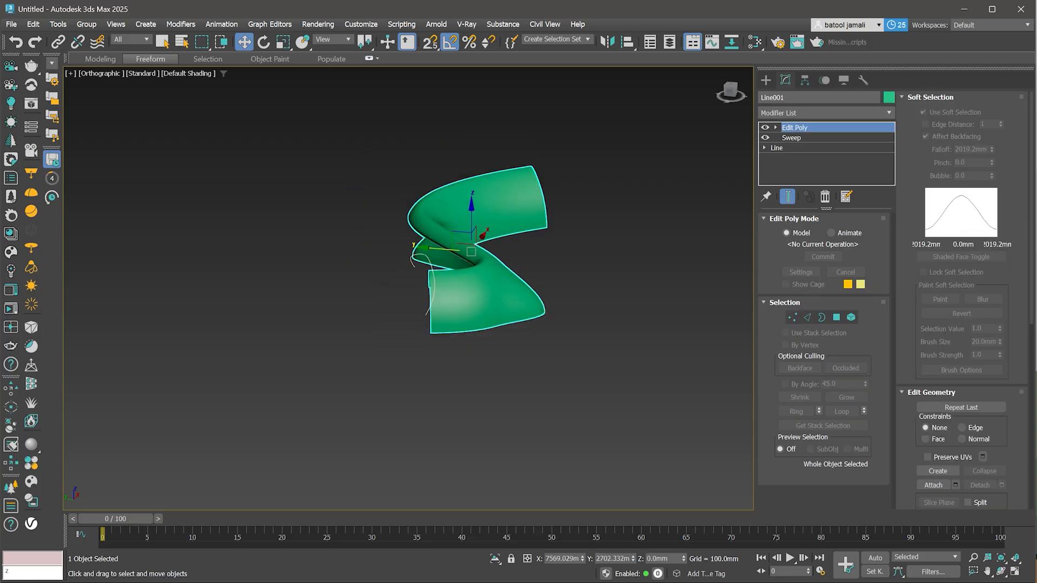
left_click(827, 197)
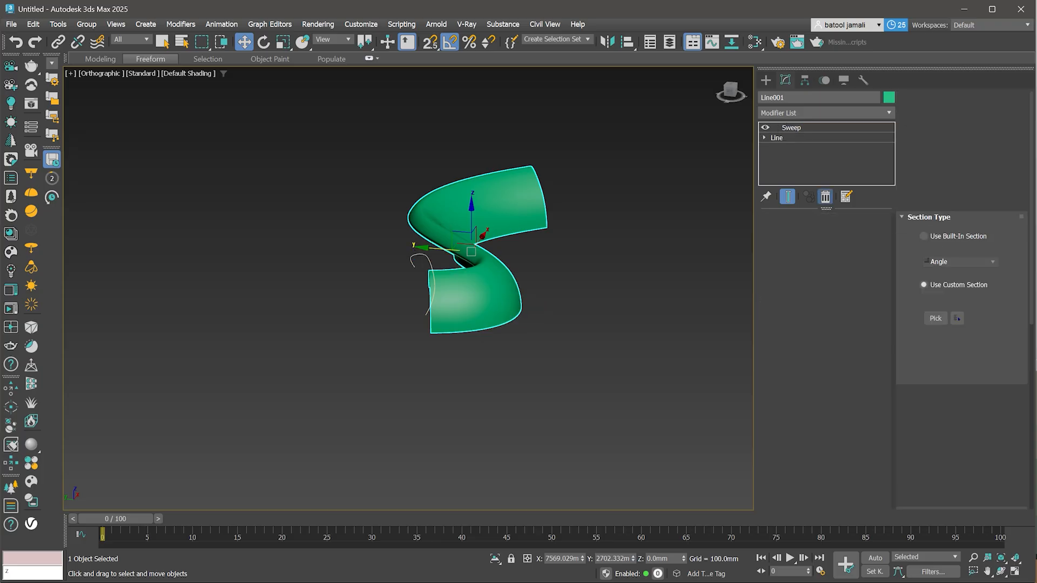
left_click(826, 197)
middle_click_drag(486, 281, 421, 294, "alt")
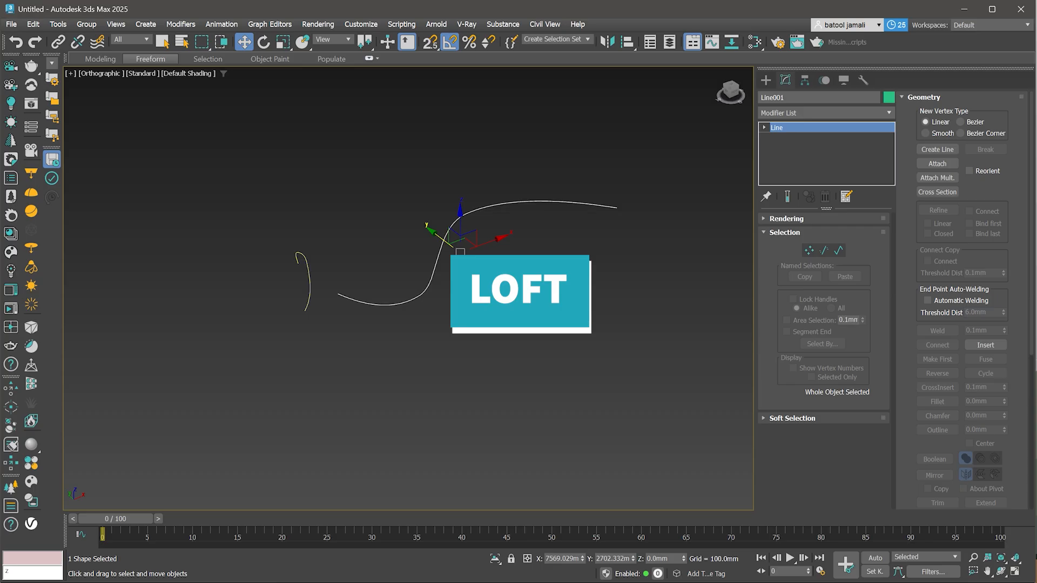
- Select the hook-shaped profile and clone it as two copies in the Left view
left_click(309, 277)
middle_click_drag(309, 276, 373, 254, "alt")
key("l")
key("z")
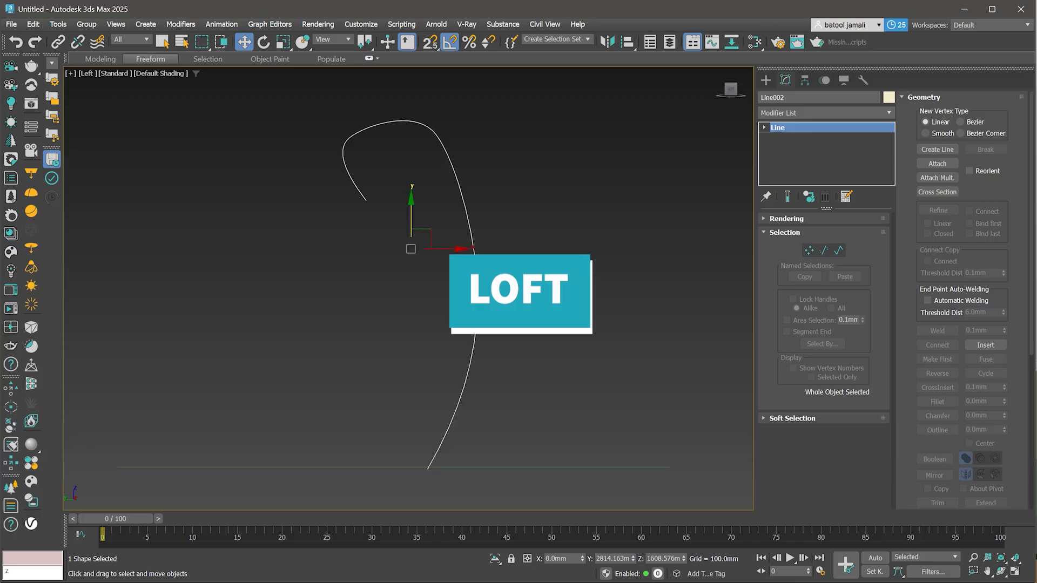
mouse_move(449, 256)
left_mouse_down("shift")
mouse_move(291, 256)
mouse_move(305, 256)
left_mouse_up("shift")
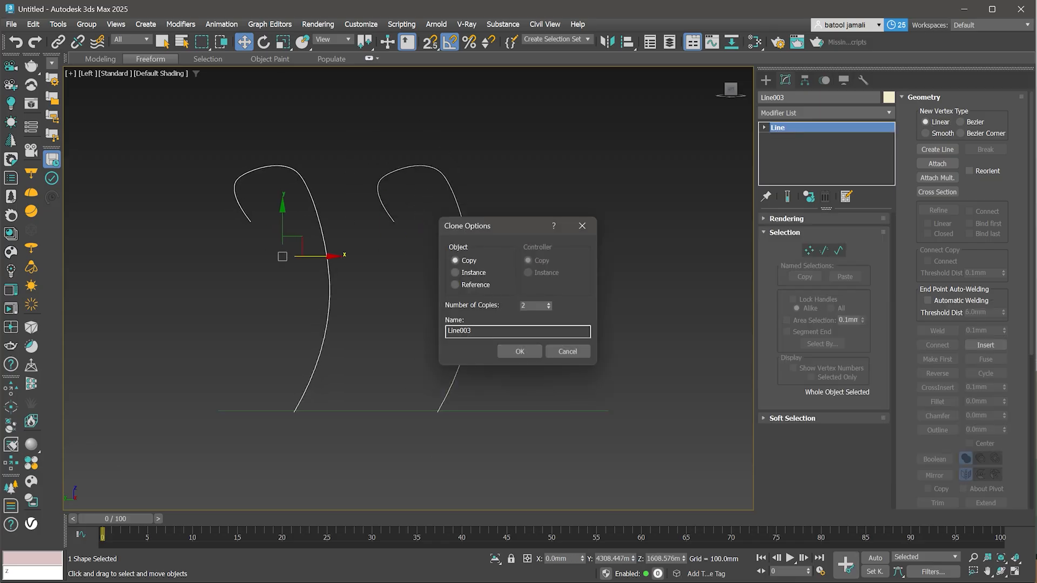
left_click(520, 352)
- Select the middle profile copy and drag its top end vertex up and outward
middle_click_drag(335, 322, 469, 330)
left_click(463, 305)
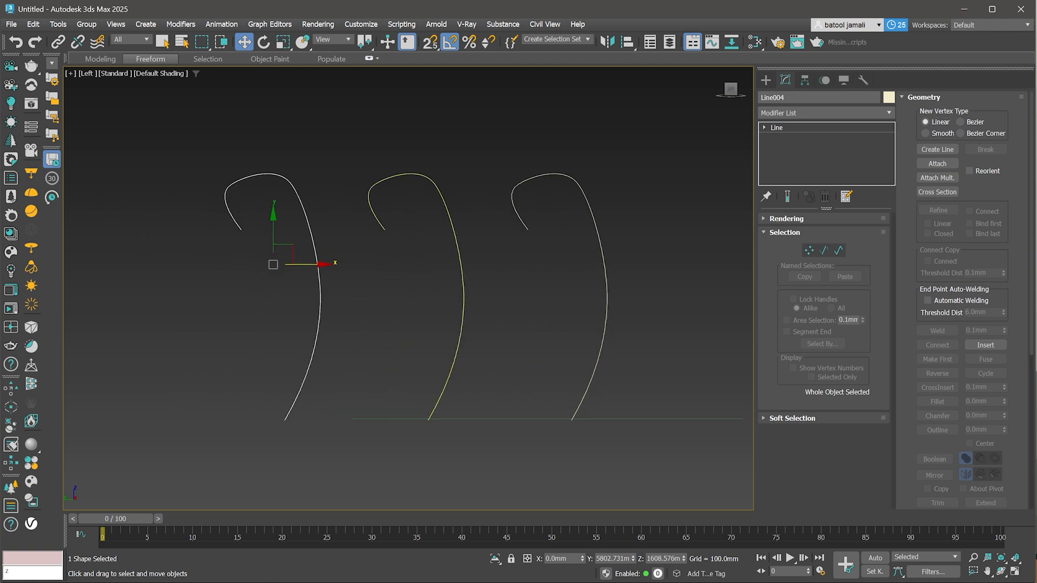
key("1")
left_click(385, 230)
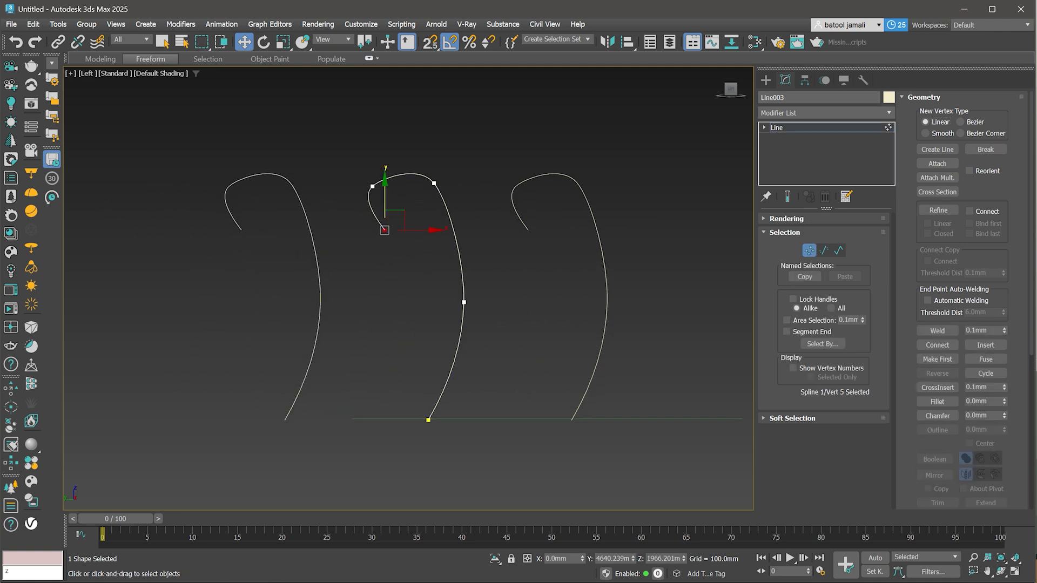
left_click_drag(394, 220, 346, 126)
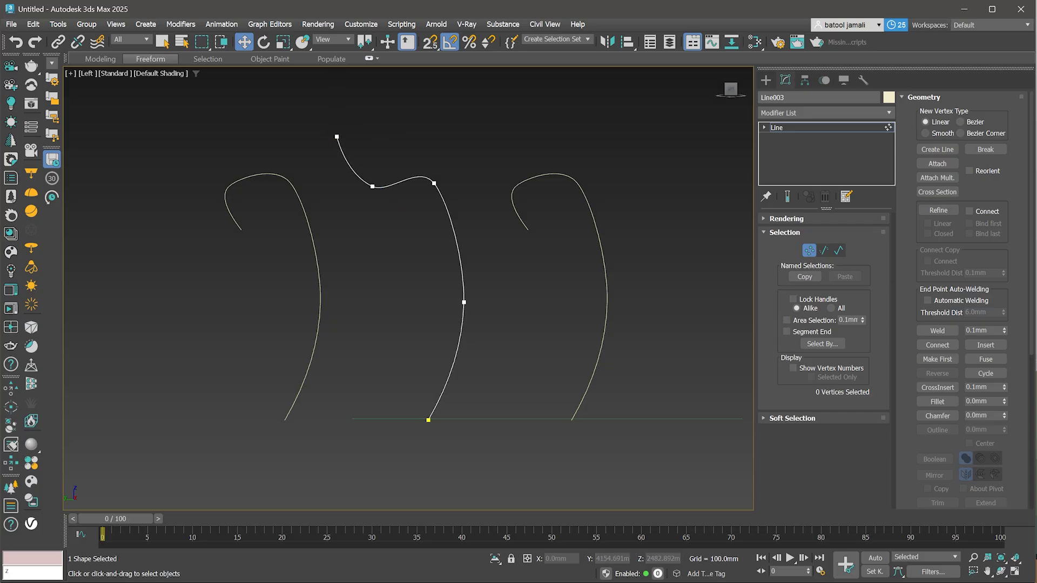
- Move the middle profile's upper-right, bottom and mid vertices to widen its lower part, then exit vertex mode
left_click(433, 183)
left_click_drag(433, 183, 452, 205)
left_click(428, 419)
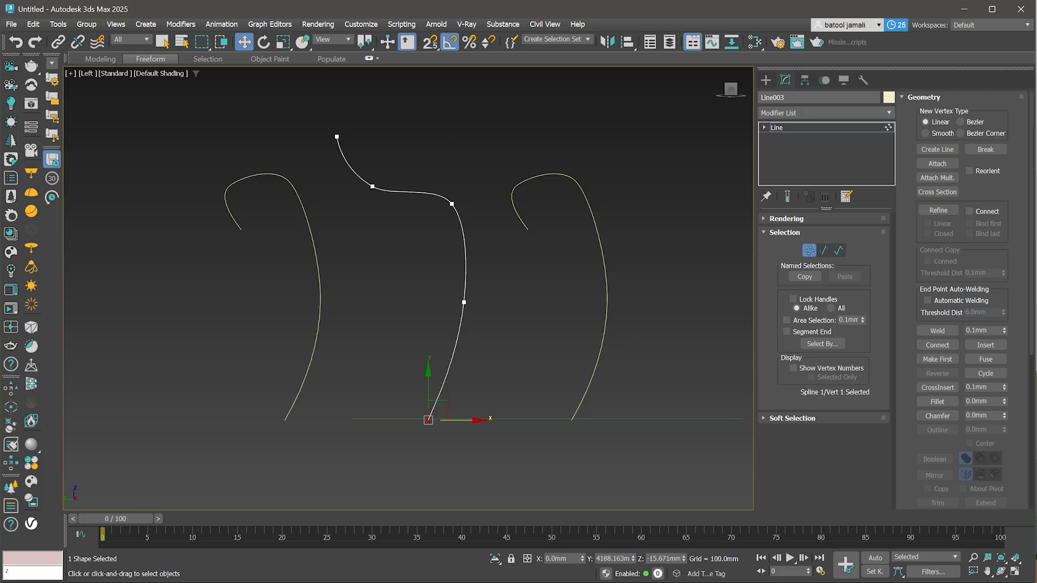
left_click_drag(429, 420, 532, 420)
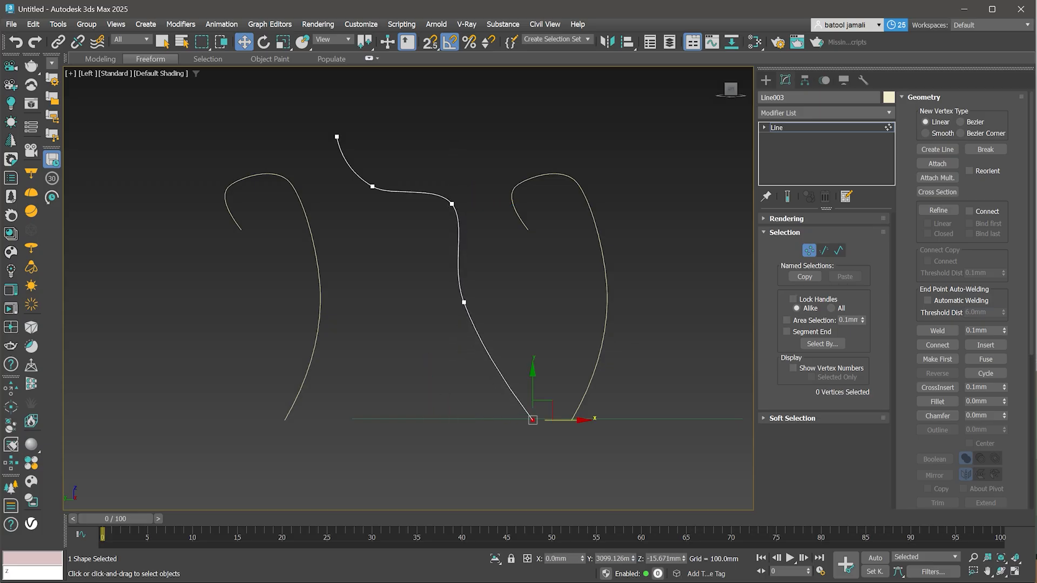
left_click(464, 302)
left_click(459, 314)
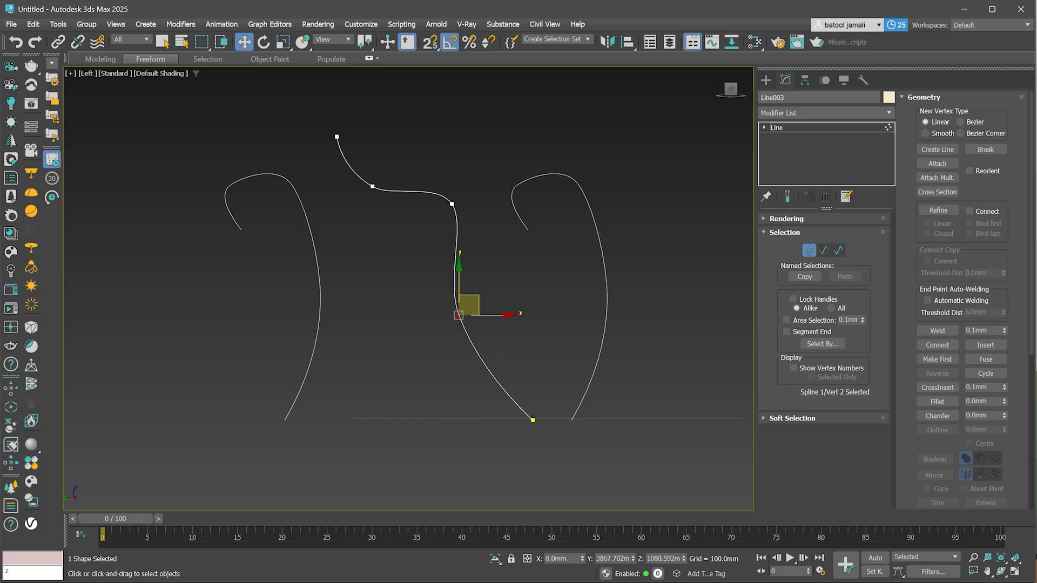
key("ctrl+b")
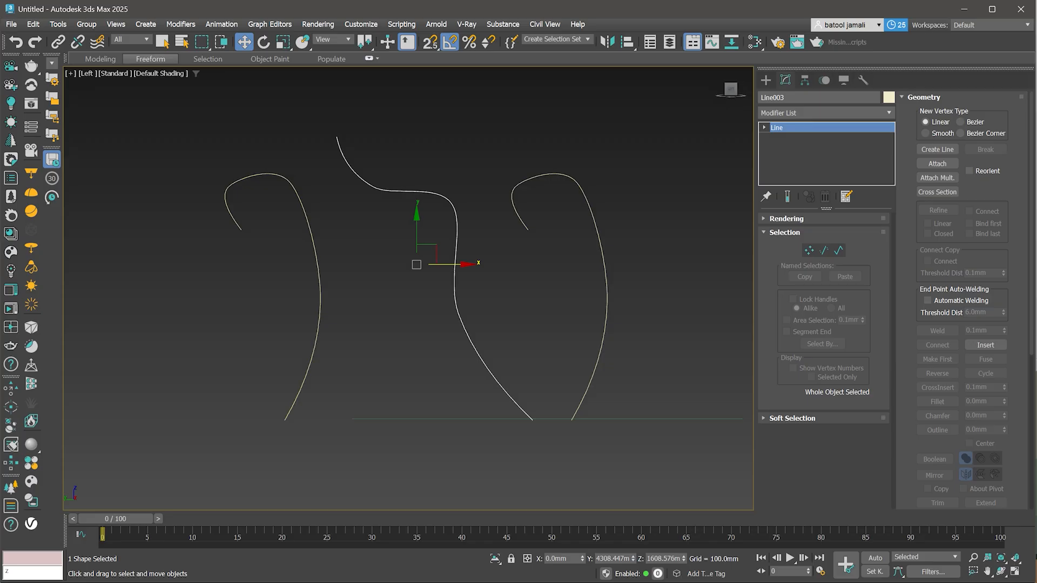
- Reshape the left profile copy by moving its hook end up, its corner vertex outward and its mid vertex right, then exit vertex mode
left_click(320, 281)
key("1")
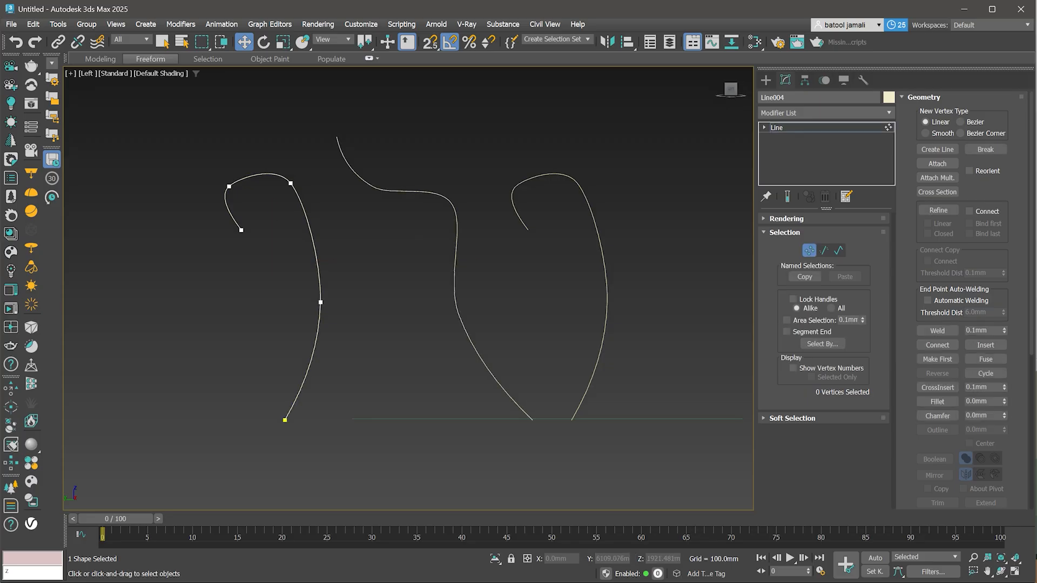
left_click(241, 230)
left_click_drag(241, 231, 185, 123)
left_click(229, 186)
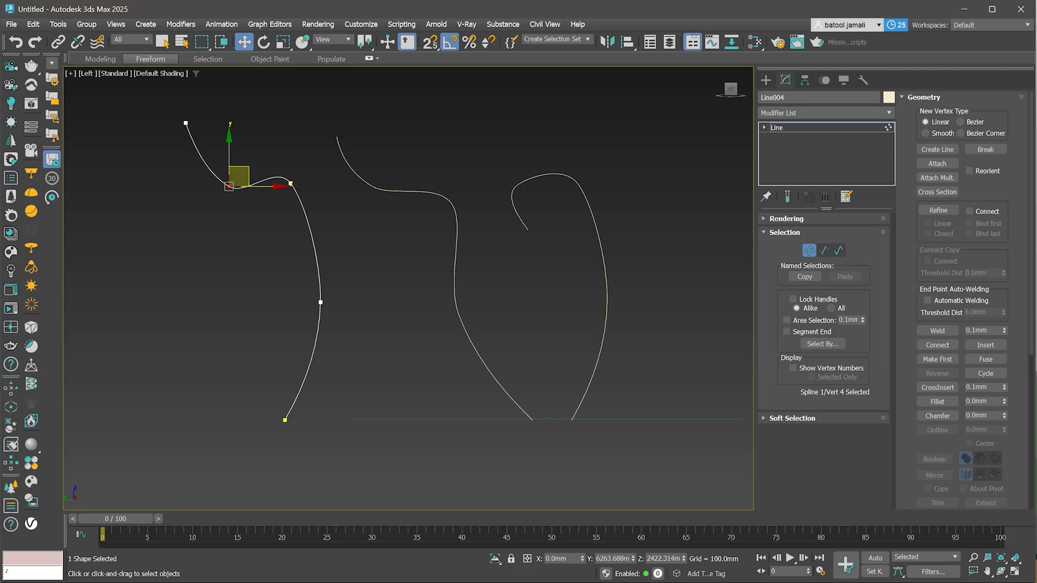
left_click_drag(229, 186, 189, 204)
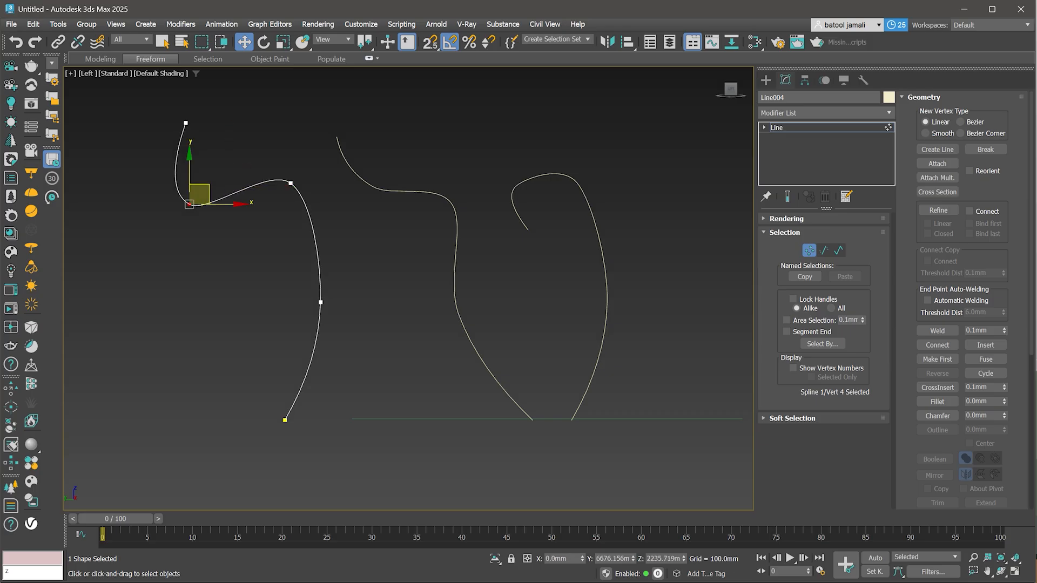
left_click(321, 302)
left_click_drag(321, 302, 369, 290)
key("1")
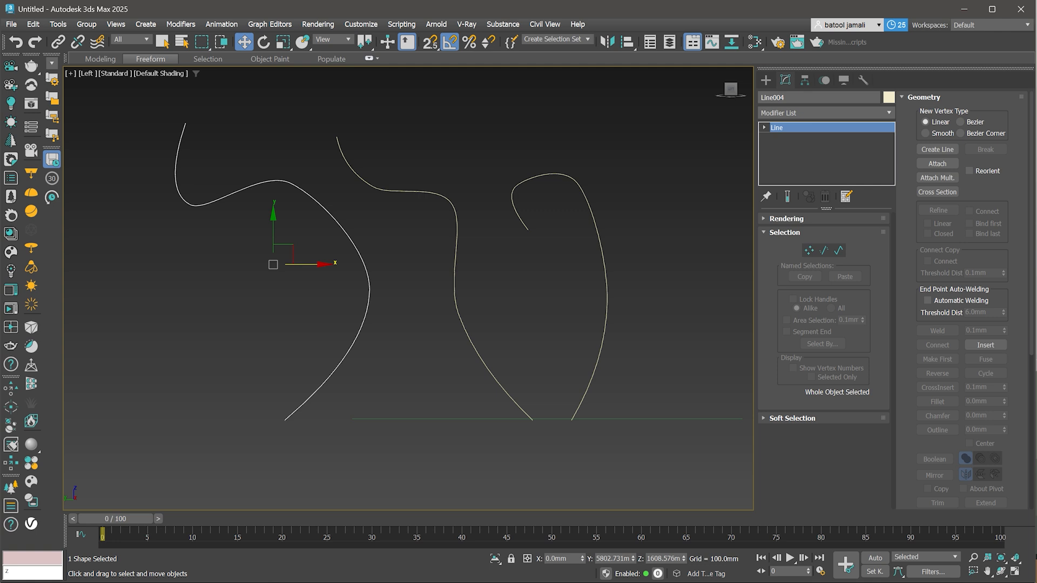
- Select the curved spline path and create a Loft compound object, picking the rightmost profile as its first shape
scroll(594, 351, "down", 4)
middle_click_drag(594, 345, 373, 374, "alt")
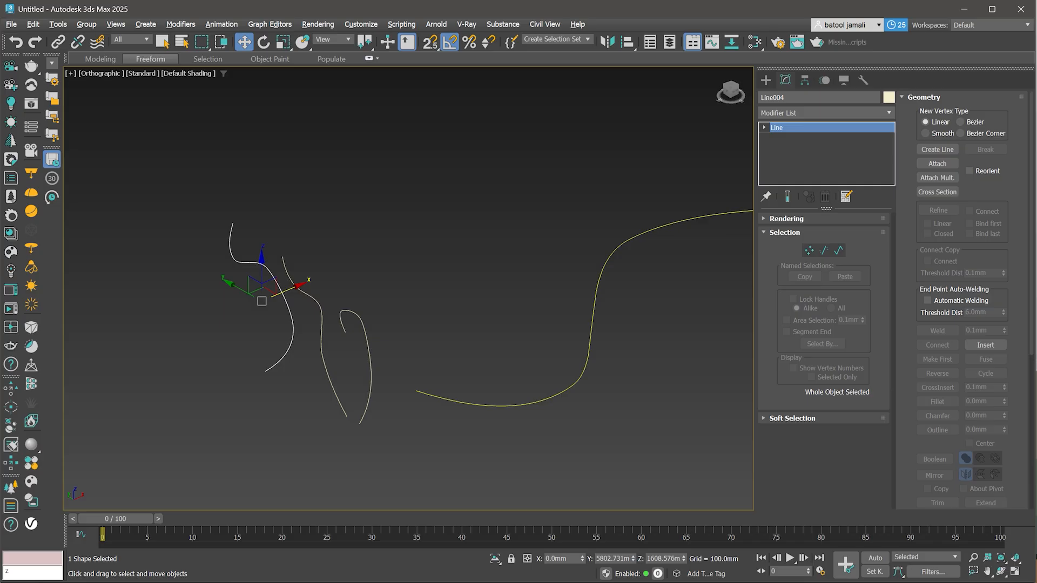
left_click(593, 320)
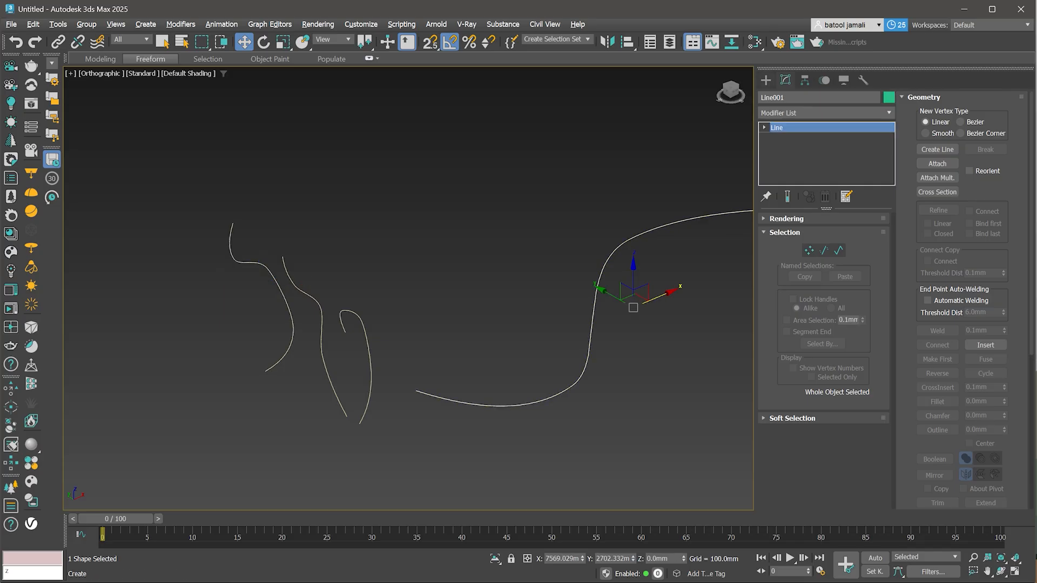
left_click(766, 81)
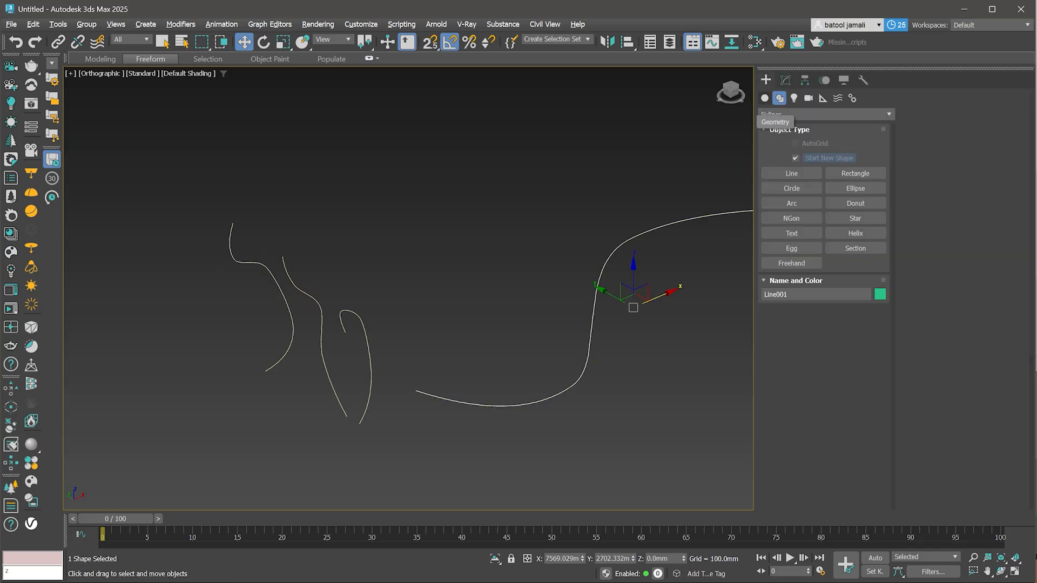
left_click(765, 99)
left_click(826, 115)
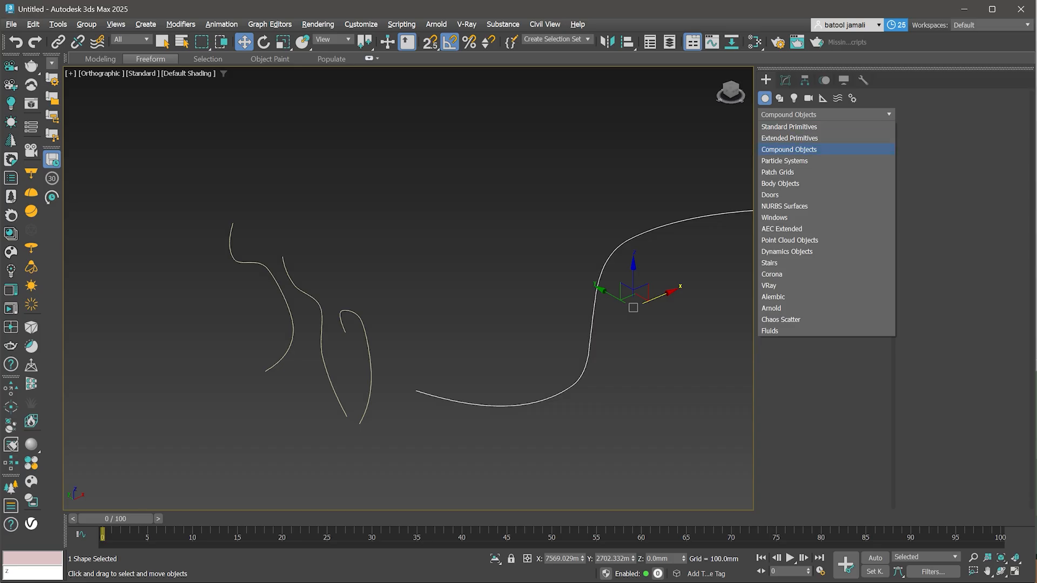
left_click(790, 150)
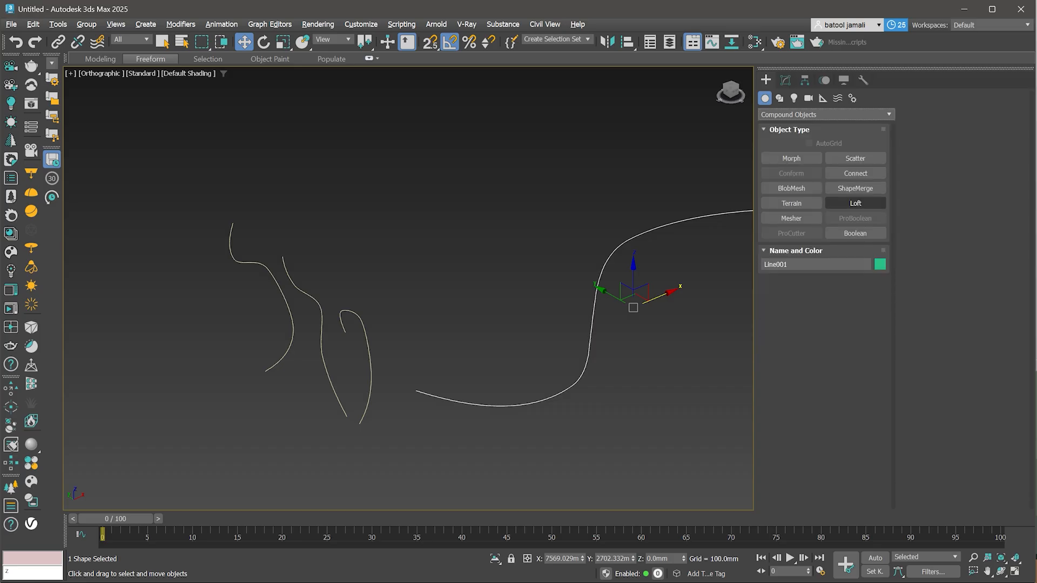
left_click(855, 203)
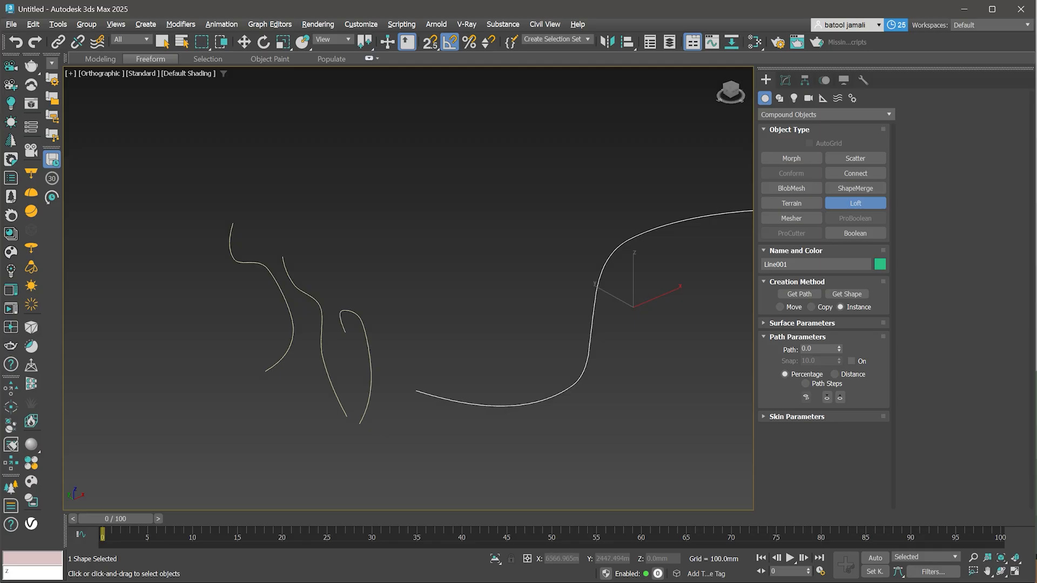
left_click(800, 294)
scroll(548, 302, "down", 3)
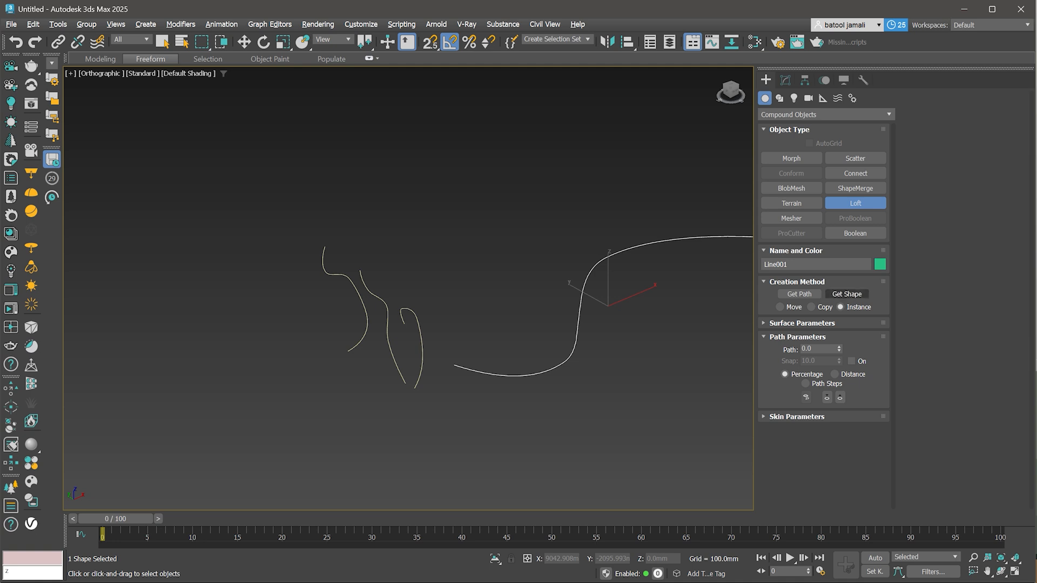
left_click(847, 294)
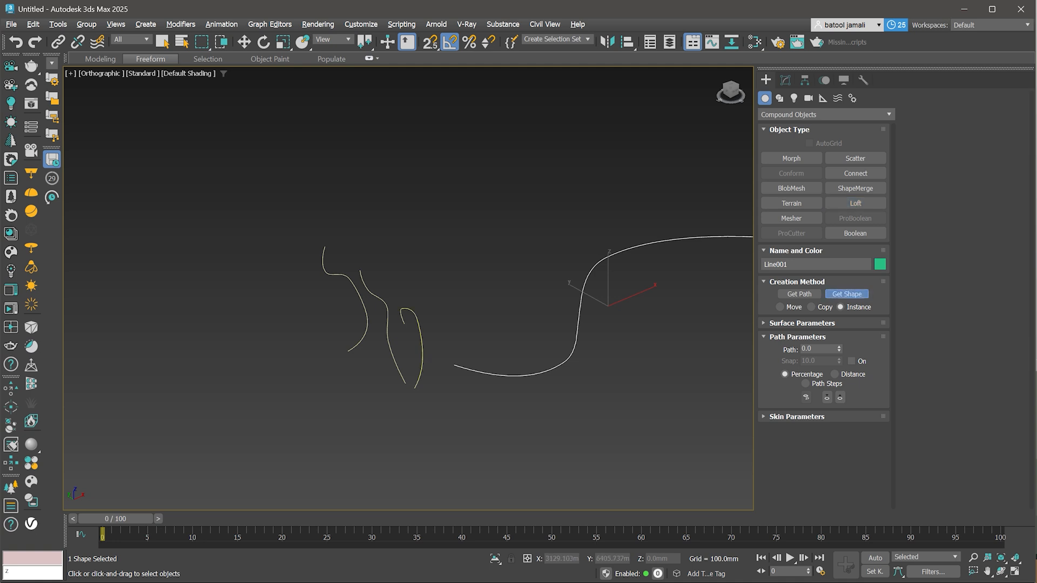
left_click(423, 350)
scroll(516, 368, "down", 2)
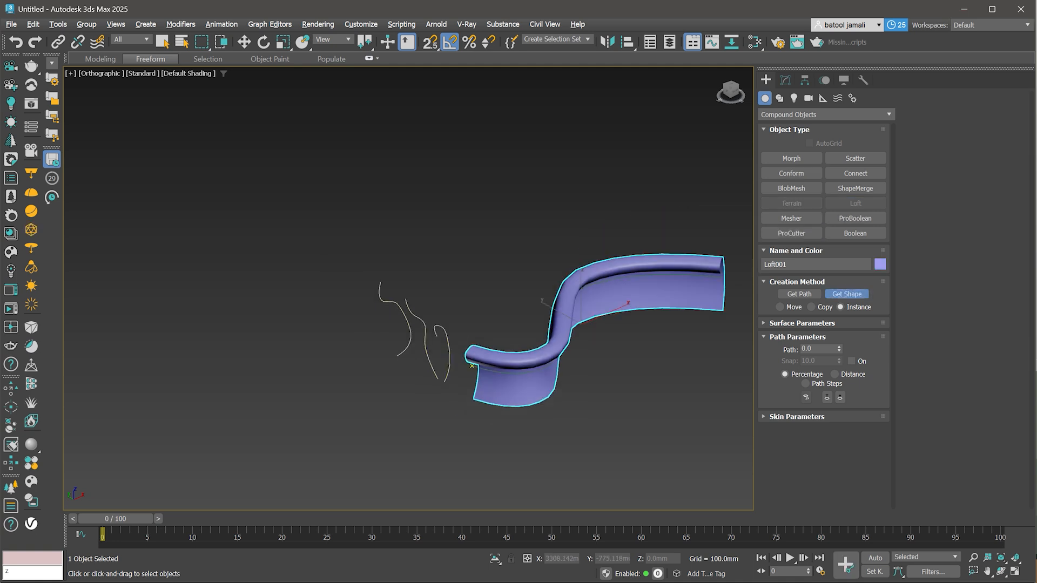
- Set the loft path position to 50 and pick the middle profile as the shape there
middle_click_drag(516, 368, 494, 360, "alt")
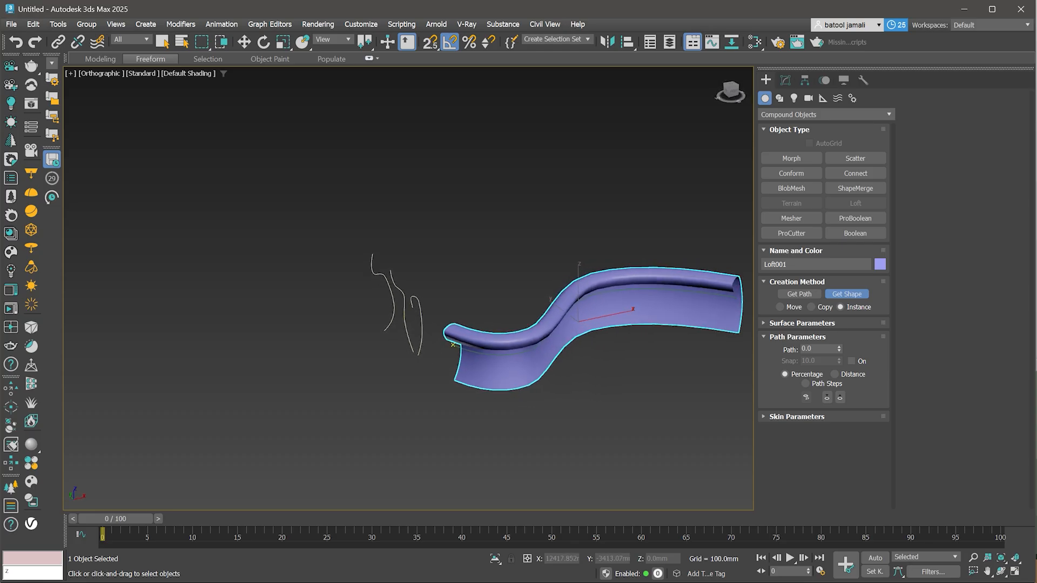
left_click(812, 349)
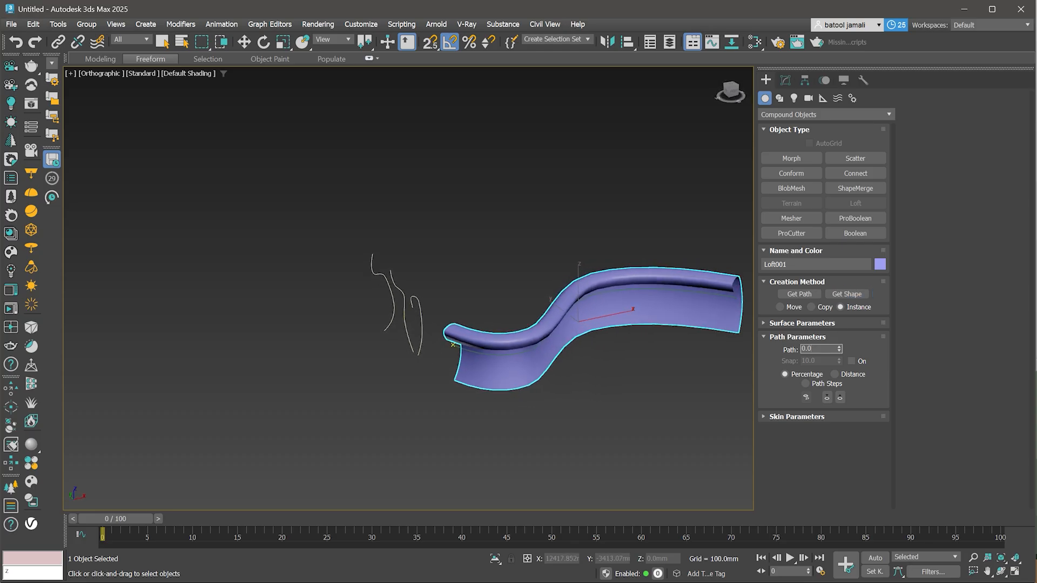
type("50")
key("Return")
scroll(579, 326, "up", 2)
scroll(580, 326, "up", 2)
scroll(580, 326, "down", 2)
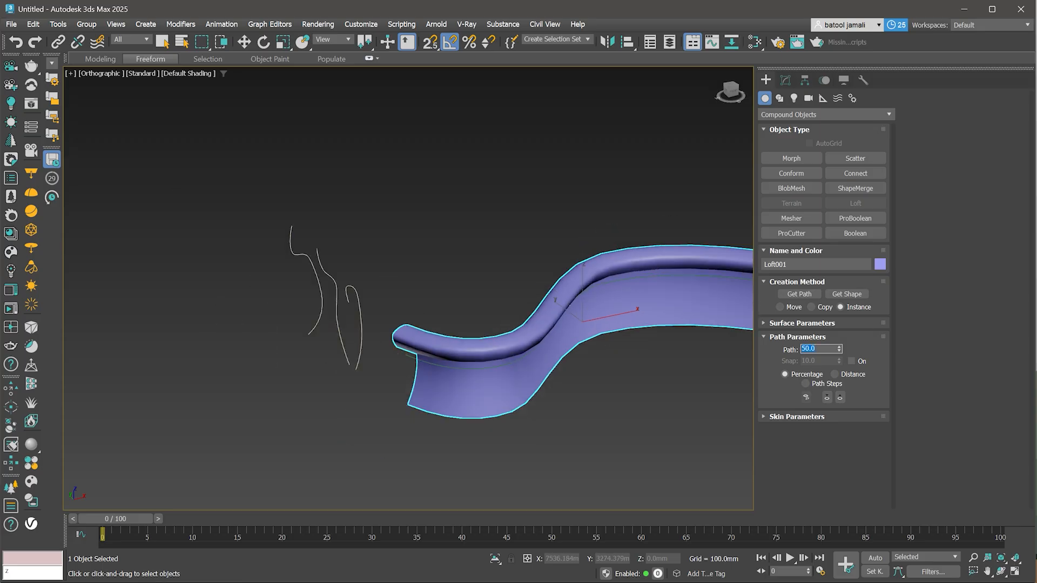
mouse_move(580, 327)
middle_mouse_down("alt")
mouse_move(545, 311)
mouse_move(540, 346)
middle_mouse_up("alt")
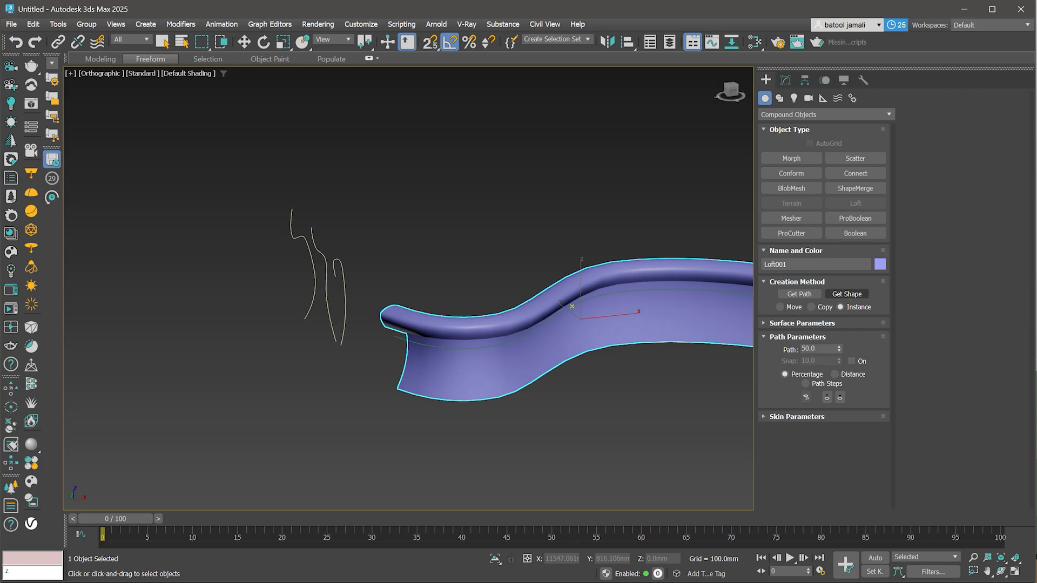
left_click(847, 294)
left_click(330, 318)
scroll(315, 328, "down", 2)
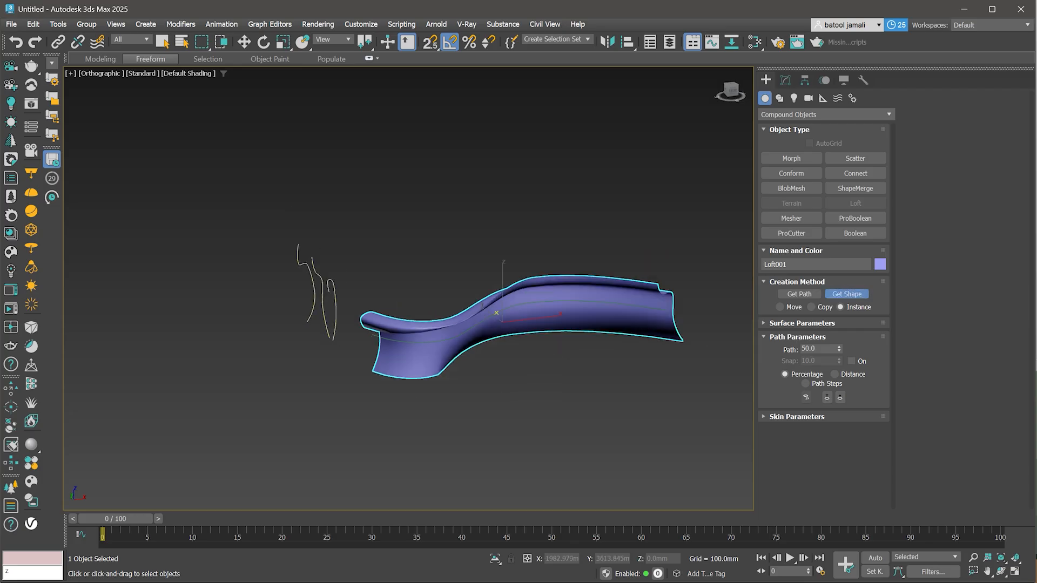
- Set the loft path position to 100 and pick the left profile as the end shape
middle_click_drag(540, 330, 578, 332, "alt")
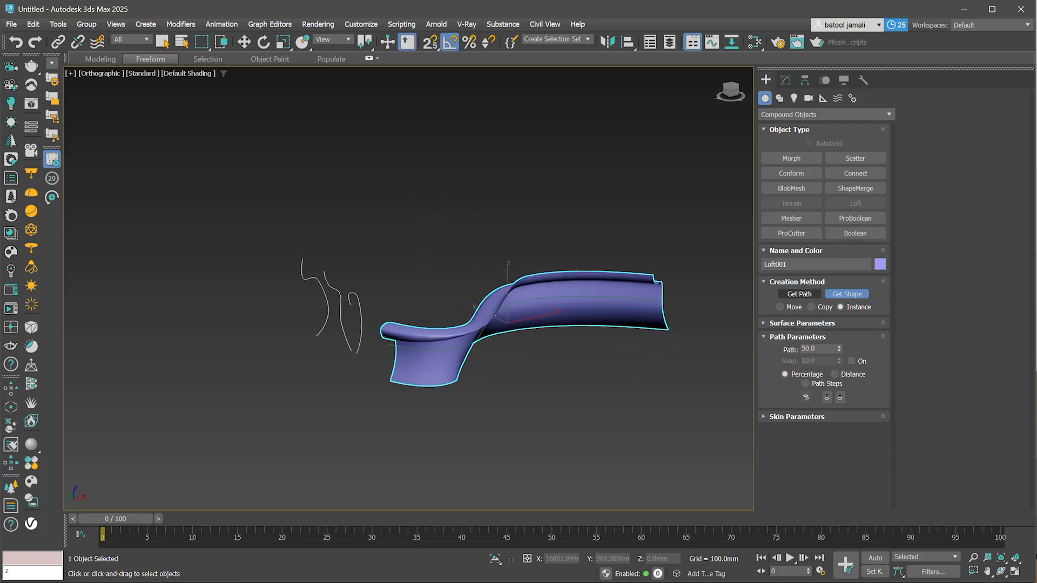
left_click_drag(816, 349, 800, 349)
type("10")
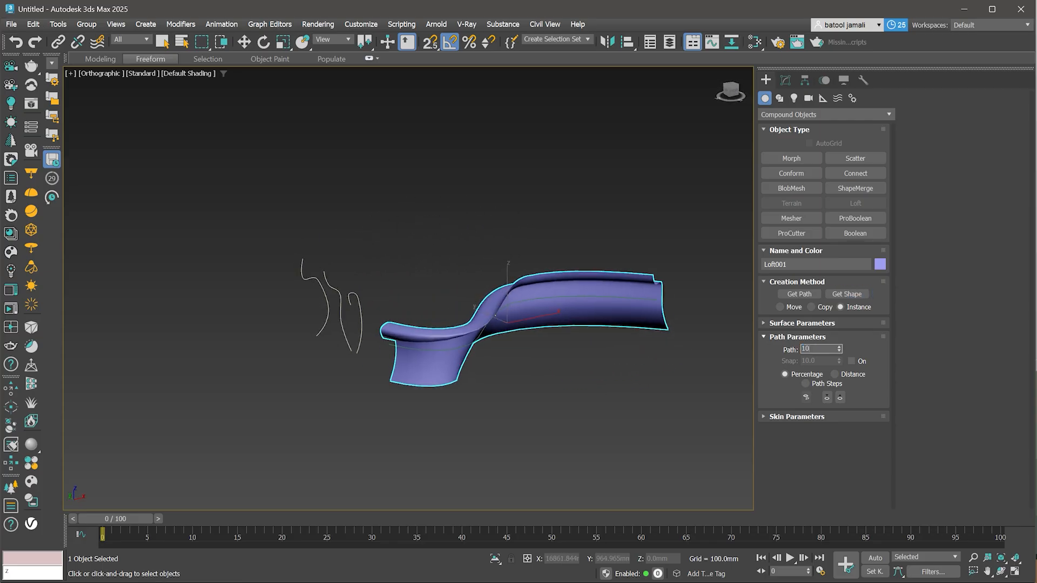
left_click(847, 294)
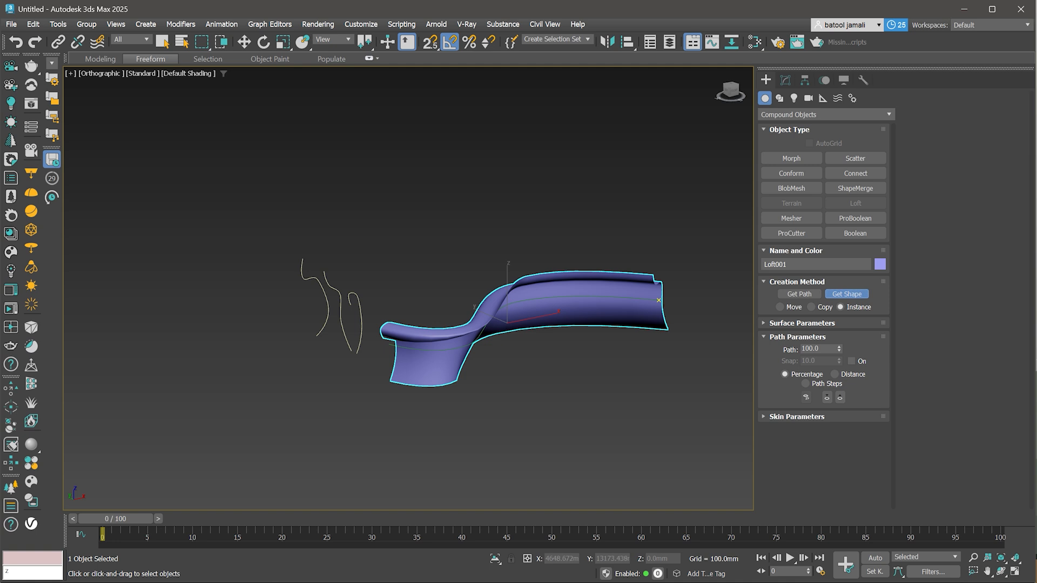
left_click(362, 322)
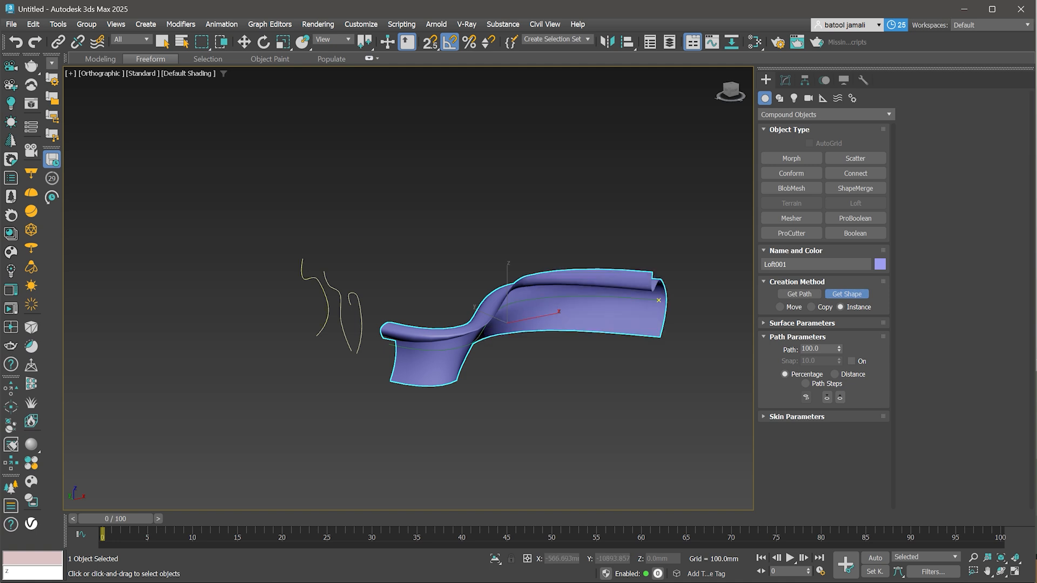
- Edit the middle profile's vertices, moving its upper vertex down and its lower vertex outward to reshape the loft, then exit vertex mode
key("w")
middle_click_drag(464, 362, 521, 345, "alt")
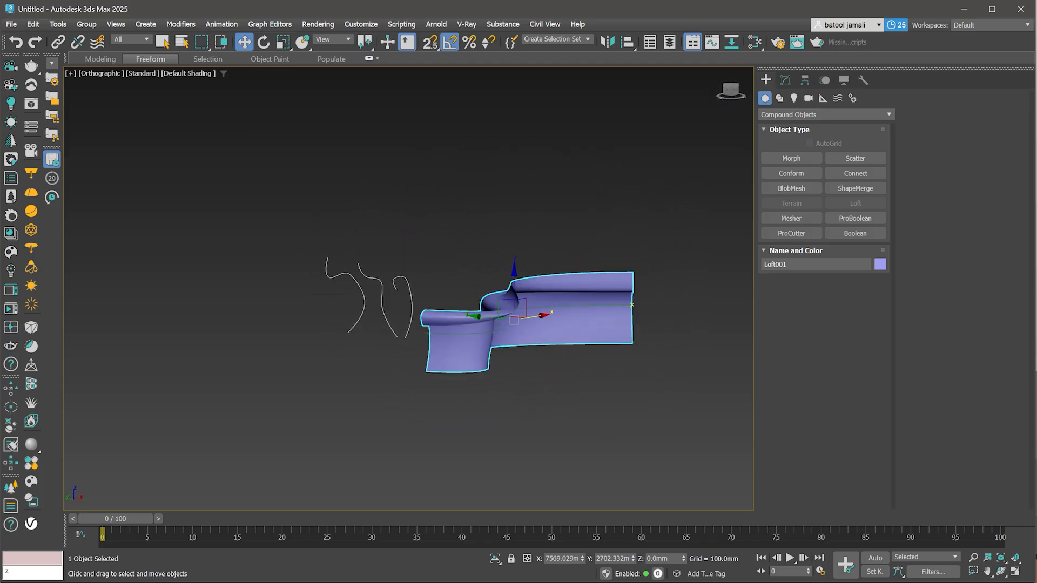
scroll(394, 305, "up", 2)
left_click(378, 303)
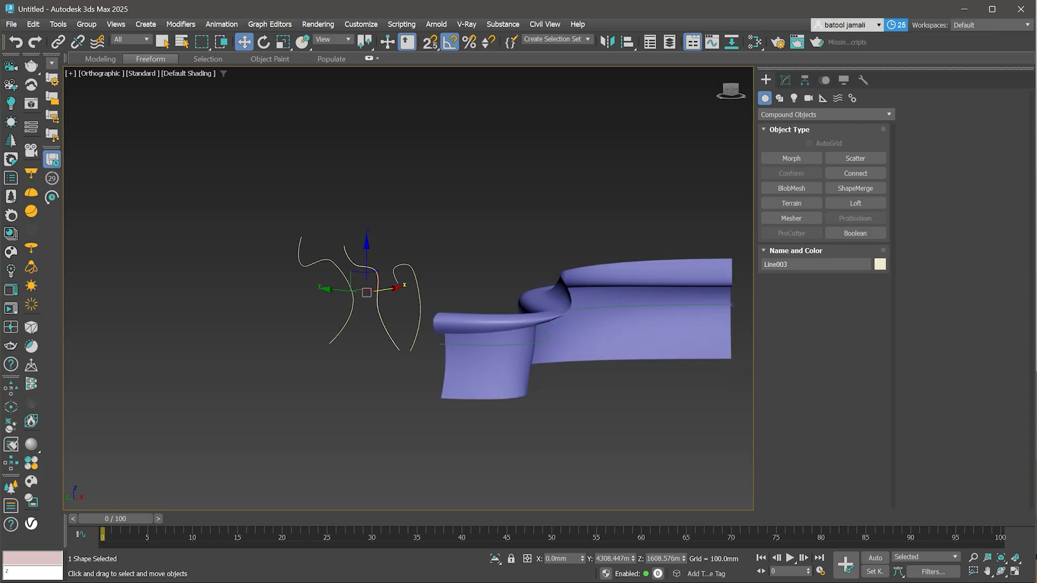
key("1")
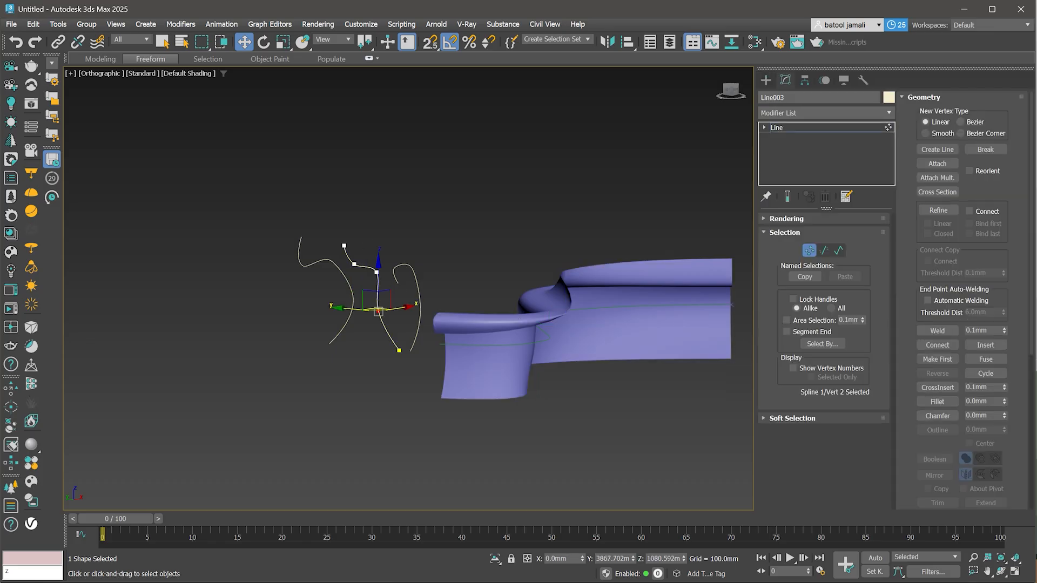
left_click(354, 264)
left_click_drag(354, 232, 354, 268)
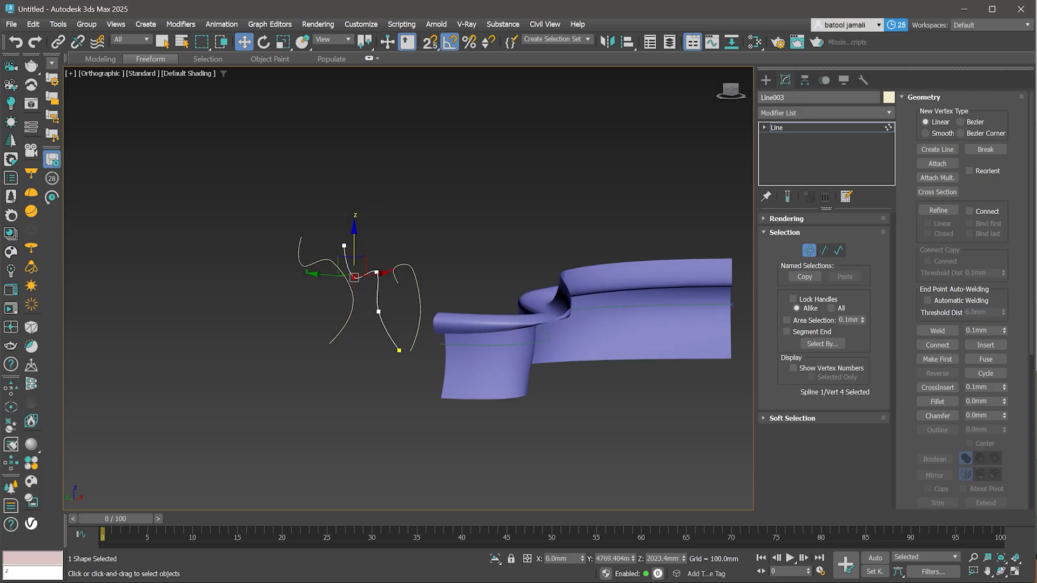
left_click(378, 311)
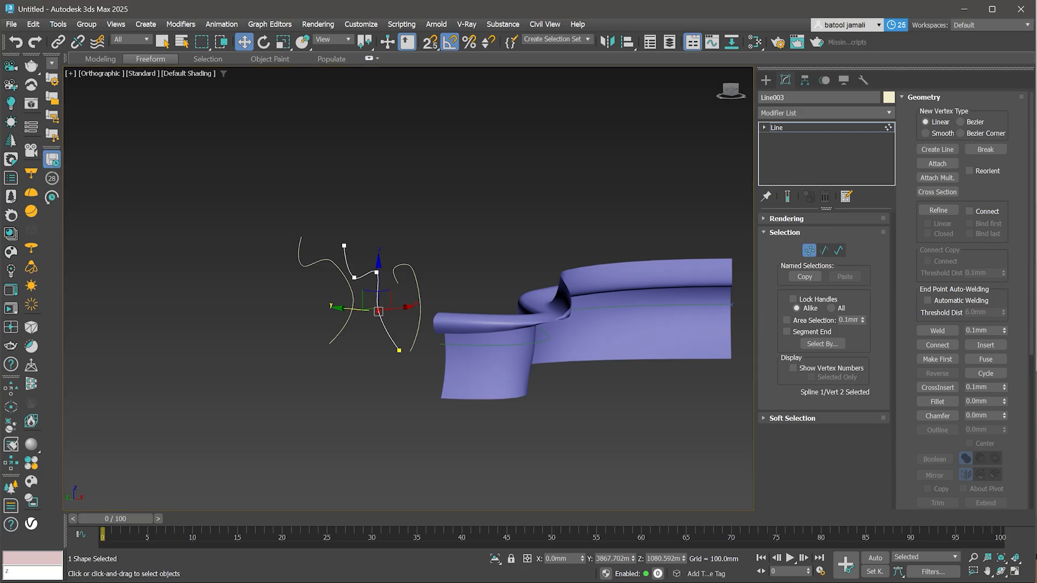
left_click_drag(378, 312, 435, 316)
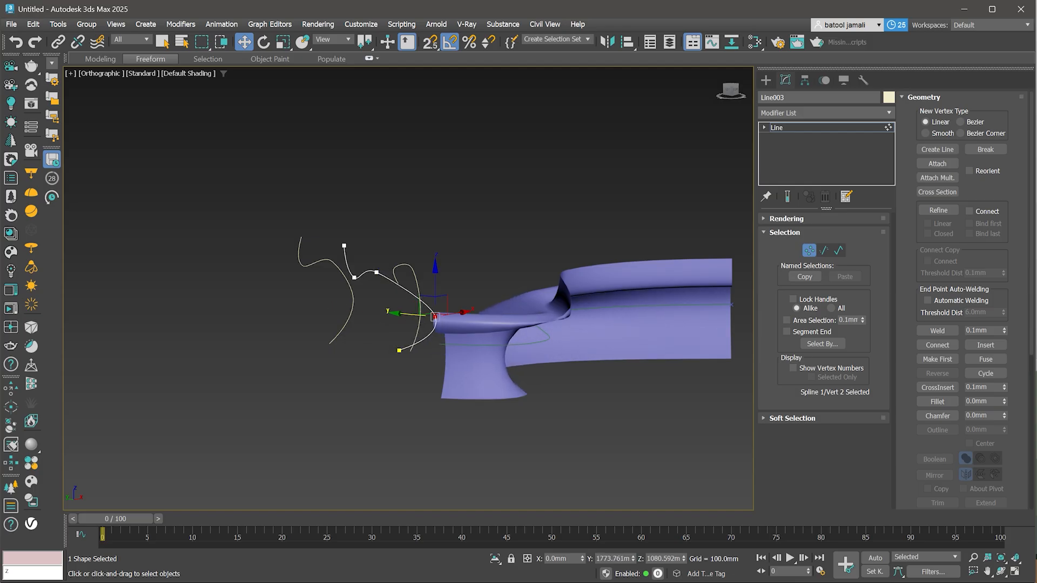
key("1")
- Select all objects in the scene and delete them
middle_click_drag(435, 317, 403, 306, "alt")
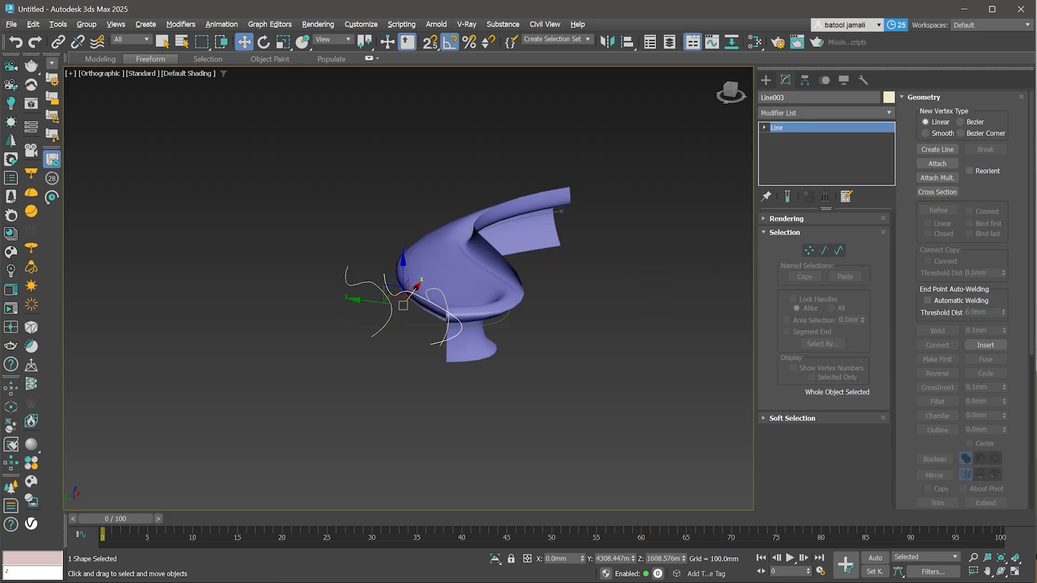
left_click_drag(330, 152, 617, 379)
key("Delete")
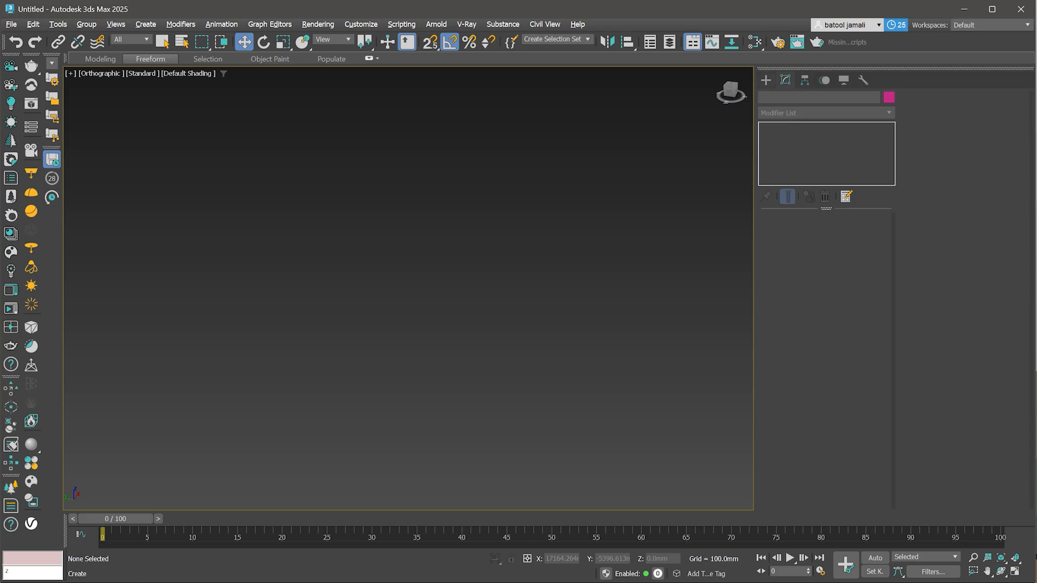
- Draw a small circle spline in the Top view with the Circle tool
left_click(766, 80)
left_click(779, 99)
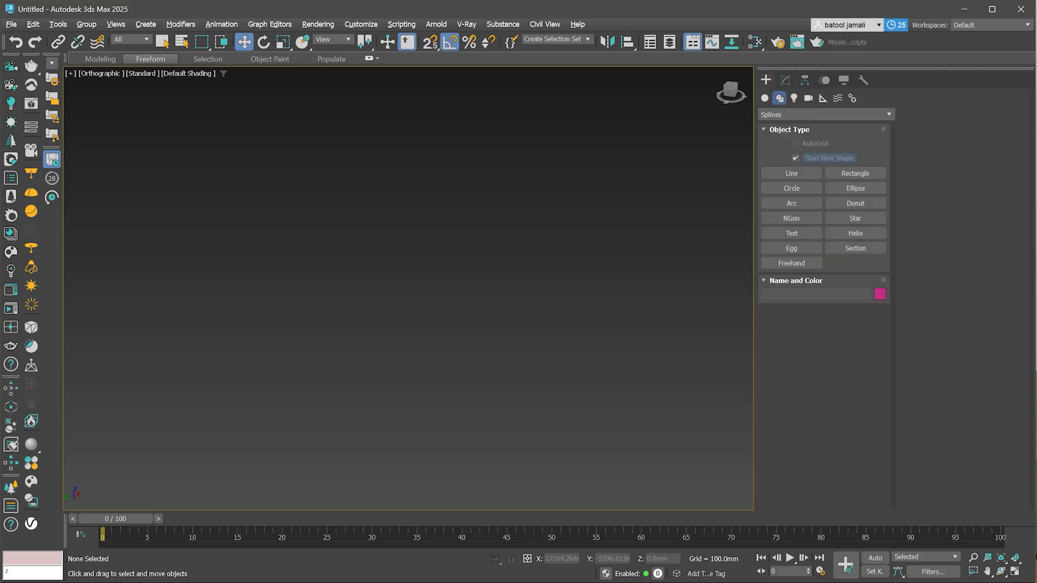
left_click(791, 188)
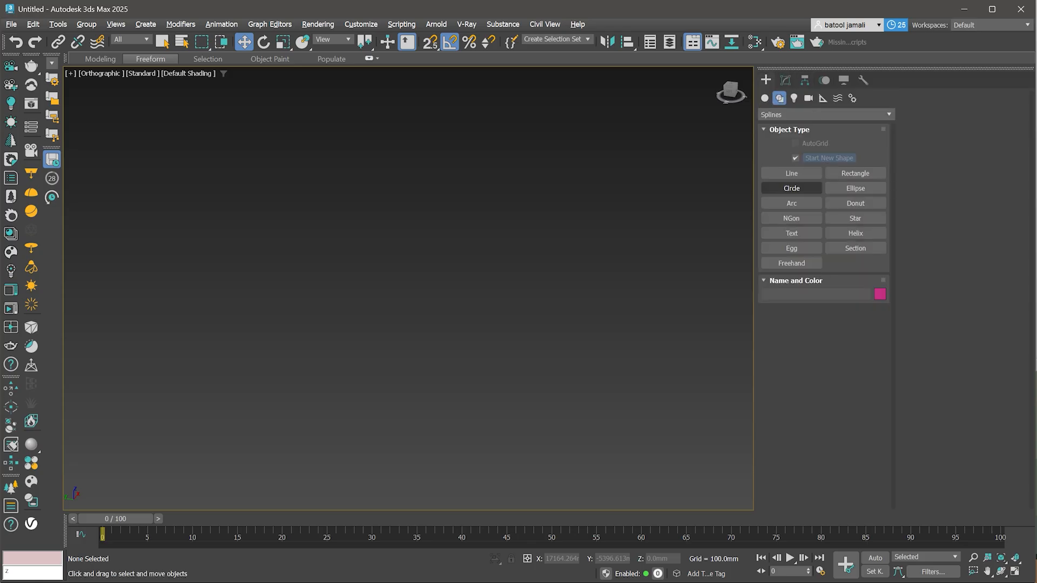
key("t")
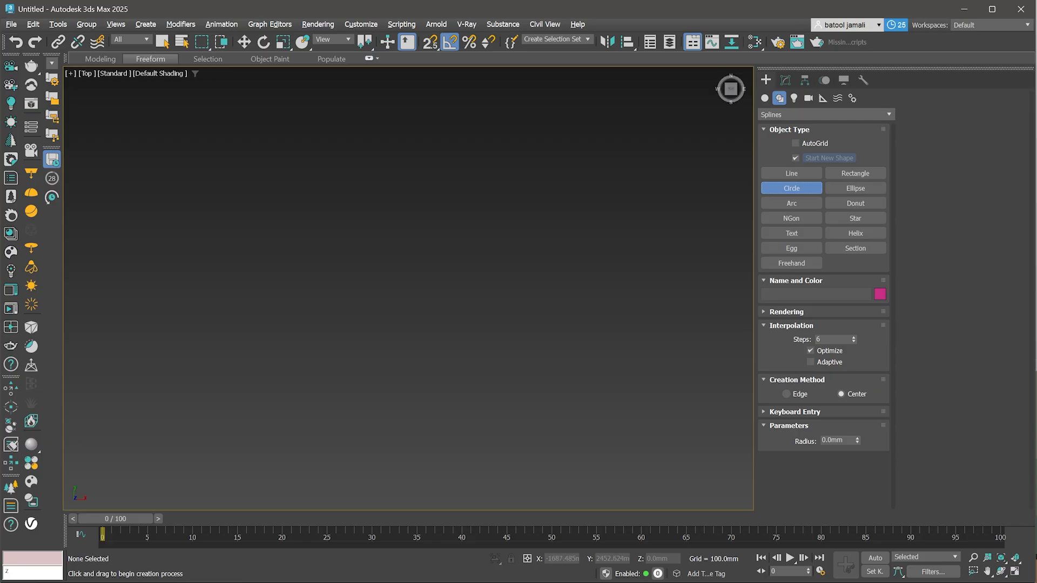
left_click_drag(346, 340, 377, 341)
key("w")
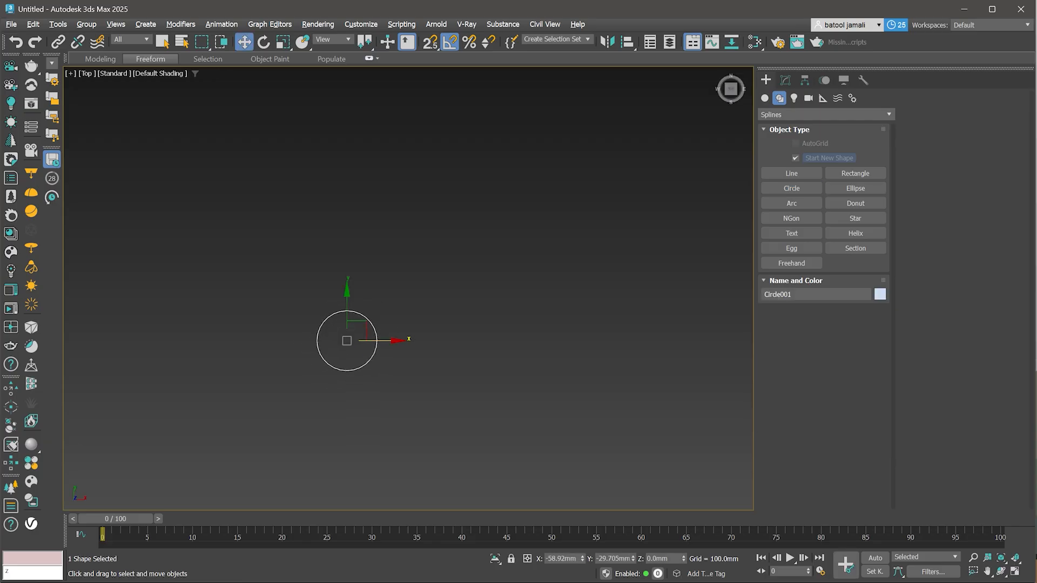
left_click(791, 189)
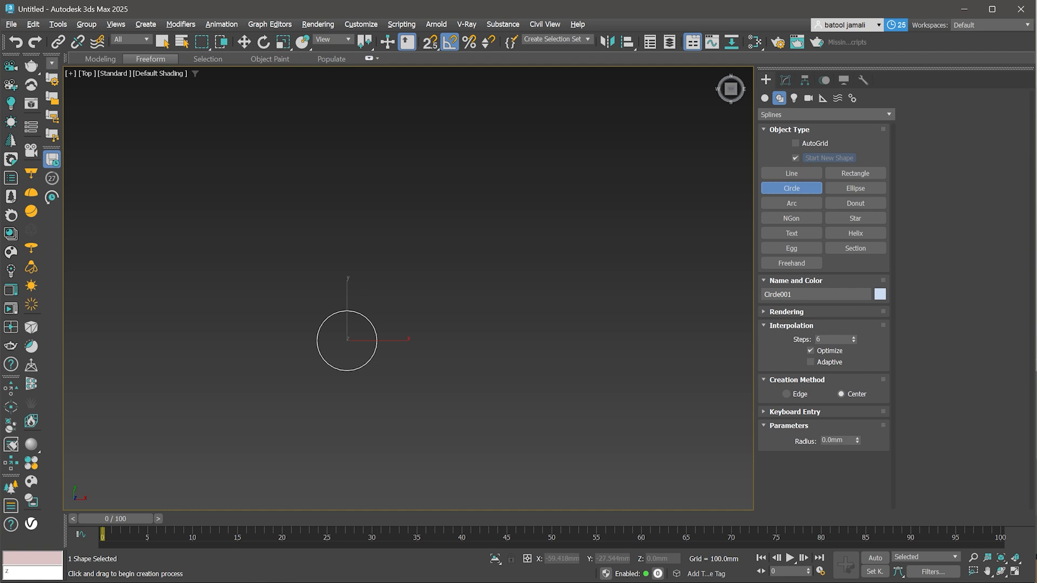
- Draw a larger circle of about 55 mm radius and an ellipse in the Top view, centring the ellipse over the circles
left_click_drag(347, 341, 414, 340)
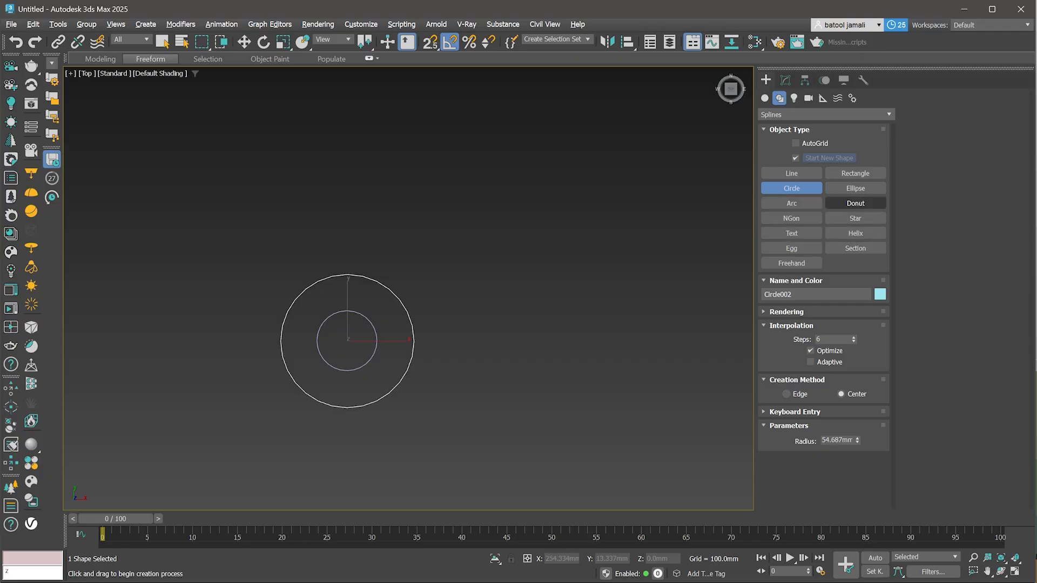
left_click(855, 189)
left_click_drag(347, 340, 570, 263)
key("w")
left_click_drag(469, 292, 357, 331)
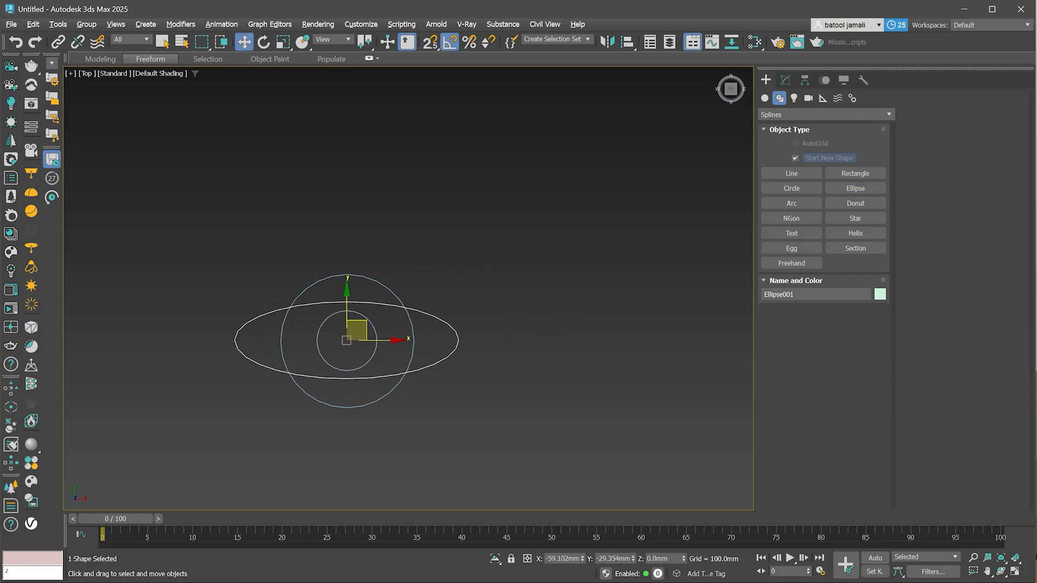
- Raise the larger circle and the ellipse above the small circle to stack the three profiles vertically
scroll(463, 377, "down", 2)
middle_click_drag(463, 377, 449, 296, "alt")
left_click(405, 361)
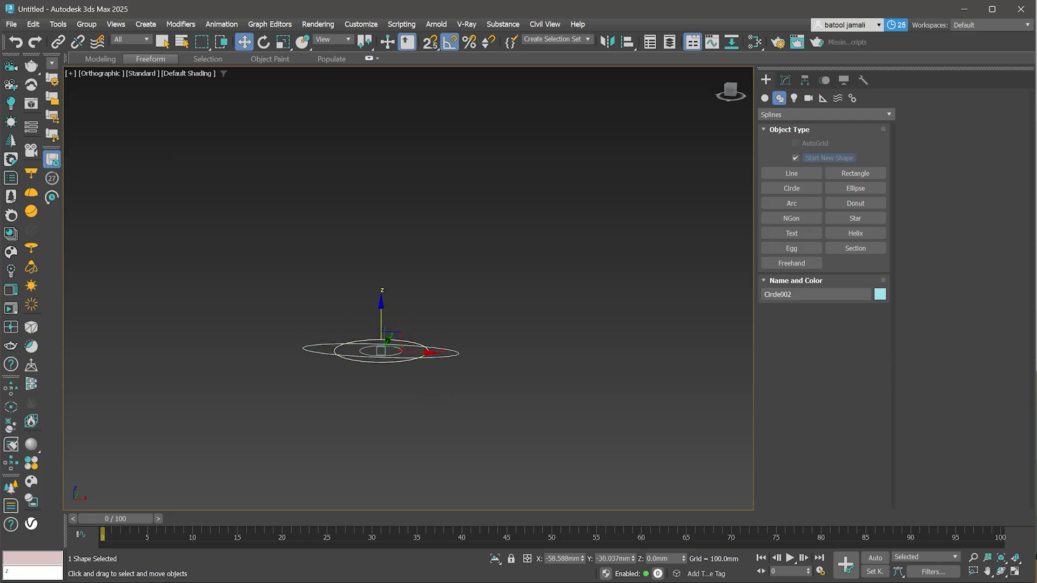
left_click_drag(382, 319, 381, 269)
left_click(352, 356)
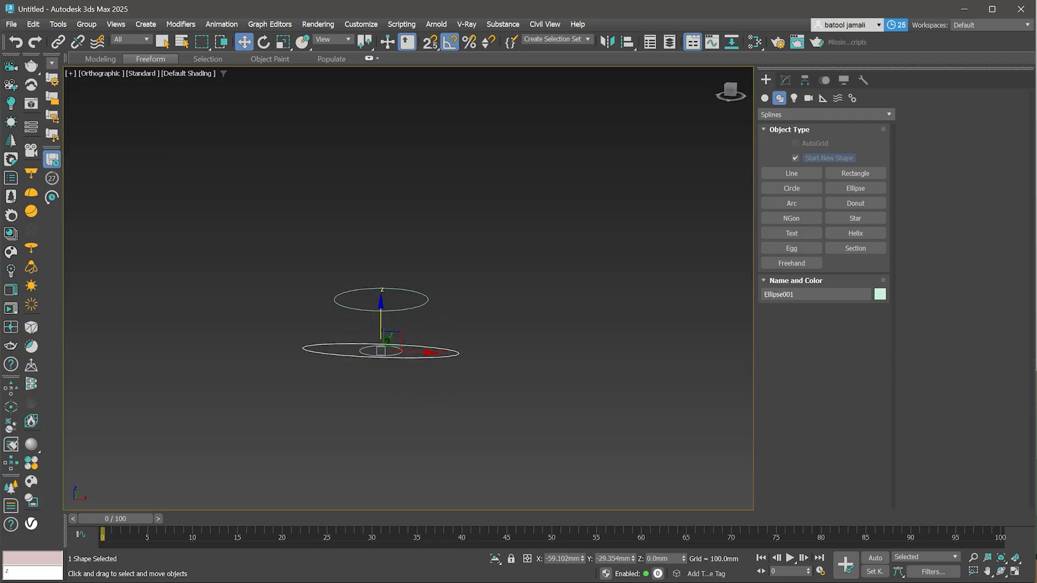
left_click_drag(381, 324, 381, 215)
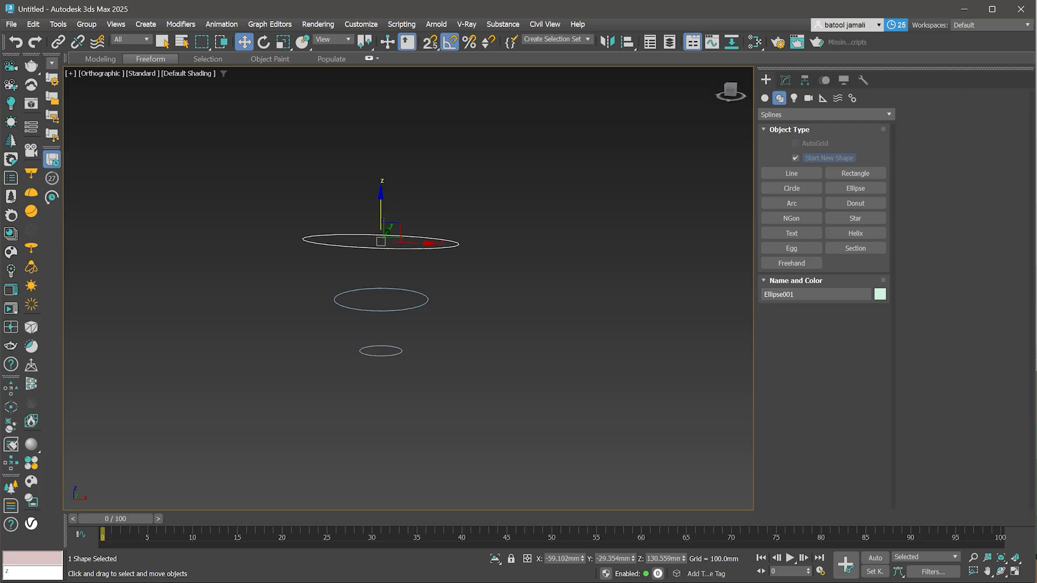
- Clone all three stacked shapes as a copy placed off to the side
left_click_drag(414, 162, 322, 359)
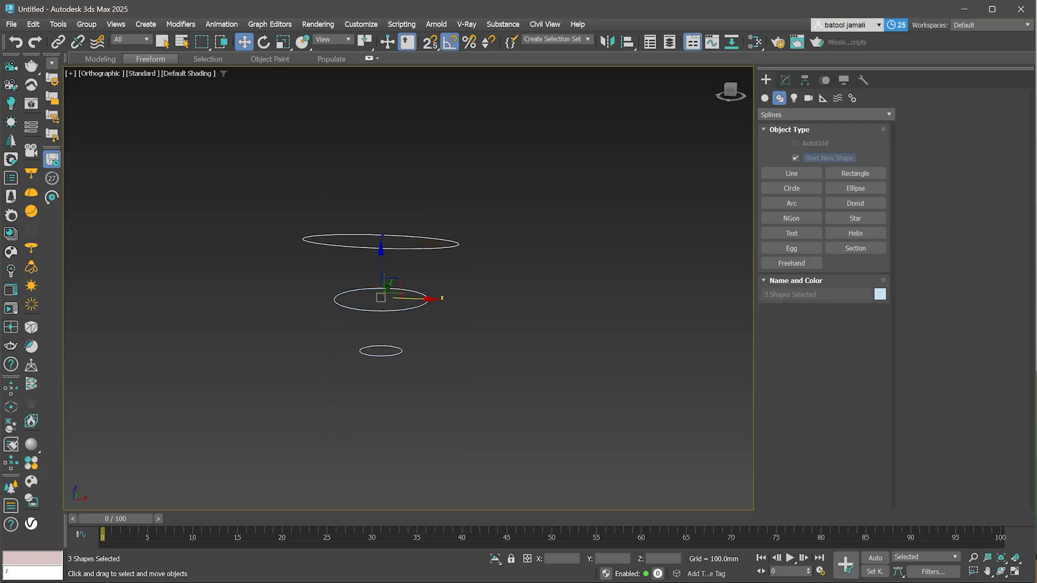
left_click_drag(381, 298, 684, 309, "shift")
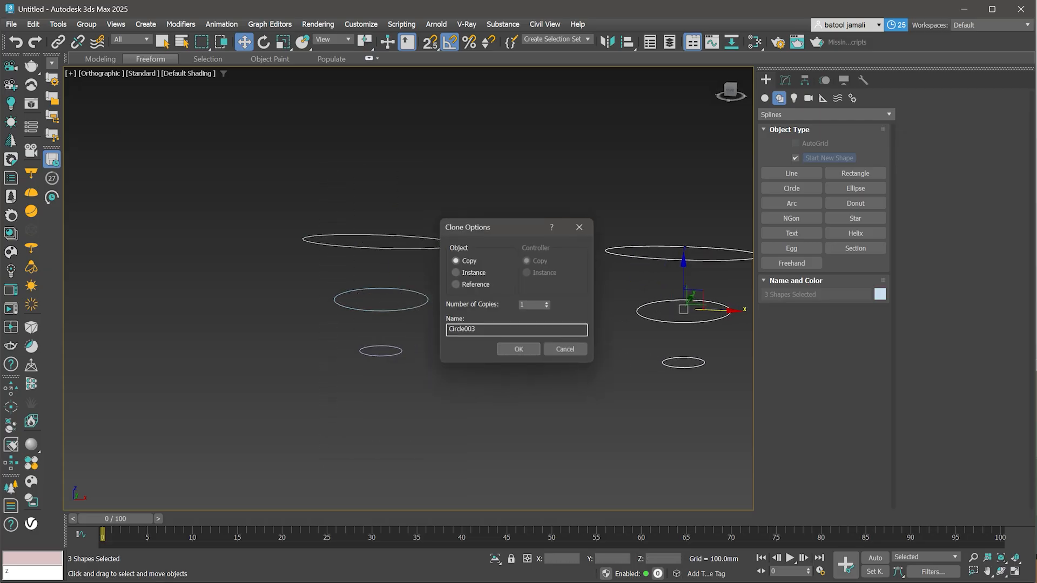
left_click(519, 351)
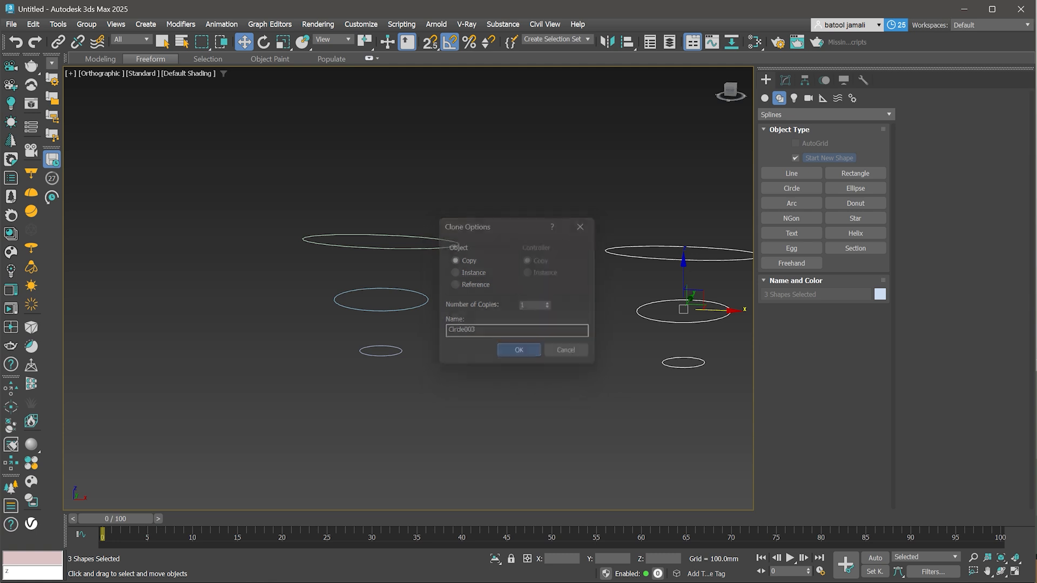
- Add an Edit Spline modifier to the small bottom circle of the original stack
left_click(381, 351)
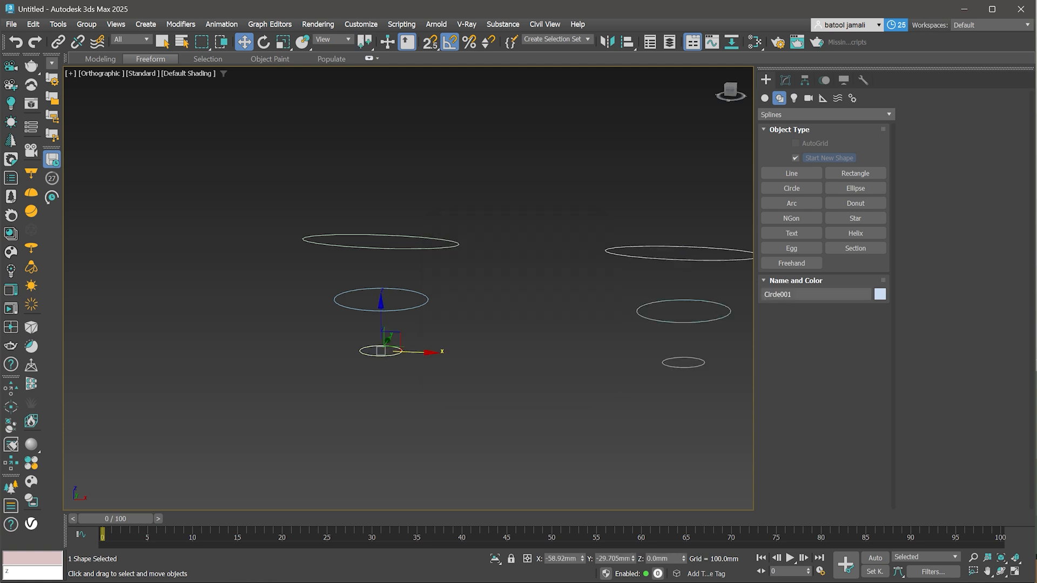
left_click(785, 80)
scroll(385, 243, "up", 2)
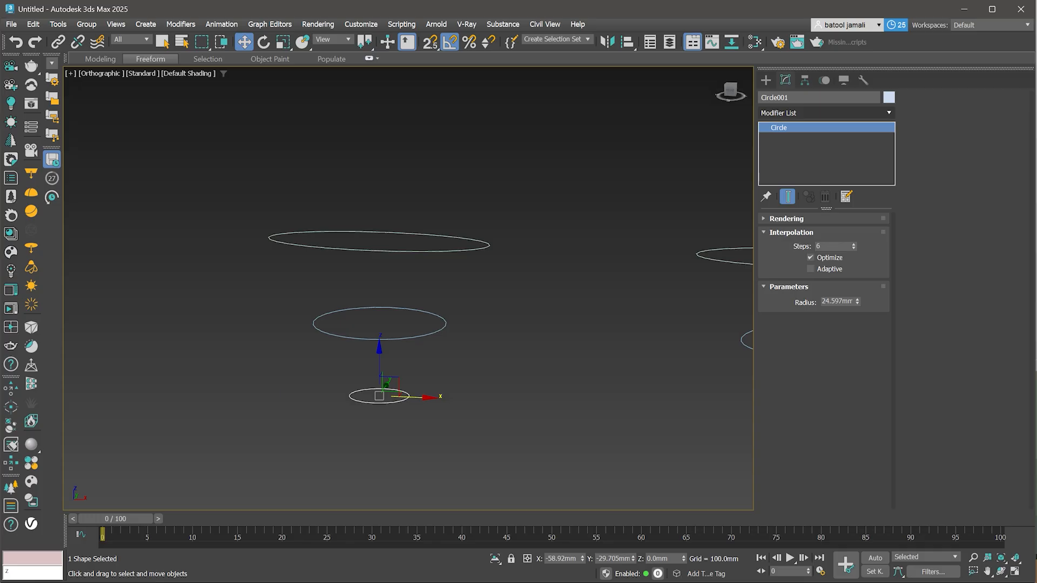
left_click(826, 113)
type("ed")
left_click(810, 185)
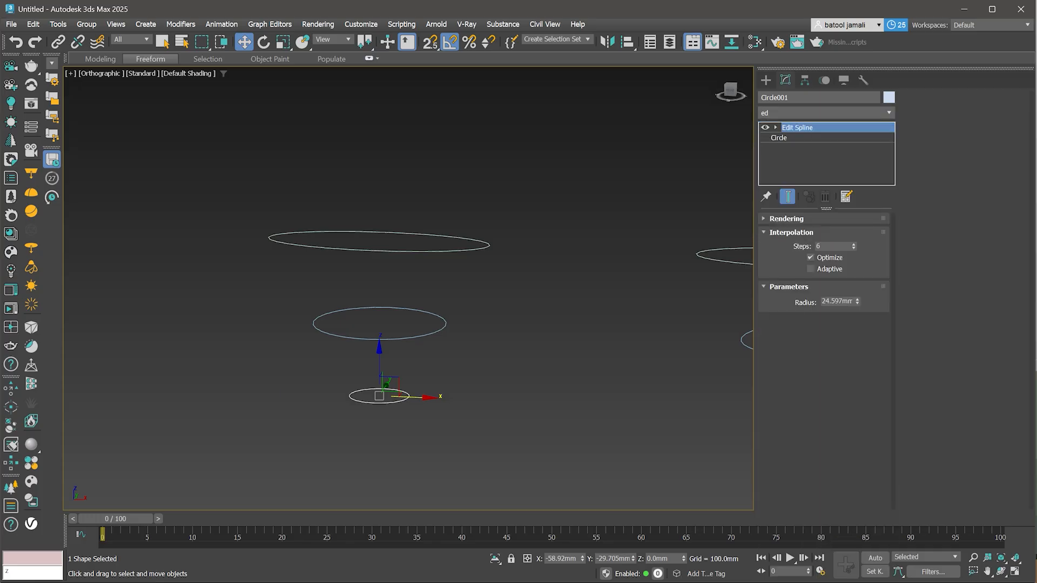
- Use Cross Section to connect the small circle to the middle circle and then the top ellipse
left_click(937, 164)
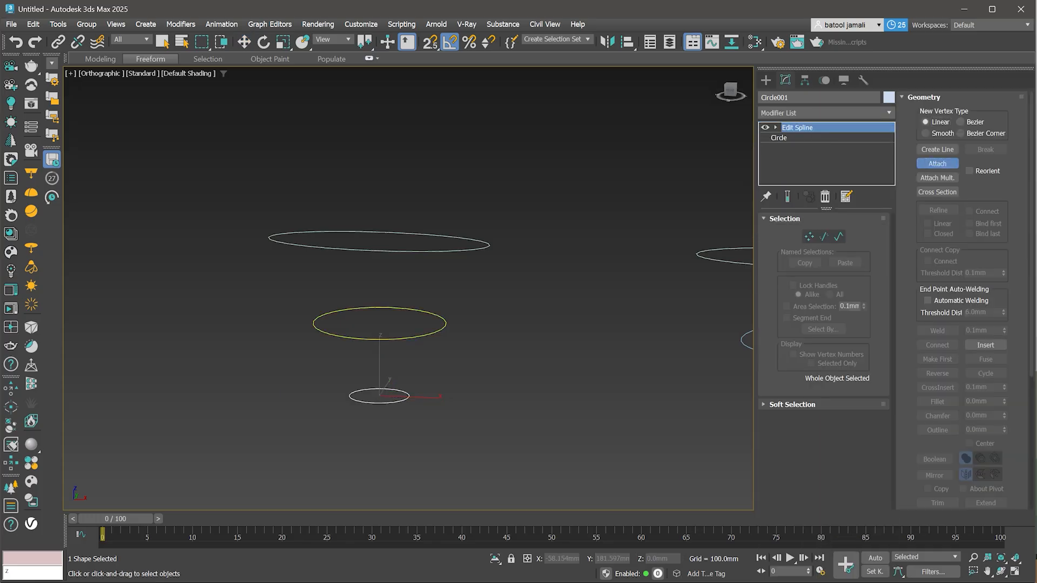
key("w")
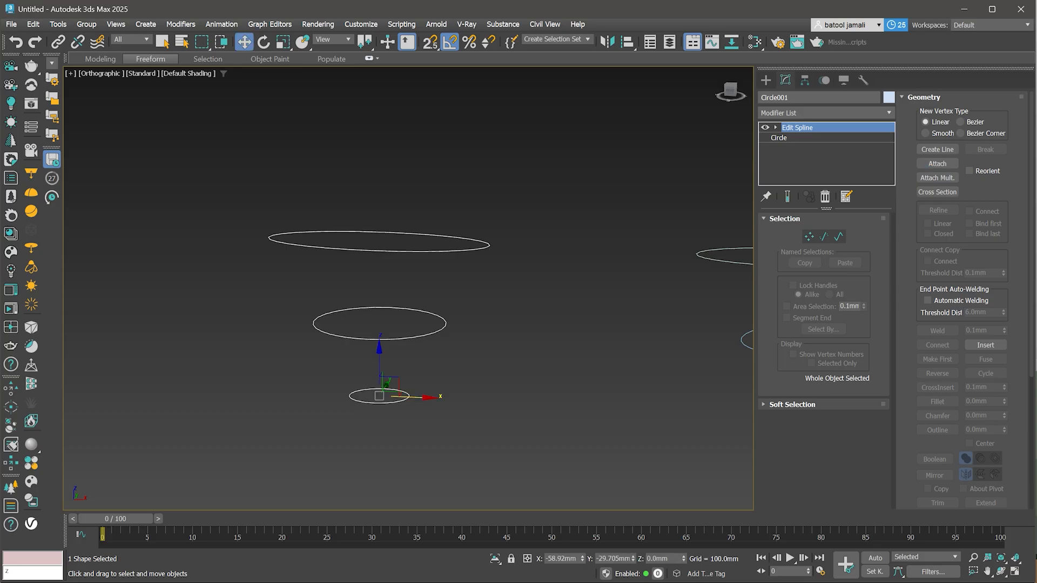
left_click(938, 193)
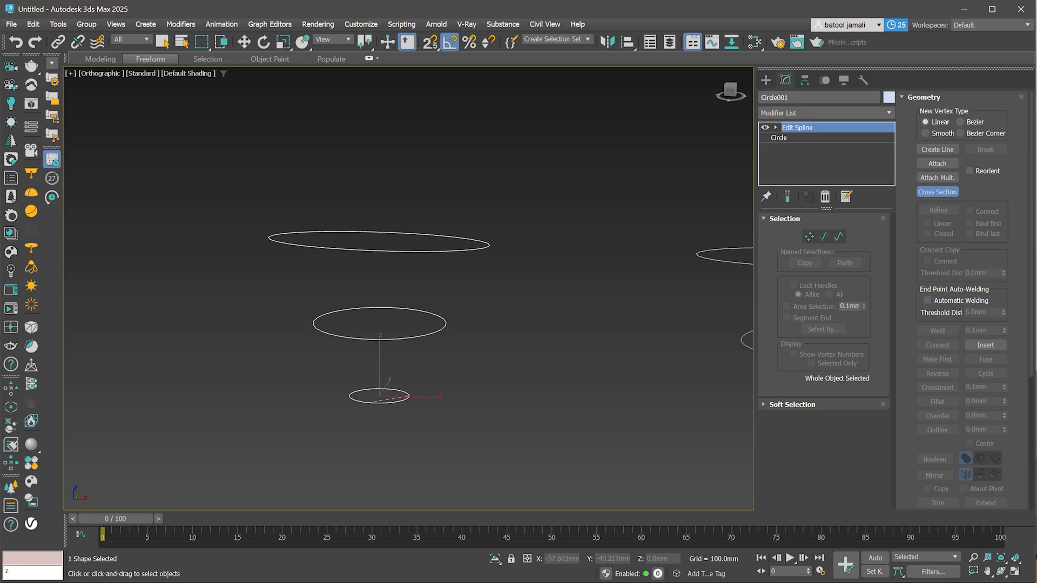
left_click(370, 339)
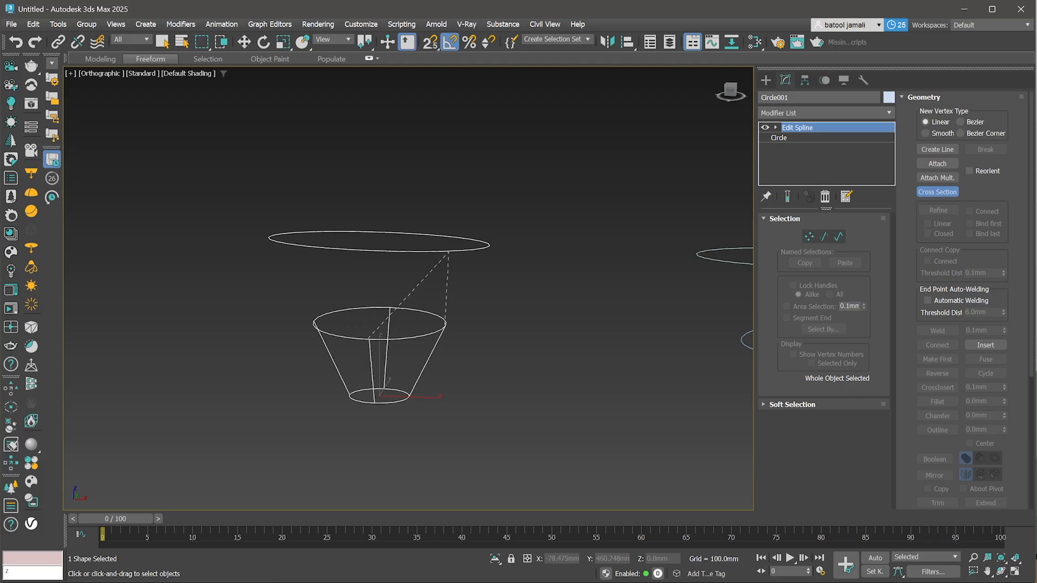
left_click(441, 250)
right_click(452, 424)
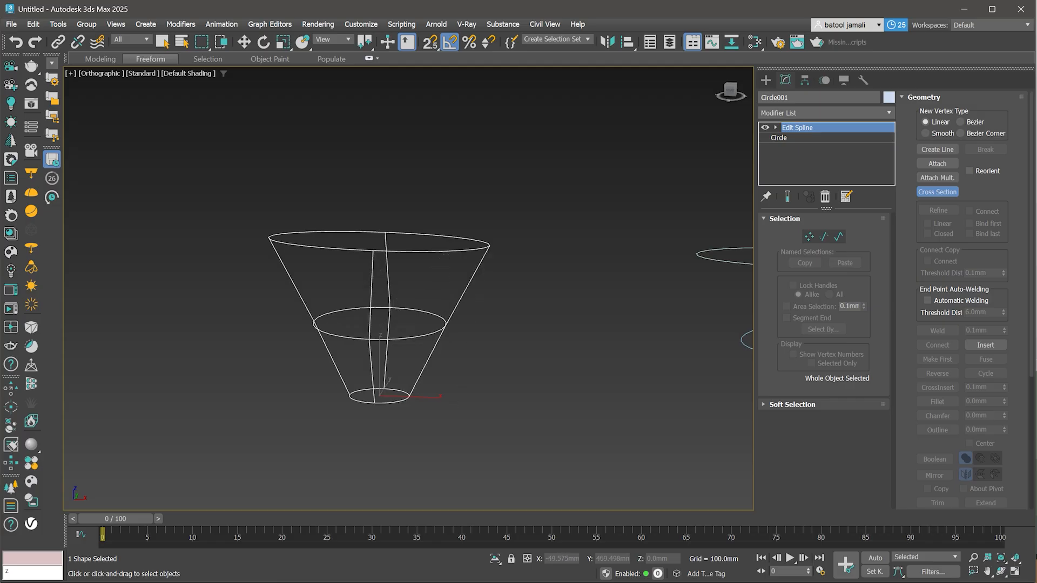
- Apply a Surface modifier to the cross-sectioned spline
key("w")
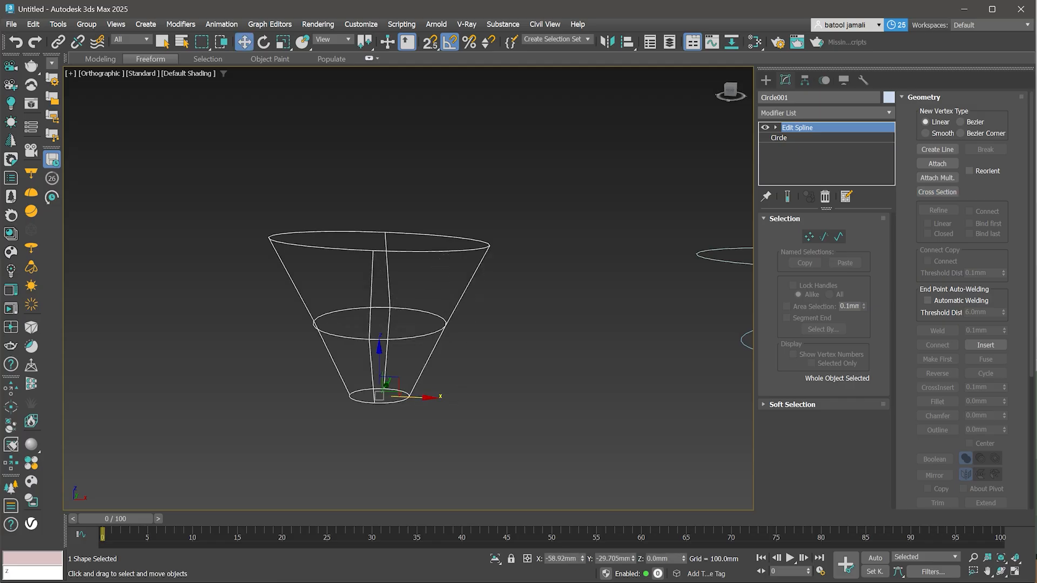
middle_click_drag(440, 258, 484, 281, "alt")
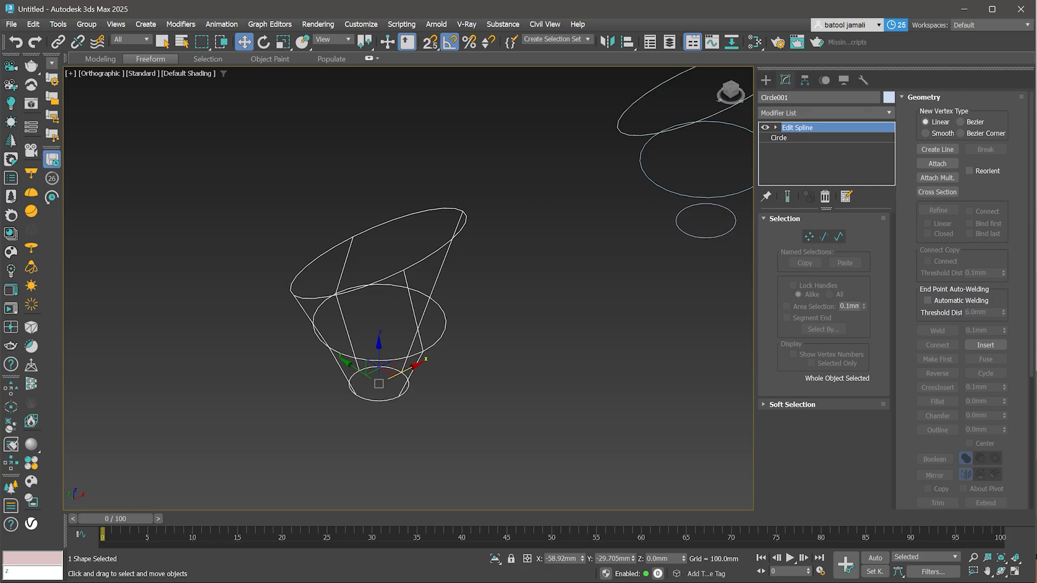
scroll(407, 325, "down", 3)
scroll(406, 329, "up", 3)
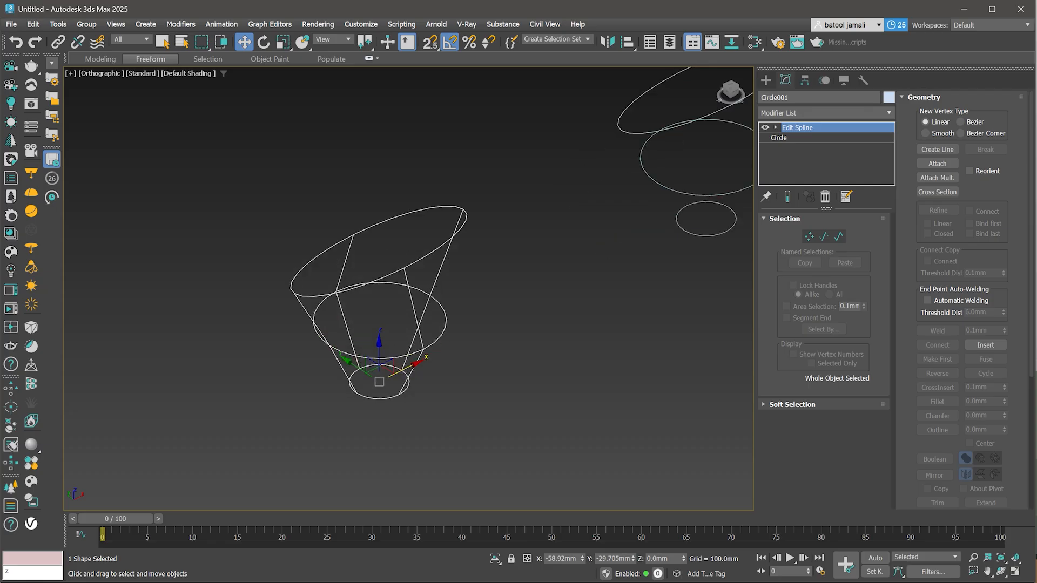
left_click(827, 113)
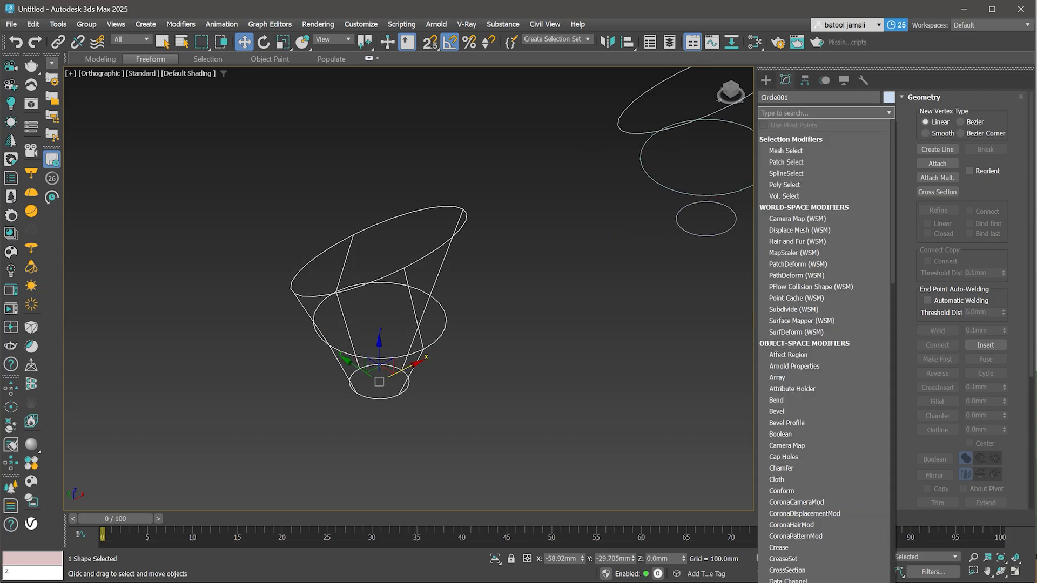
type("su")
key("Down")
key("Down")
key("Down")
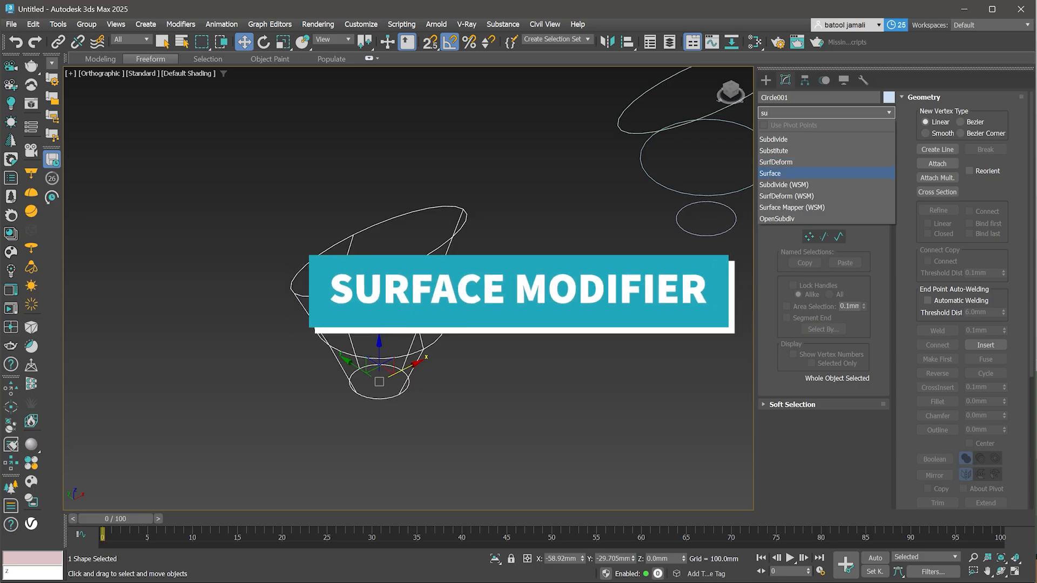
key("Return")
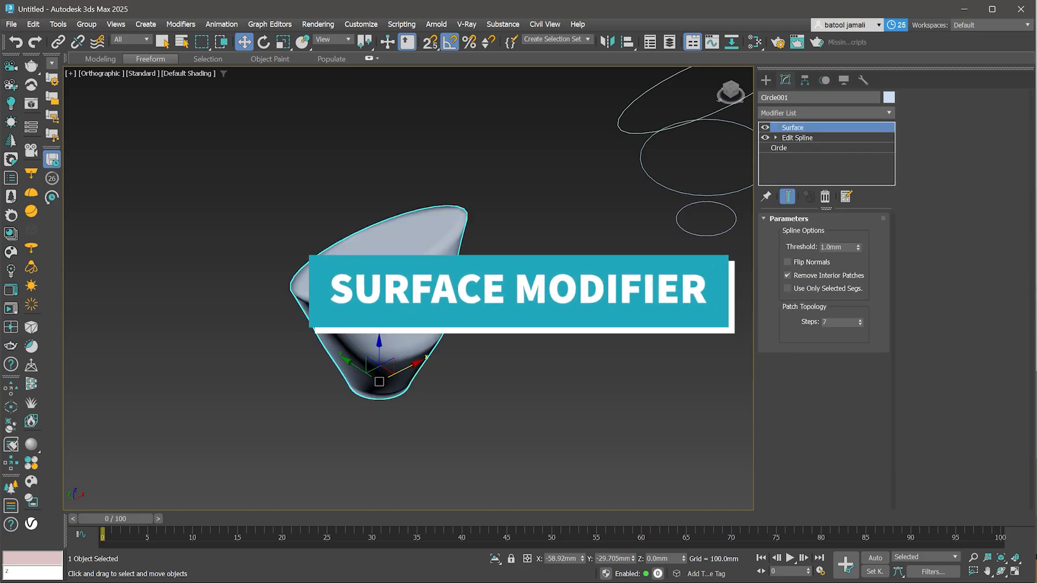
- Set the Surface modifier's patch steps to 6
middle_click_drag(432, 335, 625, 287, "alt")
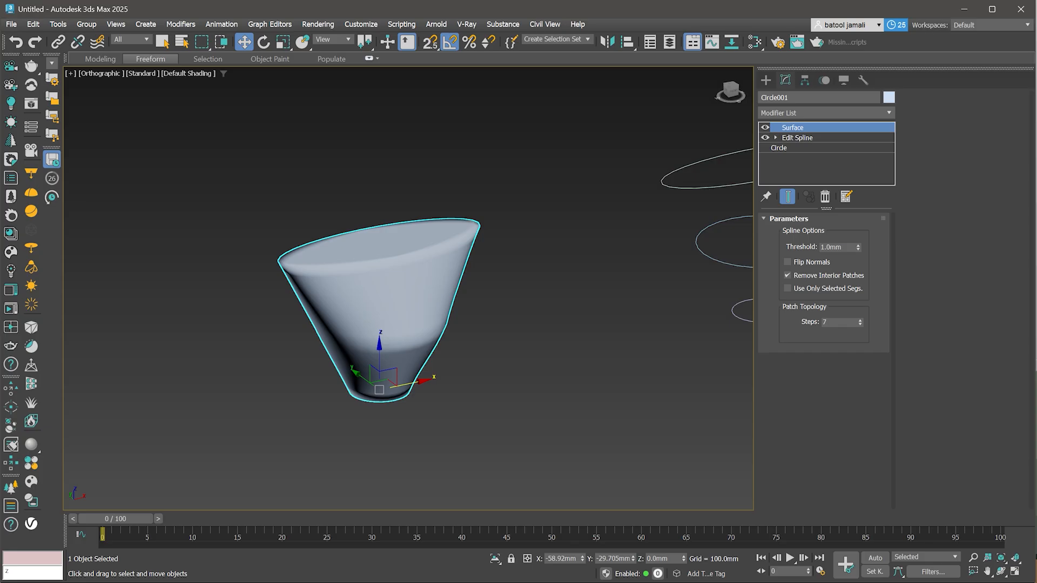
type("3")
key("Return")
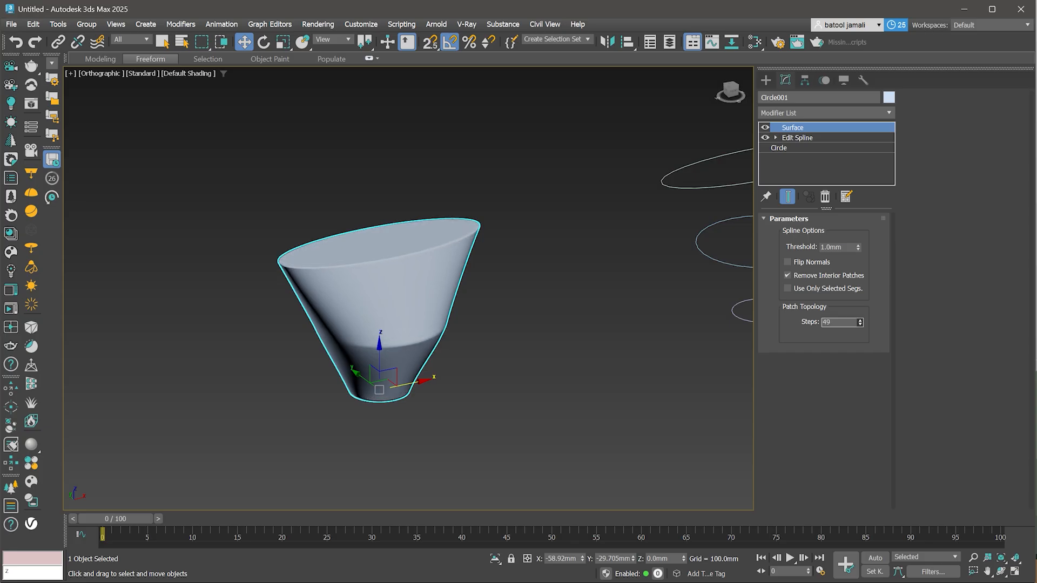
left_click_drag(860, 323, 860, 346)
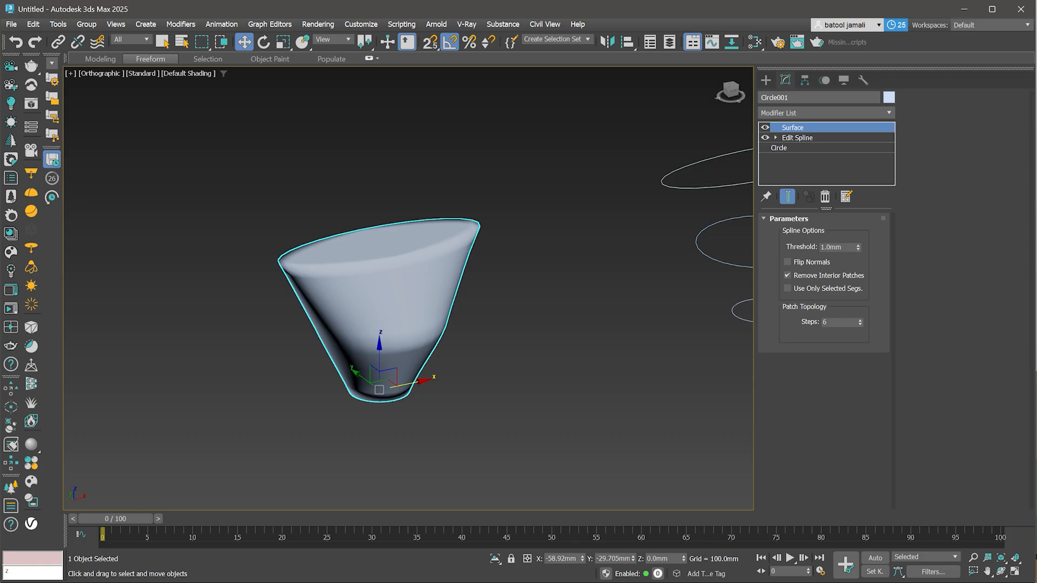
- Adjust the heights of the copied middle circle and top ellipse in the cloned stack
scroll(405, 376, "down", 2)
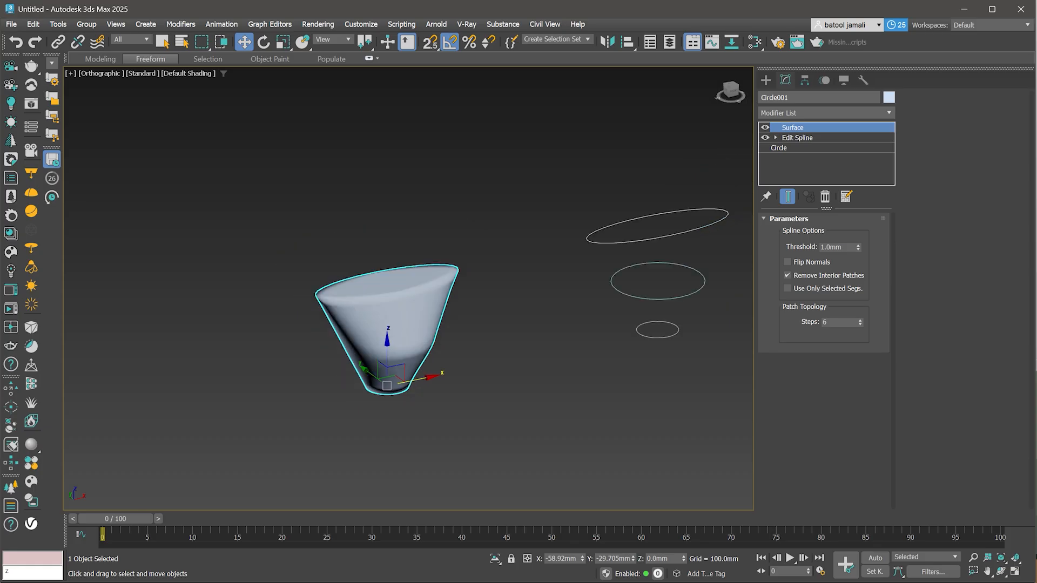
middle_click_drag(707, 293, 644, 324)
scroll(644, 325, "up", 3)
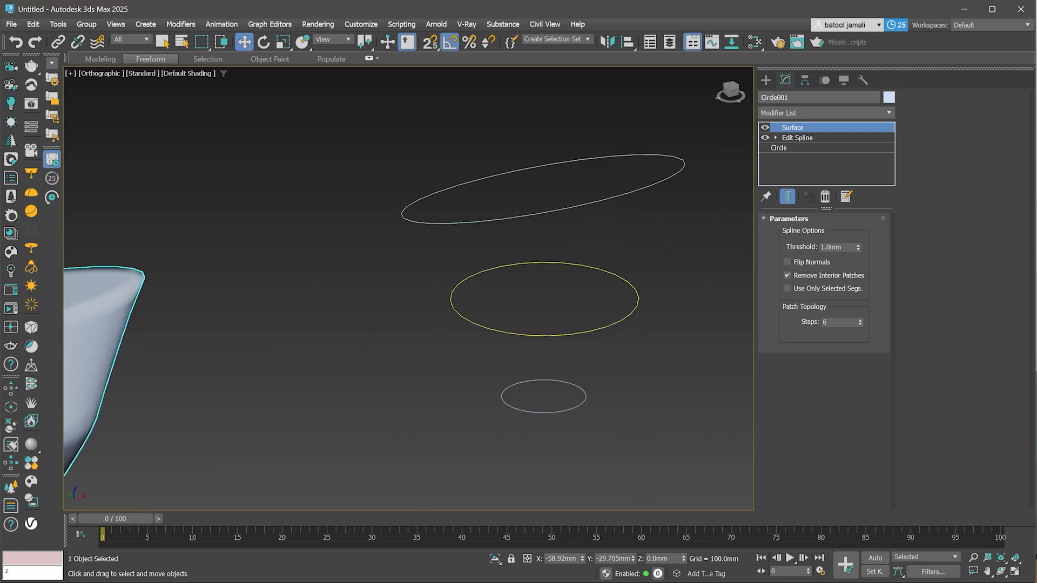
left_click(629, 317)
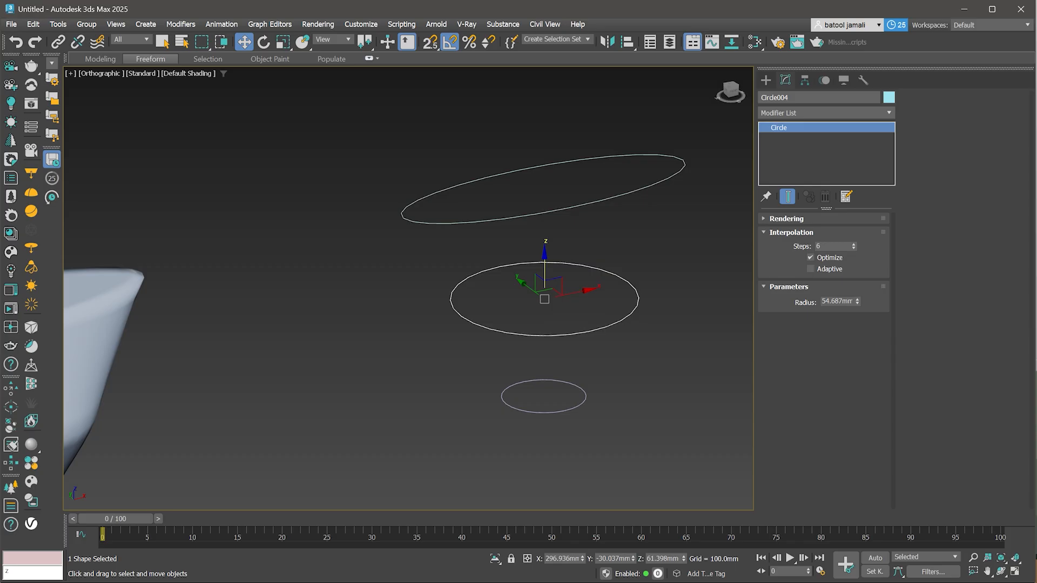
left_click_drag(545, 268, 544, 258)
left_click(546, 212)
left_click_drag(543, 168, 543, 185)
left_click(519, 324)
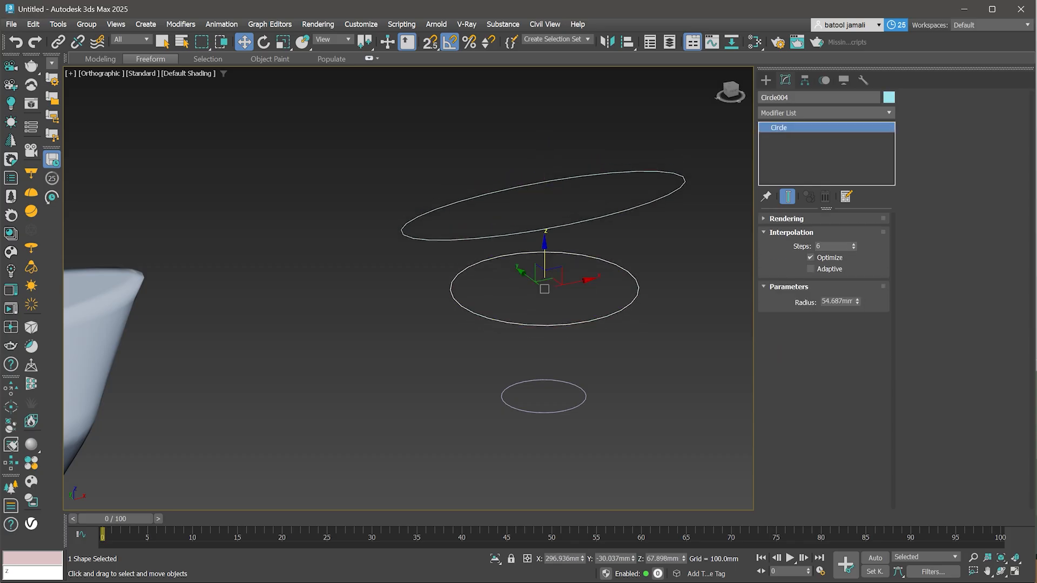
- Scale the copied middle circle up to about 135 mm radius
key("r")
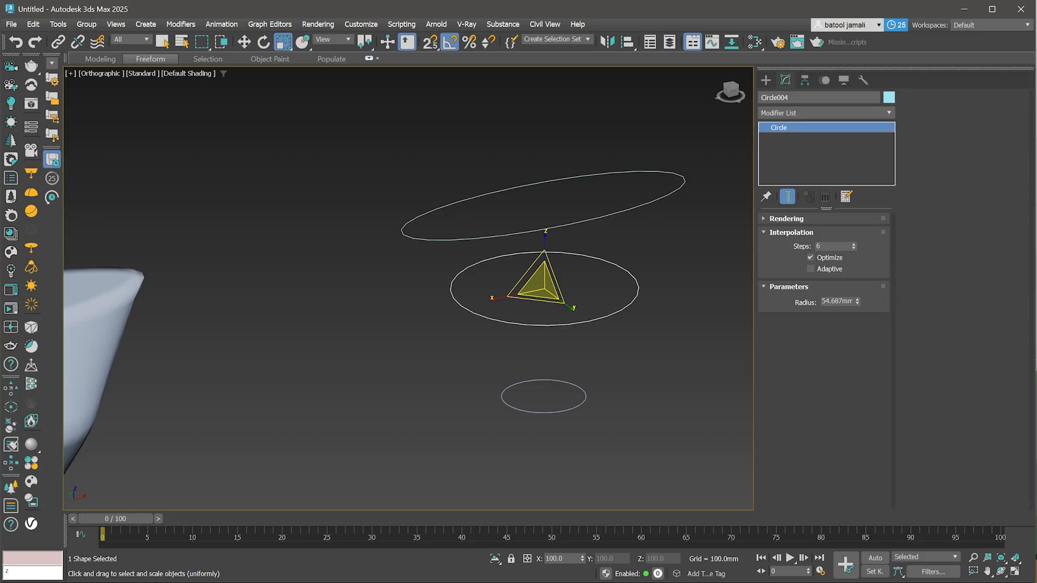
left_click_drag(540, 284, 541, 216)
key("w")
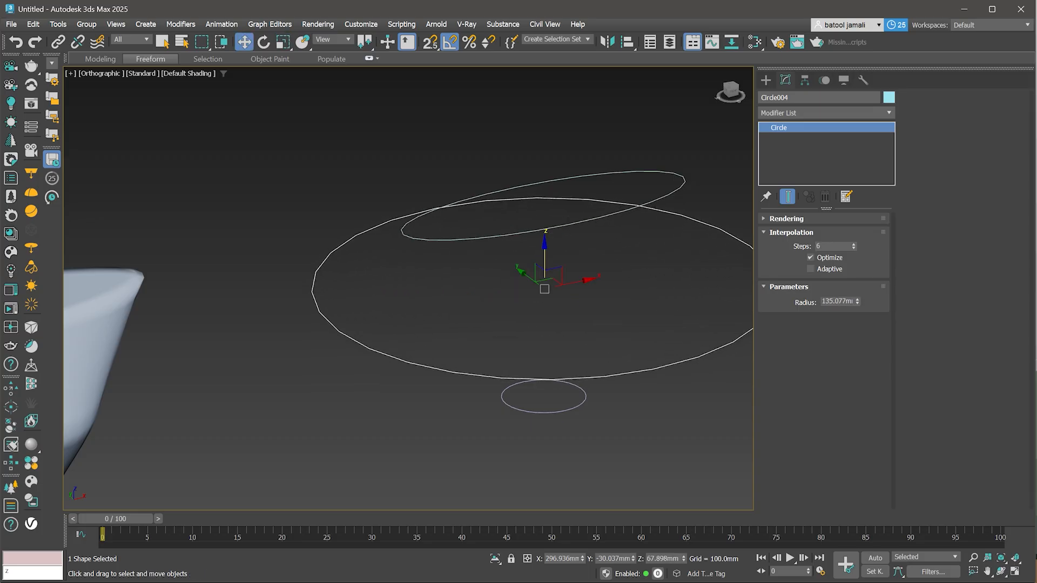
- Add an Edit Spline modifier to the copied small bottom circle
scroll(498, 329, "down", 2)
left_click(530, 388)
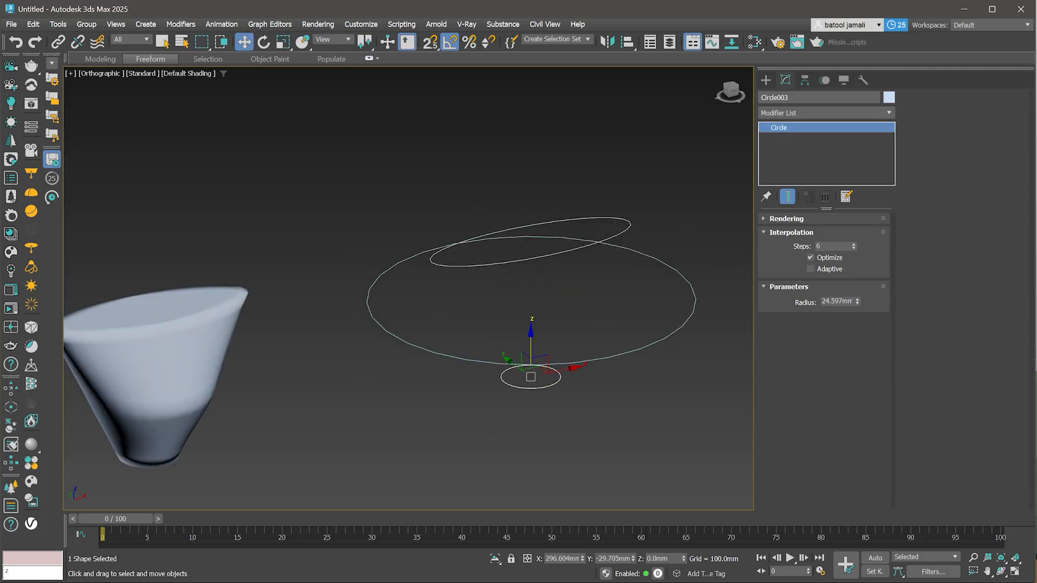
left_click(827, 113)
type("ed")
key("Down")
key("Down")
key("Down")
key("Down")
key("Return")
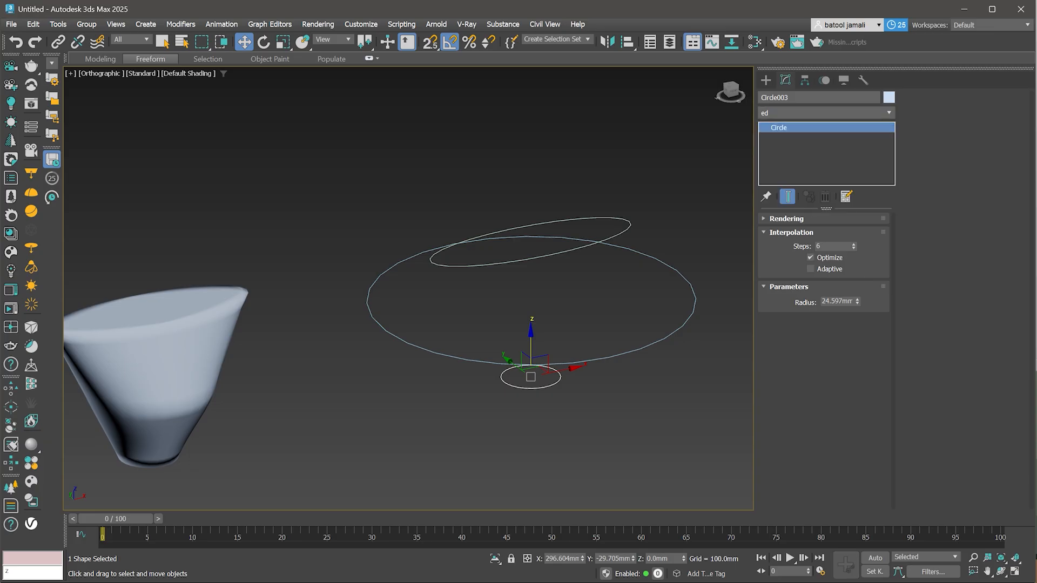
- Connect the copied bottom circle, middle circle and top ellipse into one cage with Cross Section
left_click(937, 163)
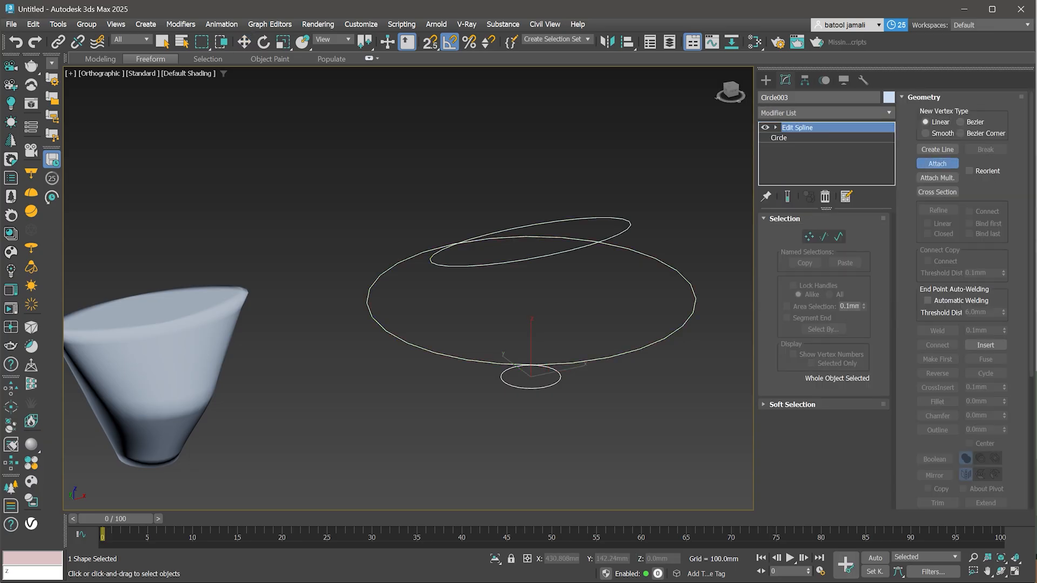
left_click(937, 164)
left_click(937, 192)
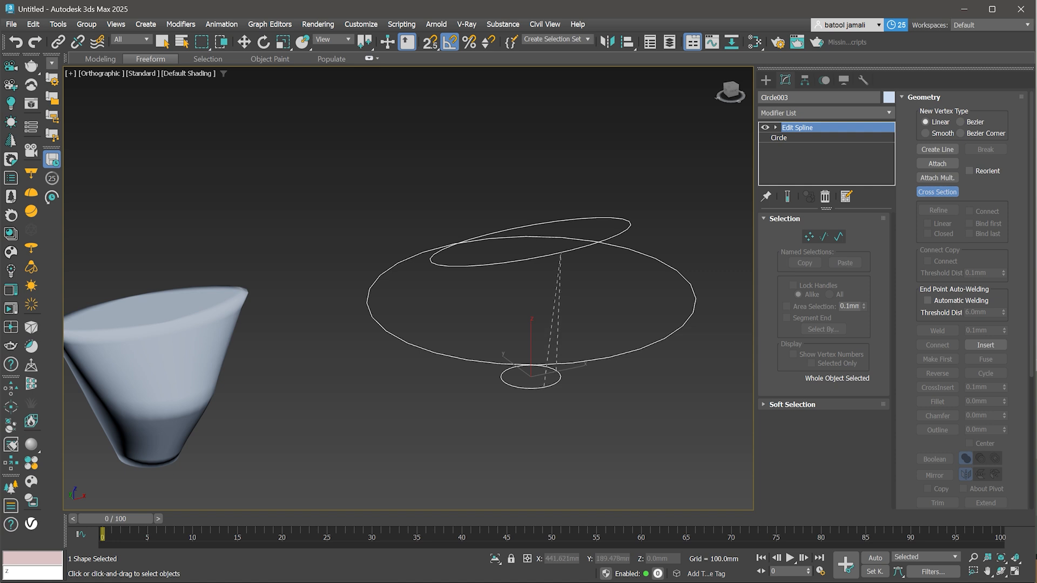
left_click(629, 223)
left_click(516, 364)
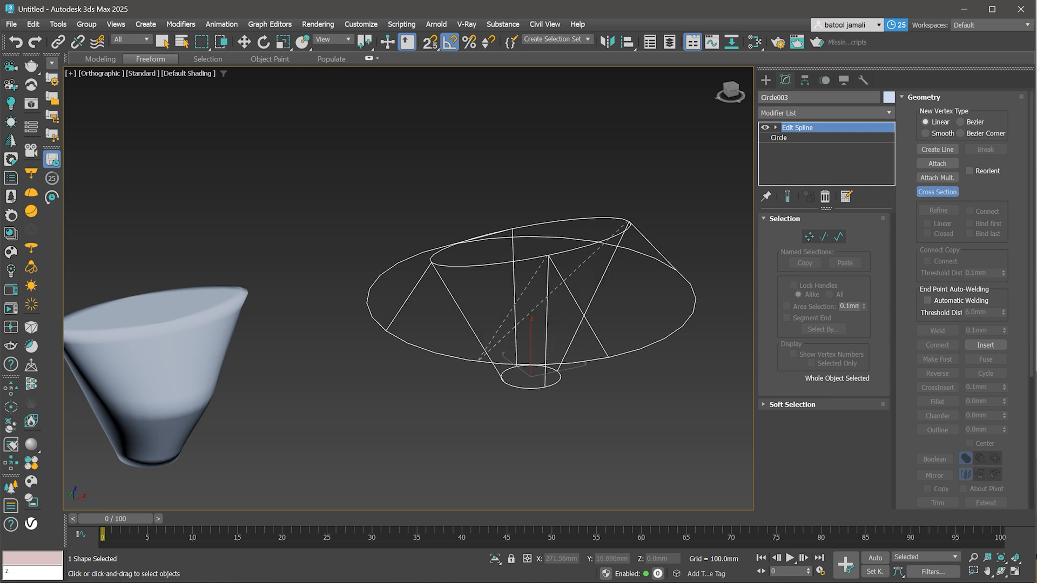
middle_click_drag(518, 346, 549, 317, "alt")
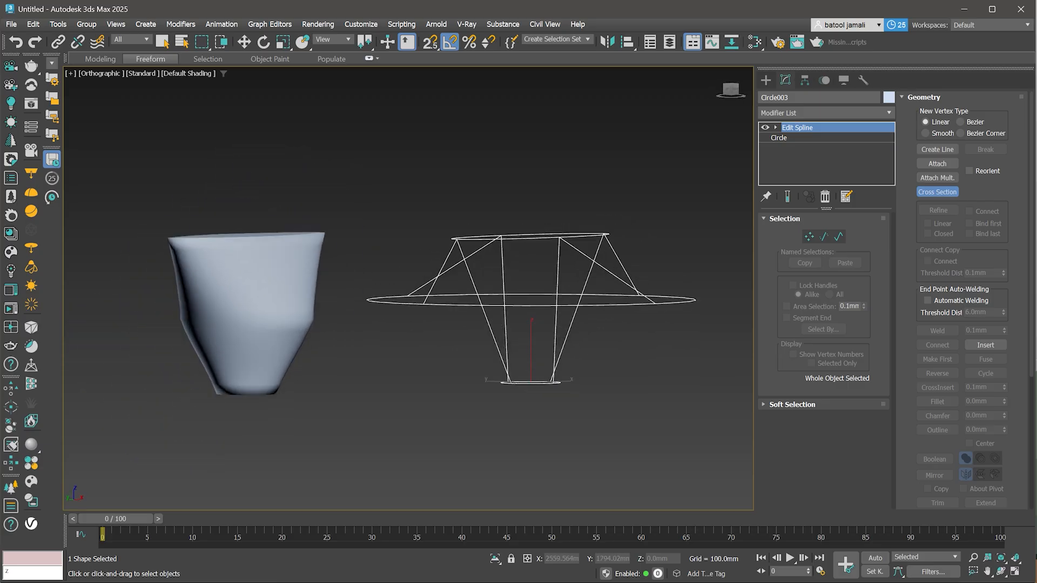
left_click(937, 192)
- Add a Surface modifier to the copied cross-section cage
left_click(826, 113)
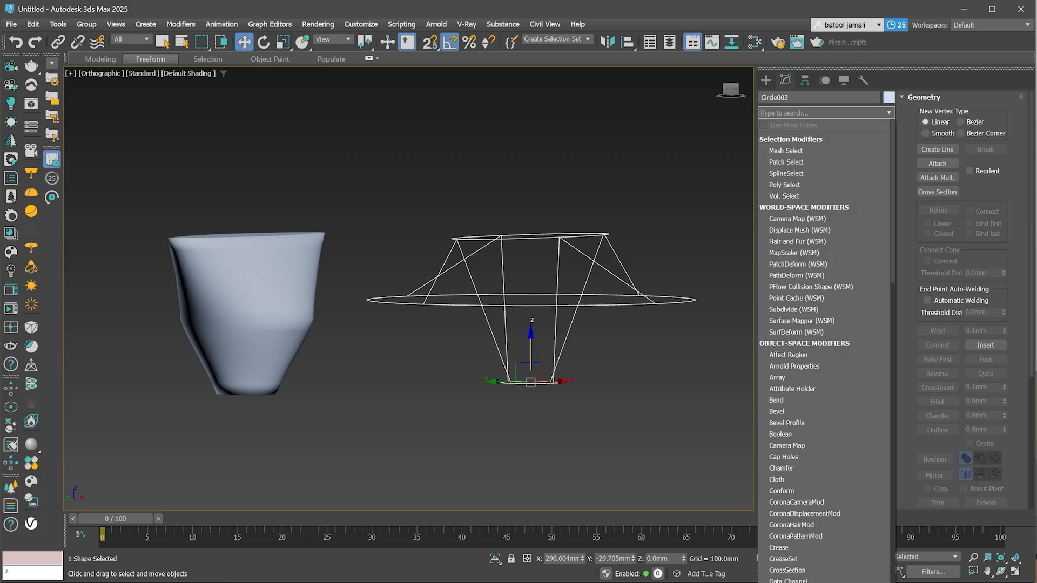
type("s")
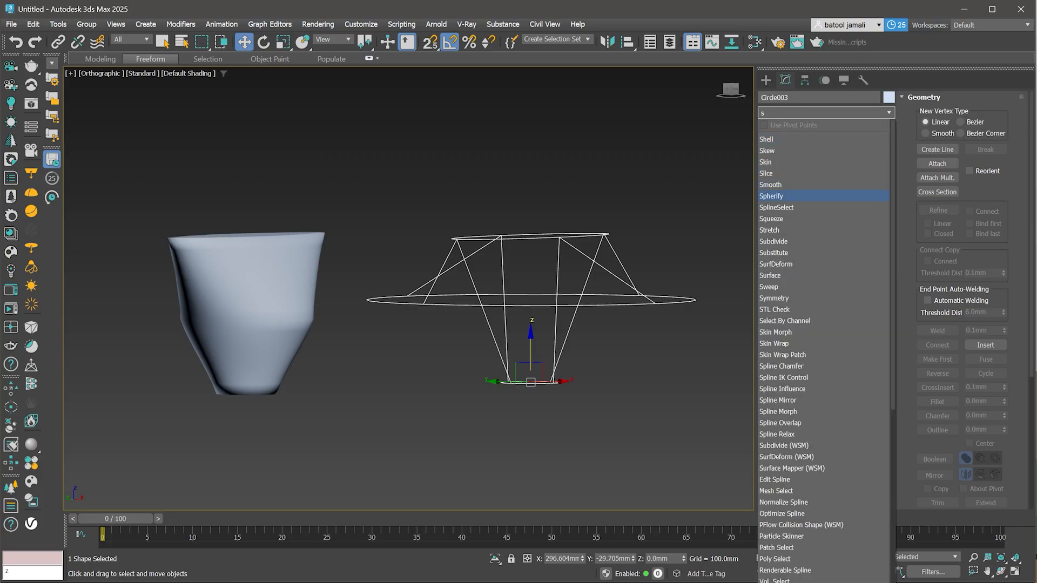
type("u")
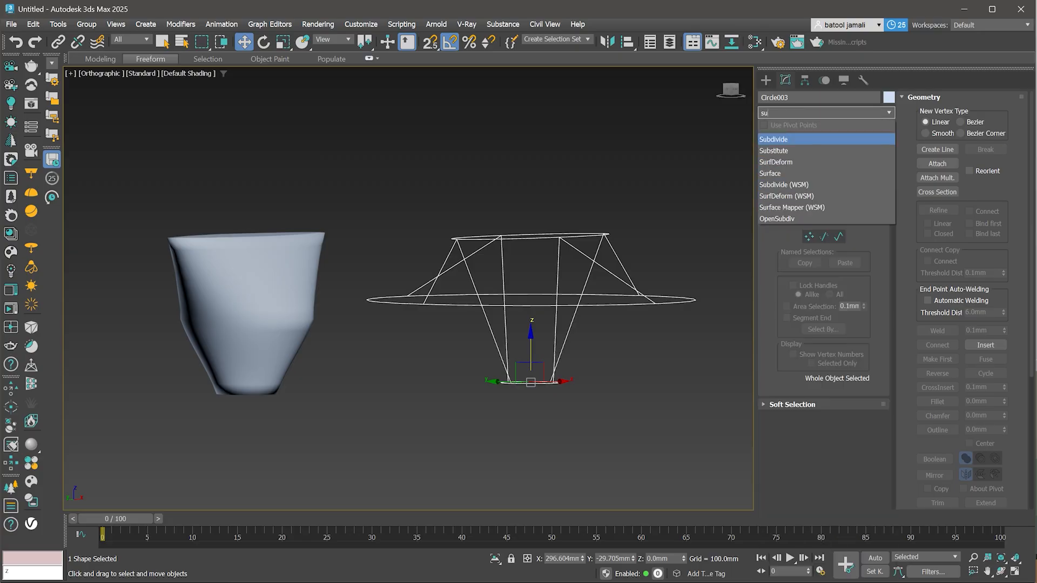
left_click(772, 174)
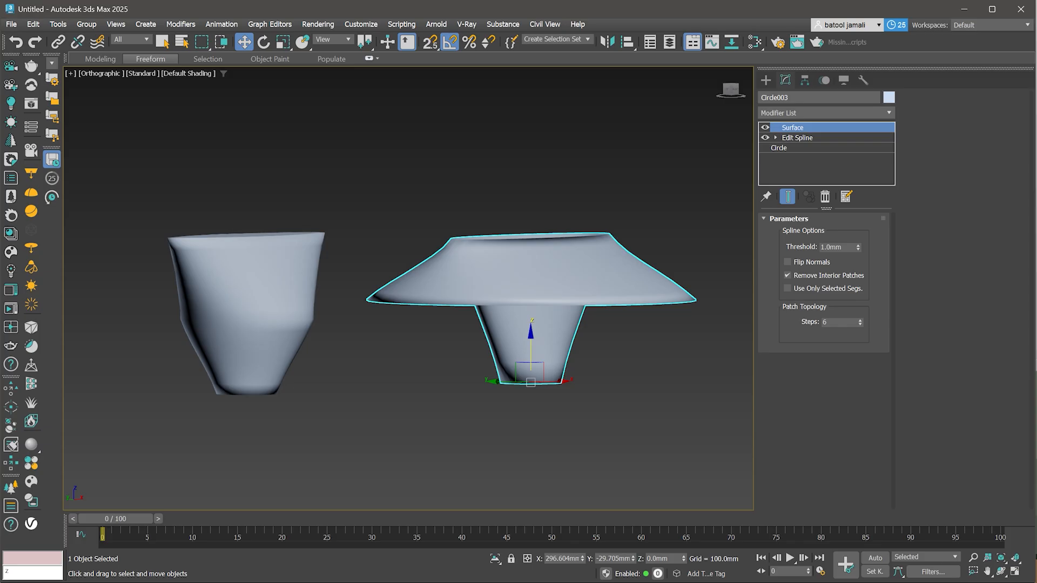
- Convert all vertices of the copied cage's Edit Spline to Smooth and return to the Surface modifier
middle_click_drag(540, 324, 513, 306, "alt")
left_click(797, 137)
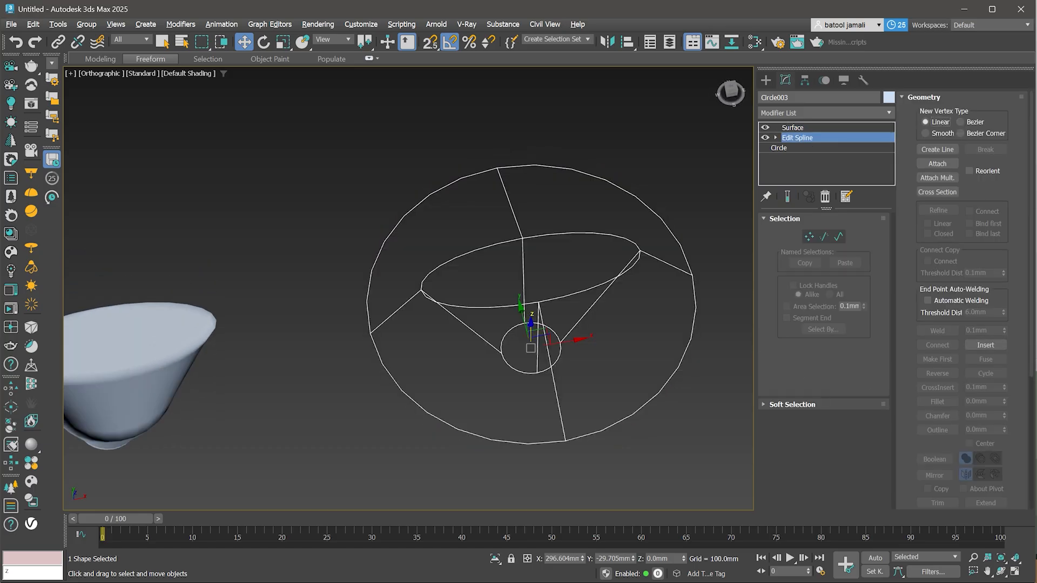
left_click(809, 237)
scroll(610, 277, "down", 2)
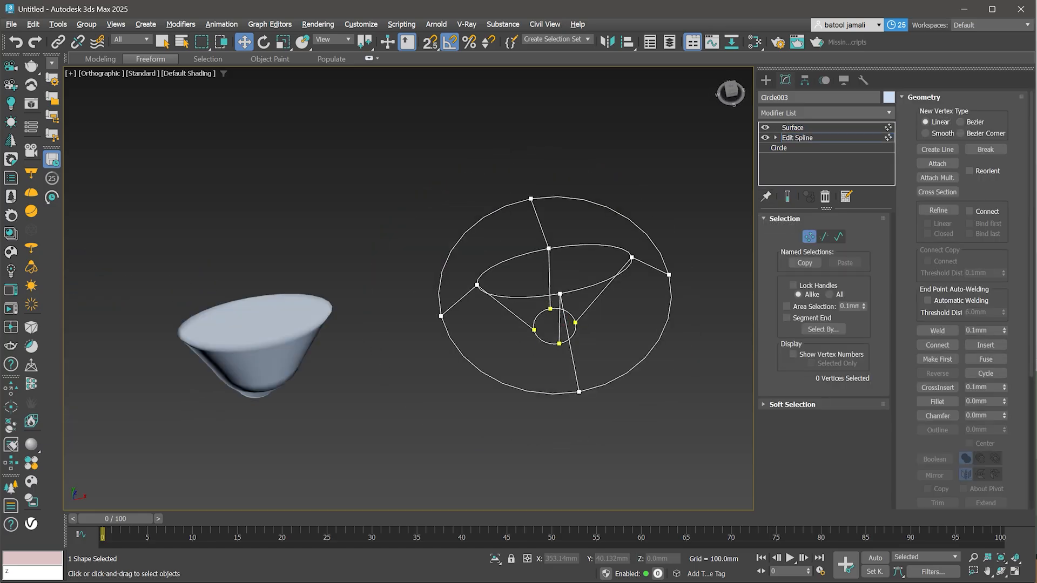
left_click_drag(608, 243, 382, 498)
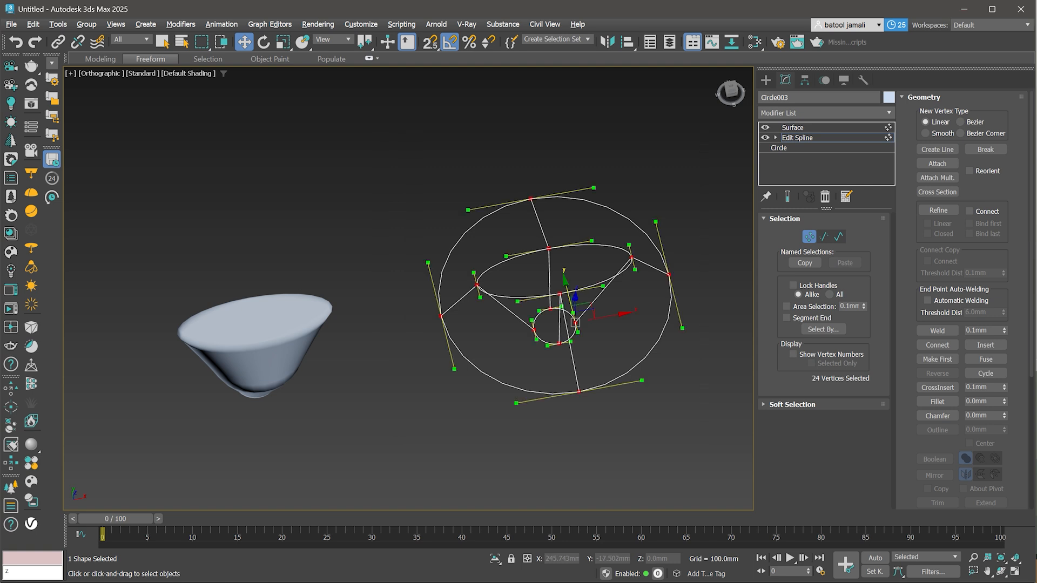
right_click(566, 234)
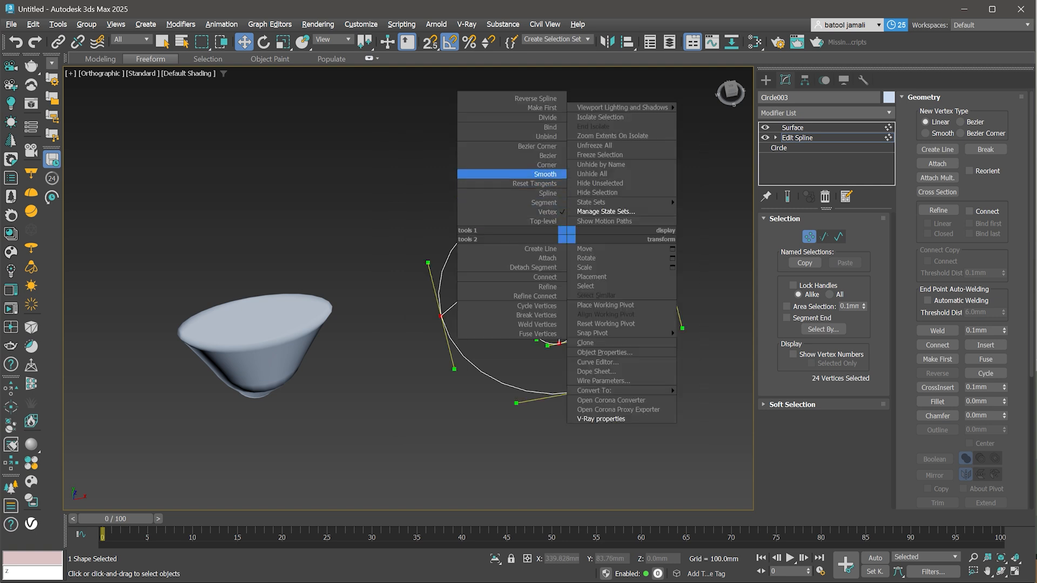
left_click(546, 174)
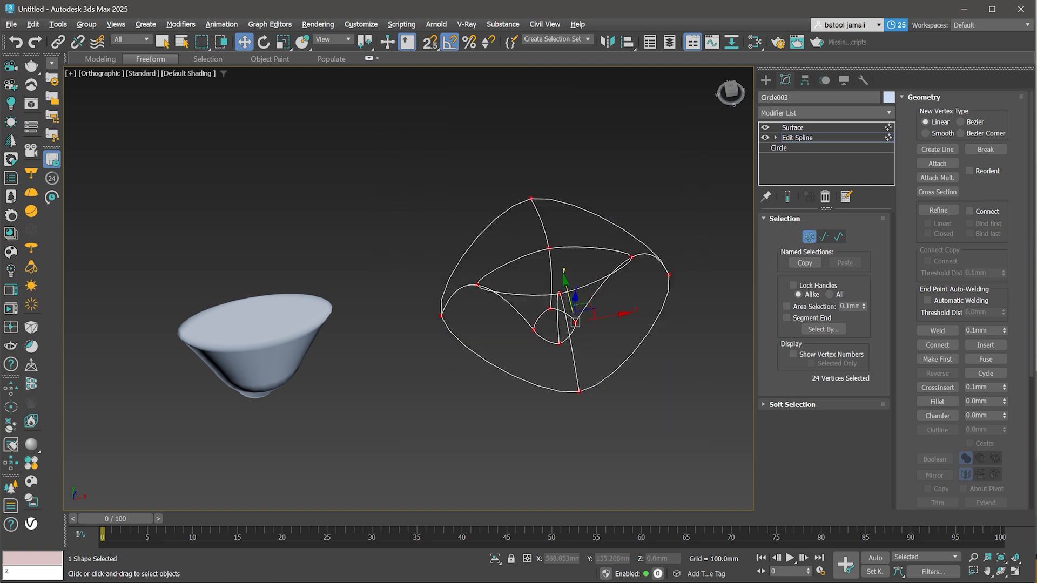
left_click(798, 137)
left_click(793, 129)
- Select the first surfaced form and convert all its Edit Spline vertices to Smooth, returning to Surface
middle_click_drag(508, 324, 481, 282, "alt")
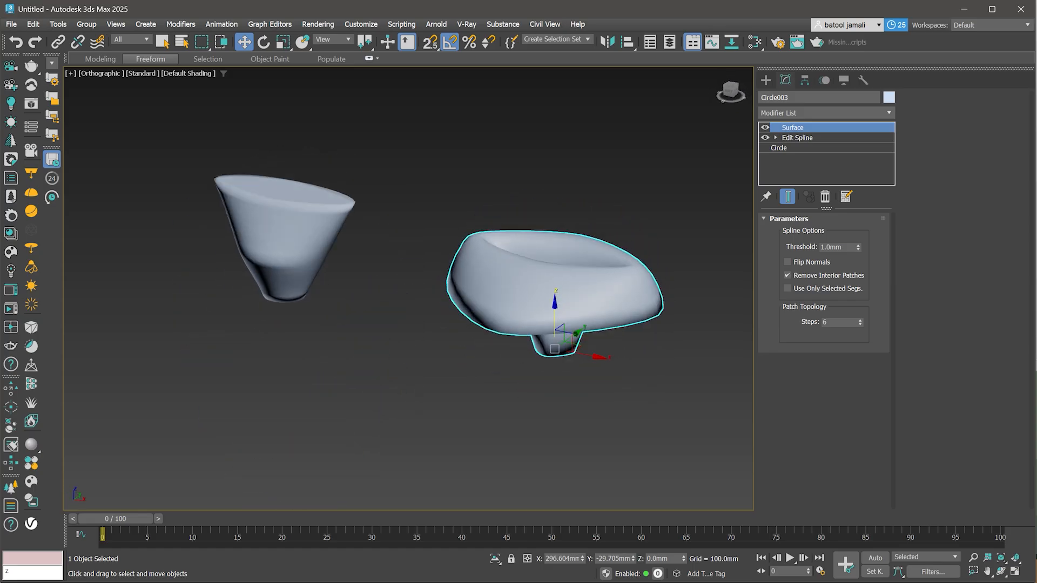
left_click(292, 238)
middle_click_drag(292, 237, 446, 336)
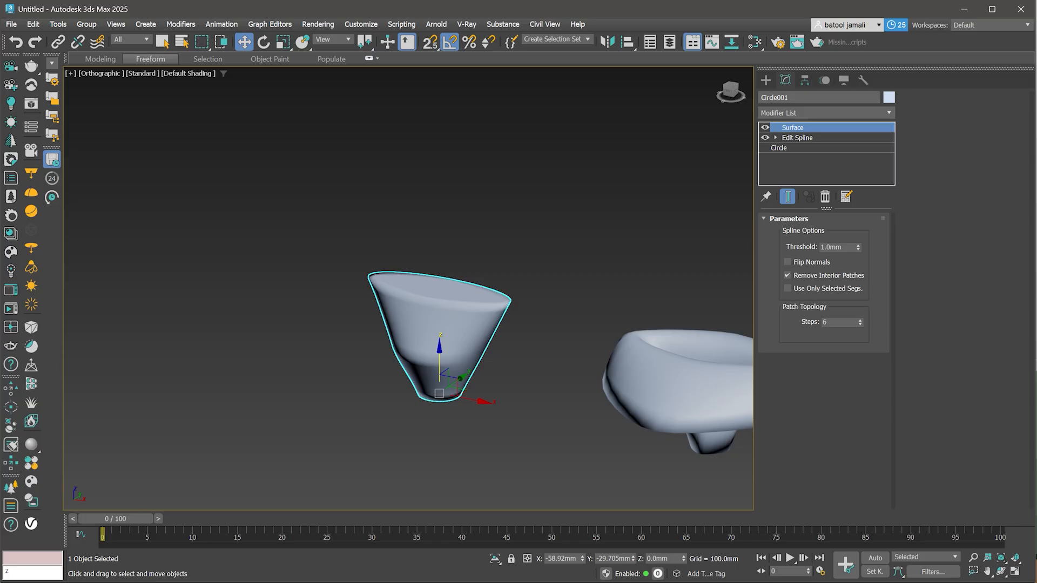
left_click(797, 138)
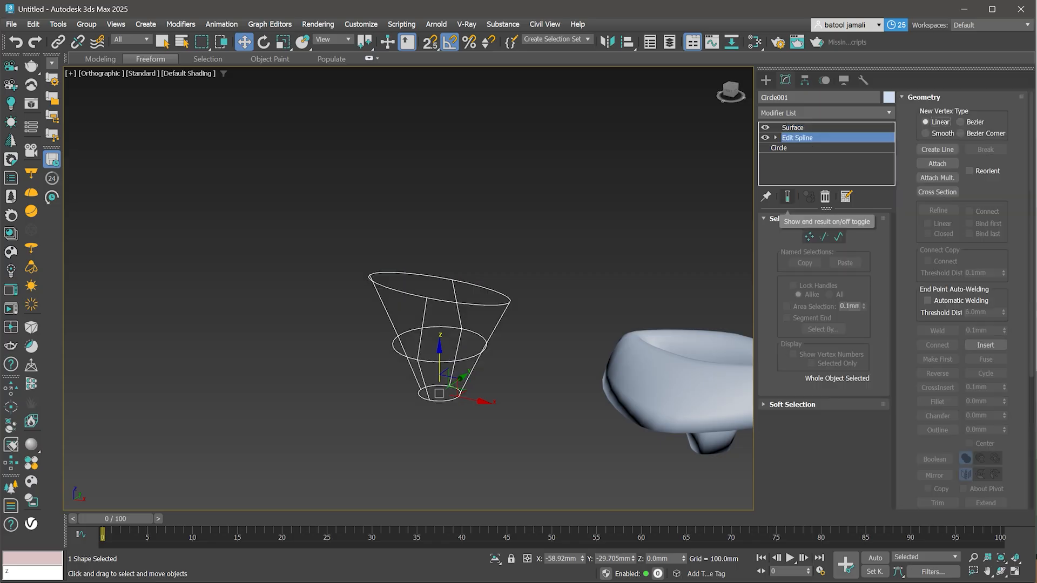
left_click(788, 197)
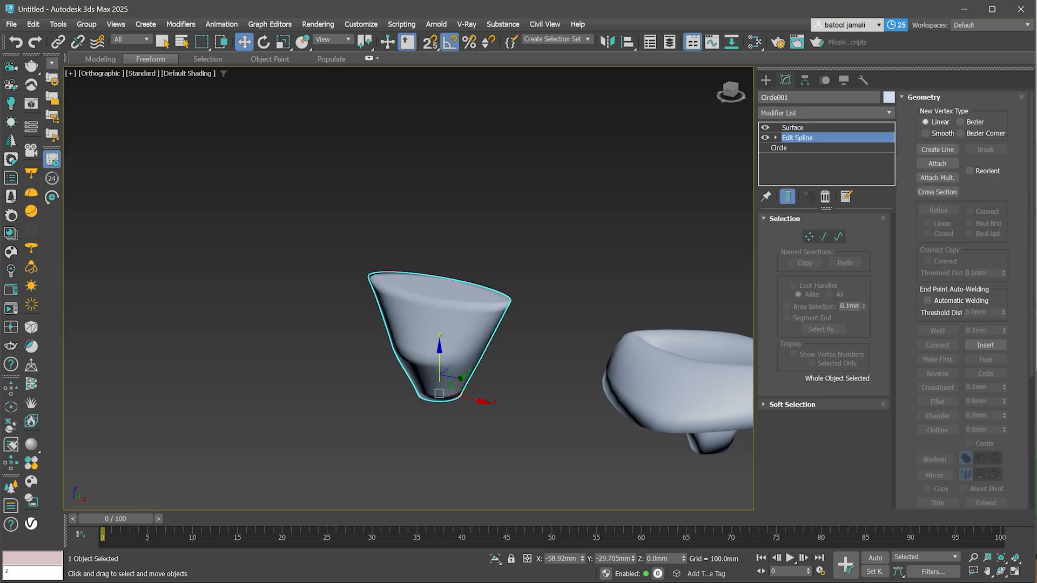
left_click(809, 237)
left_click_drag(532, 238, 378, 391)
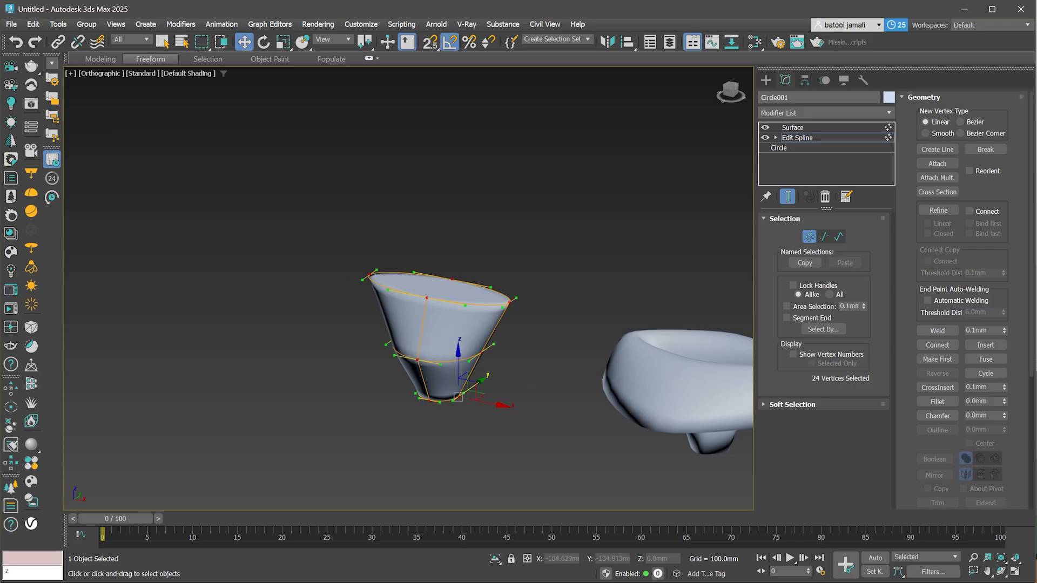
scroll(397, 383, "up", 3)
right_click(439, 278)
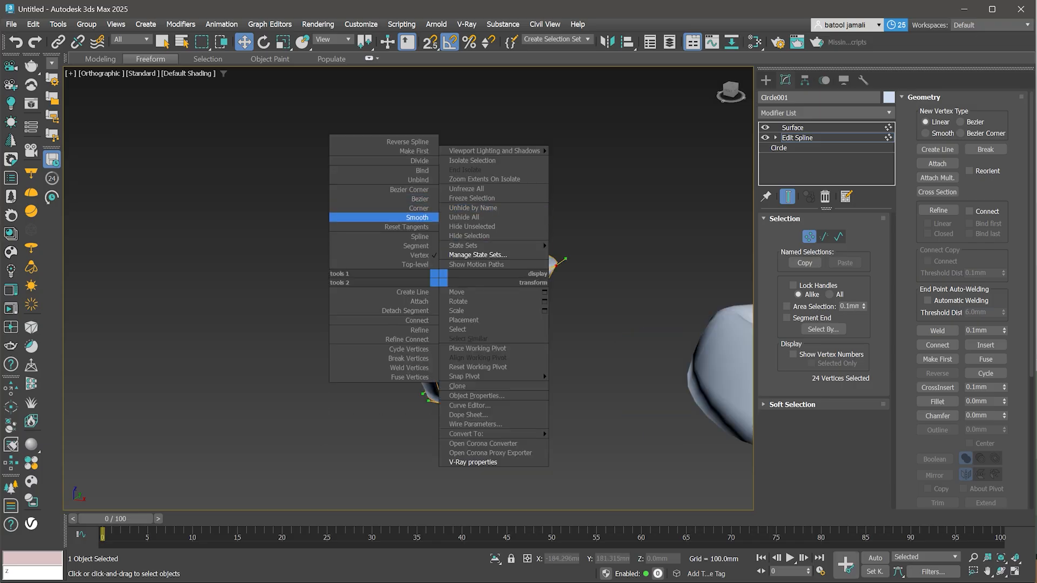
left_click(417, 217)
left_click(793, 127)
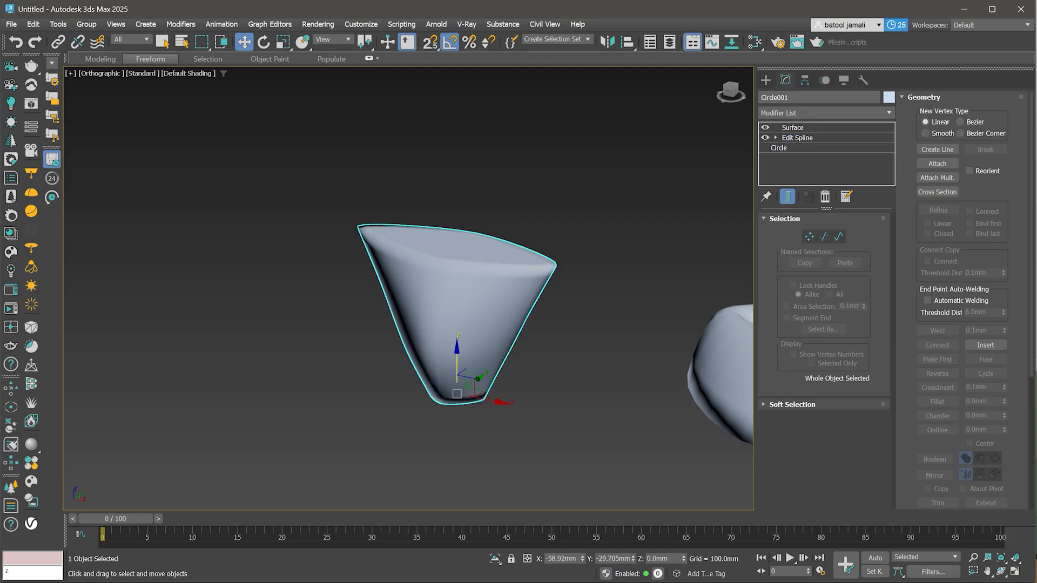
- Select both surfaced forms and delete them
scroll(383, 350, "down", 4)
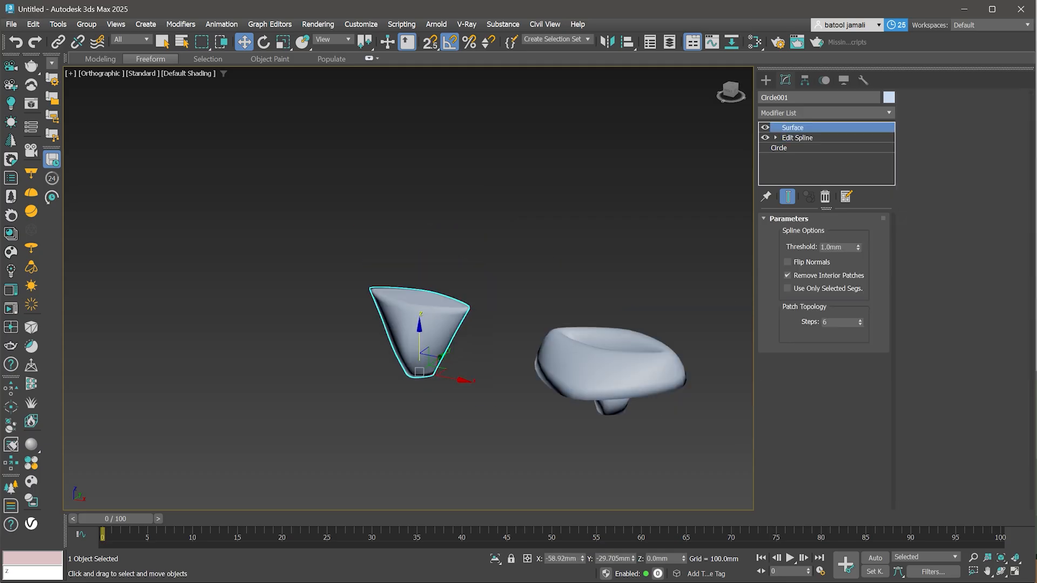
left_click_drag(371, 274, 637, 436)
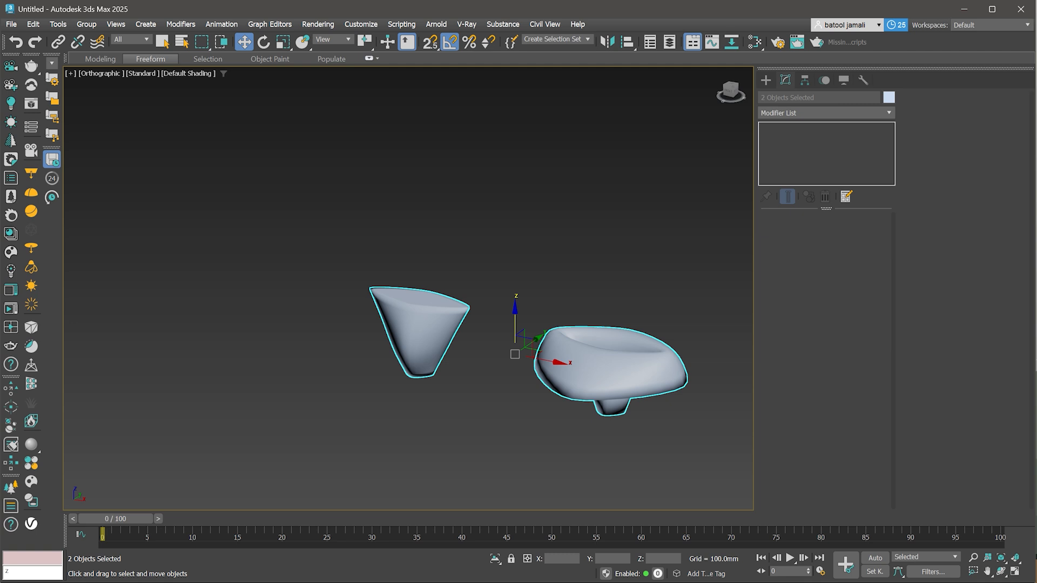
key("Delete")
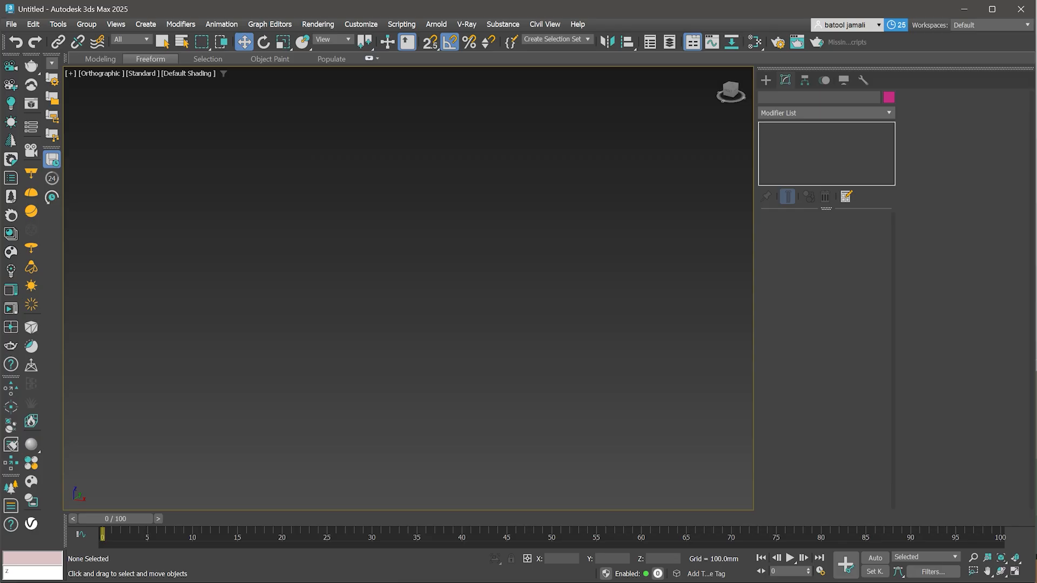
- Draw an open, smooth curved line with five points in the Front view with the grid shown
left_click(766, 80)
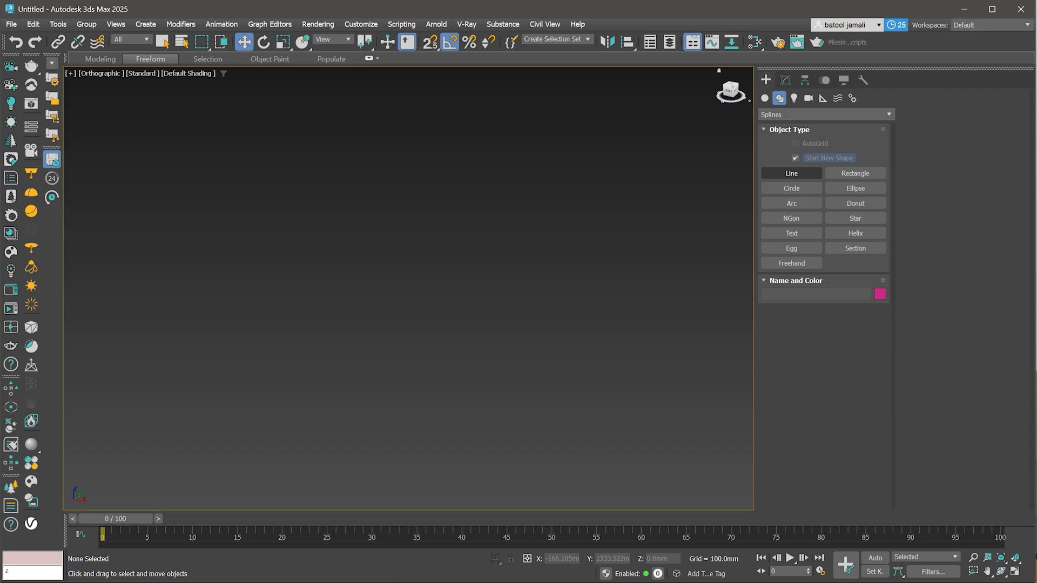
left_click(792, 173)
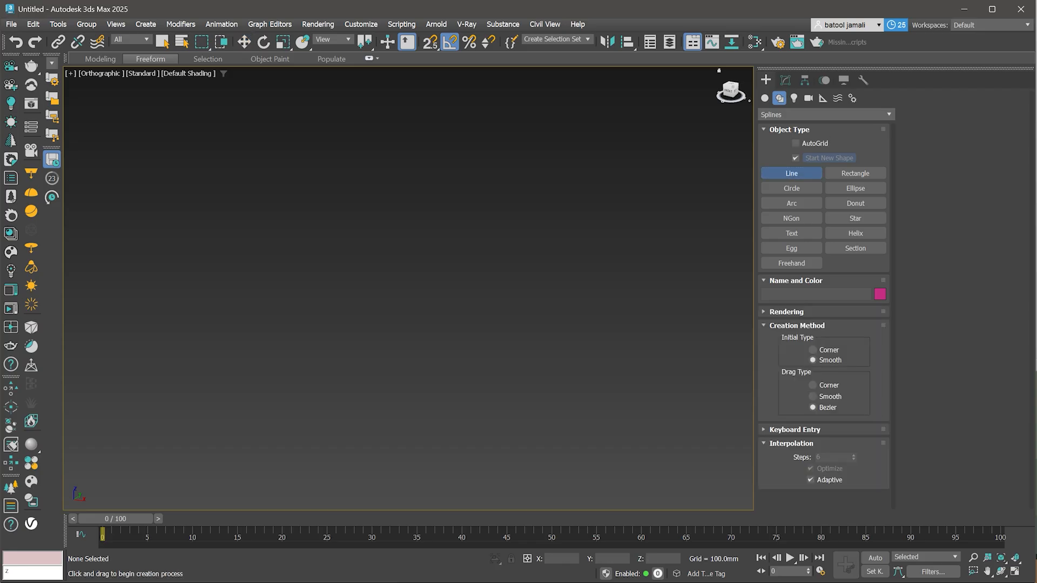
key("f")
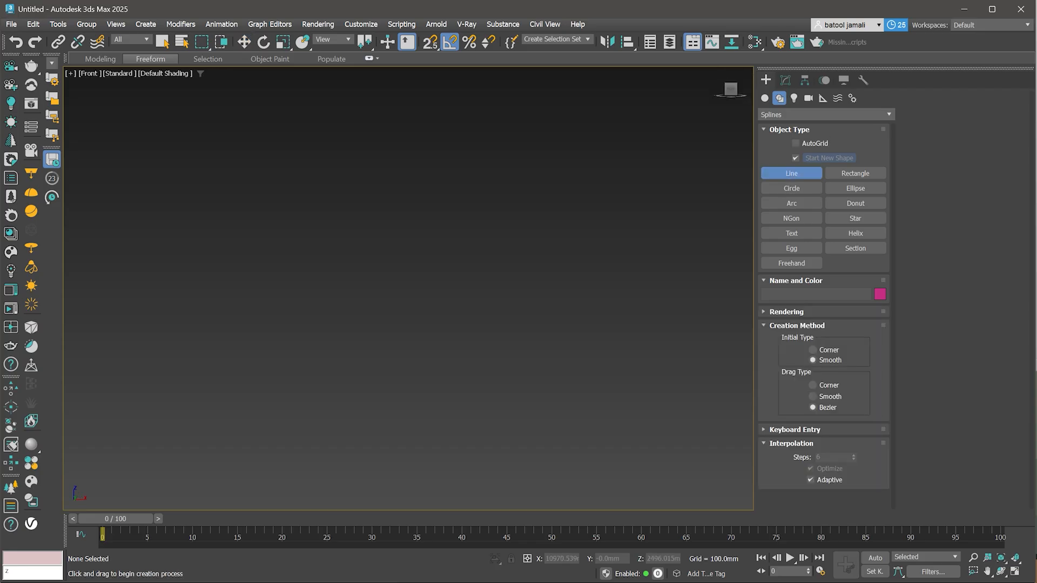
key("g")
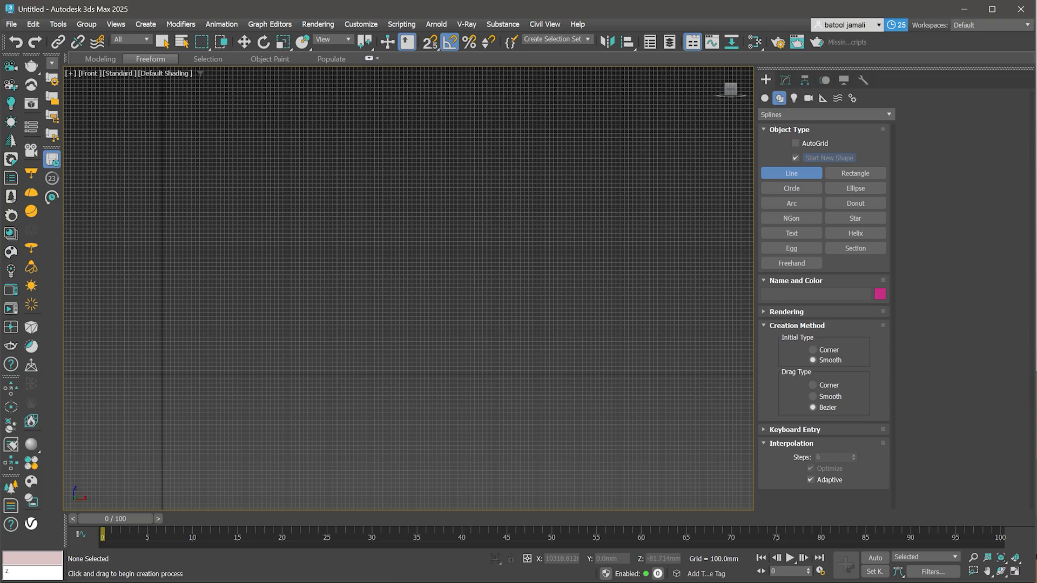
right_click(604, 378)
left_click(792, 174)
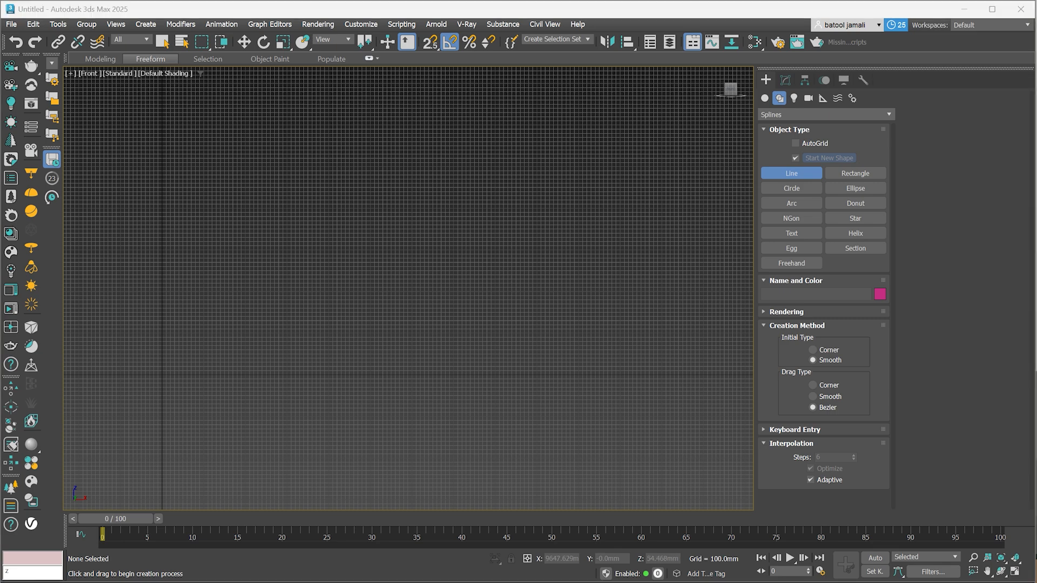
left_click(563, 374)
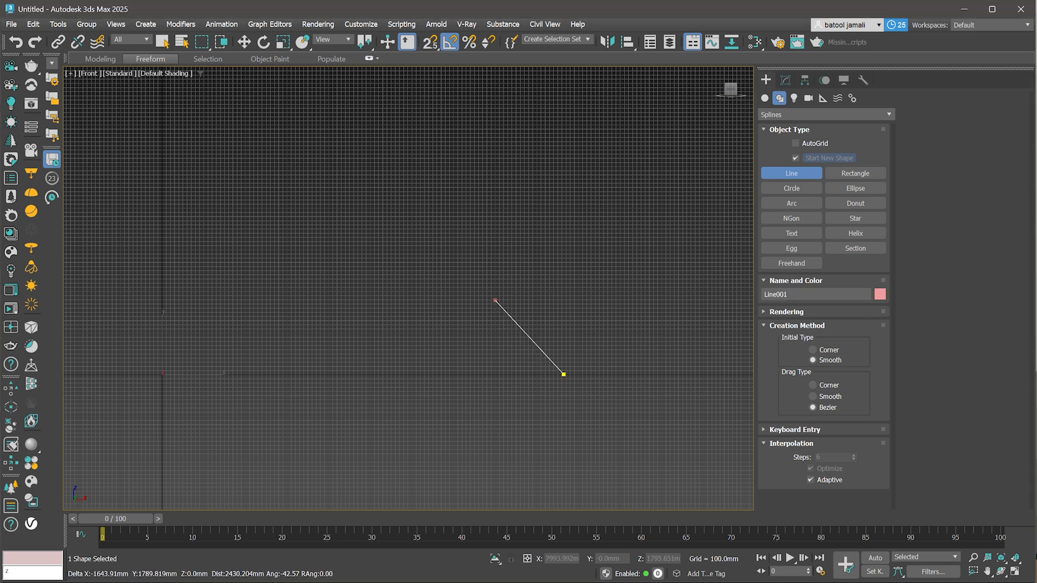
left_click_drag(635, 273, 622, 243)
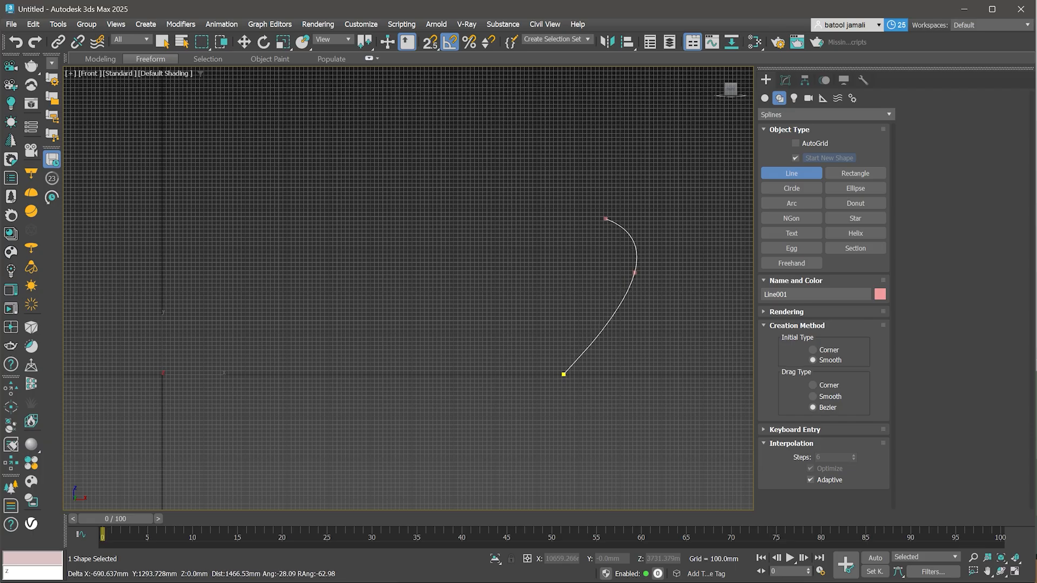
left_click(490, 145)
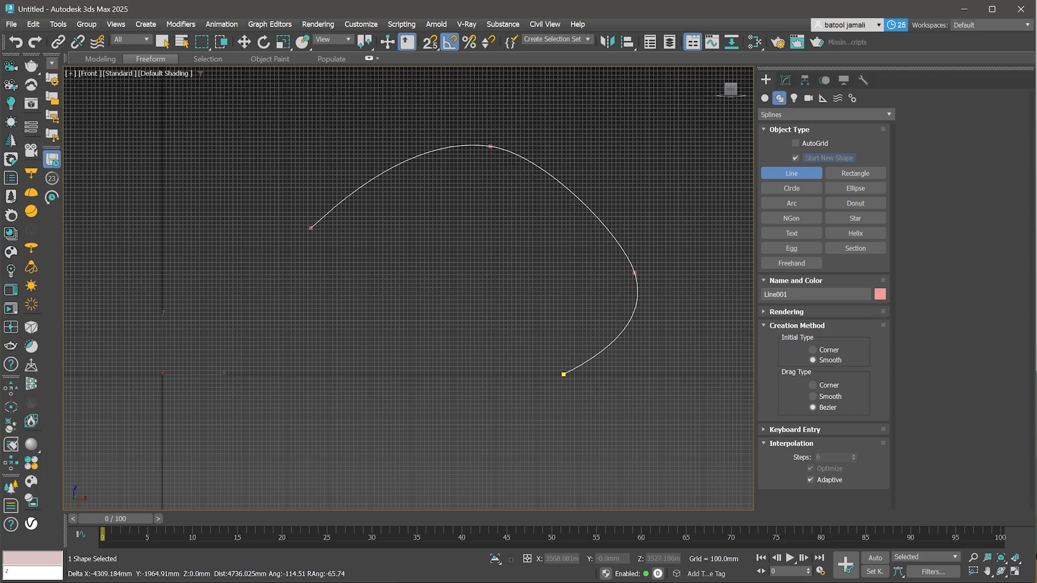
left_click(238, 305)
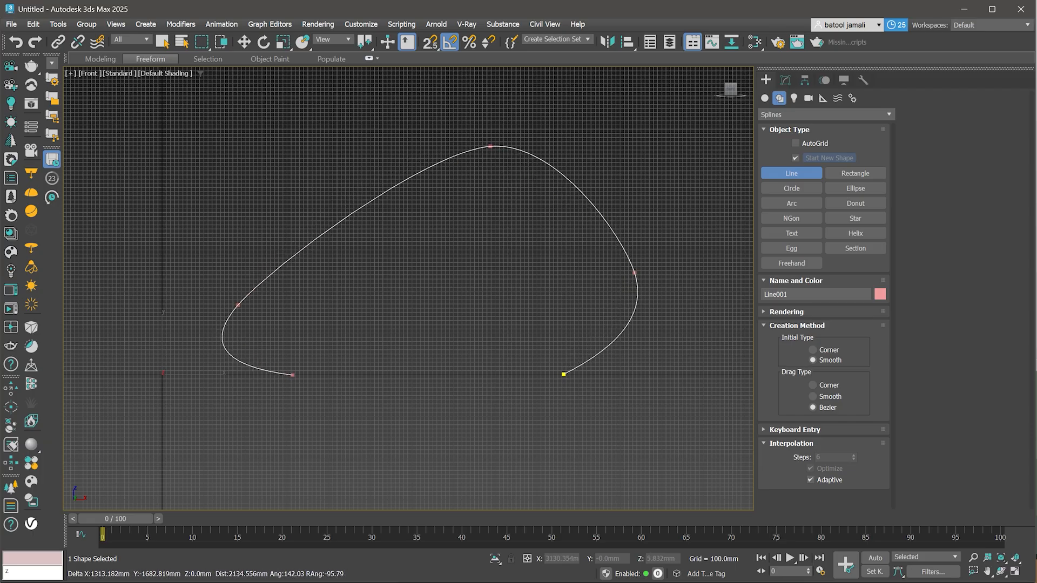
left_click(292, 375)
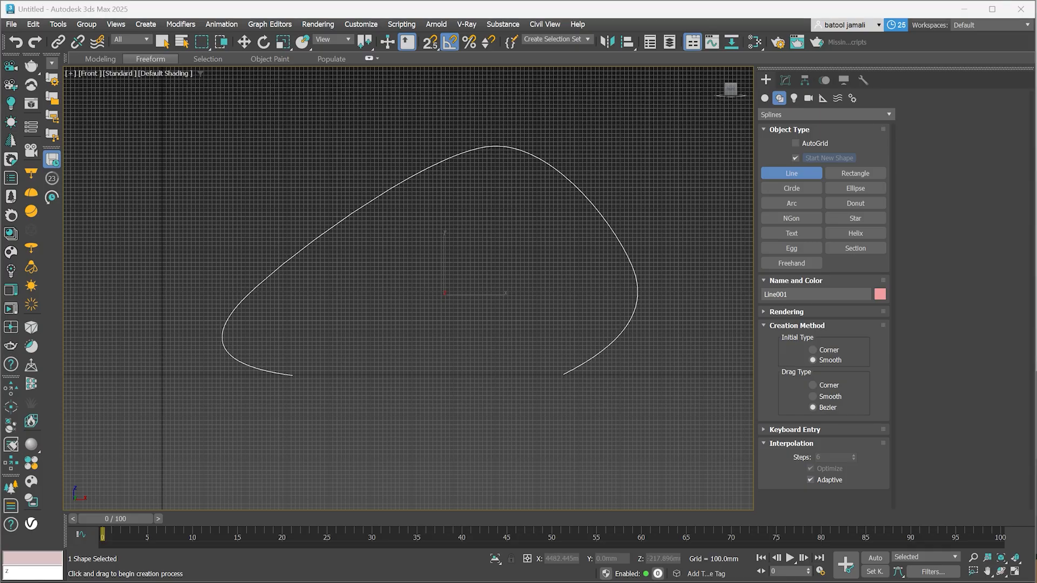
key("w")
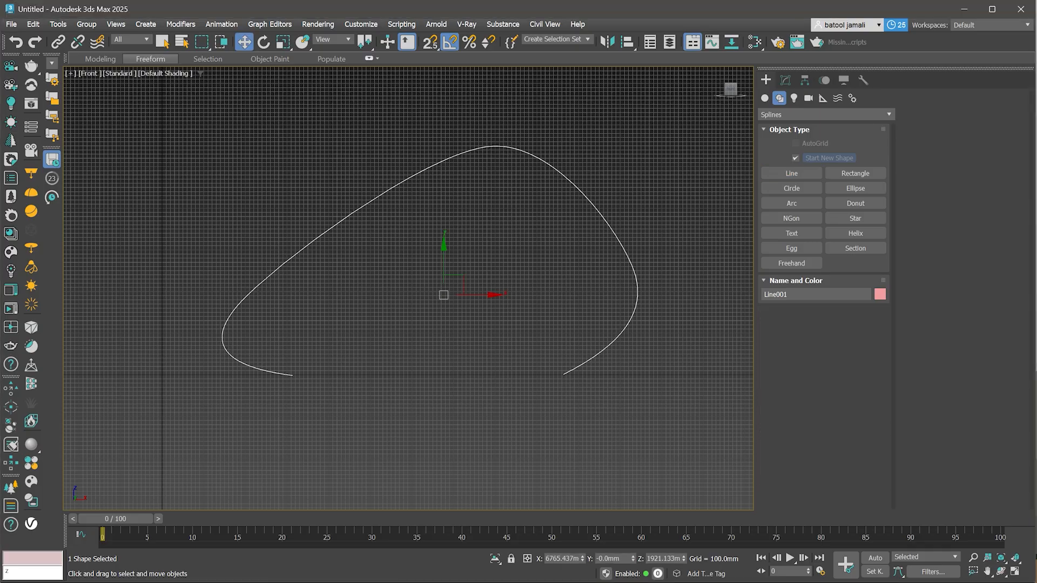
middle_click_drag(330, 264, 419, 338, "alt")
scroll(419, 338, "down", 2)
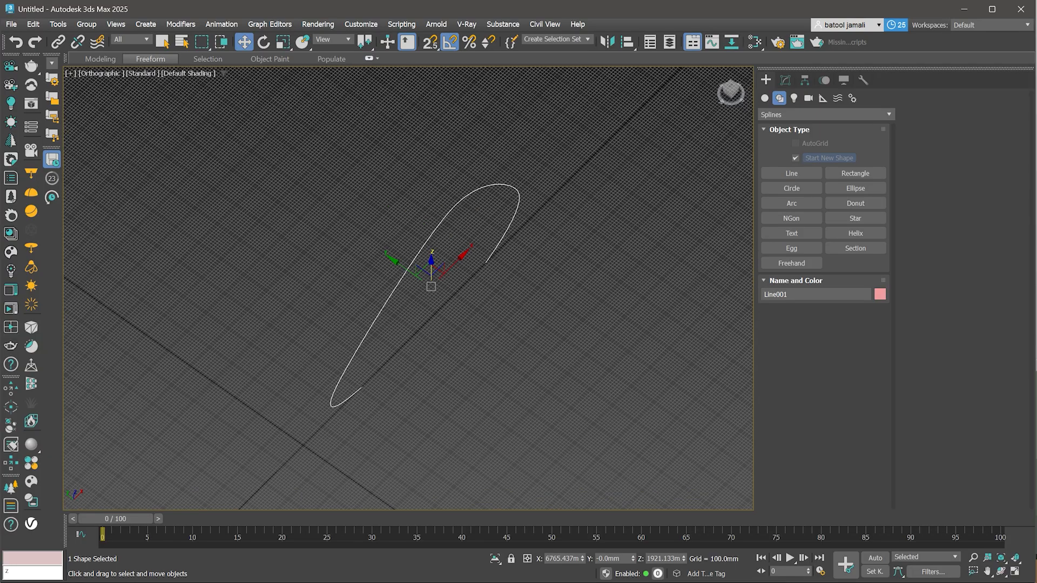
- Clone the curved line into three copies, offset sideways from the original
left_click_drag(432, 286, 331, 216, "shift")
left_click(549, 304)
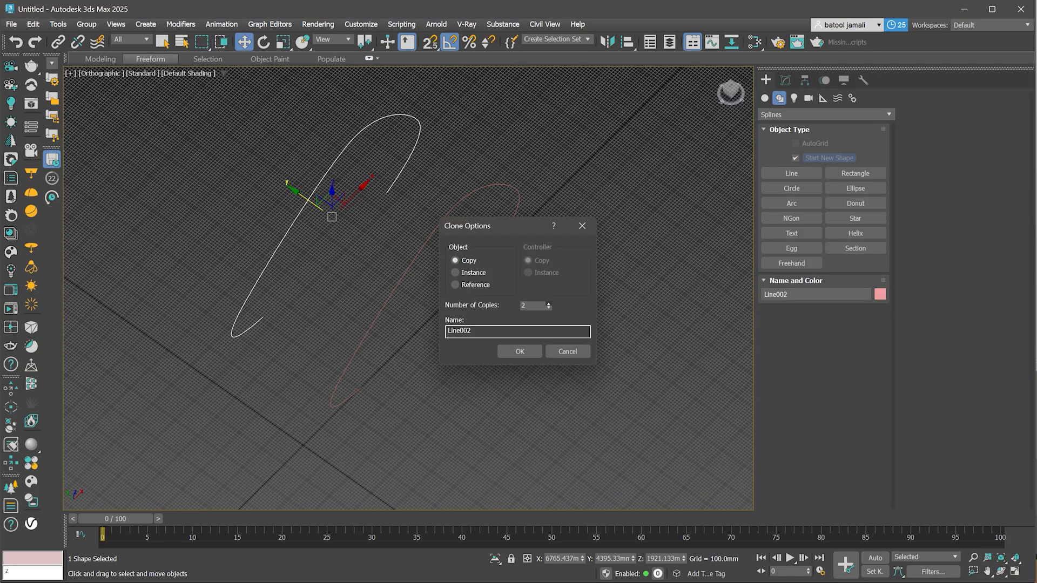
left_click(520, 352)
- Reshape the first copy in Front view by pulling its right vertex inward, lowering its top and raising its left vertex
scroll(153, 71, "down", 3)
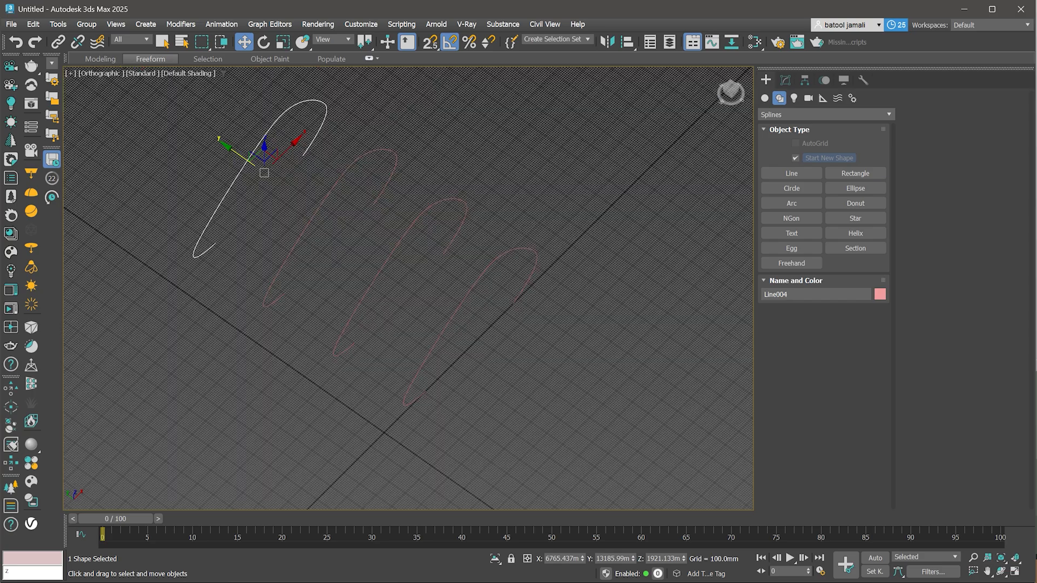
middle_click_drag(428, 260, 484, 295)
scroll(483, 295, "up", 2)
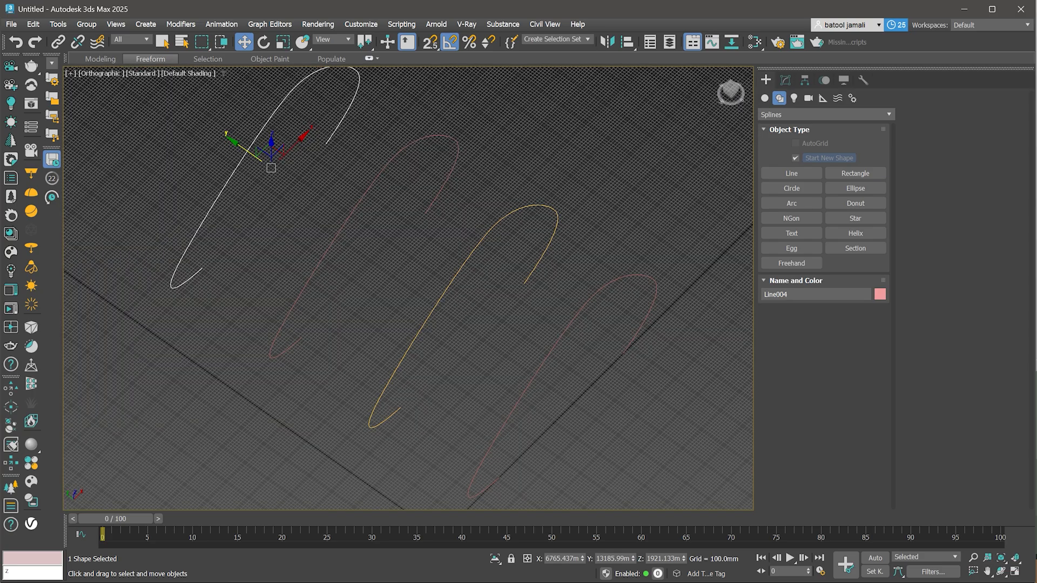
left_click(447, 289)
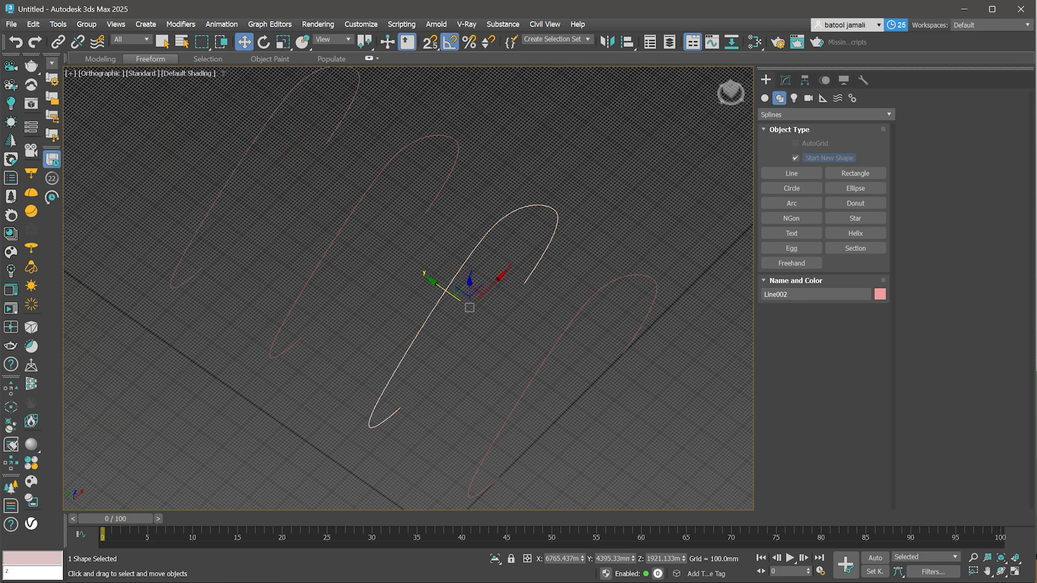
key("f")
scroll(545, 294, "down", 2)
key("1")
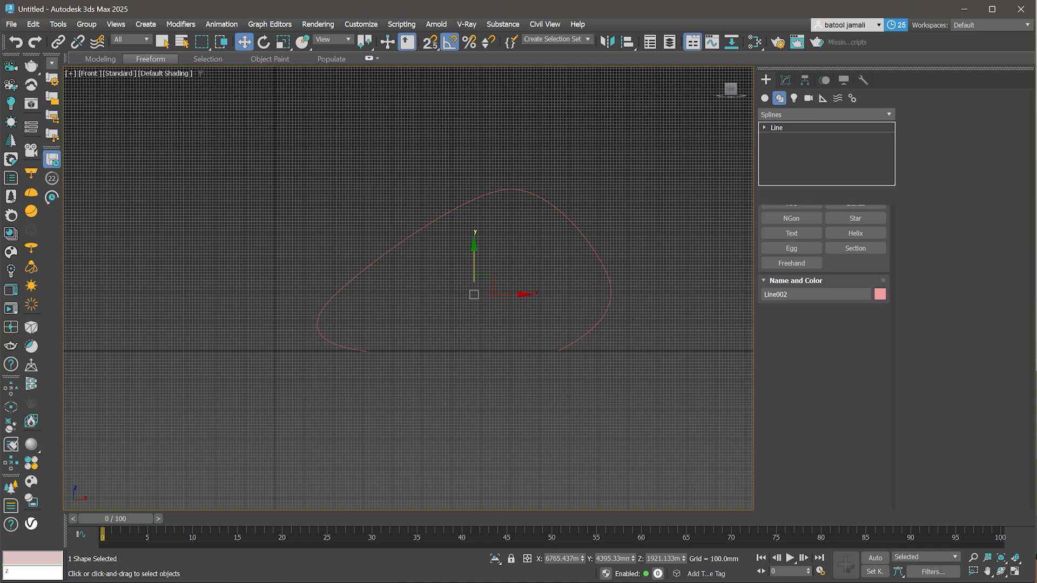
left_click_drag(565, 269, 604, 279)
left_click(506, 190)
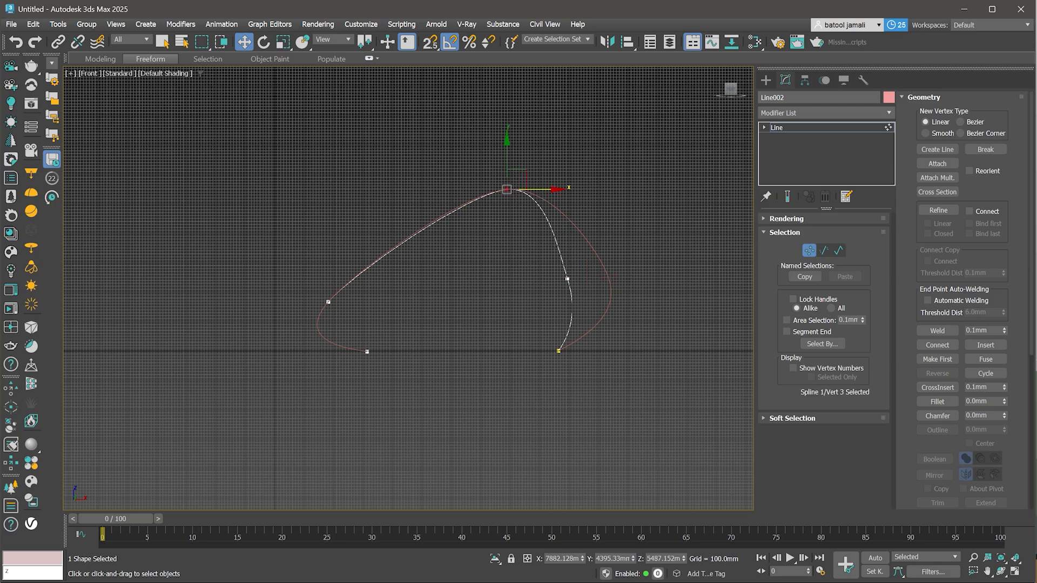
left_click_drag(507, 162, 506, 203)
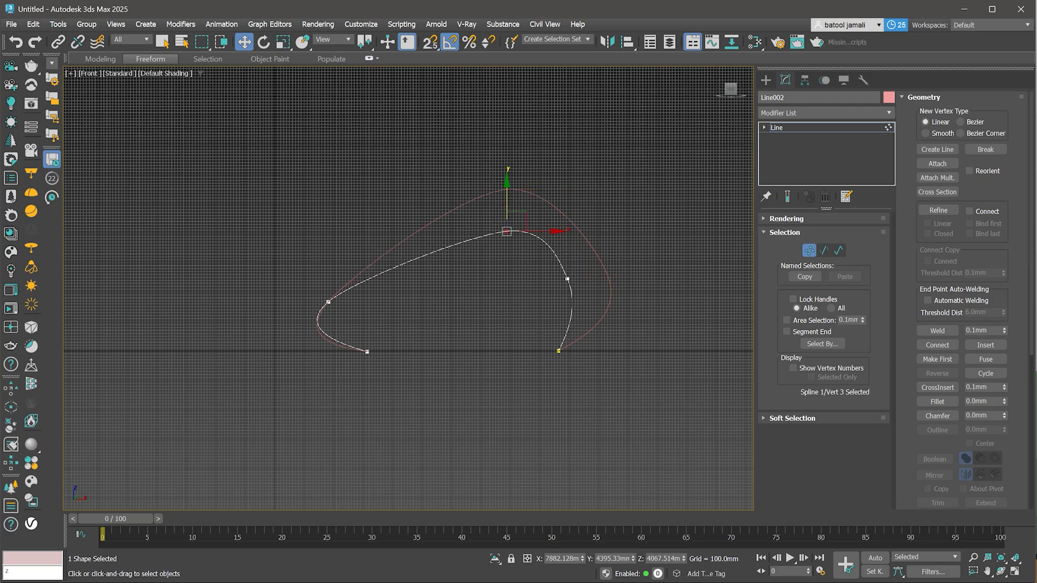
left_click_drag(324, 283, 328, 237)
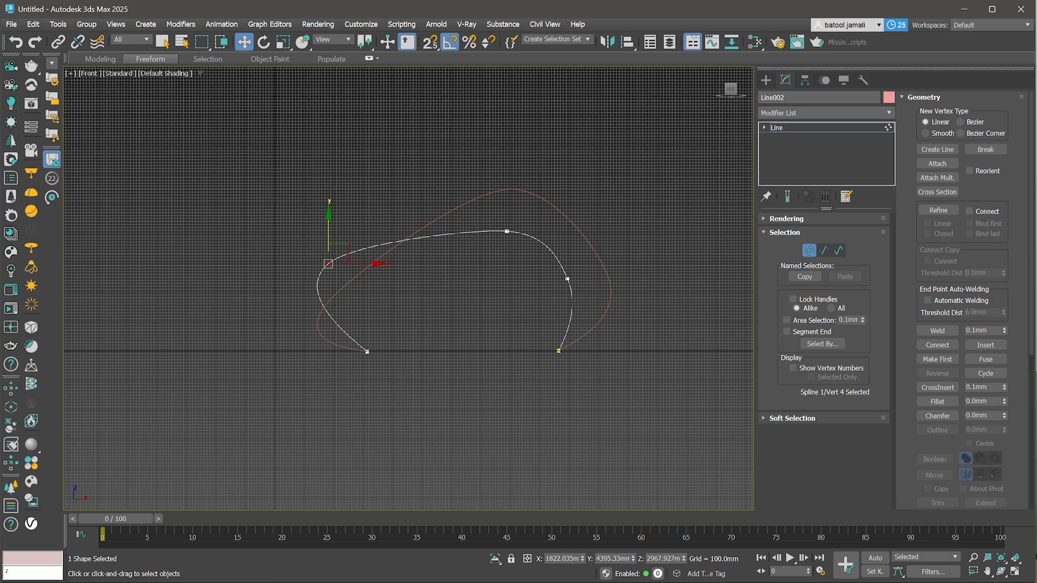
key("1")
- Reshape the second copy in Front view by spreading its endpoints outward and lowering its top vertex
middle_click_drag(411, 243, 470, 302, "alt")
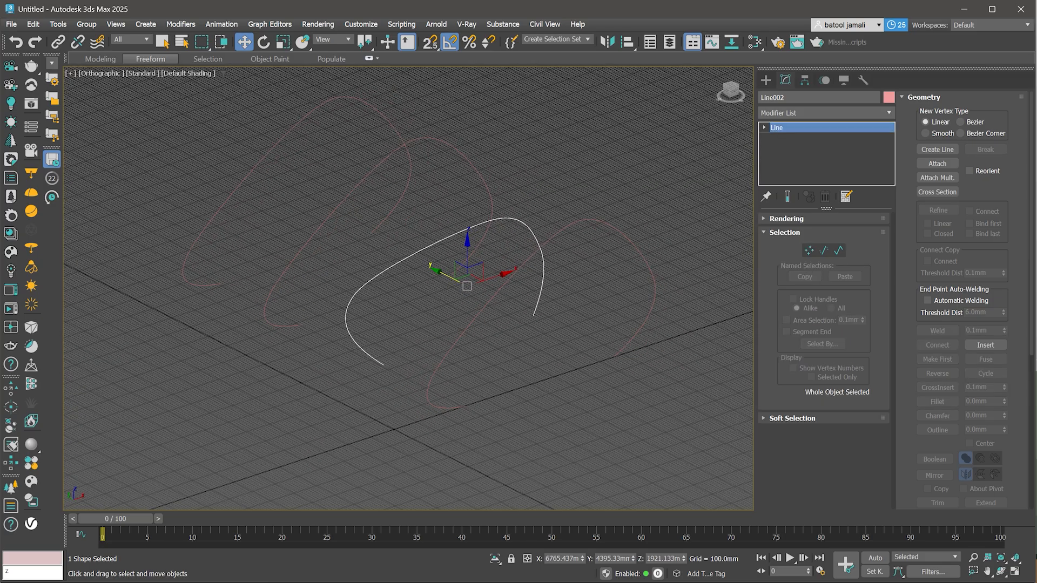
left_click(335, 213)
key("f")
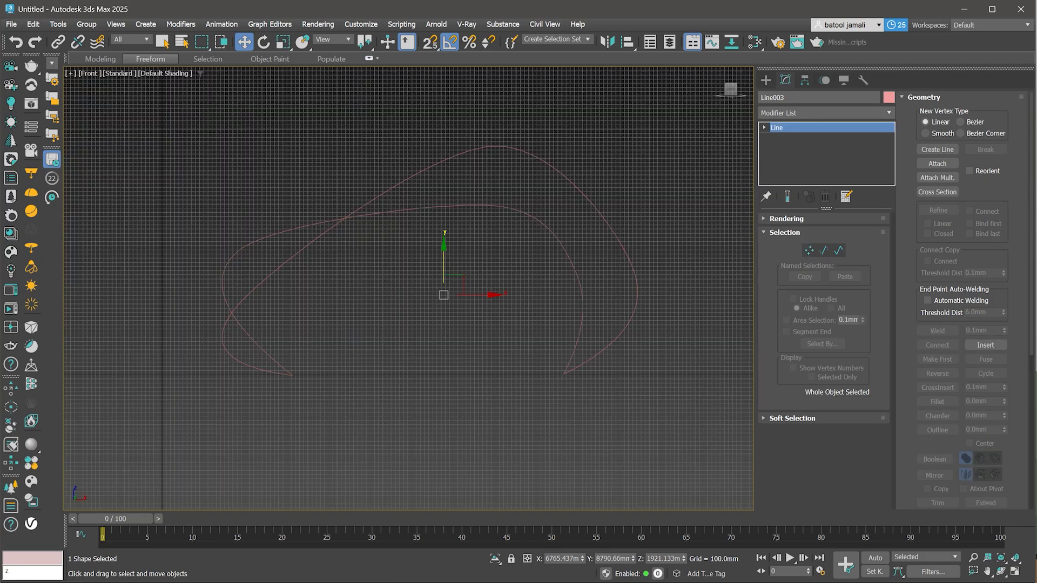
key("1")
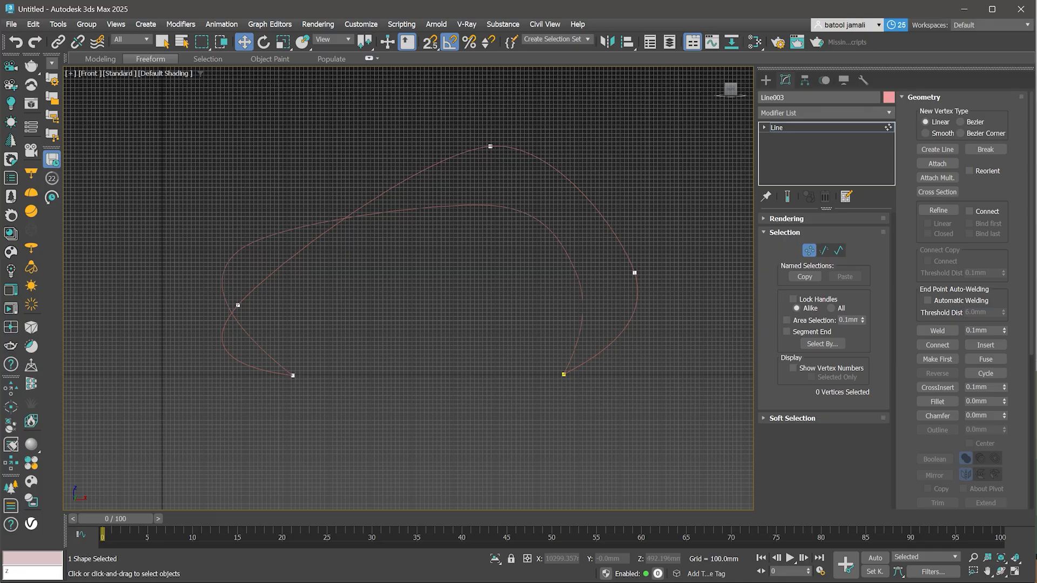
left_click(563, 374)
left_click_drag(594, 374, 657, 374)
left_click(293, 376)
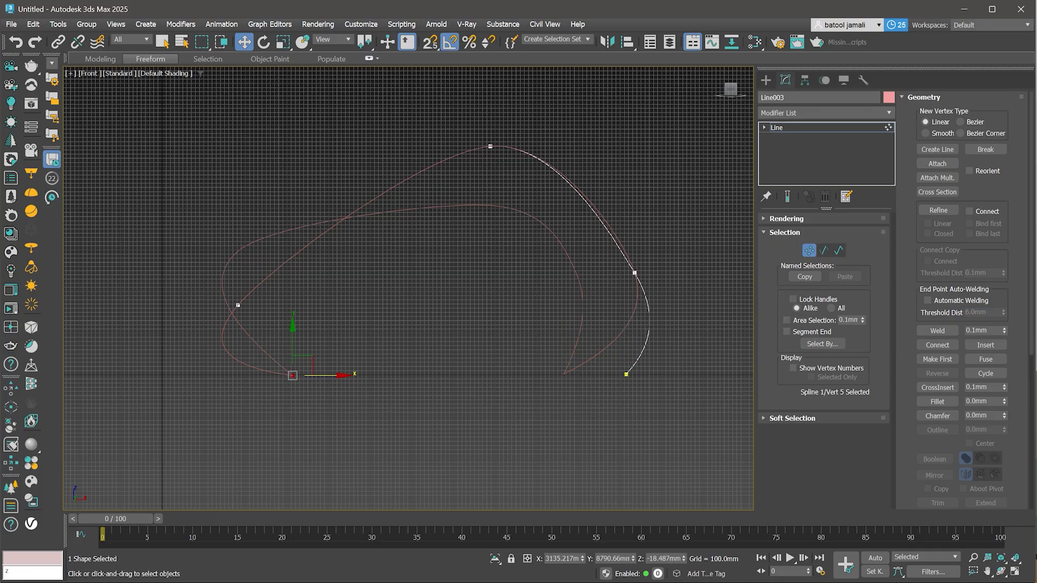
left_click_drag(293, 375, 180, 376)
left_click(237, 305)
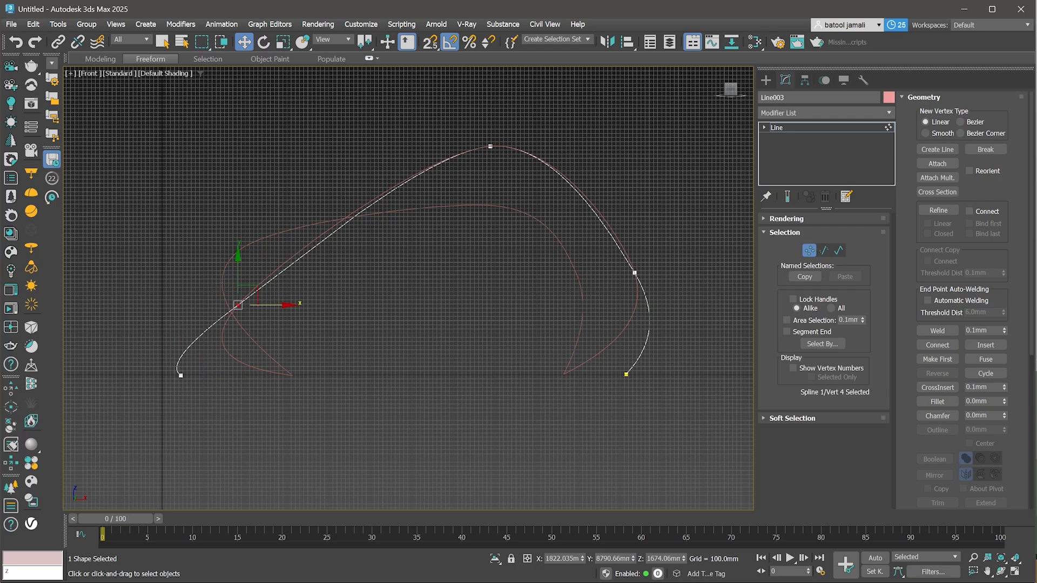
left_click_drag(246, 296, 304, 213)
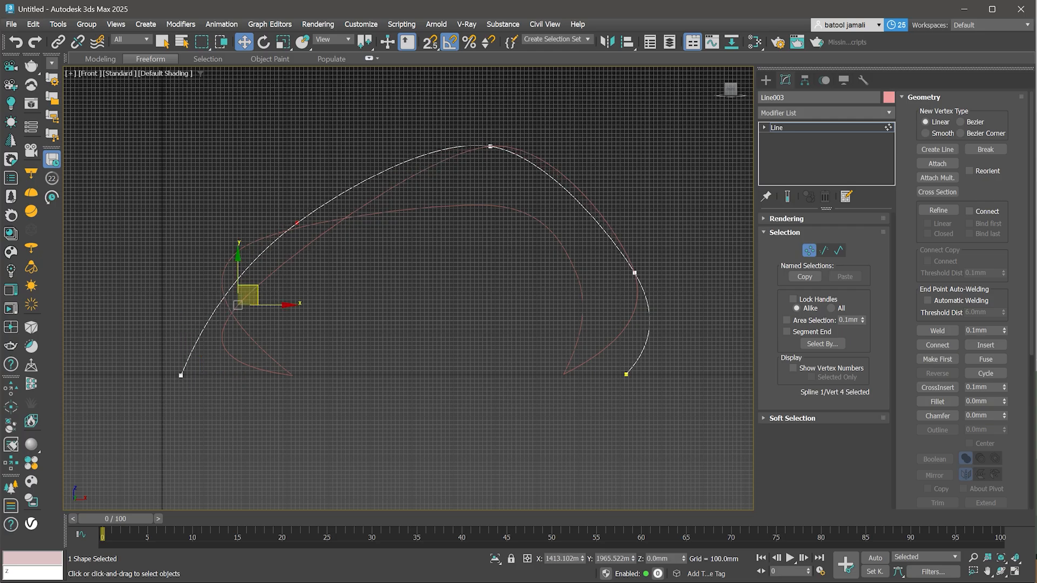
left_click(489, 146)
mouse_move(490, 146)
left_mouse_down()
mouse_move(531, 189)
mouse_move(522, 201)
left_mouse_up()
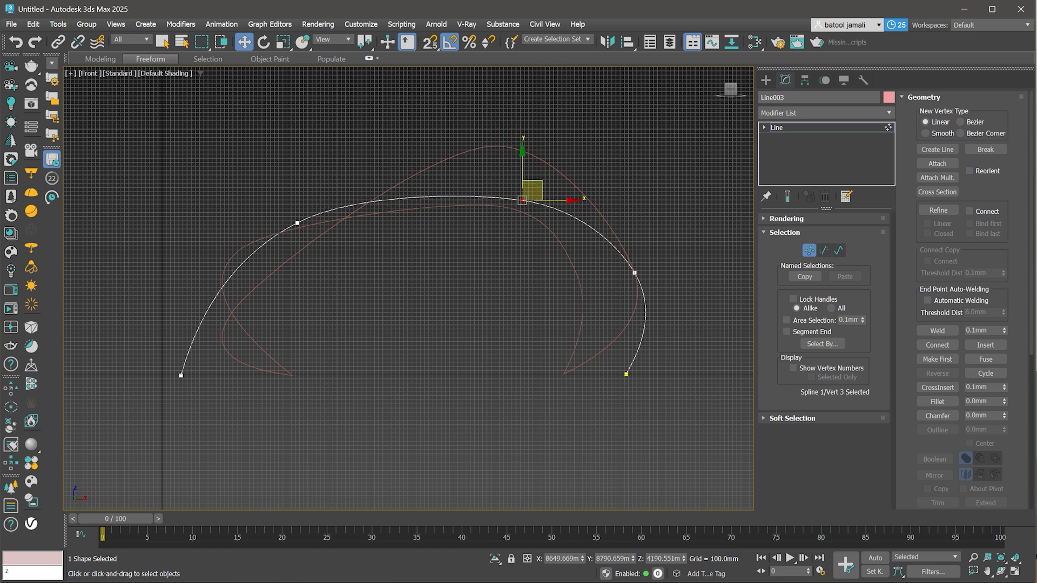
key("1")
- Reshape the third copy in Front view by spreading its endpoints wider and lowering its top vertex
scroll(361, 307, "down", 2)
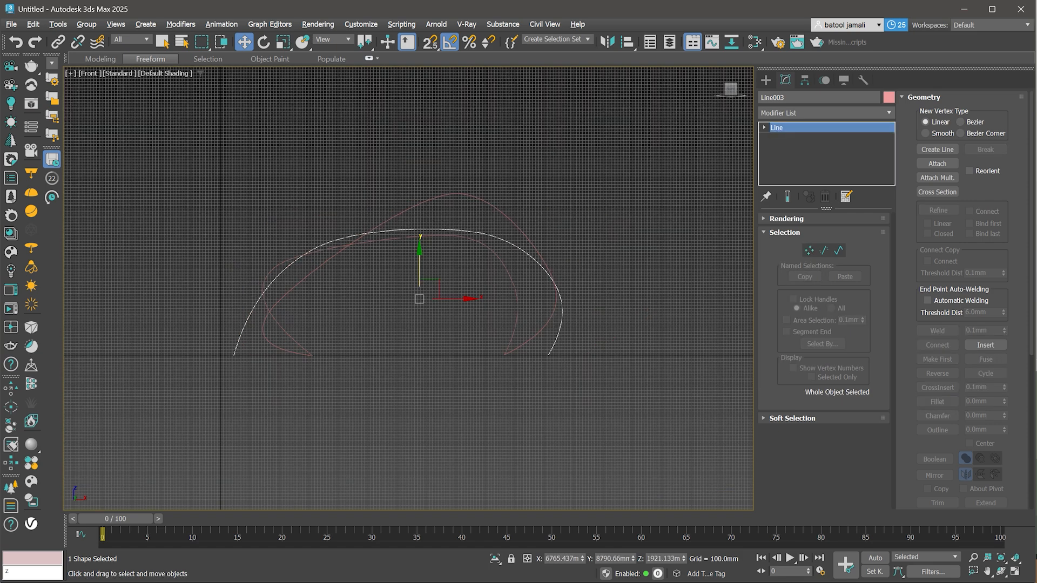
middle_click_drag(360, 307, 424, 343, "alt")
left_click_drag(283, 155, 342, 186)
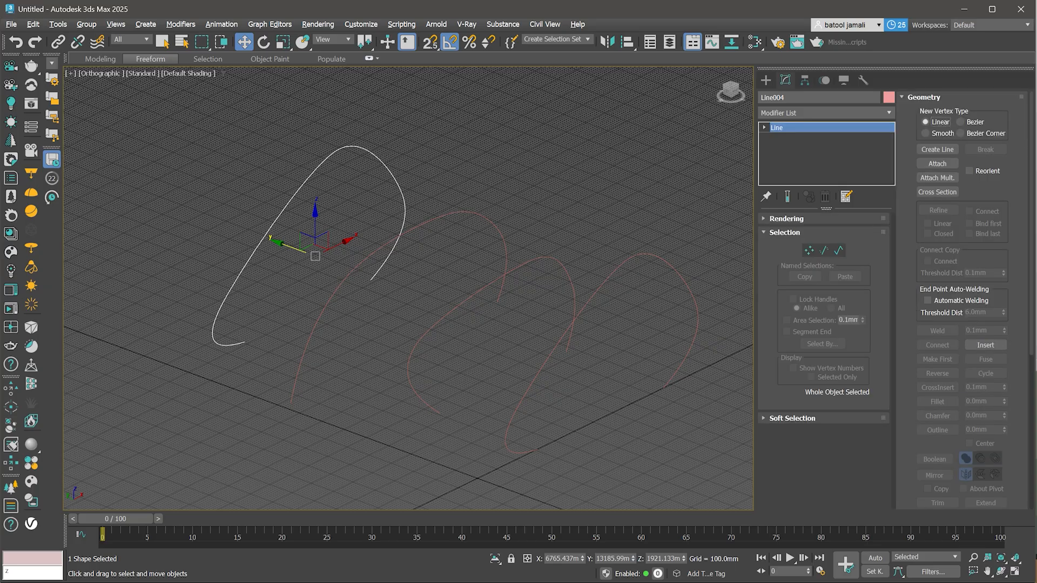
key("f")
key("1")
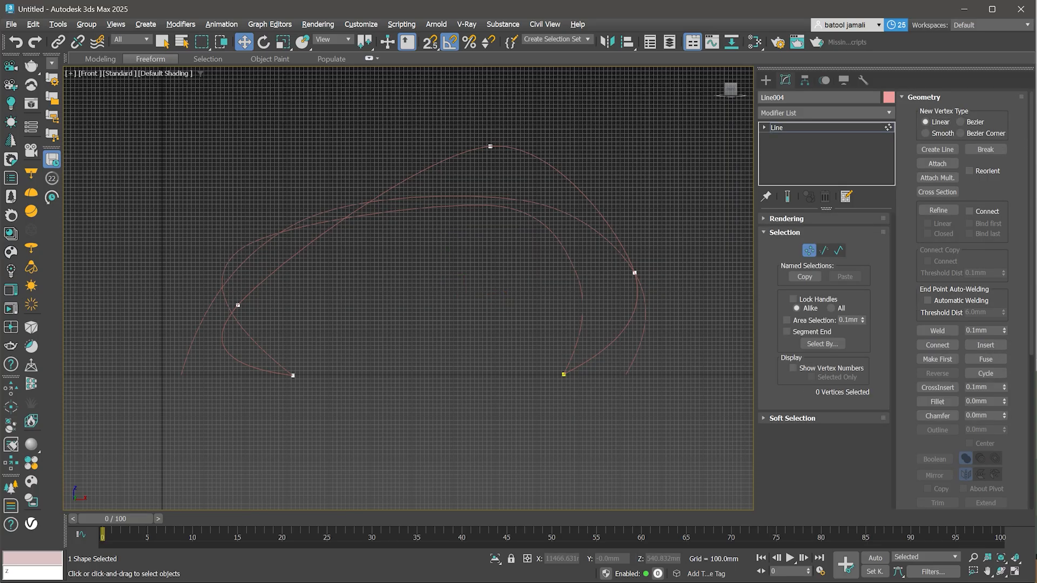
left_click(564, 375)
left_click_drag(564, 374, 705, 374)
left_click(635, 273)
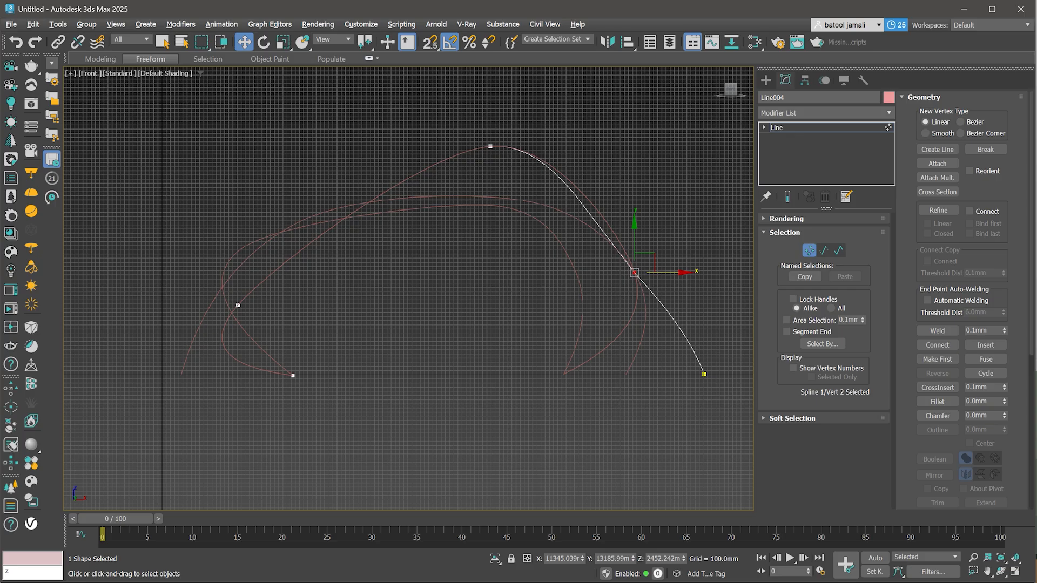
left_click_drag(666, 272, 641, 272)
left_click(293, 376)
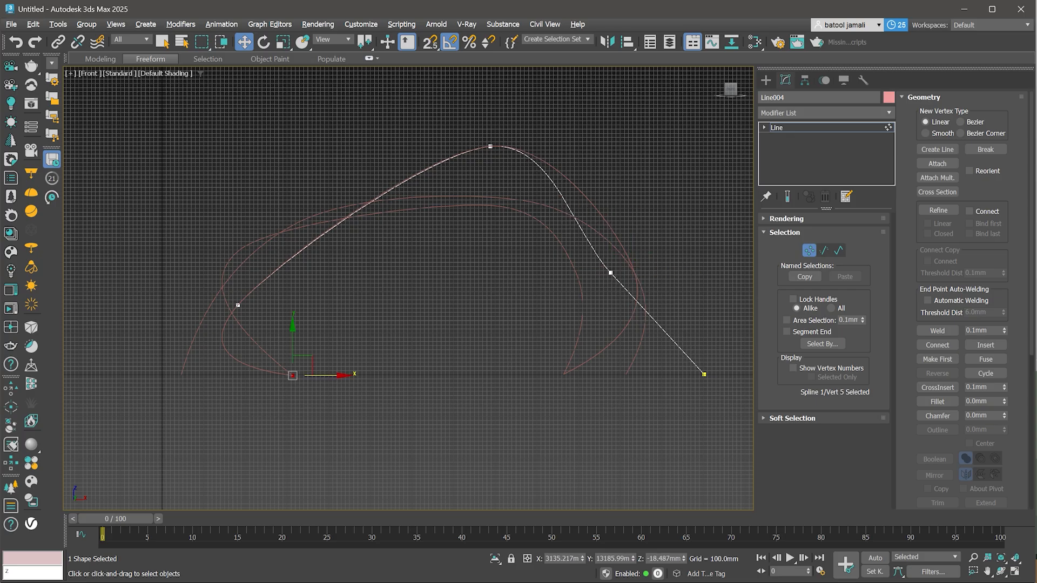
left_click_drag(324, 376, 147, 376)
left_click_drag(229, 266, 285, 352)
mouse_move(269, 305)
left_mouse_down()
mouse_move(304, 305)
mouse_move(281, 305)
left_mouse_up()
left_click(491, 146)
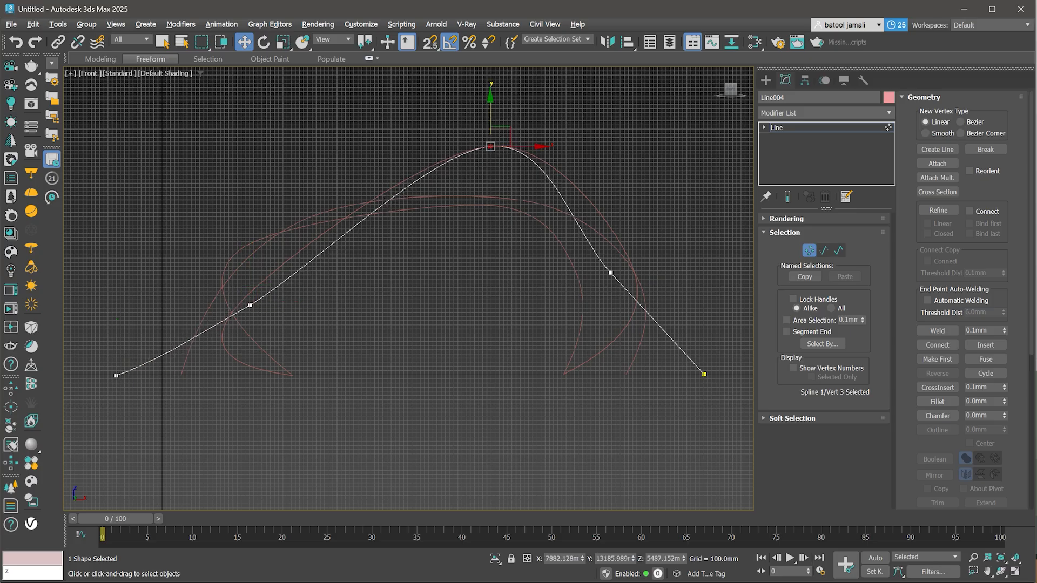
left_click_drag(490, 119, 490, 180)
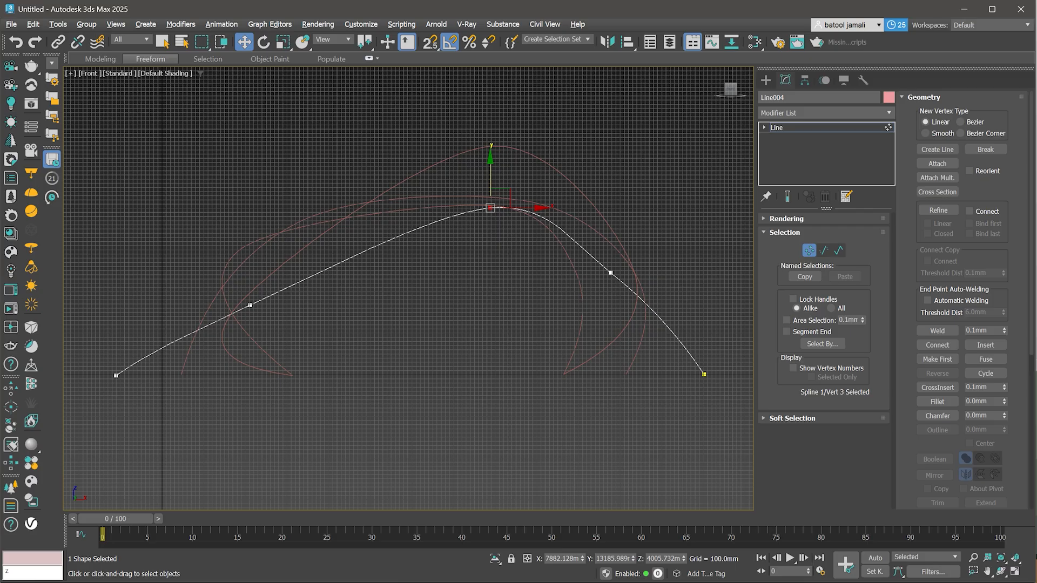
left_click(708, 389)
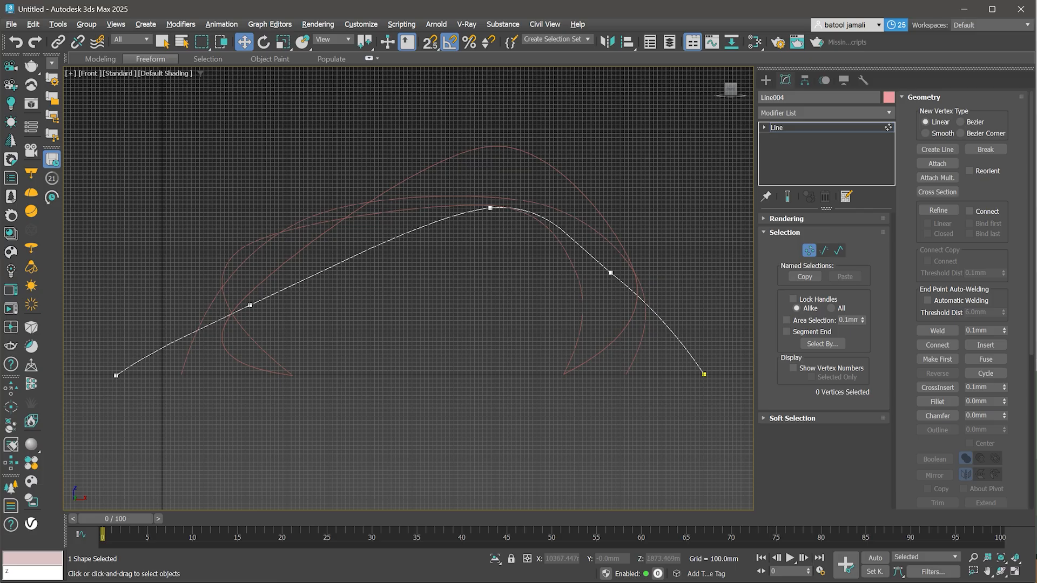
middle_click_drag(596, 259, 564, 273)
- Hide the grid, turn on vertex numbering for the line and return to its object level
key("g")
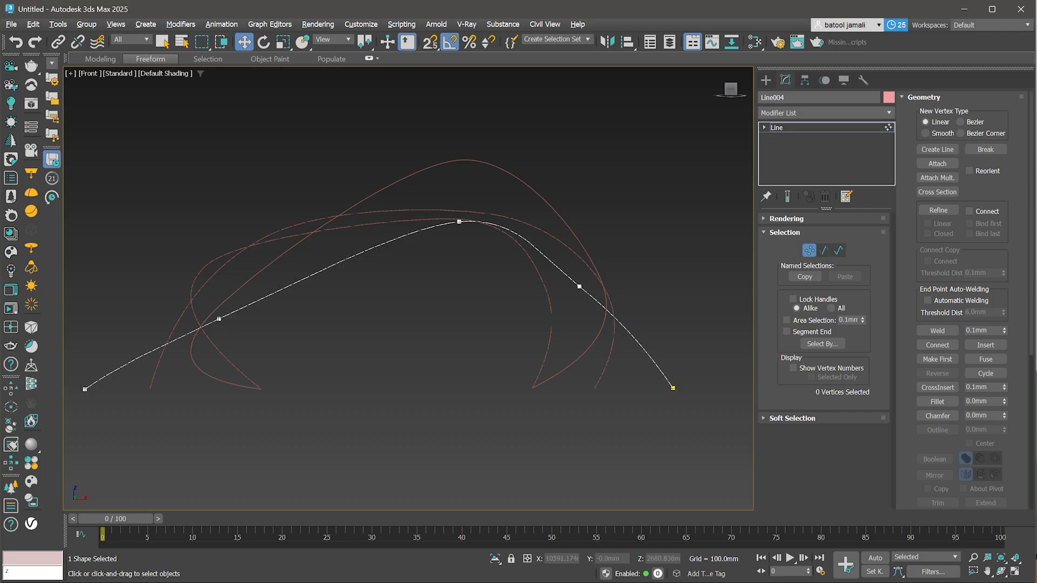
left_click(794, 369)
left_click(794, 368)
scroll(667, 391, "up", 3)
scroll(679, 385, "down", 2)
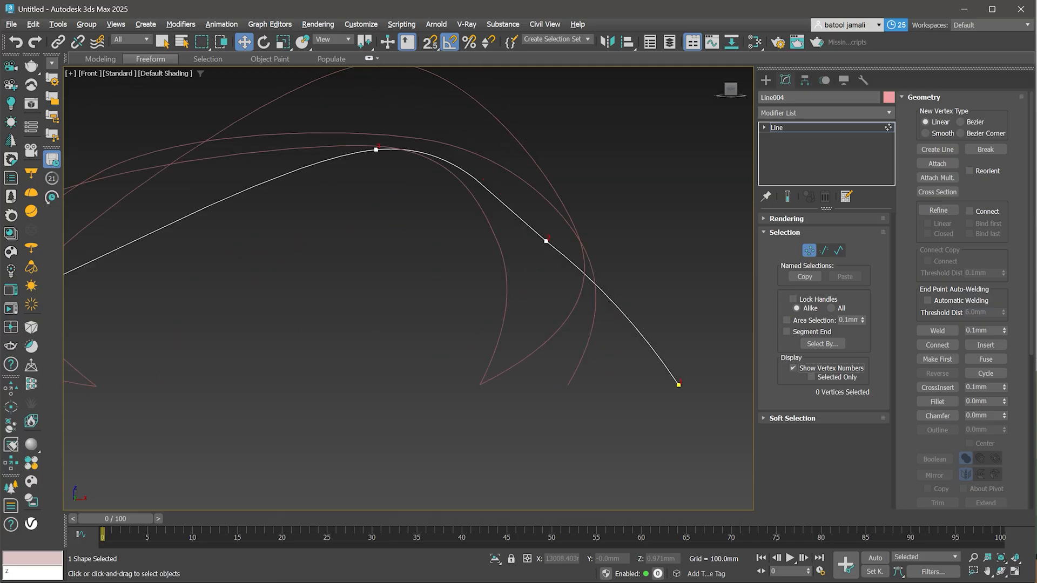
scroll(523, 184, "down", 2)
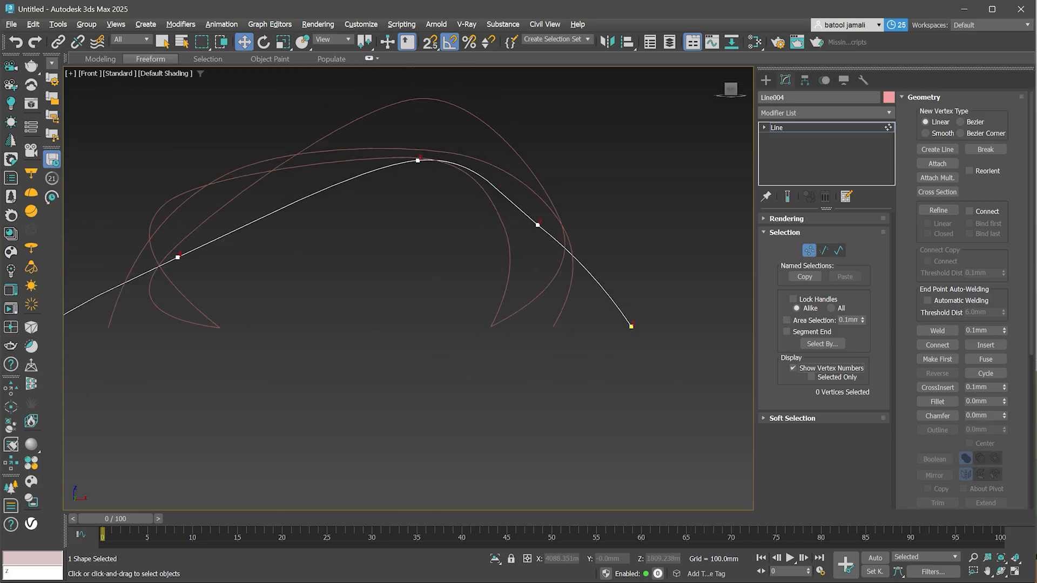
middle_click_drag(522, 185, 635, 184)
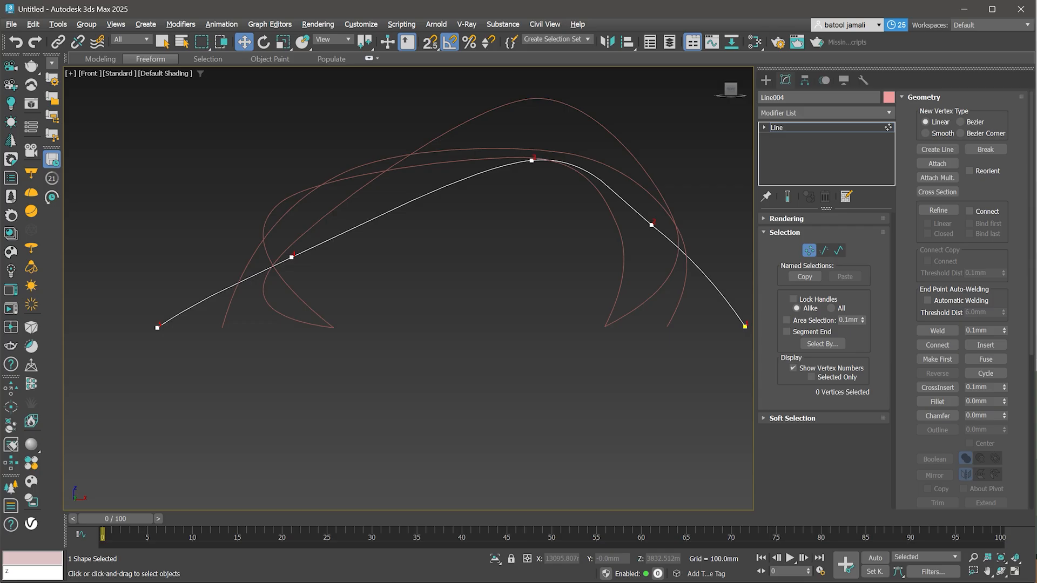
left_click(778, 127)
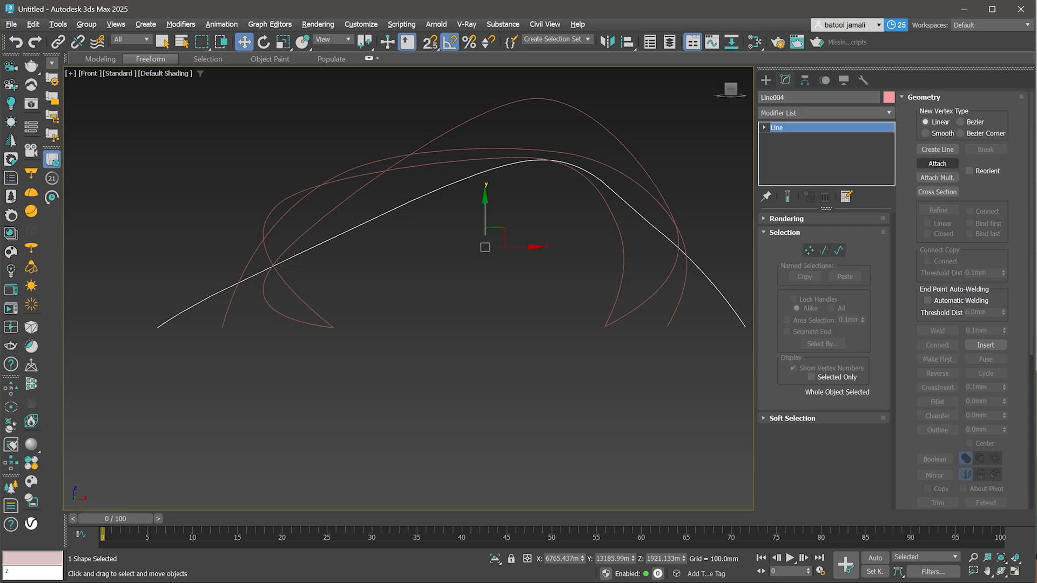
- Attach the other three curves to this line
left_click(938, 163)
scroll(627, 276, "down", 2)
middle_click_drag(627, 276, 673, 334, "alt")
middle_click_drag(673, 334, 583, 248)
left_click(498, 202)
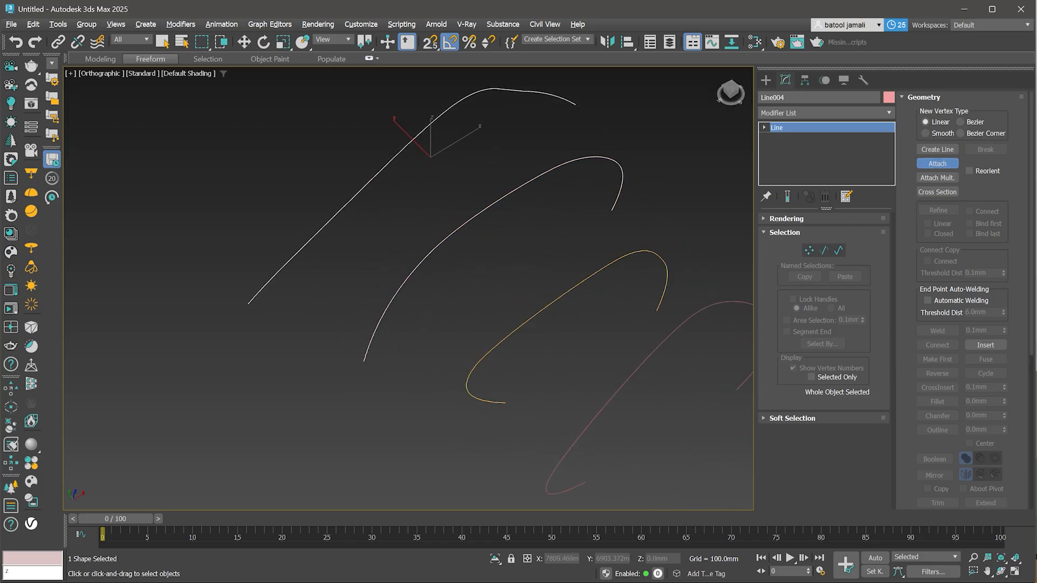
left_click(575, 286)
scroll(604, 316, "down", 2)
left_click(647, 351)
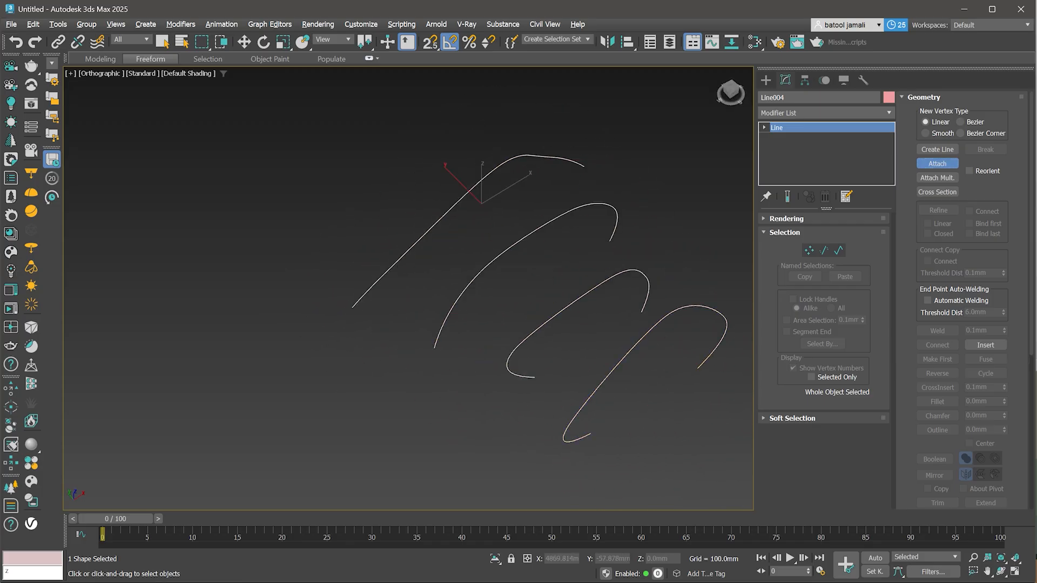
- Switch to vertex level and zoom in to examine the curve endpoints and their vertex numbers
key("w")
key("1")
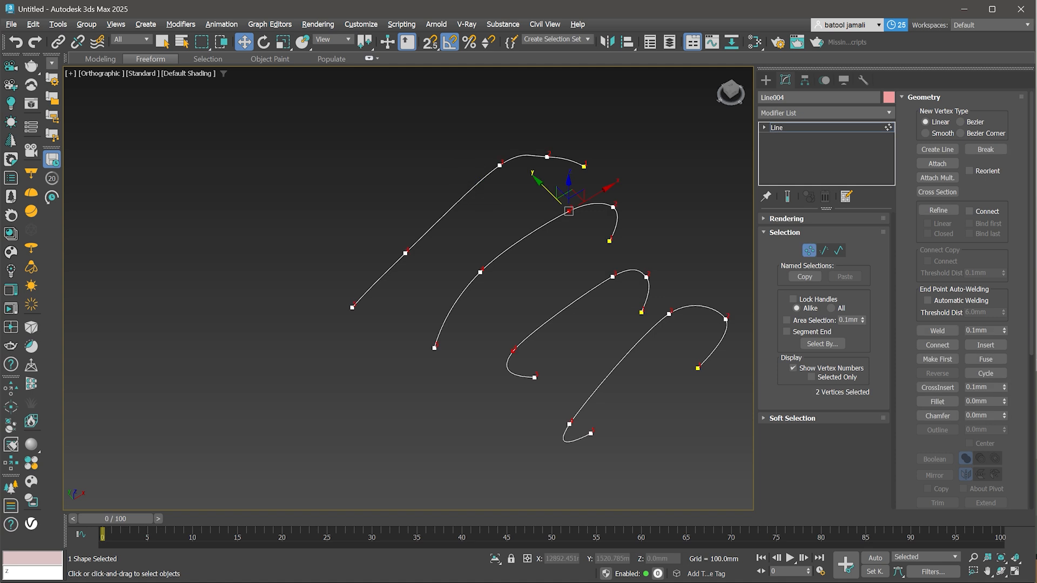
scroll(579, 450, "up", 2)
scroll(597, 411, "up", 5)
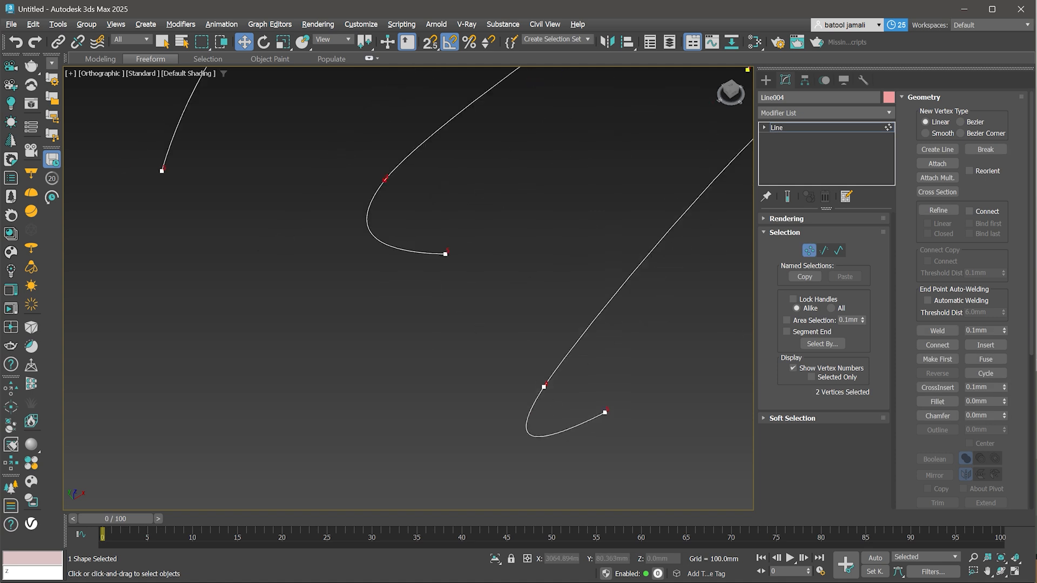
scroll(348, 232, "up", 4)
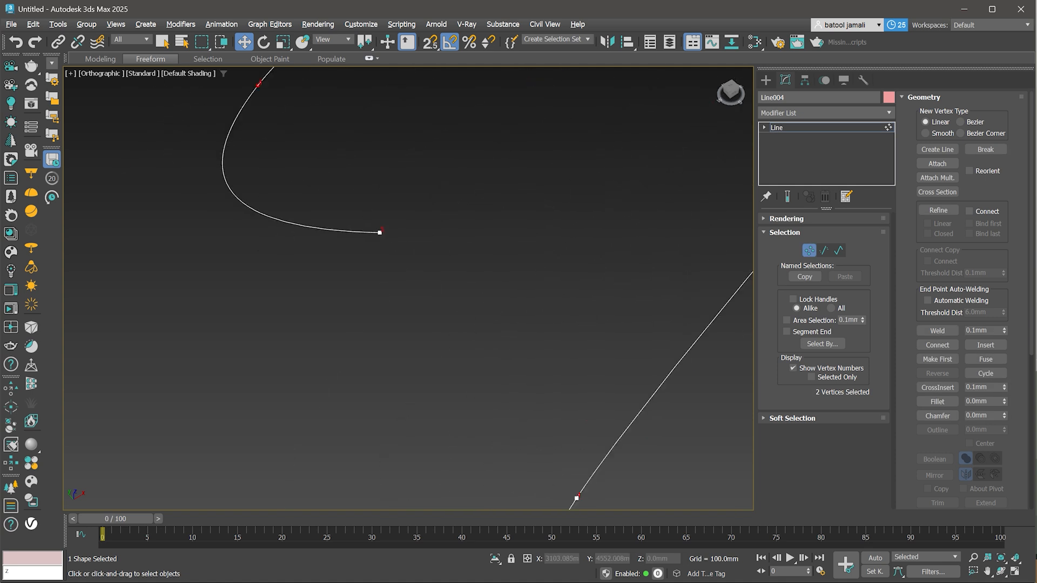
scroll(473, 332, "down", 6)
middle_click_drag(473, 332, 658, 449)
scroll(361, 343, "up", 6)
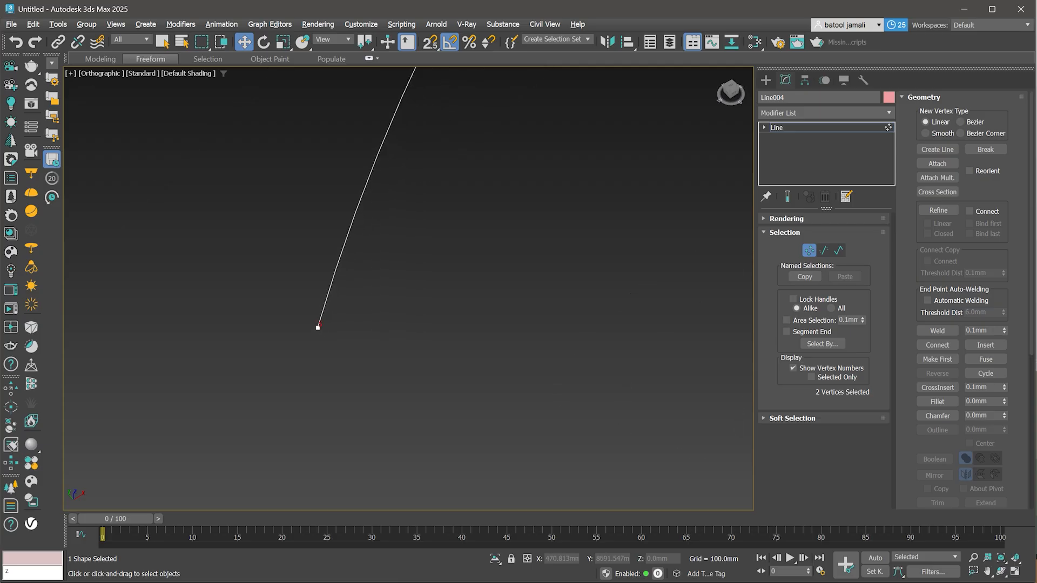
scroll(356, 346, "down", 6)
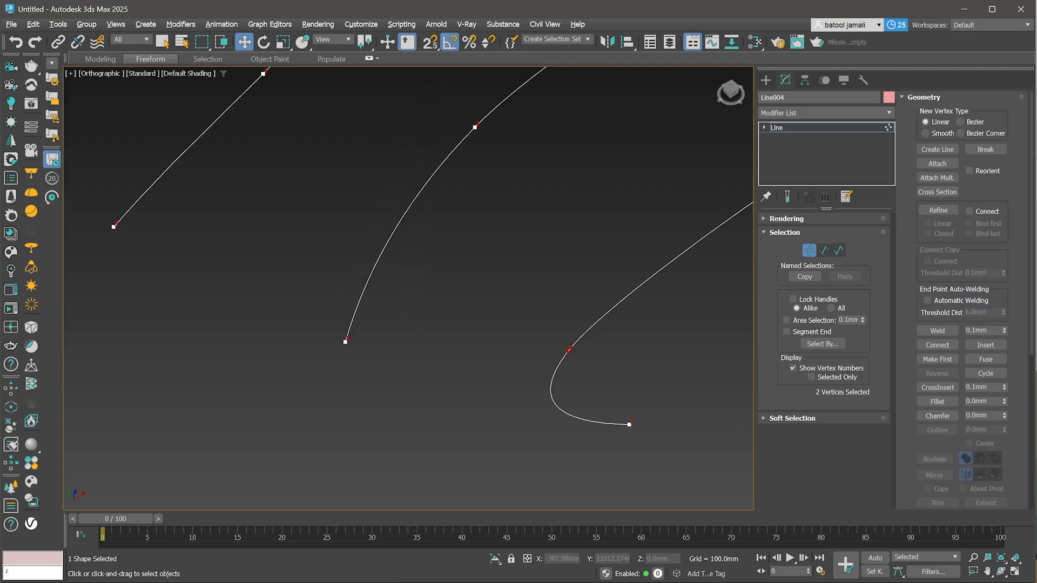
- In Front view, make the far-right endpoint of the outer curve its first vertex
key("f")
left_click(513, 396)
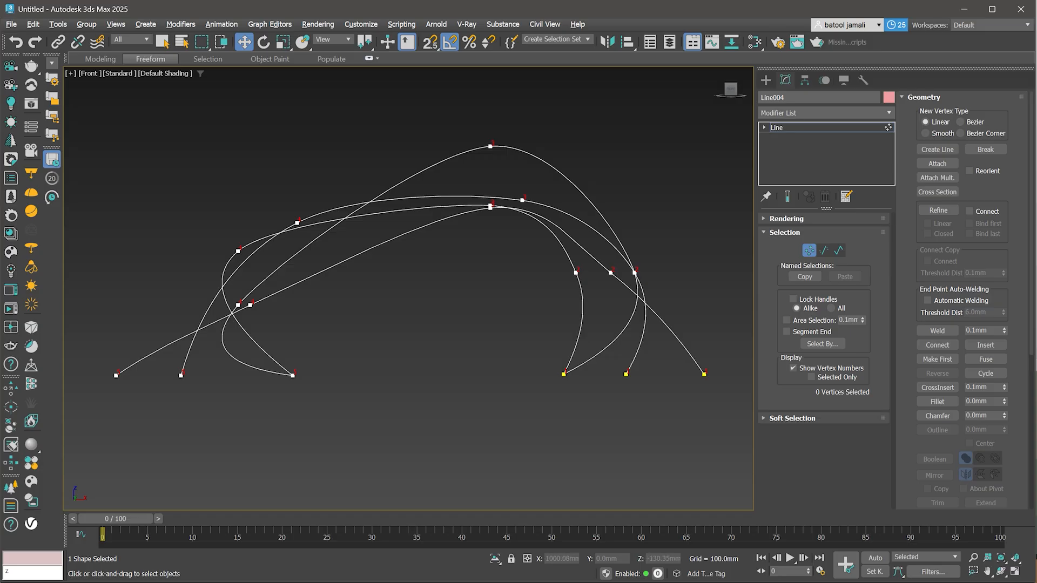
left_click_drag(729, 355, 685, 393)
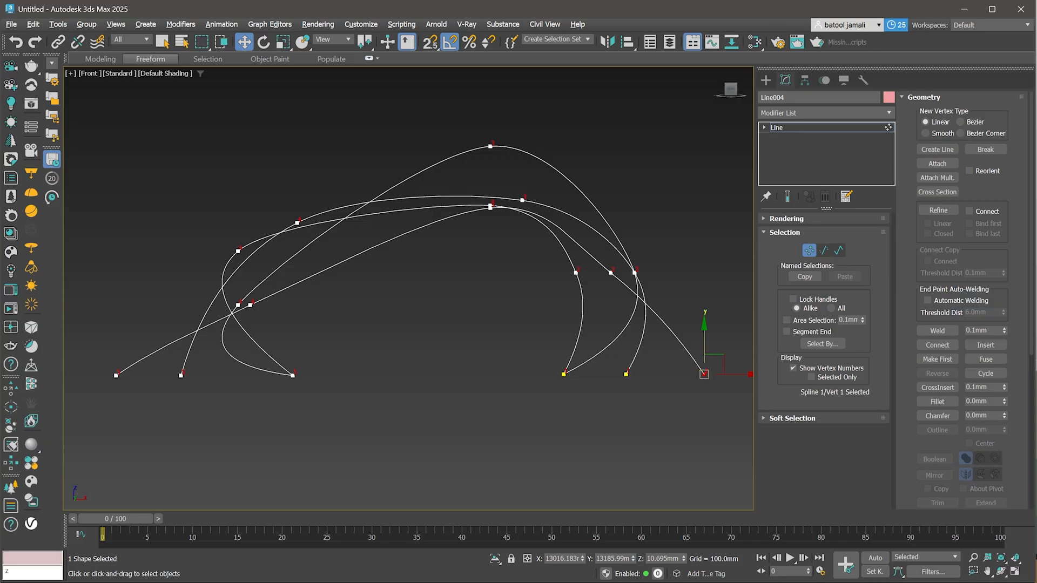
left_click(938, 360)
left_click(938, 359)
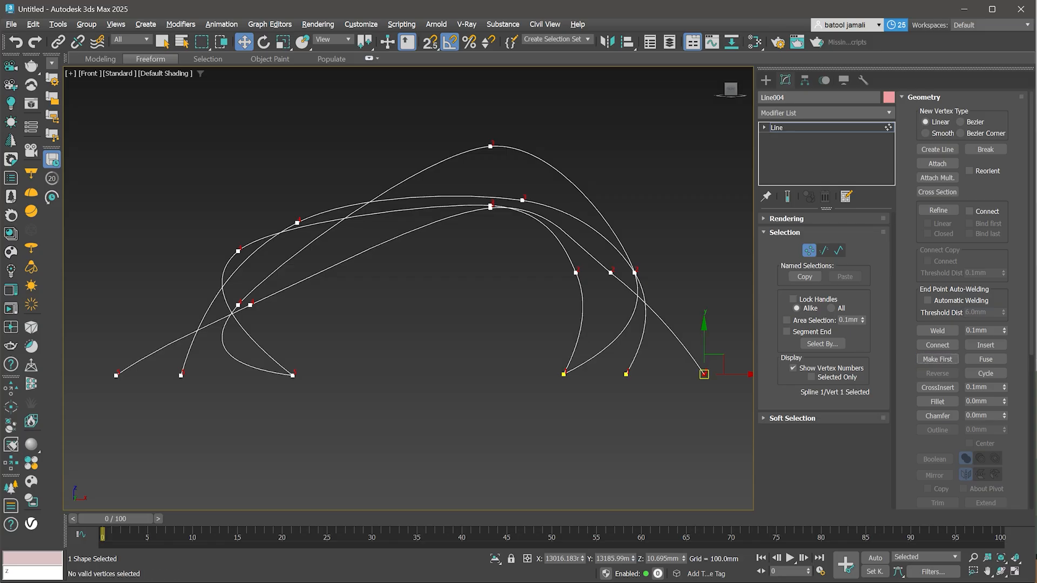
- Make the far-left bottom endpoint of the long shallow curve its first vertex
scroll(120, 374, "up", 4)
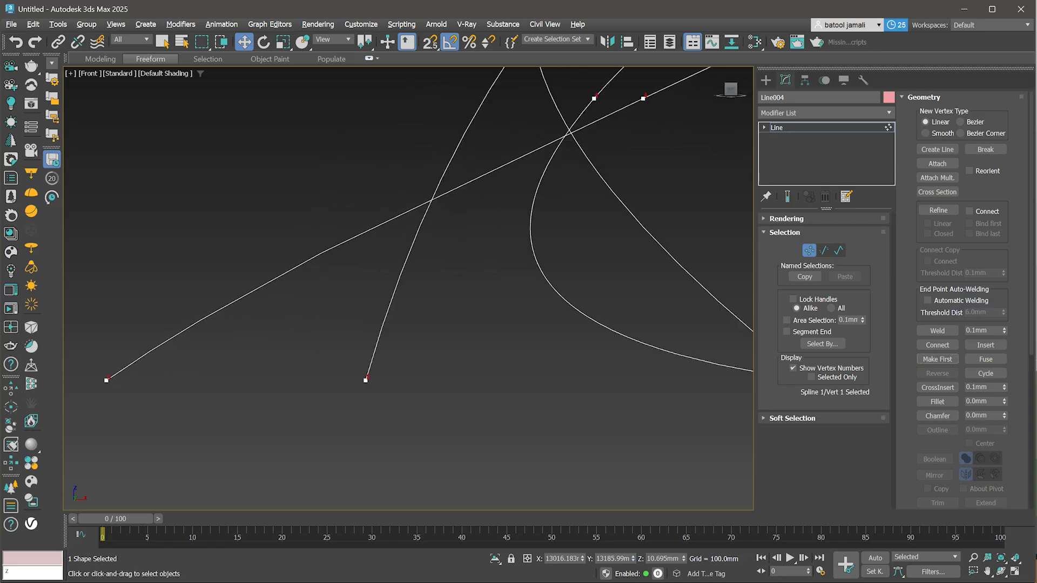
middle_click_drag(114, 377, 194, 378)
scroll(177, 394, "up", 1)
left_click_drag(212, 375, 214, 382)
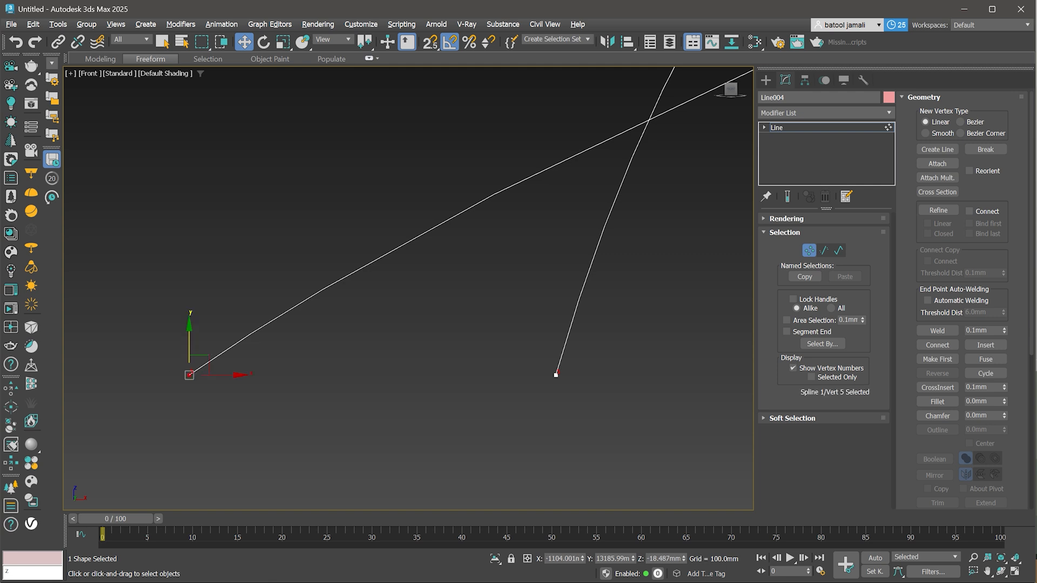
left_click(938, 360)
- Make the lower-right endpoint of the outer arch curve its first vertex, then clear the vertex selection
scroll(162, 381, "down", 5)
scroll(138, 389, "down", 4)
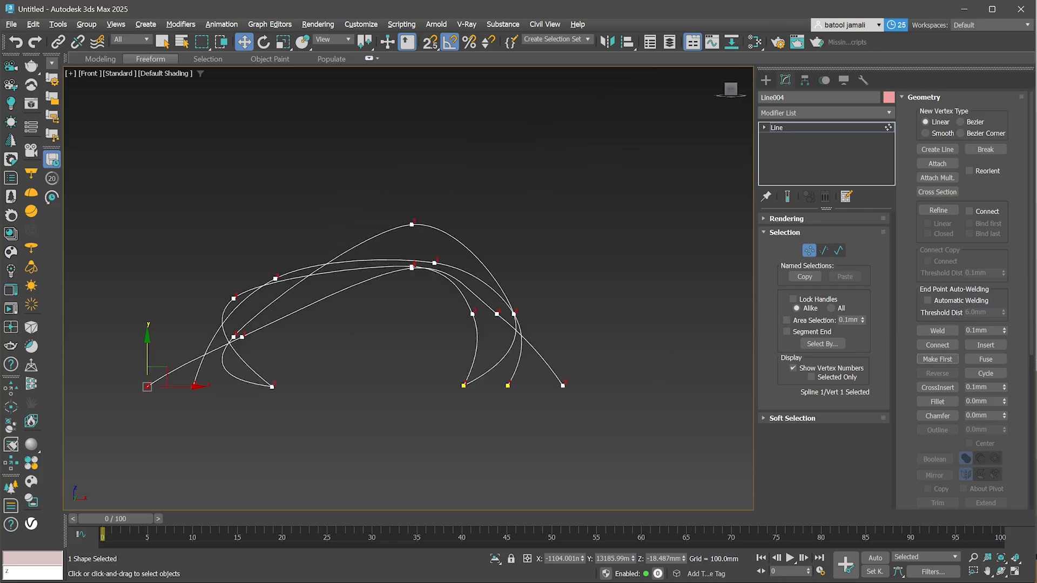
scroll(539, 382, "up", 6)
left_click_drag(621, 408, 621, 408)
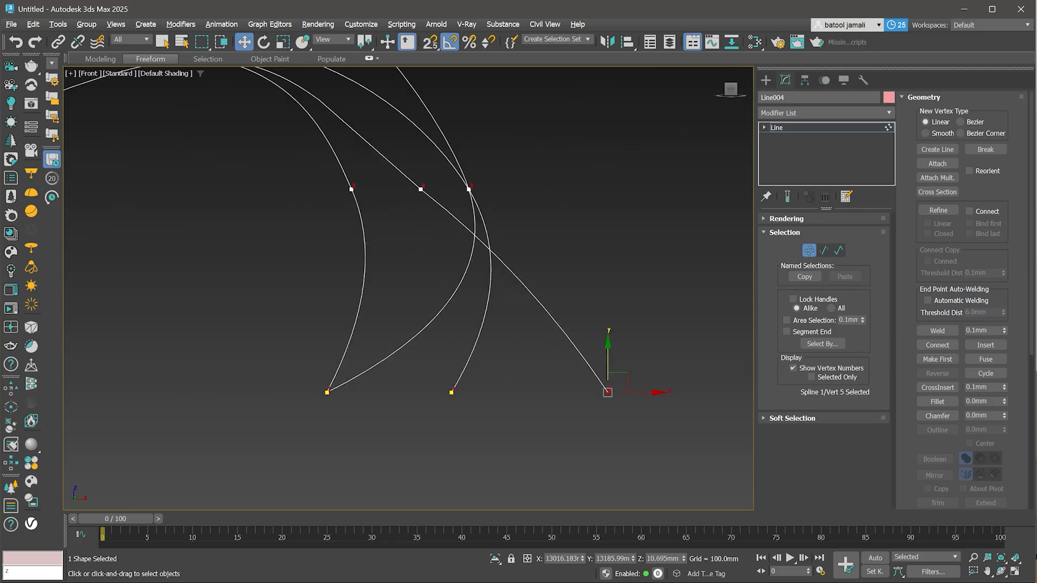
left_click(937, 359)
key("ctrl+d")
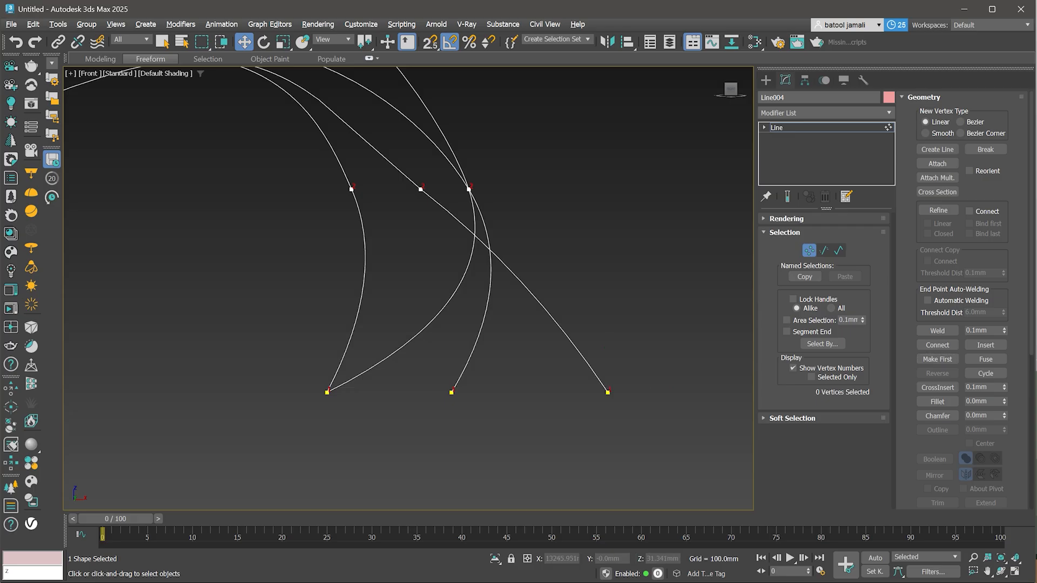
- Start the Cross Section tool to join the attached curves in a perspective view
scroll(408, 286, "down", 5)
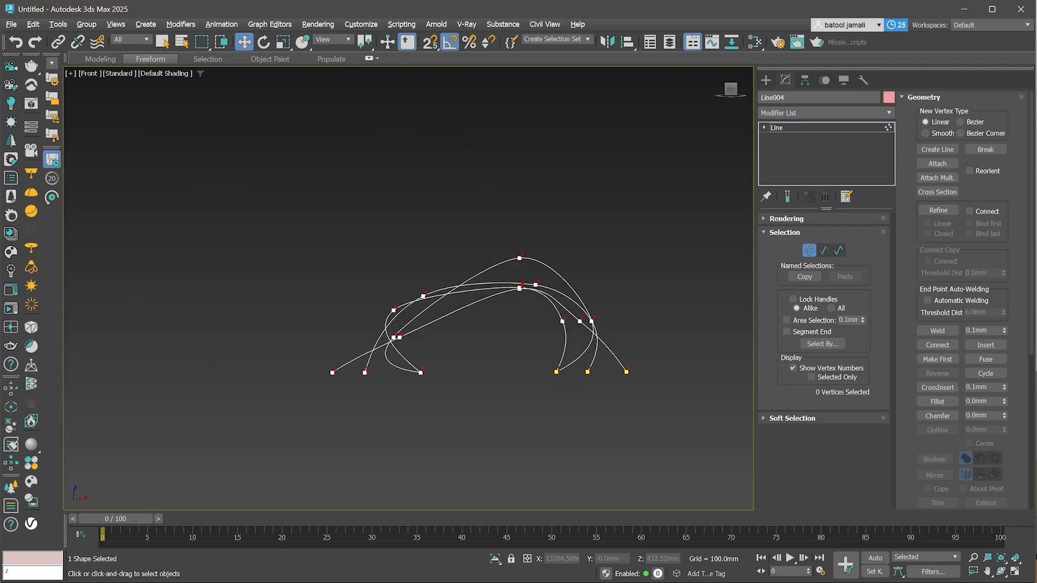
middle_click_drag(409, 286, 459, 296, "alt")
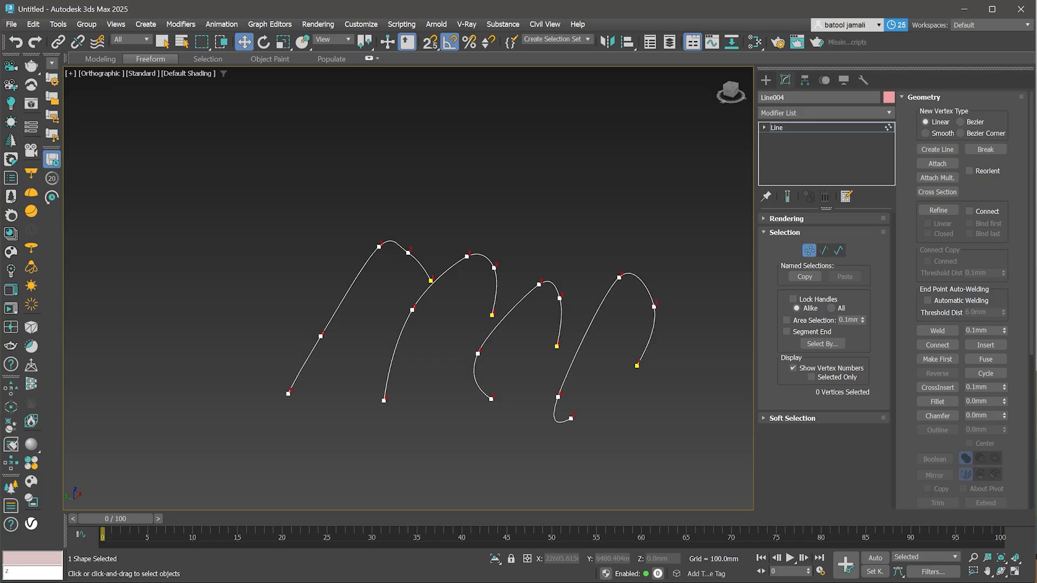
left_click(937, 192)
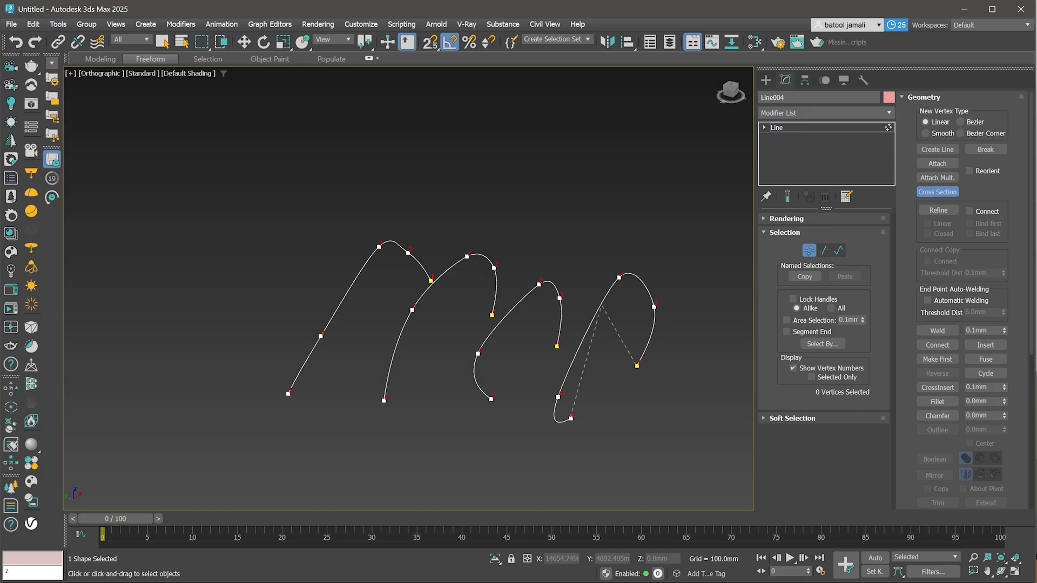
left_click(519, 305)
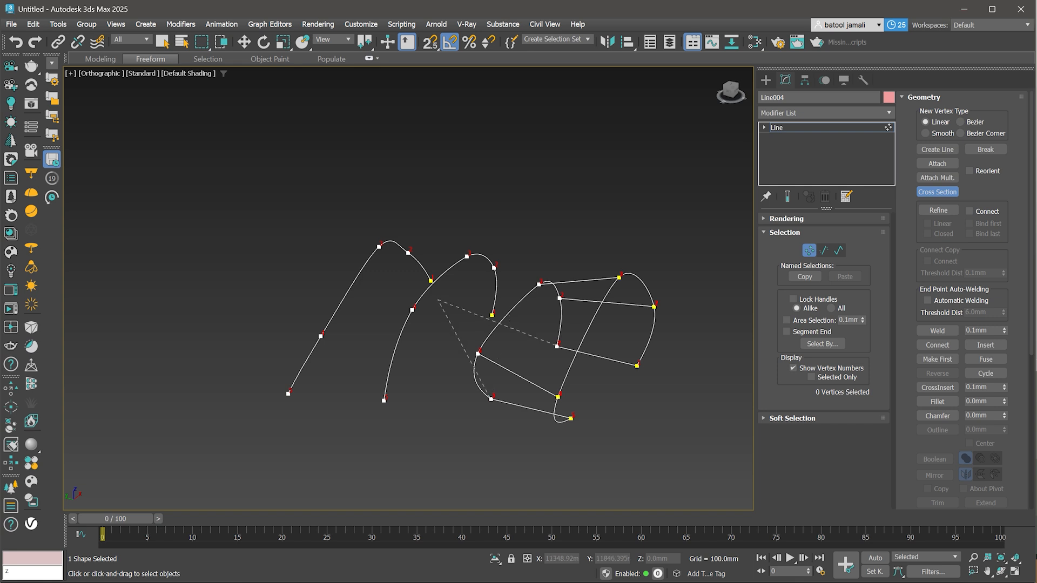
left_click(442, 282)
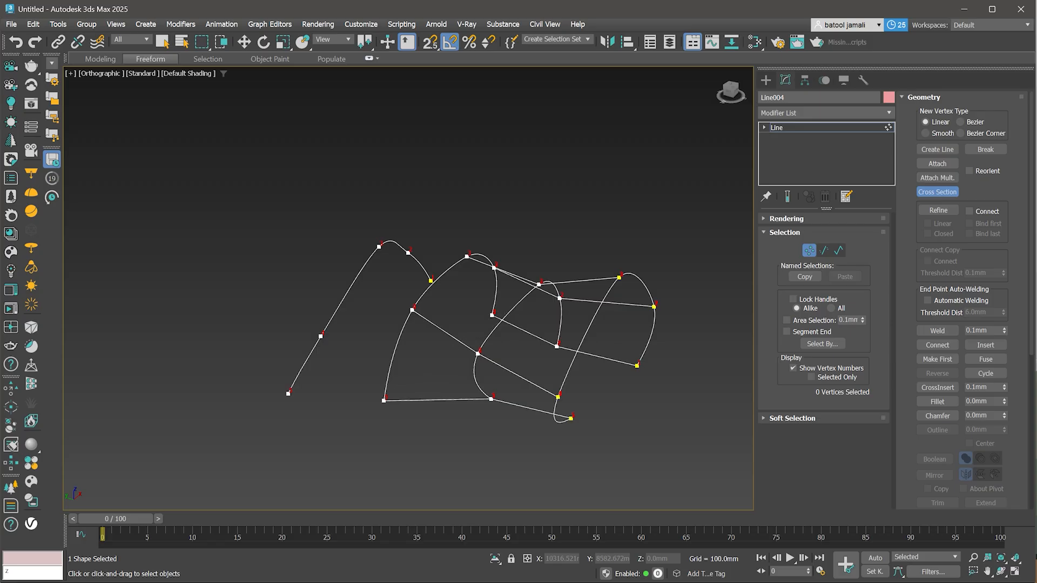
key("ctrl+z")
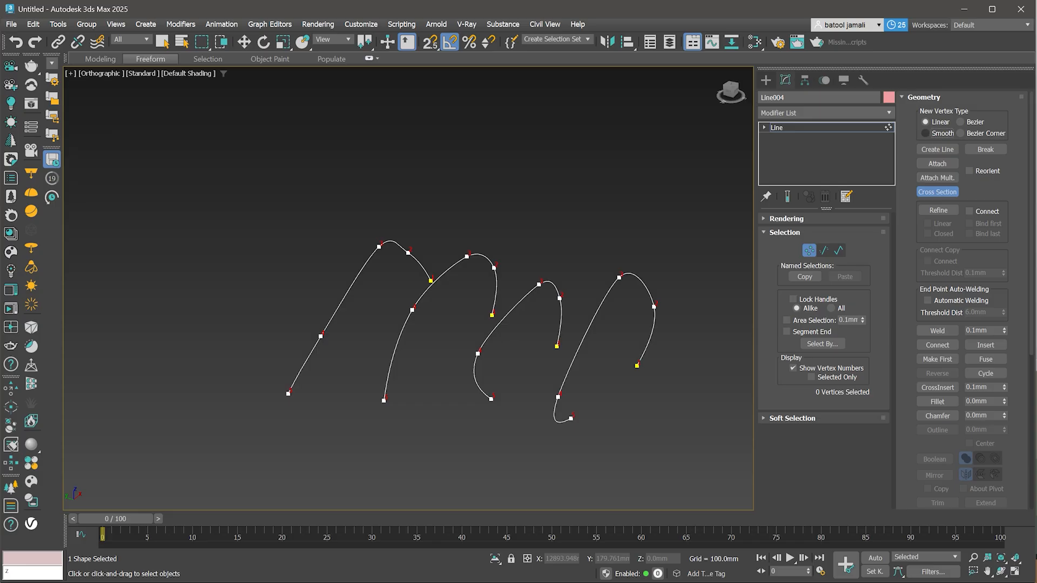
- Switch the new vertex type to Smooth and cross-section the four curves in order from right to left
left_click(925, 133)
left_click(509, 322)
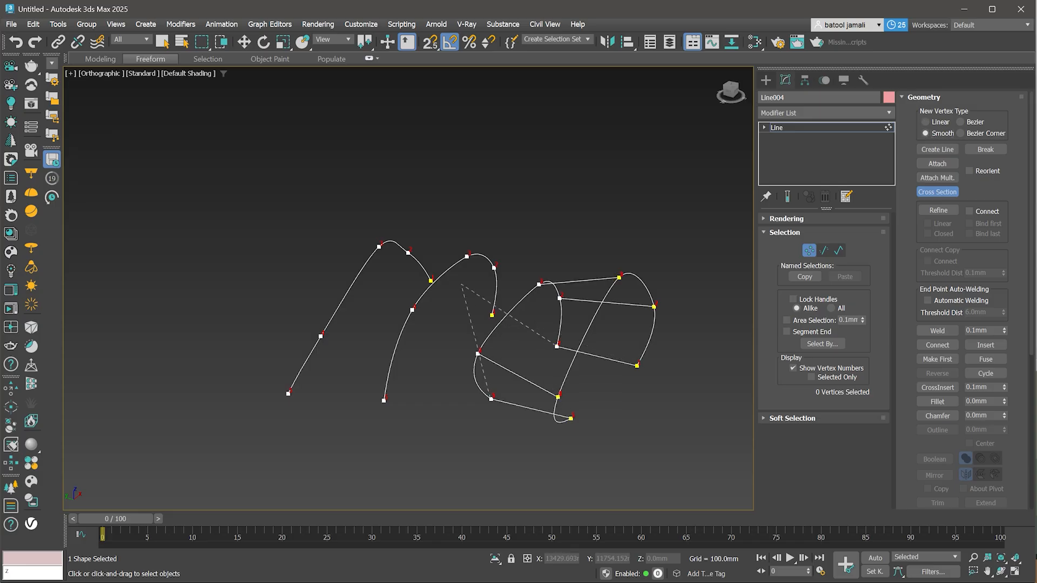
left_click(450, 272)
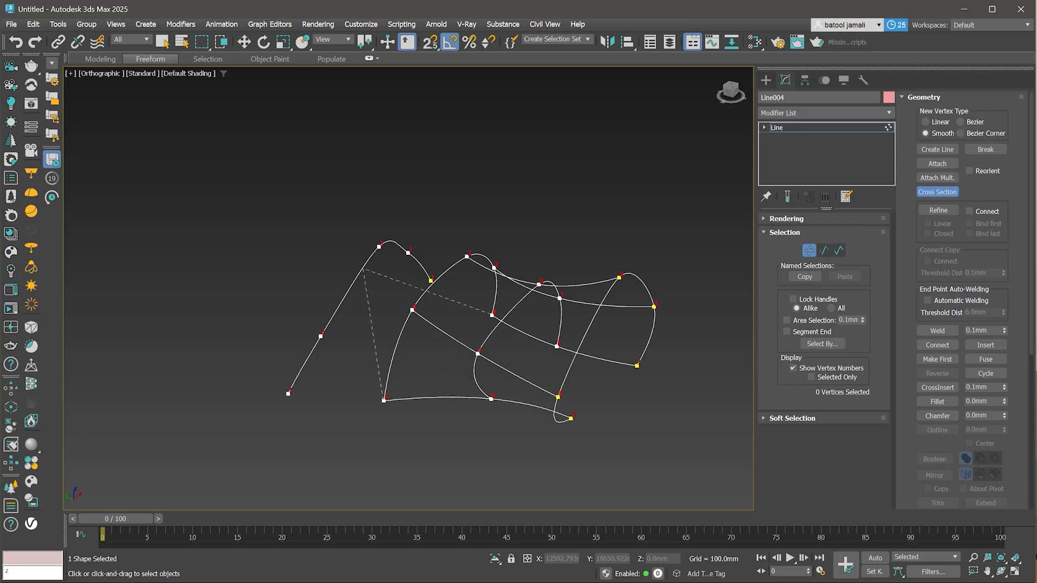
left_click(359, 271)
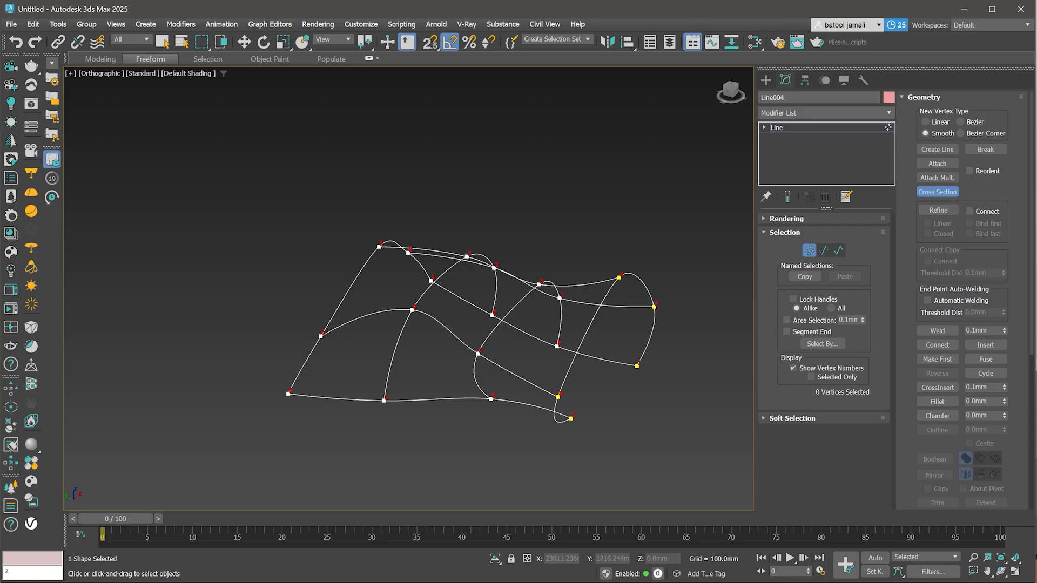
- Apply a Surface modifier to the cross-sectioned spline object
left_click(799, 128)
left_click(810, 113)
type("s")
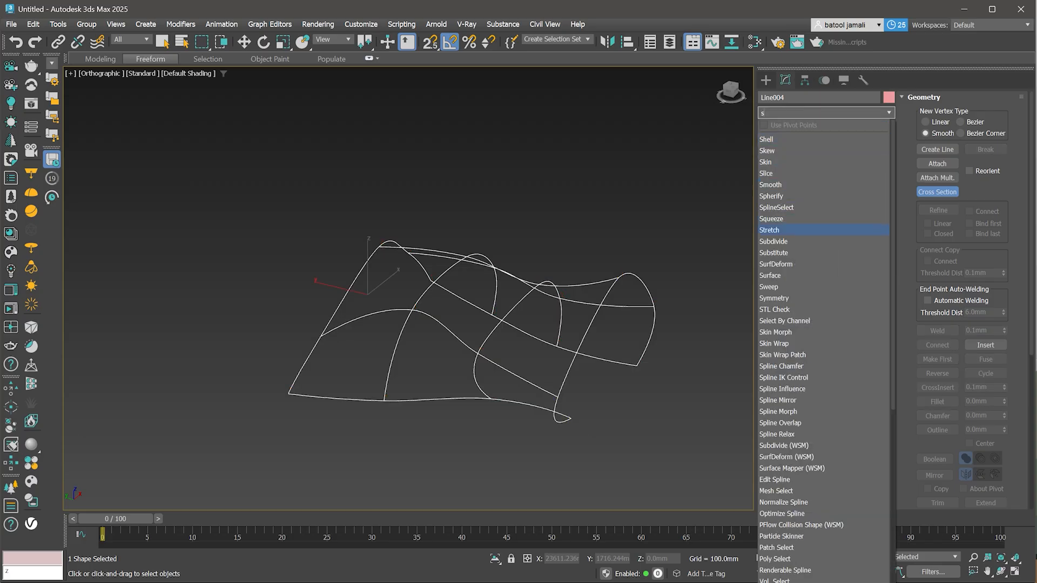
key("Return")
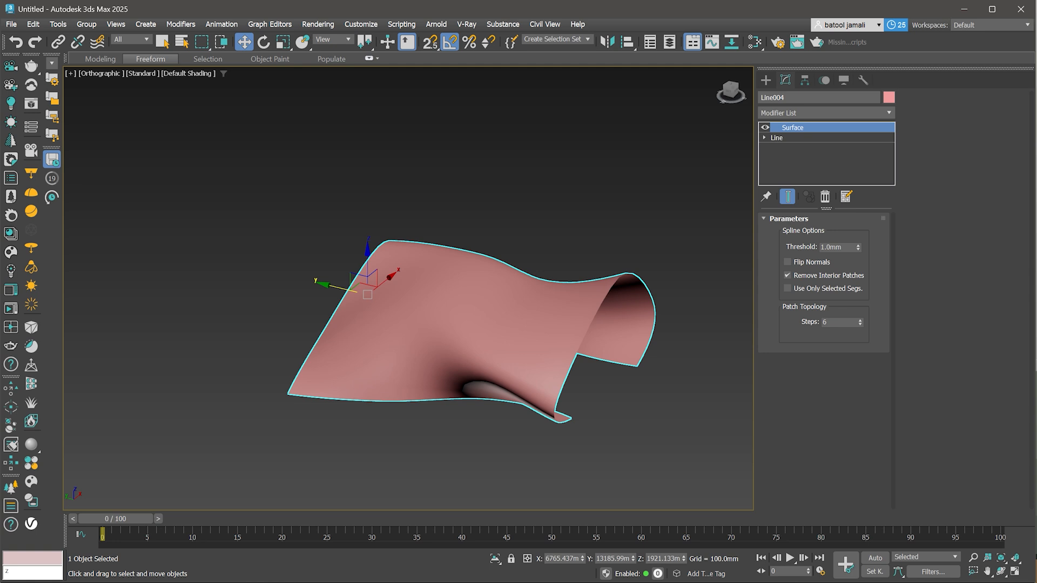
- Enable Flip Normals on the Surface modifier and set its patch Steps to 7
middle_click_drag(486, 314, 532, 324, "alt")
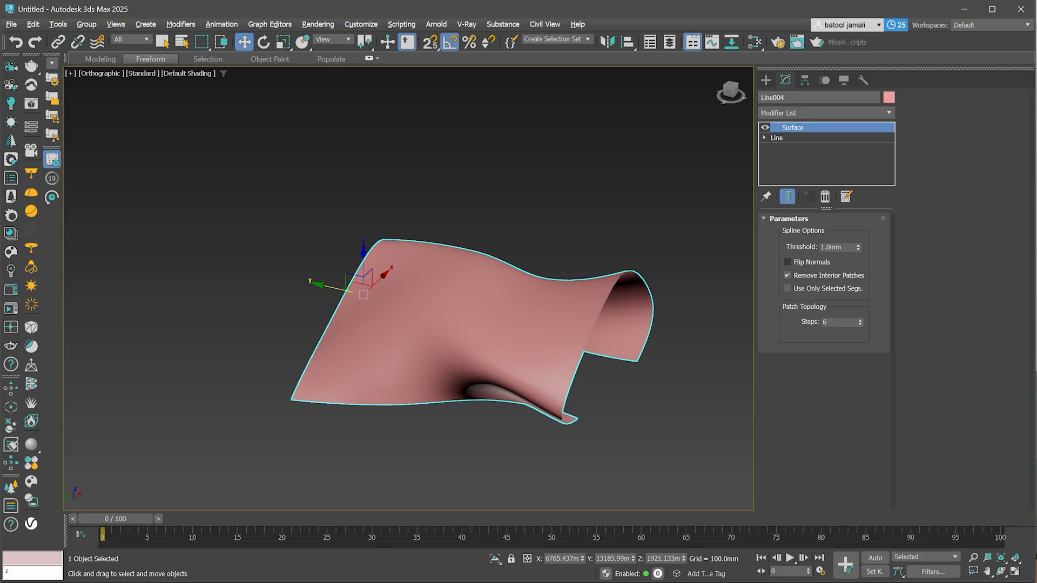
left_click(787, 262)
left_click(788, 262)
left_click(787, 262)
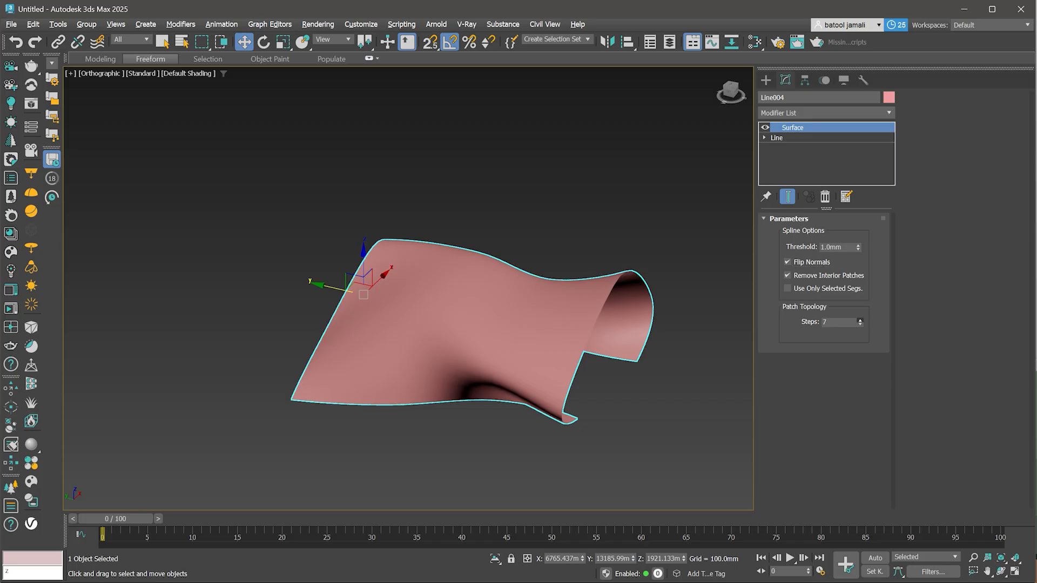
double_click(837, 322)
type("867")
key("Return")
- Add a TurboSmooth modifier on top of the Surface and set its Iterations to 2
left_click(826, 113)
type("t")
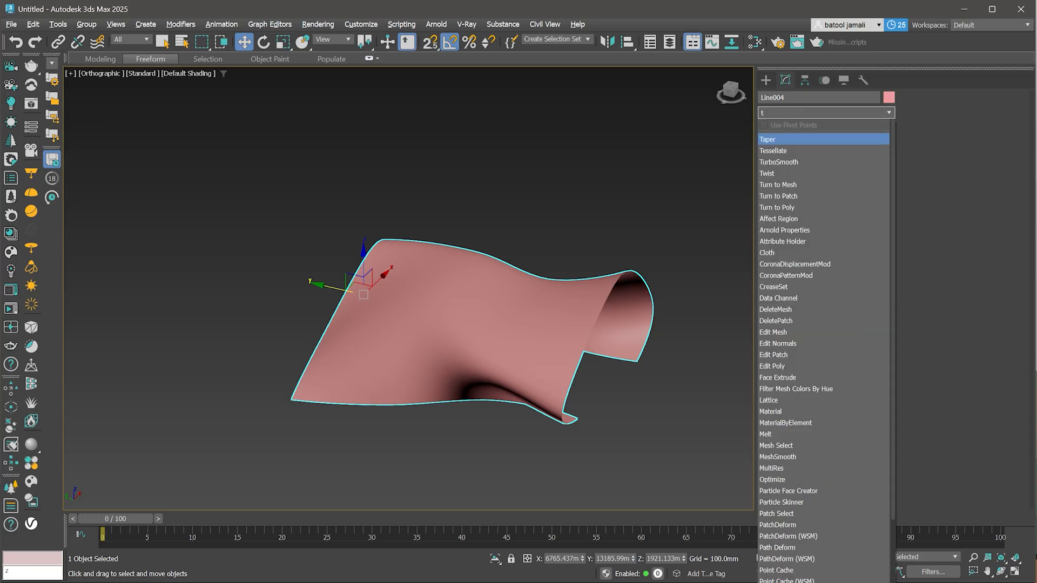
key("Down")
key("Down")
key("Return")
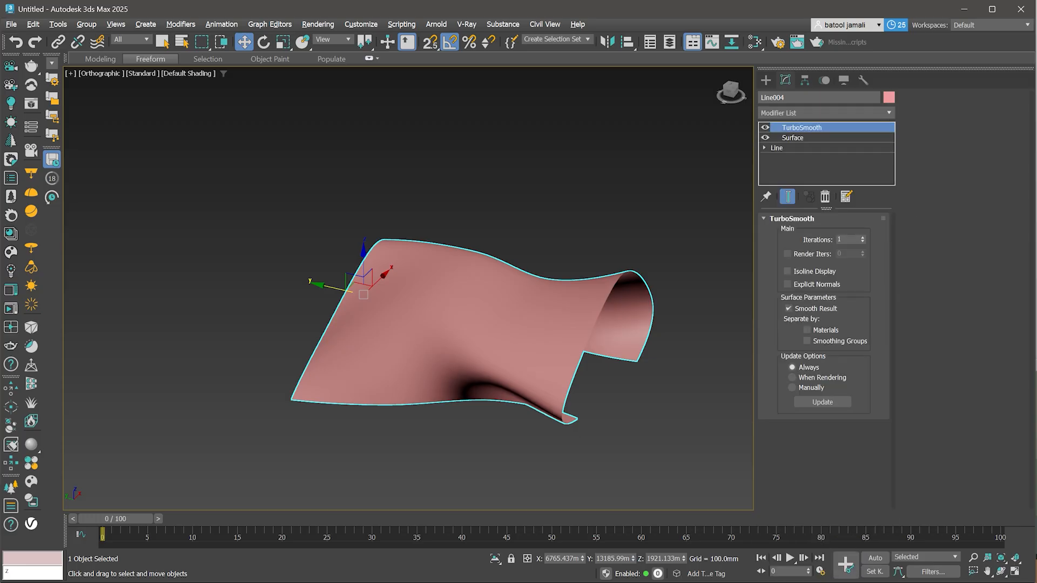
left_click(863, 237)
- Lower the Surface modifier's patch Steps to 4
key("F4")
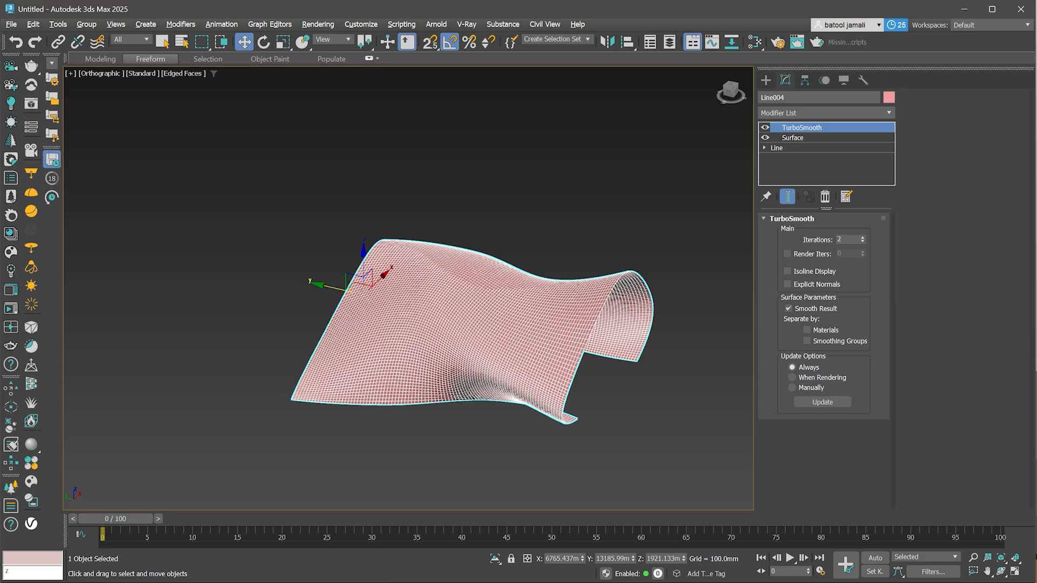
left_click(793, 137)
key("F4")
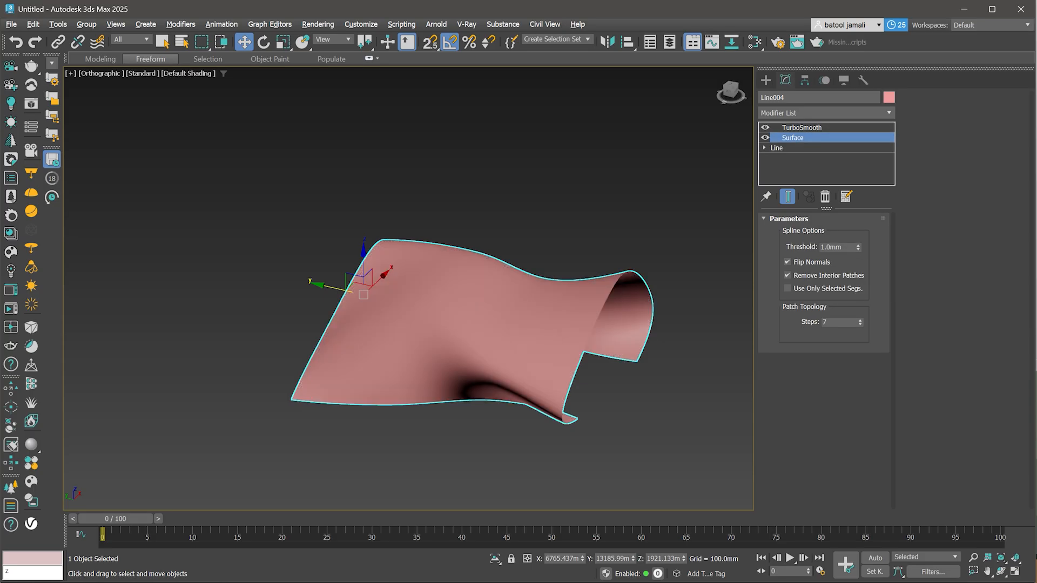
left_click(860, 324)
left_click(860, 324)
left_click(860, 324)
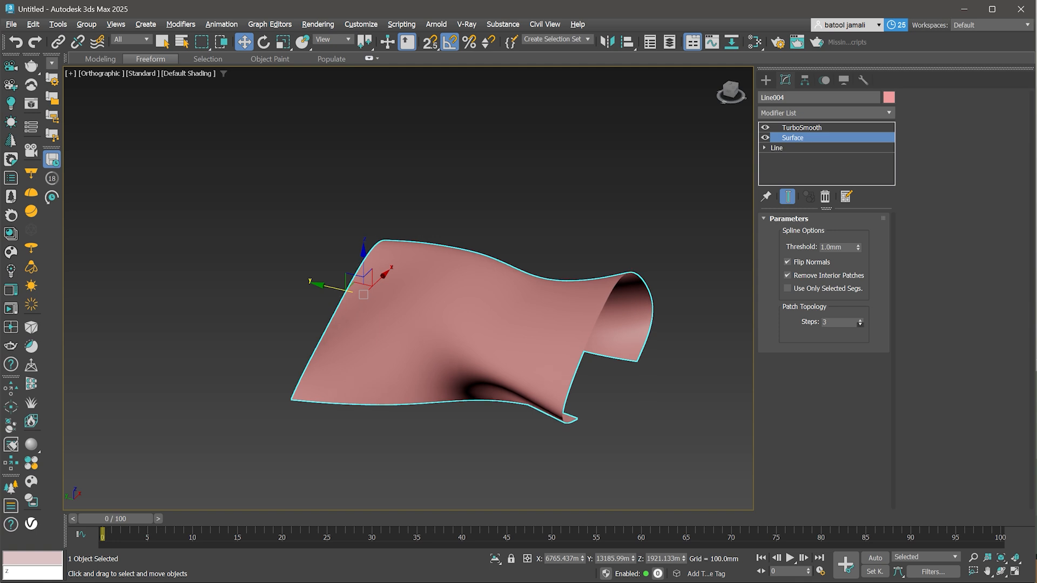
left_click(861, 324)
left_click(860, 319)
left_click(860, 319)
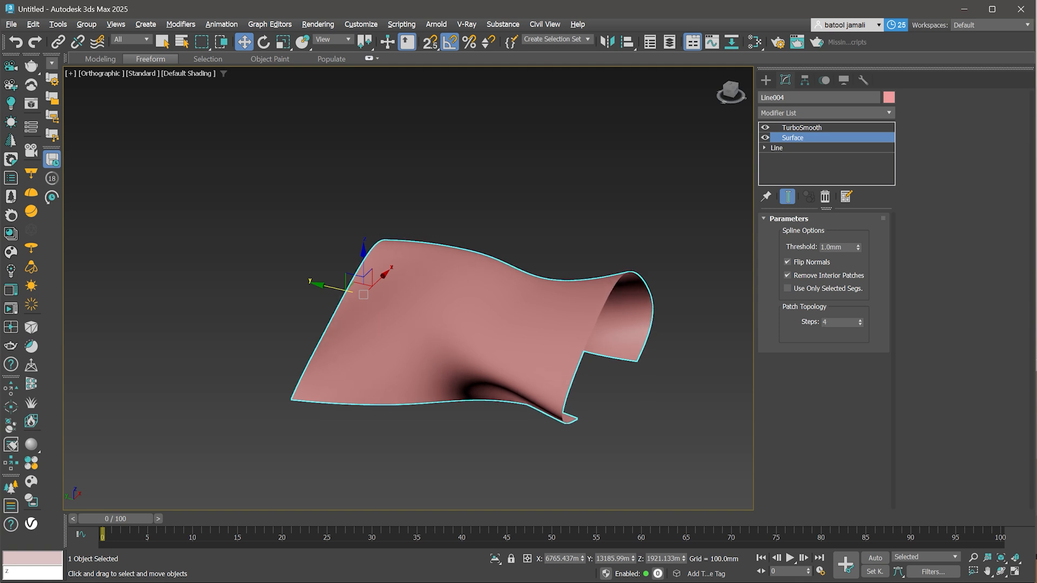
- Inspect the smoothed surface closely, toggling the end-result display at the Surface and TurboSmooth levels
left_click(787, 197)
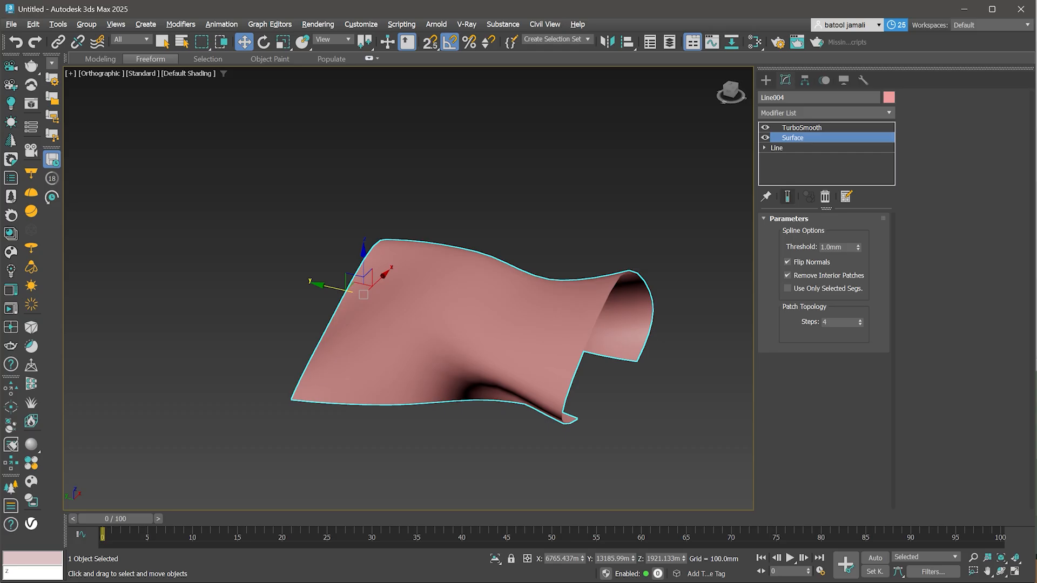
scroll(515, 397, "up", 4)
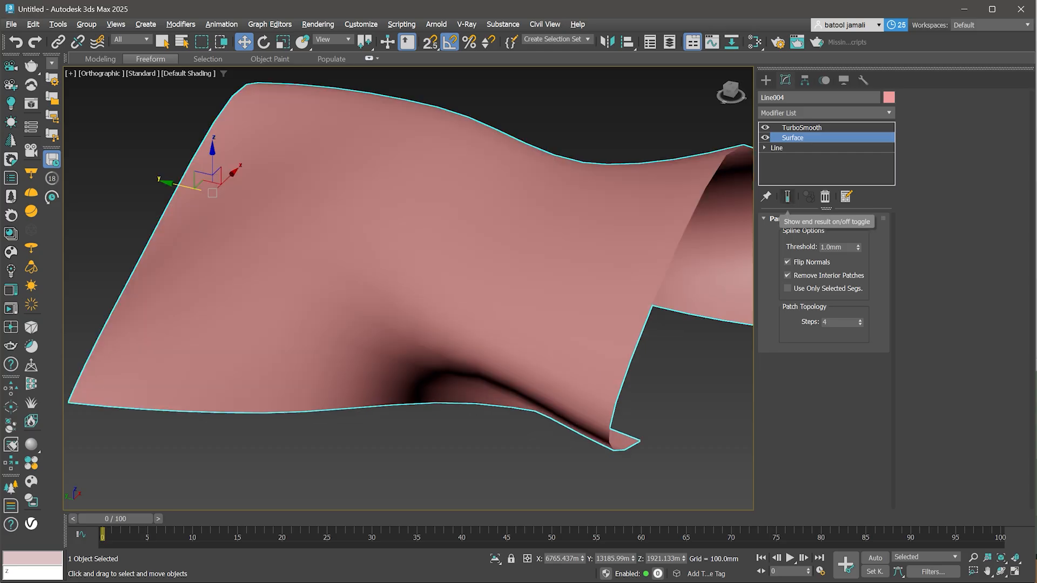
left_click(788, 196)
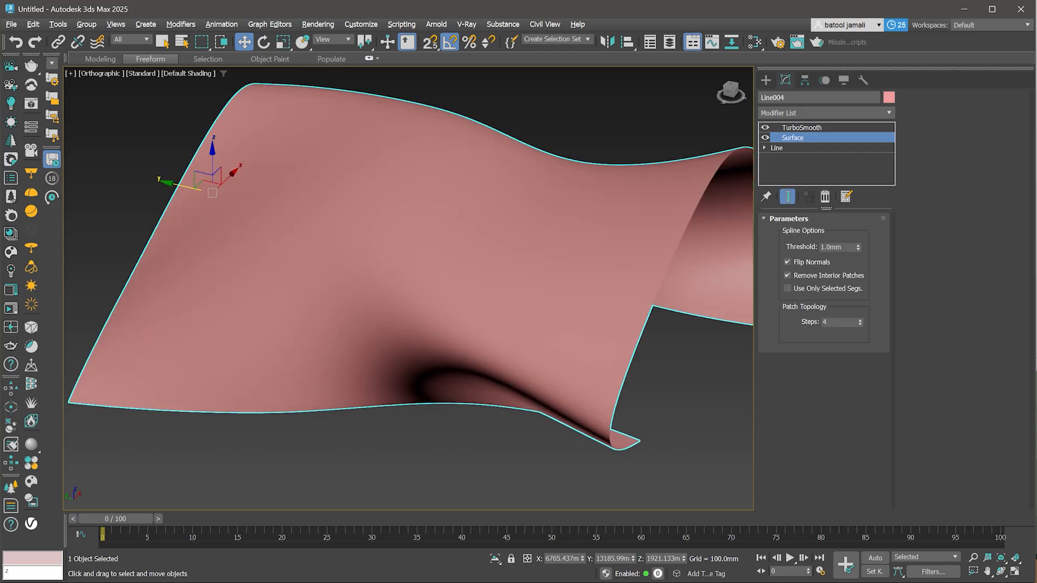
left_click(802, 127)
scroll(460, 275, "down", 4)
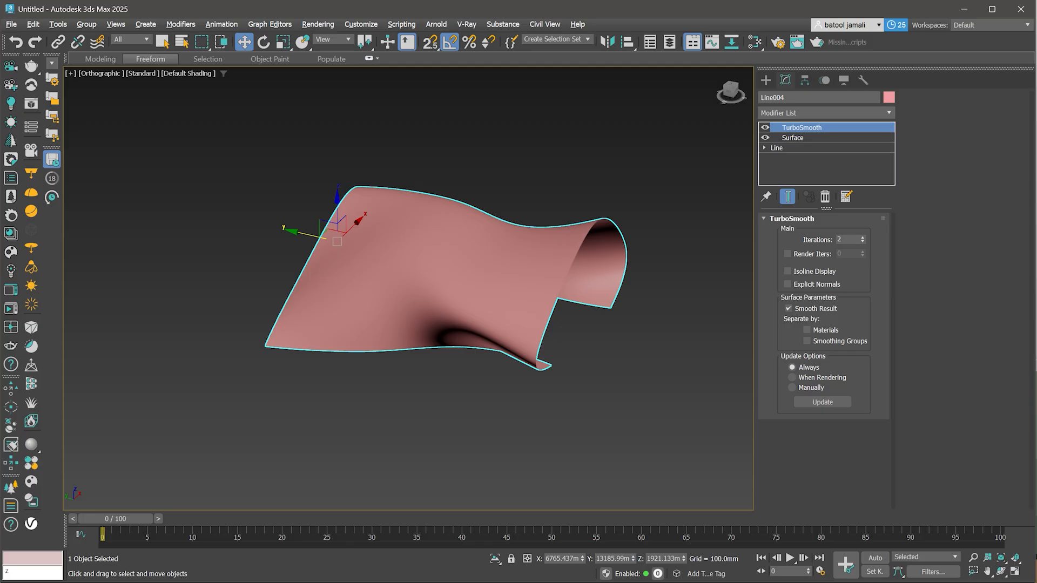
middle_click_drag(461, 274, 333, 259, "alt")
- At the Line's vertex level with the end result shown, select two central vertices and move them to reshape the surface
left_click(777, 148)
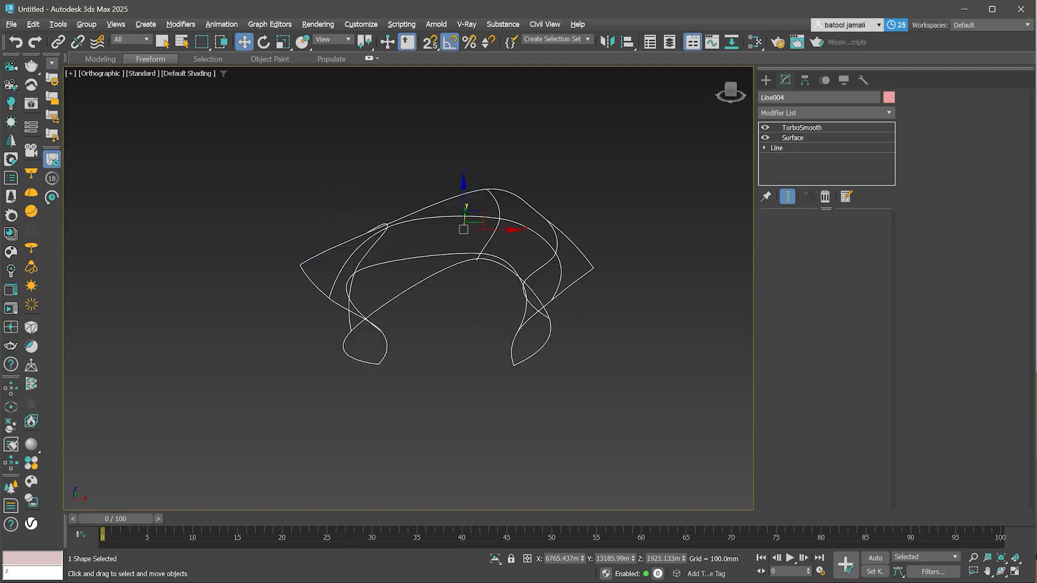
left_click(809, 251)
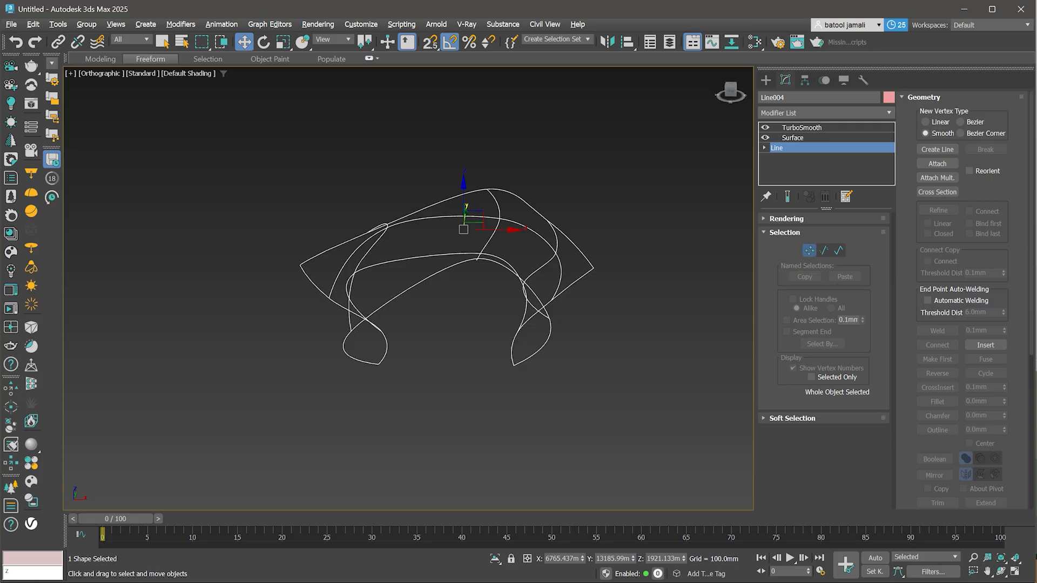
middle_click_drag(460, 302, 411, 304, "alt")
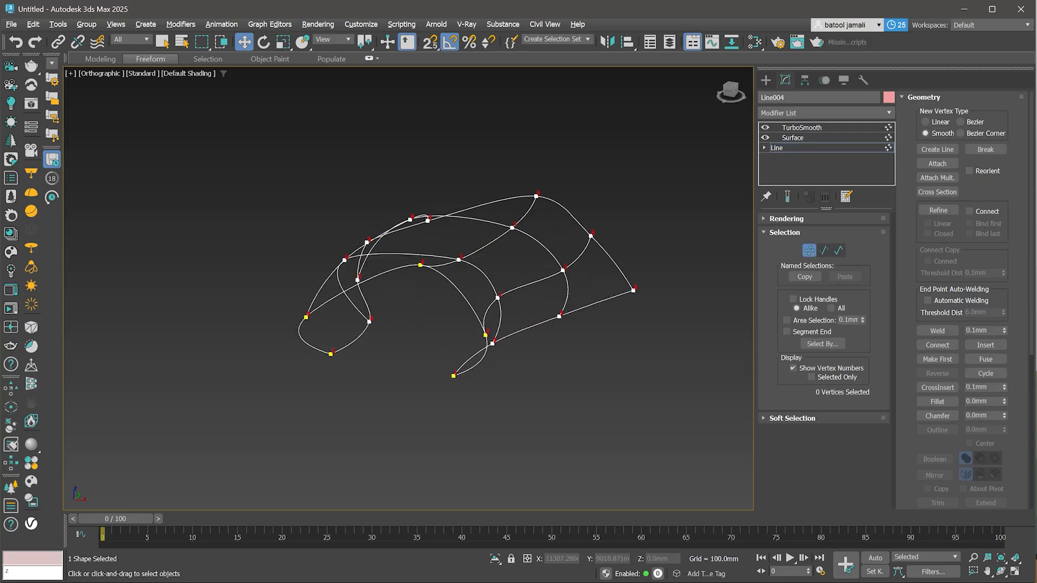
left_click(559, 317)
left_click_drag(590, 322, 612, 332)
scroll(568, 311, "up", 4)
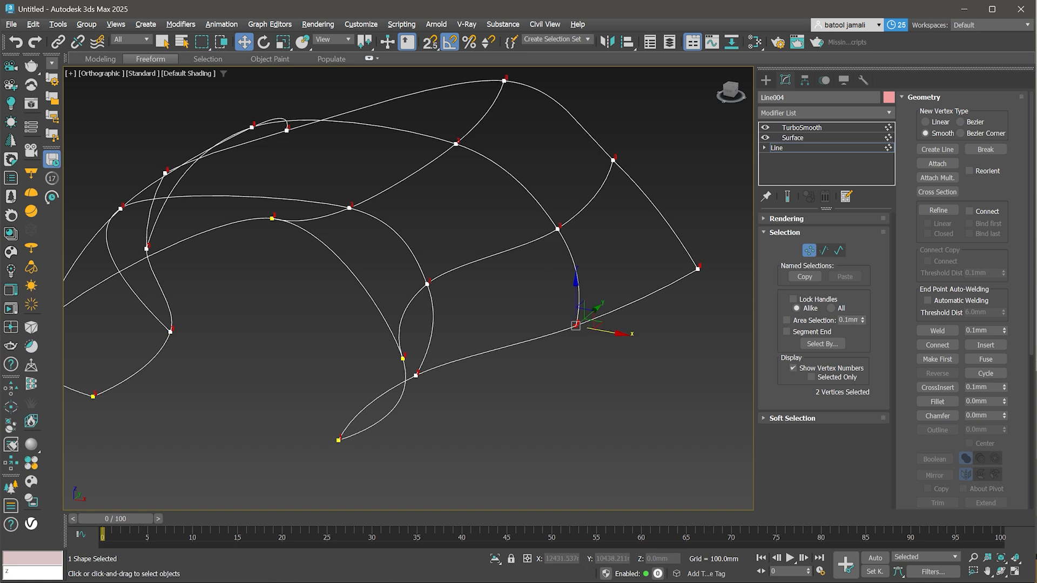
key("ctrl+z")
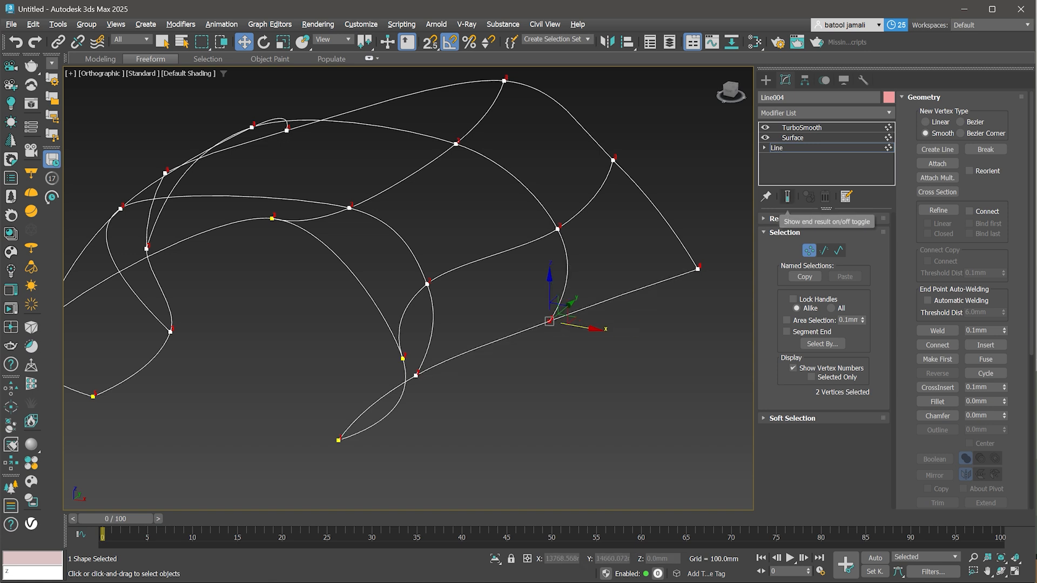
left_click(788, 196)
key("z")
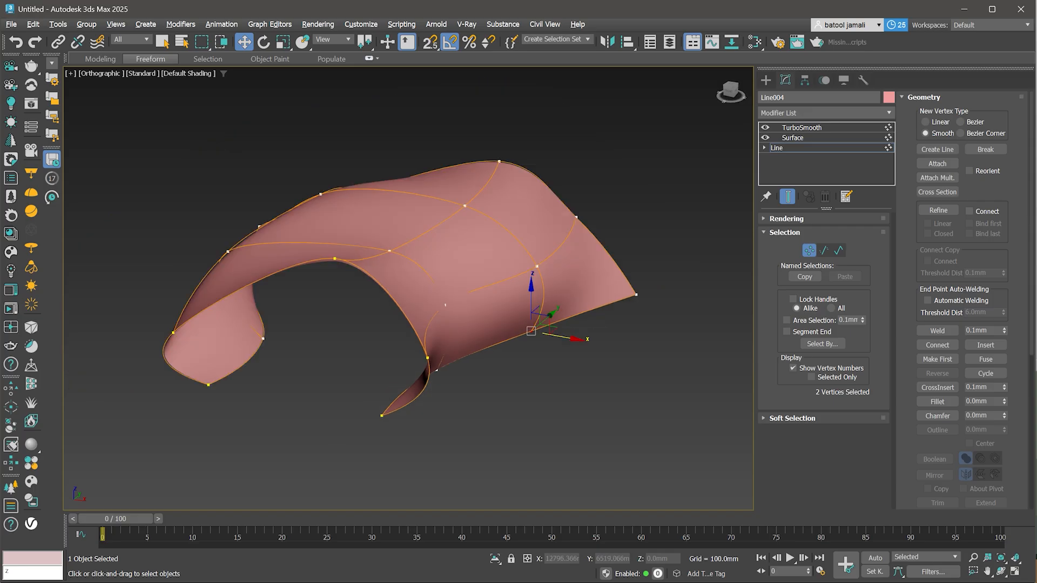
left_click_drag(531, 331, 583, 286)
middle_click_drag(373, 310, 311, 303, "alt")
scroll(470, 327, "down", 4)
left_click_drag(441, 365, 463, 330)
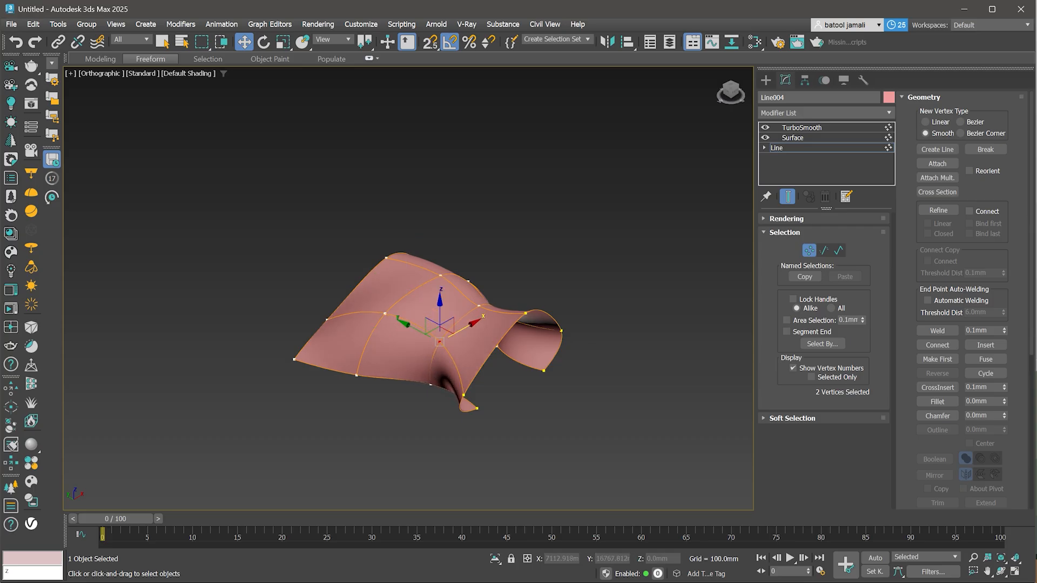
- Drag a spline vertex upward to pull one side of the surface into a tall arching peak, then leave vertex level
left_click_drag(335, 320, 327, 204)
middle_click_drag(328, 206, 453, 190, "alt")
left_click_drag(381, 391, 382, 392)
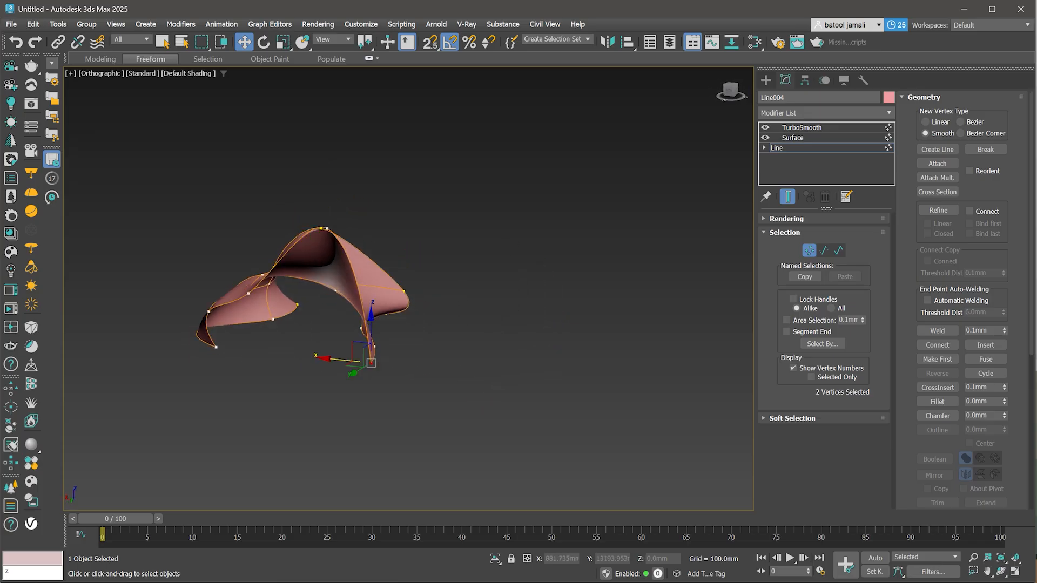
left_click_drag(345, 360, 288, 354)
middle_click_drag(292, 354, 208, 361, "alt")
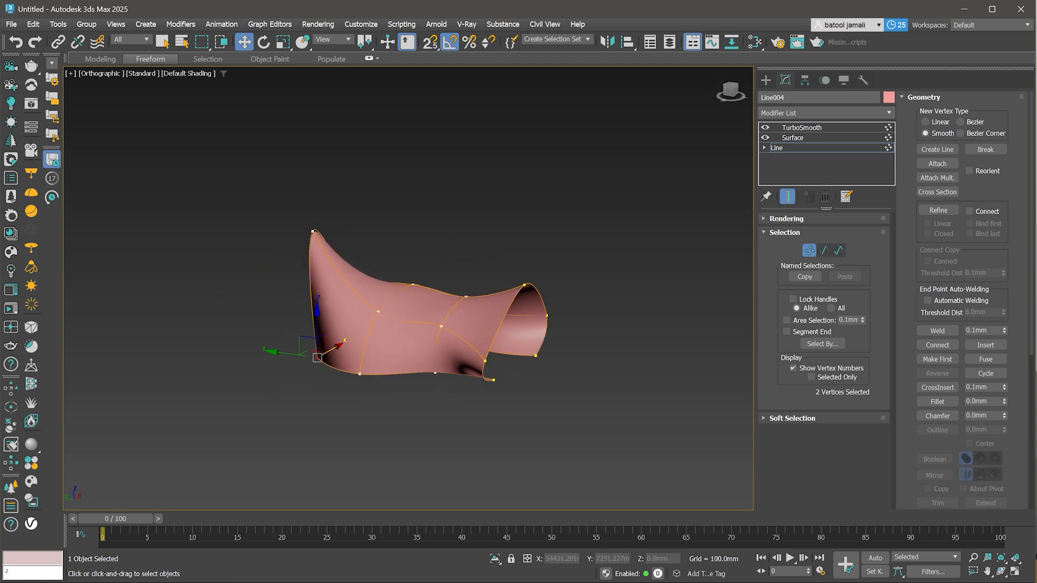
key("1")
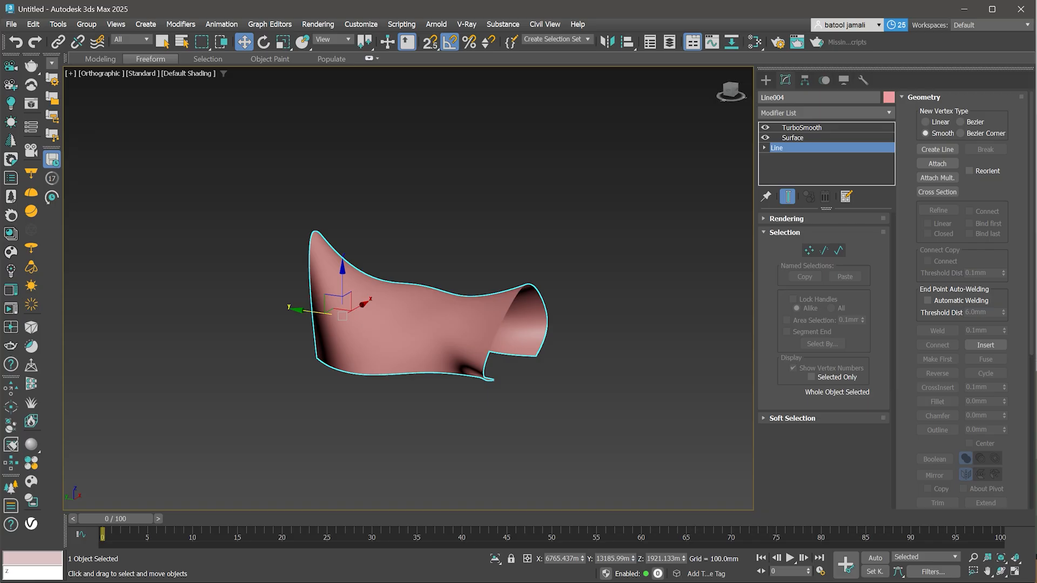
- Add a Shell modifier above TurboSmooth to give the surface thickness
left_click(801, 128)
scroll(529, 384, "up", 4)
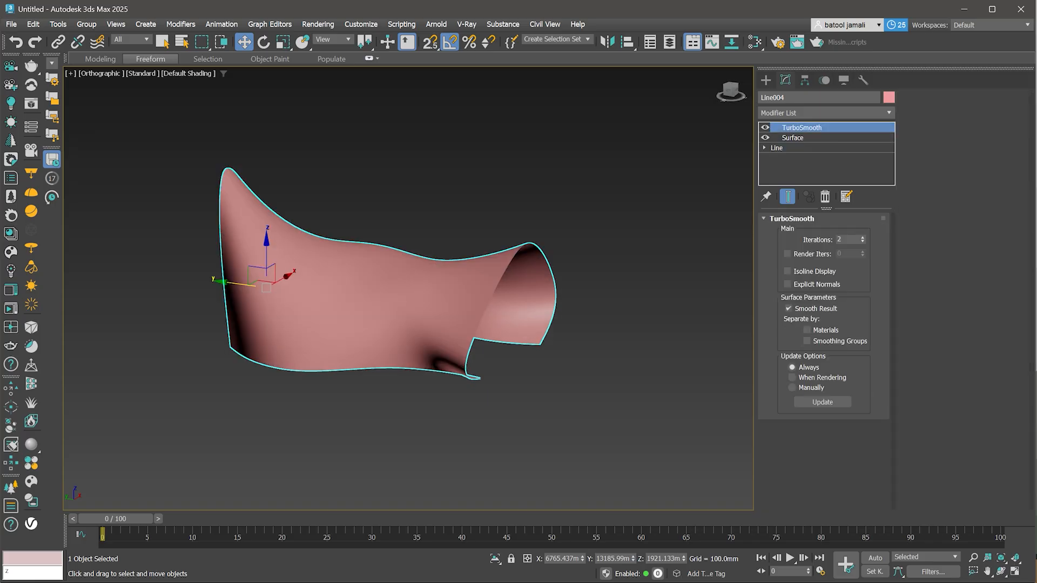
mouse_move(529, 383)
middle_mouse_down("alt")
mouse_move(400, 378)
mouse_move(510, 381)
middle_mouse_up("alt")
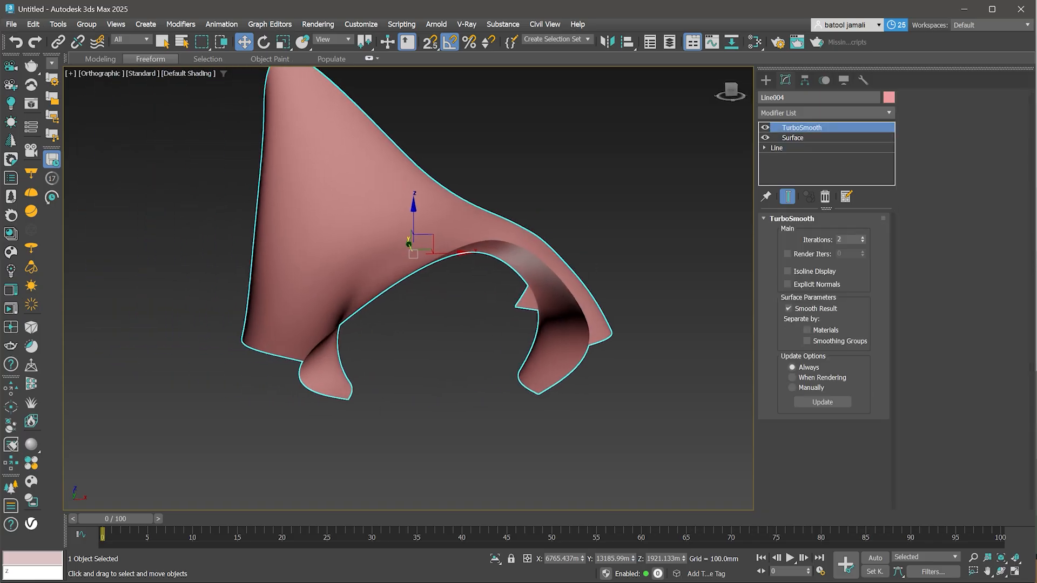
left_click(826, 113)
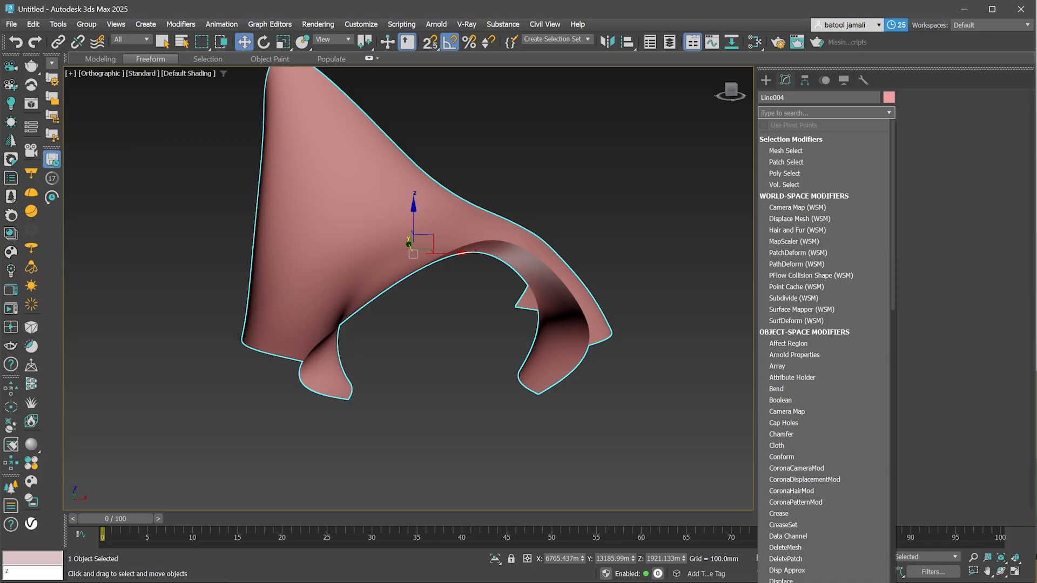
type("she")
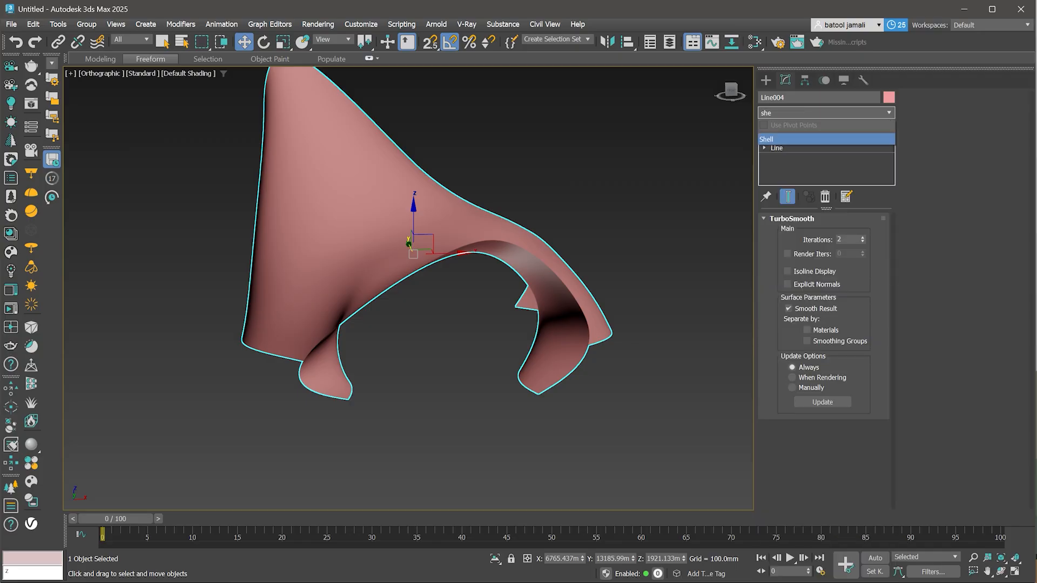
key("Return")
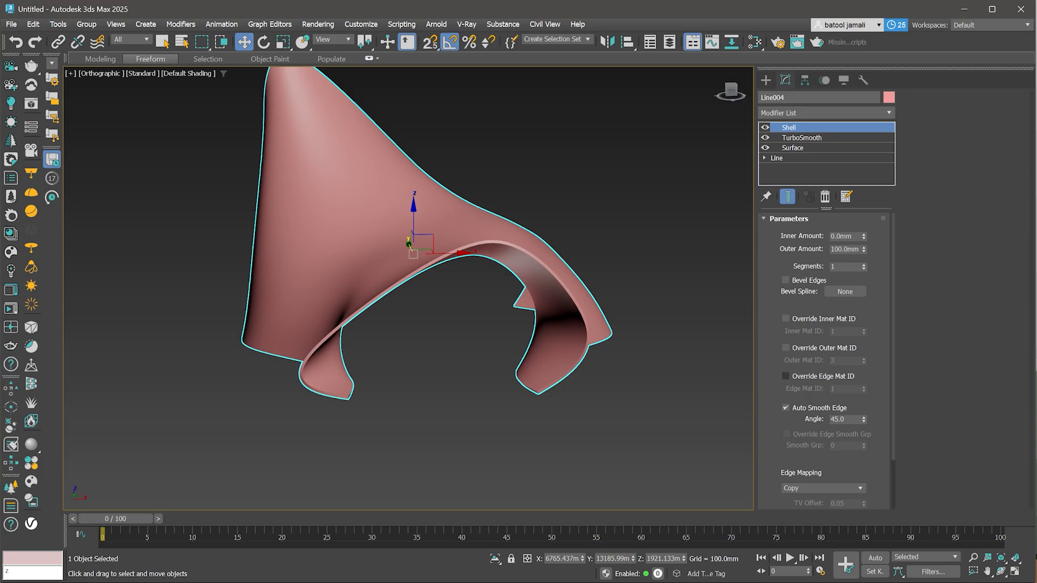
- Set the Shell's outer amount to 200 mm and deselect the object
double_click(844, 249)
type("200")
key("Return")
left_click(596, 382)
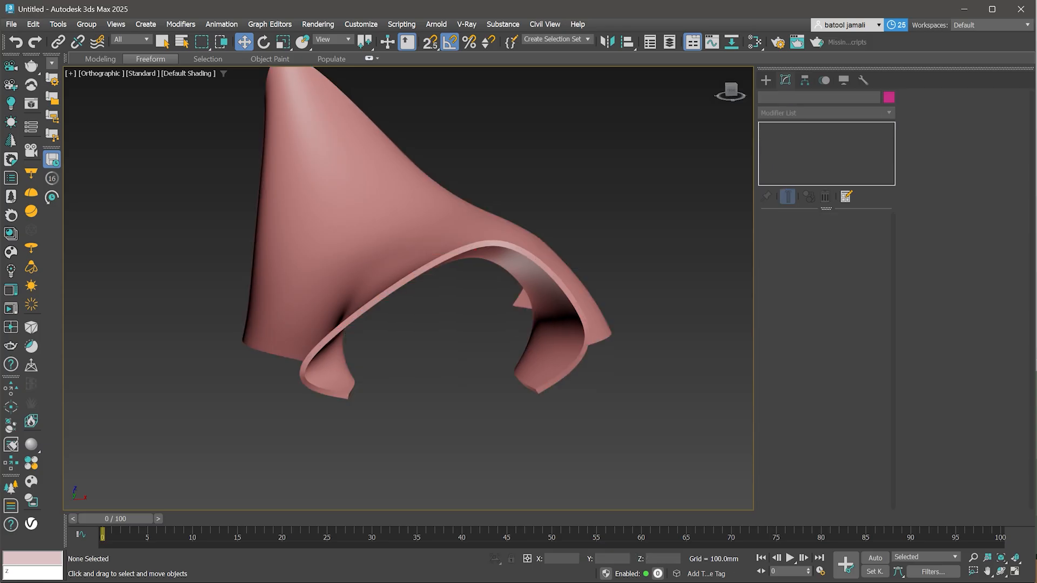
- Reselect the shell and add a Slice modifier on top of the stack
scroll(596, 382, "down", 3)
middle_click_drag(594, 381, 573, 358, "alt")
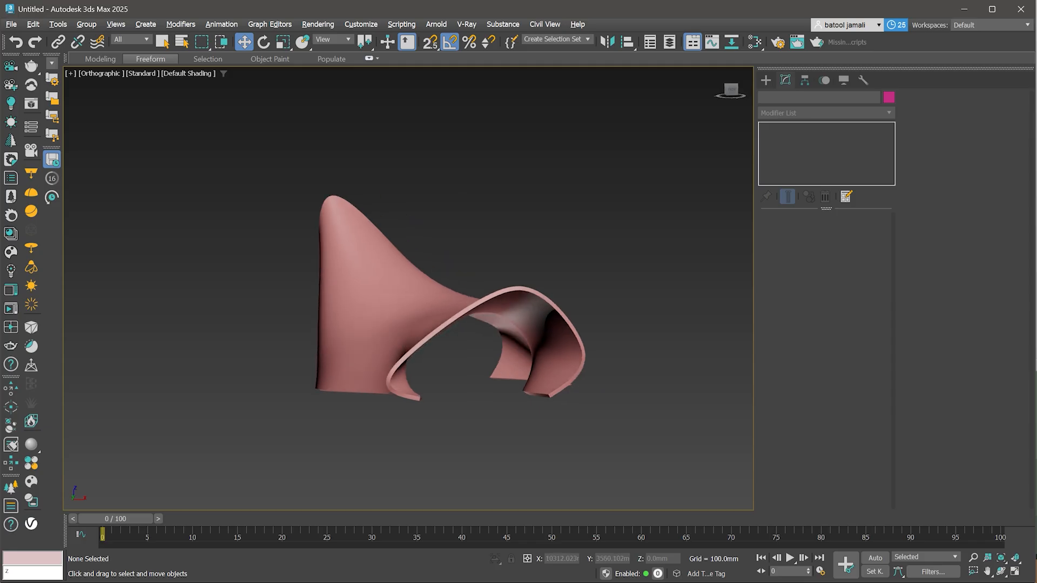
left_click(565, 348)
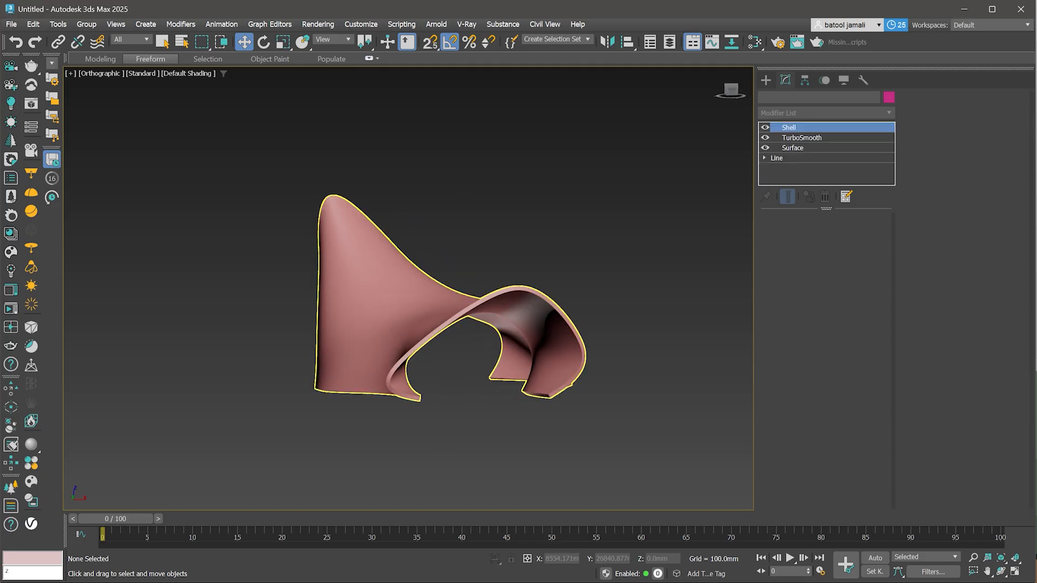
left_click(827, 113)
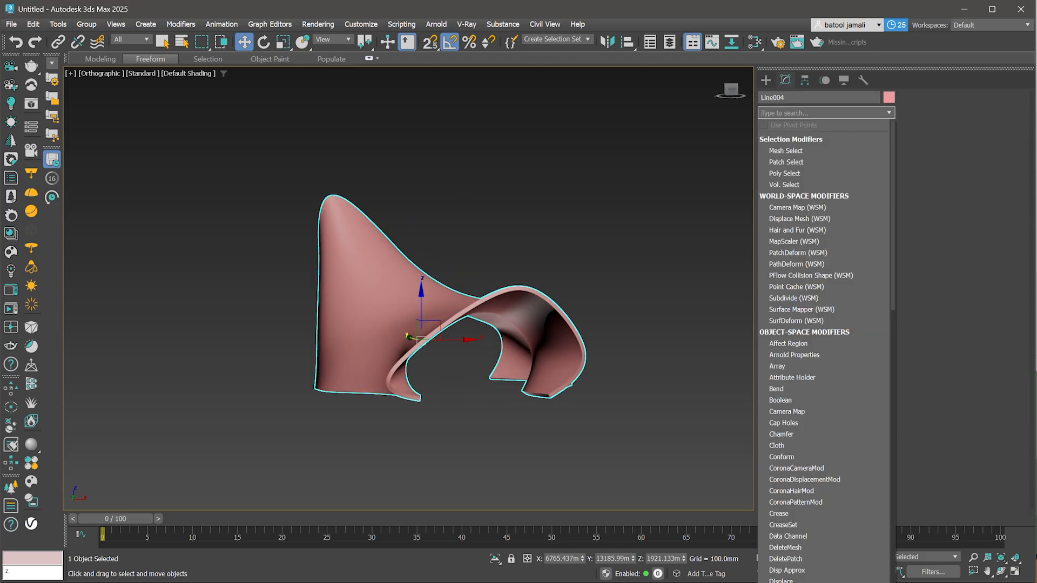
type("sl")
key("Return")
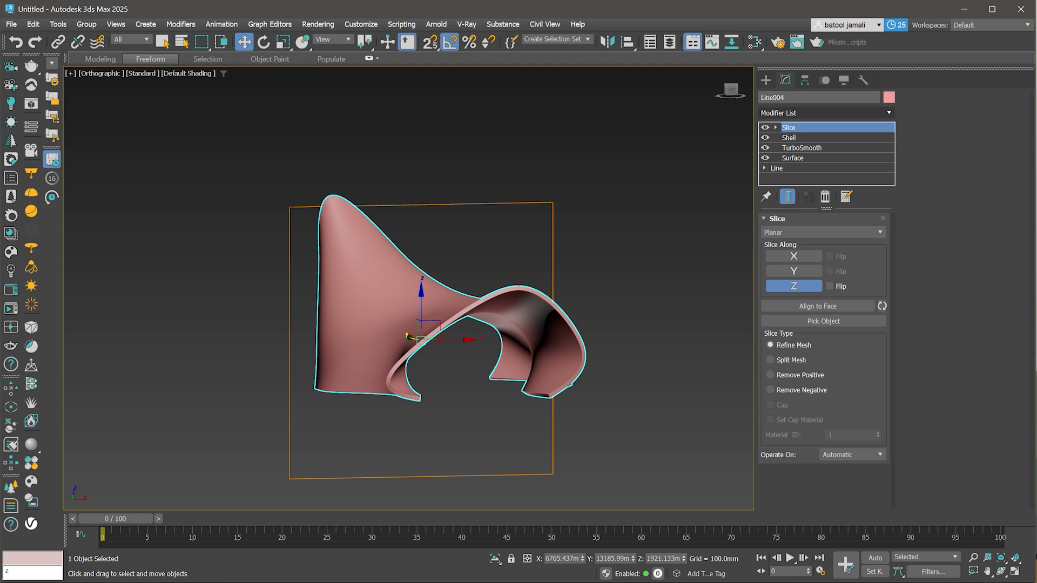
- Configure the Slice to cut along Y with Remove Negative, and enter its slice plane level
left_click(794, 257)
left_click(793, 271)
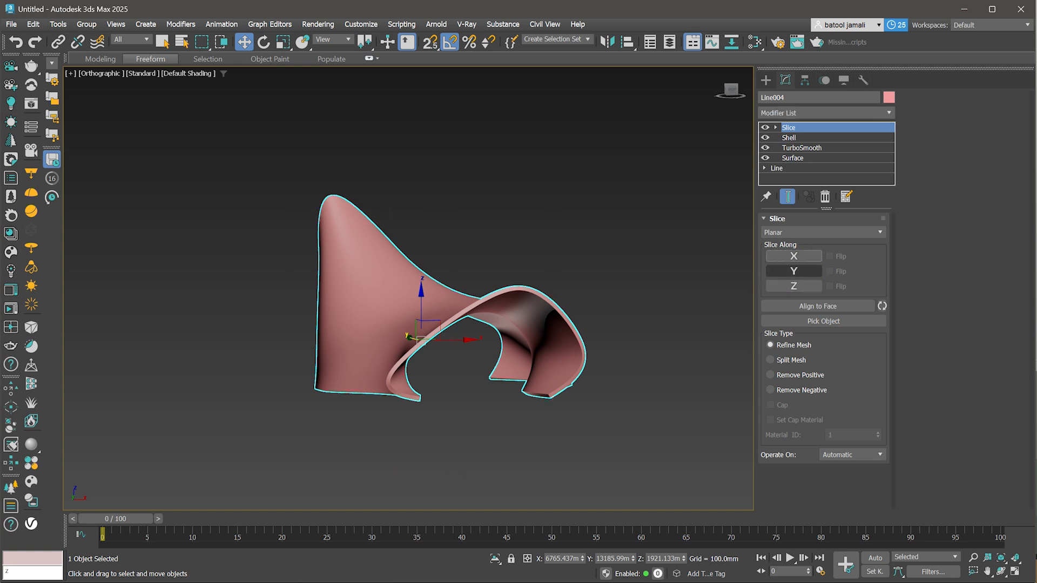
left_click(771, 390)
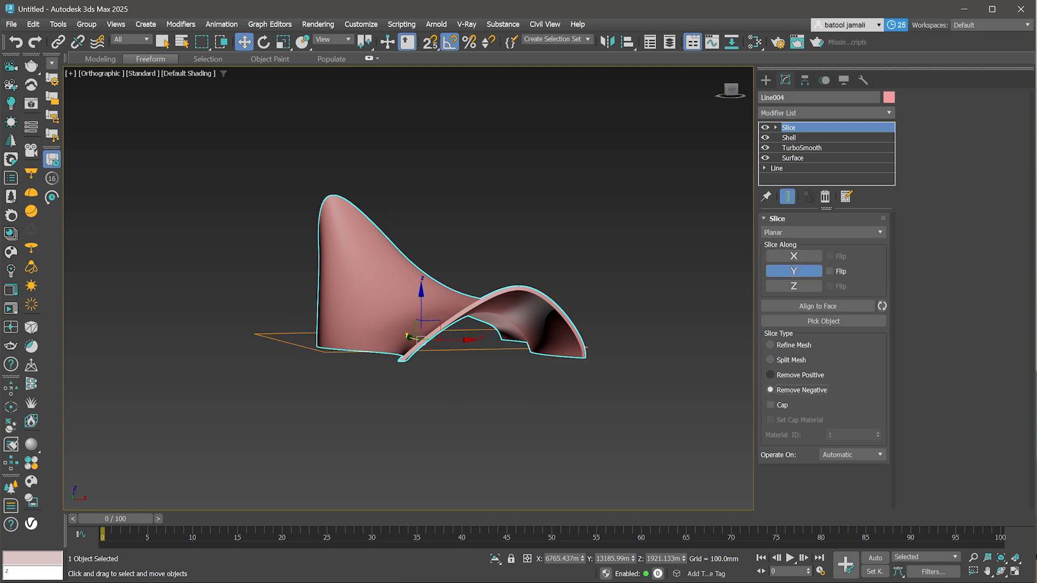
key("1")
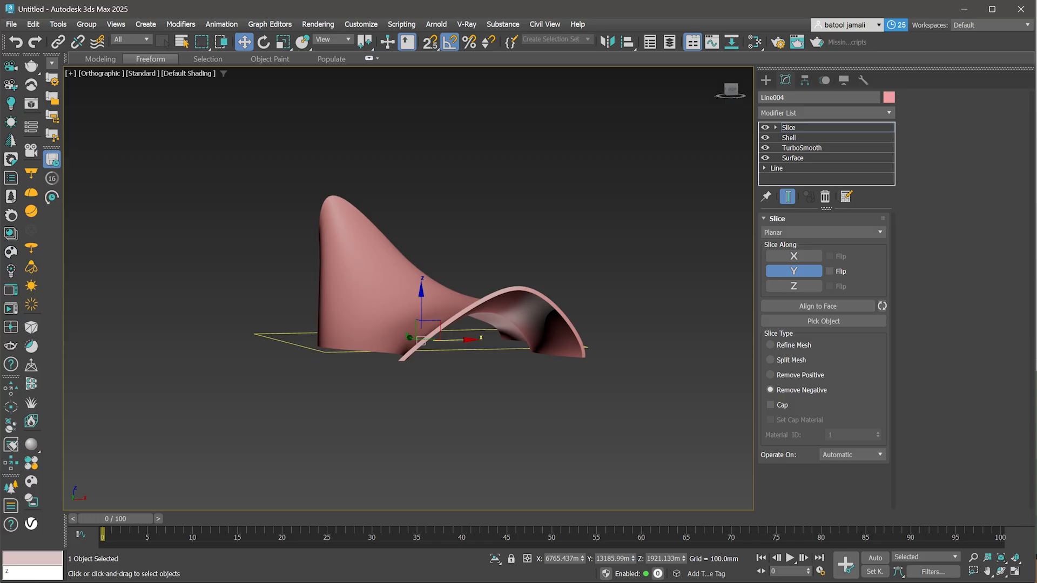
- Place the slice plane at Z 0, then raise it slightly to about 258 mm
double_click(664, 559)
type("0")
key("Return")
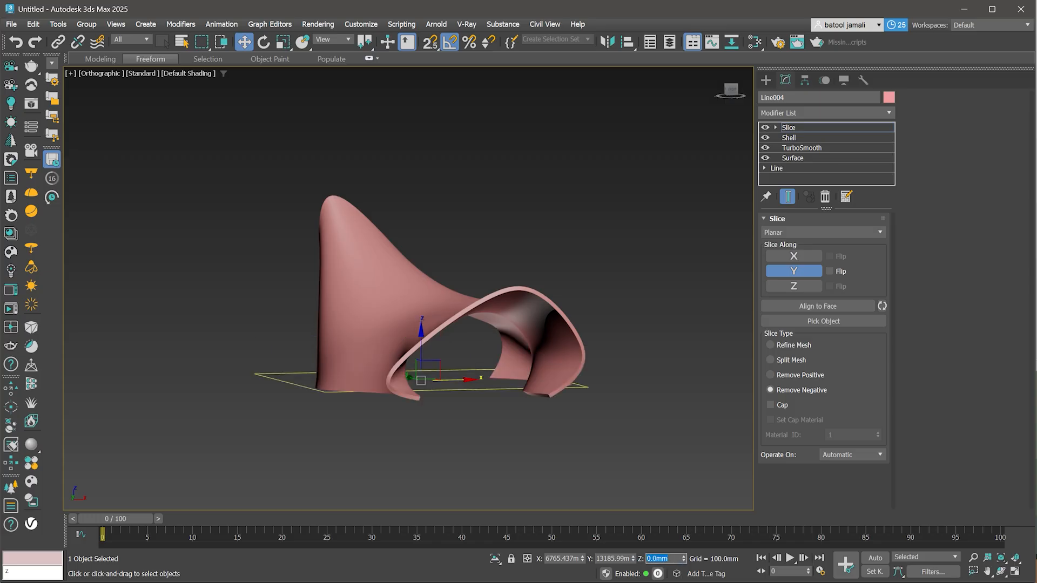
left_click_drag(422, 347, 421, 341)
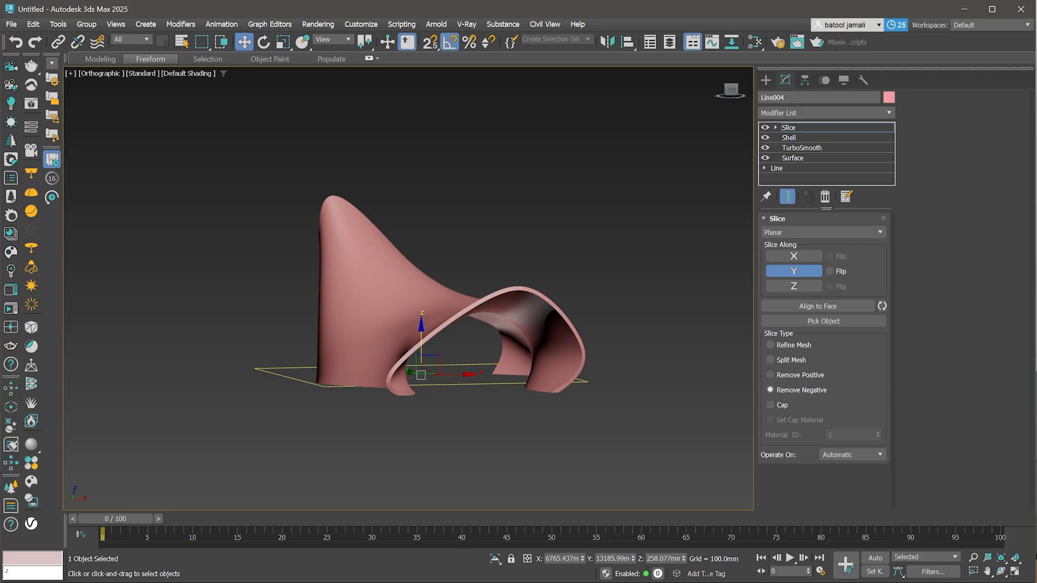
- Add a Cap Holes modifier above the Slice to close the cut base
left_click(789, 127)
middle_click_drag(519, 345, 526, 278, "alt")
scroll(526, 278, "up", 4)
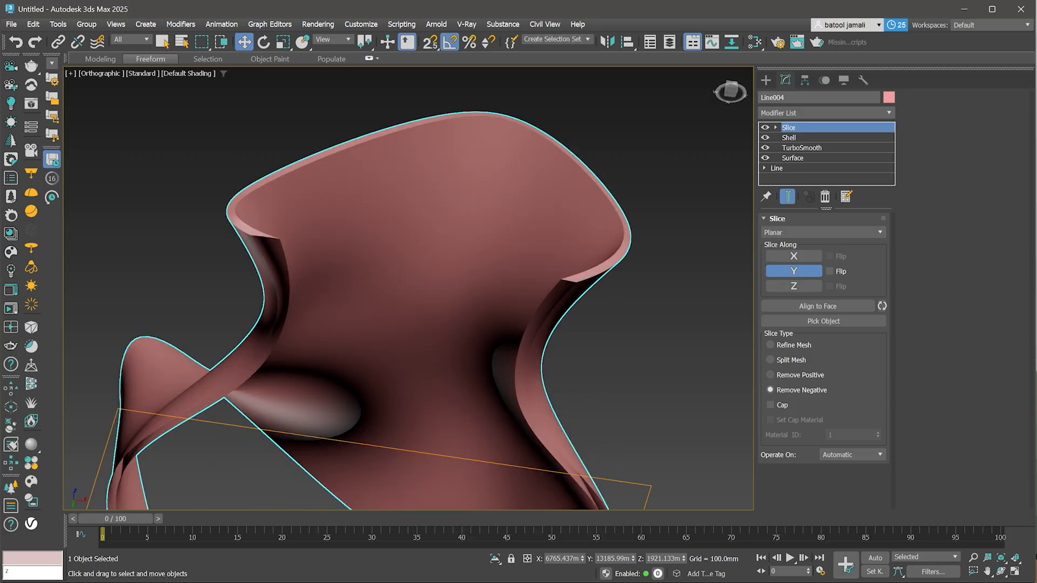
key("c")
left_click(533, 315)
left_click(826, 112)
type("ca")
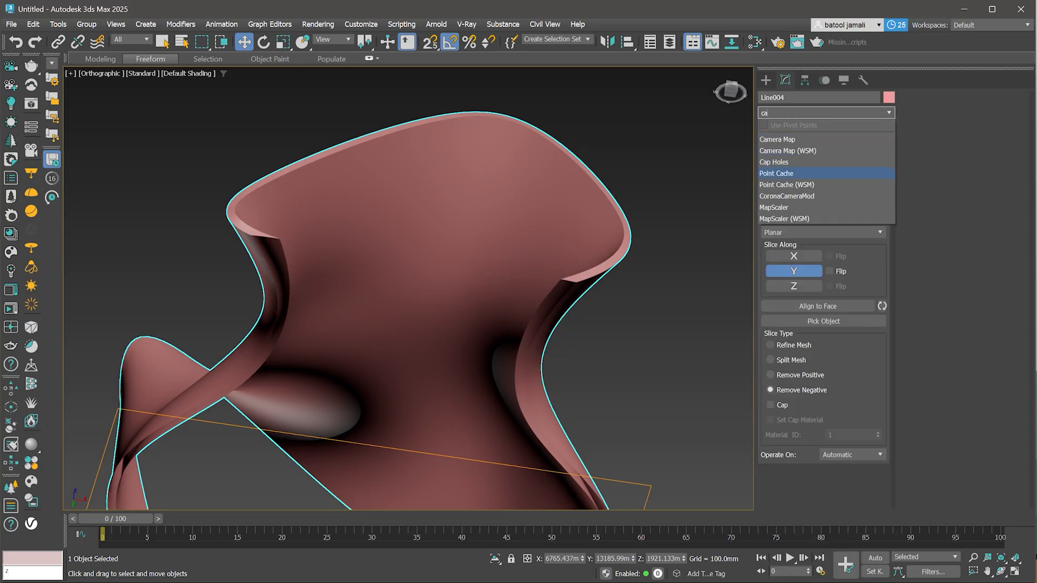
key("Return")
- Add an FFD 4x4x4 modifier on top of the stack
scroll(527, 257, "down", 4)
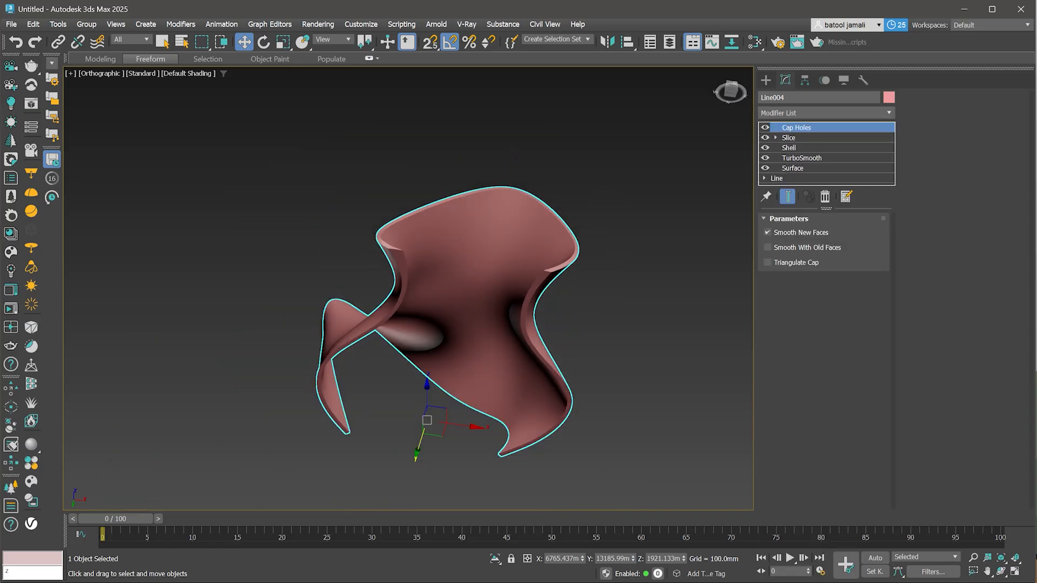
middle_click_drag(527, 257, 583, 354, "alt")
left_click(827, 112)
type("ff")
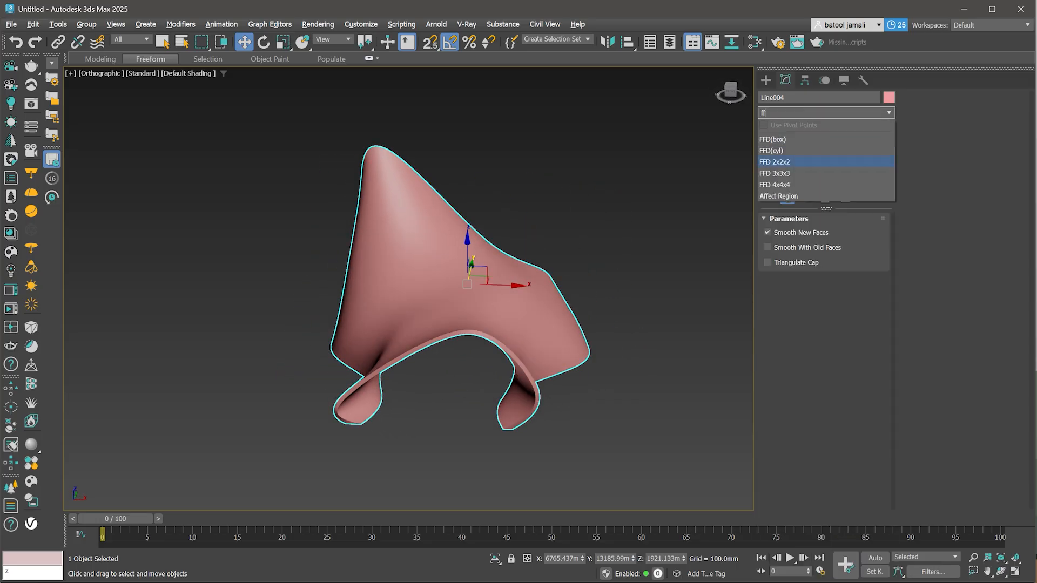
key("Return")
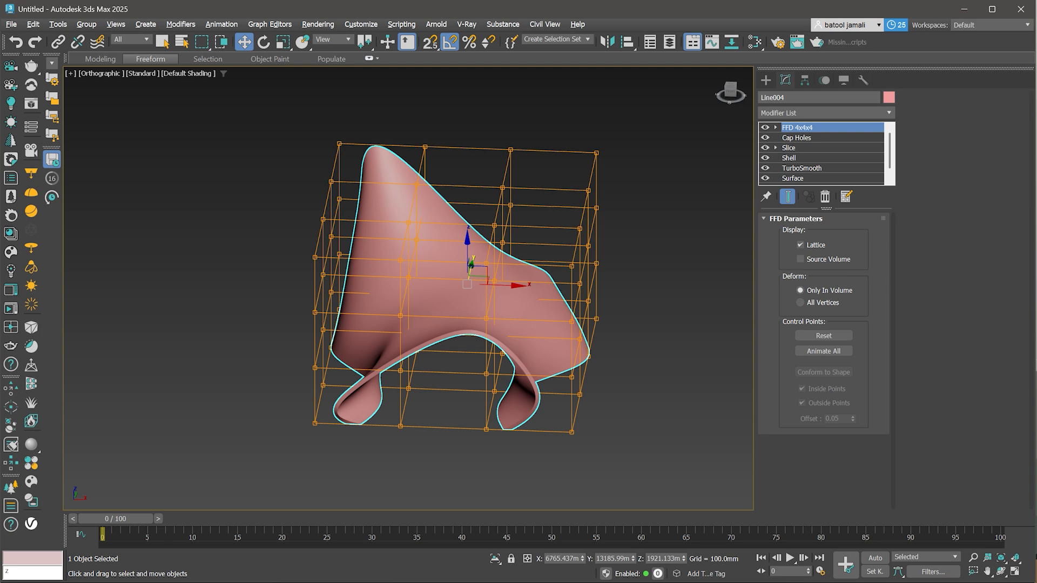
- Drag a top FFD control point upward, then undo the move
key("1")
left_click(495, 281)
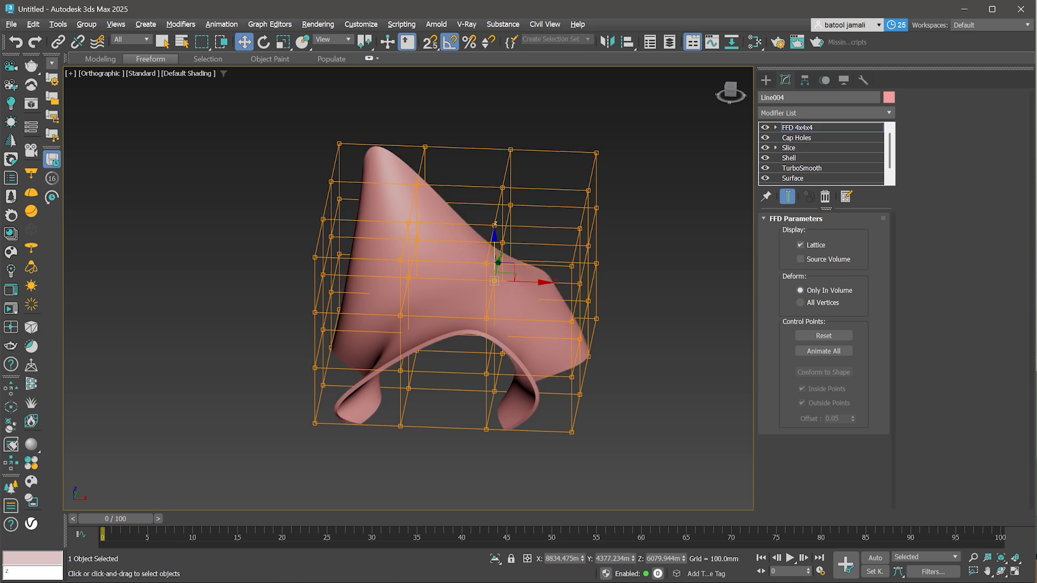
left_click_drag(494, 246, 495, 134)
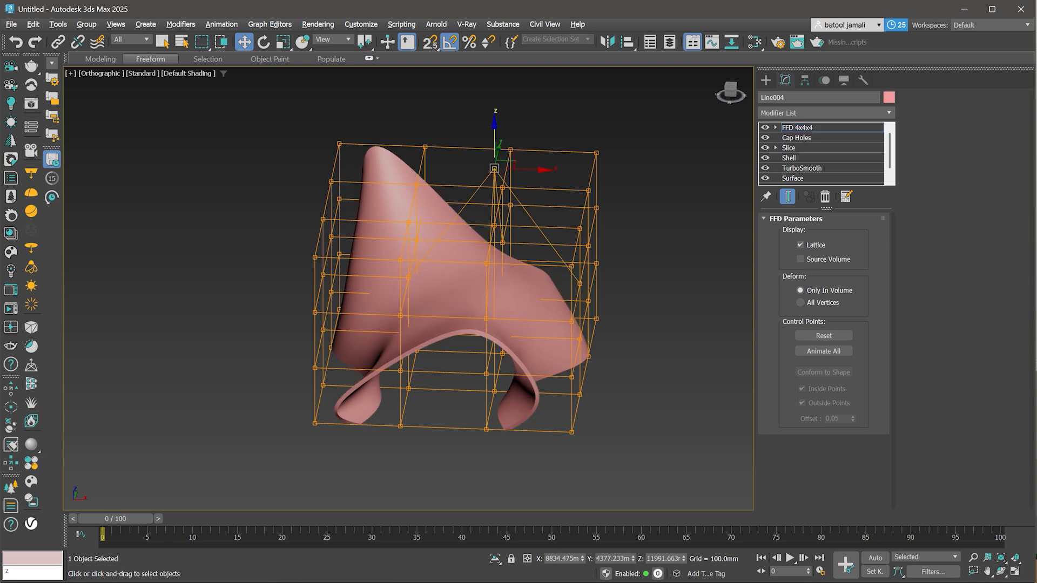
key("ctrl+z")
- Scale and move FFD control points to deform the shell, then delete the FFD modifier
middle_click_drag(494, 135, 532, 243, "alt")
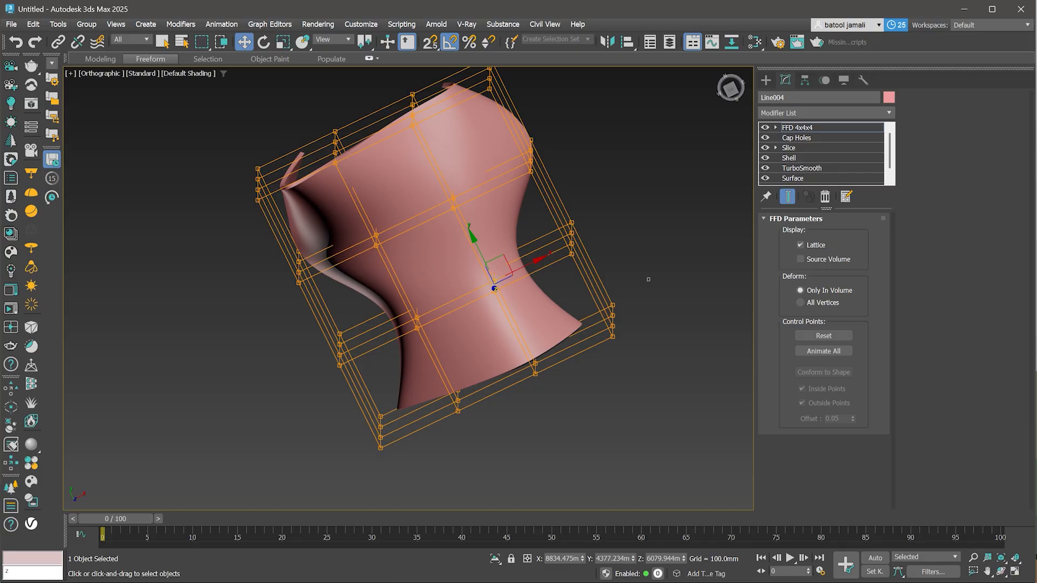
left_click_drag(585, 277, 650, 325)
key("t")
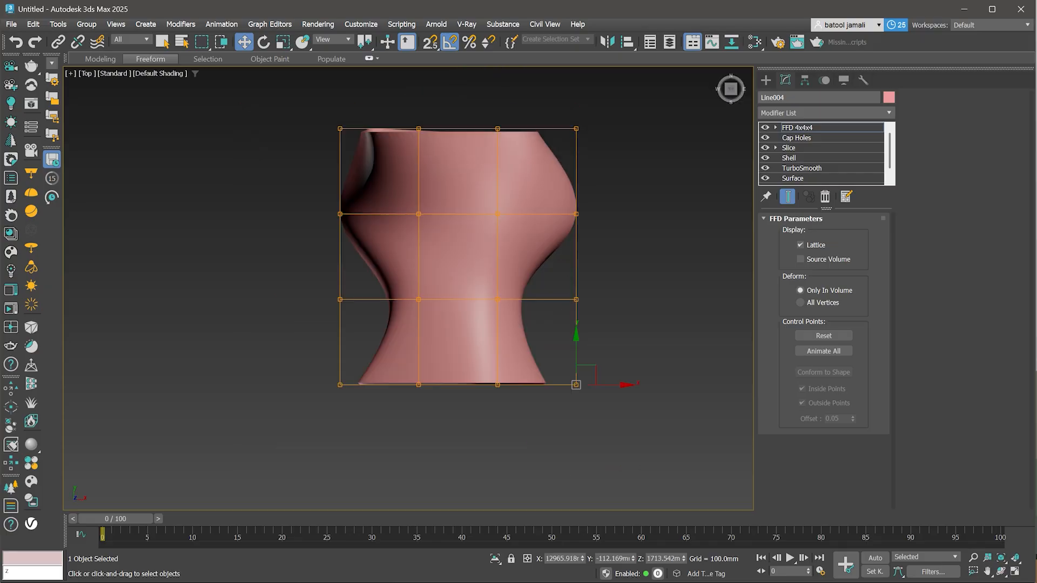
left_click_drag(632, 414, 632, 414)
middle_click_drag(457, 325, 491, 354, "alt")
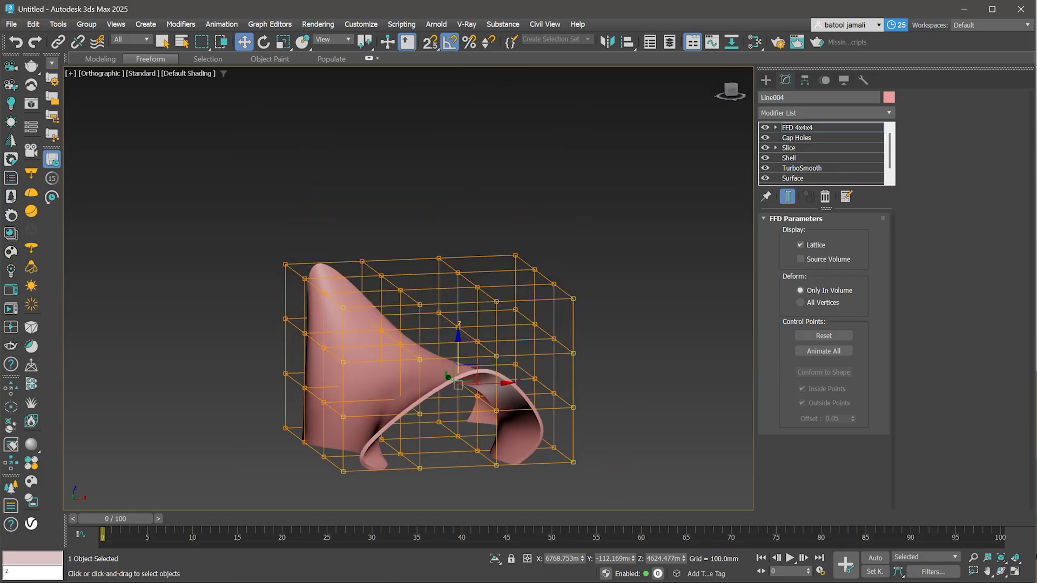
key("r")
left_click_drag(459, 373, 461, 393)
middle_click_drag(461, 393, 534, 330, "alt")
key("w")
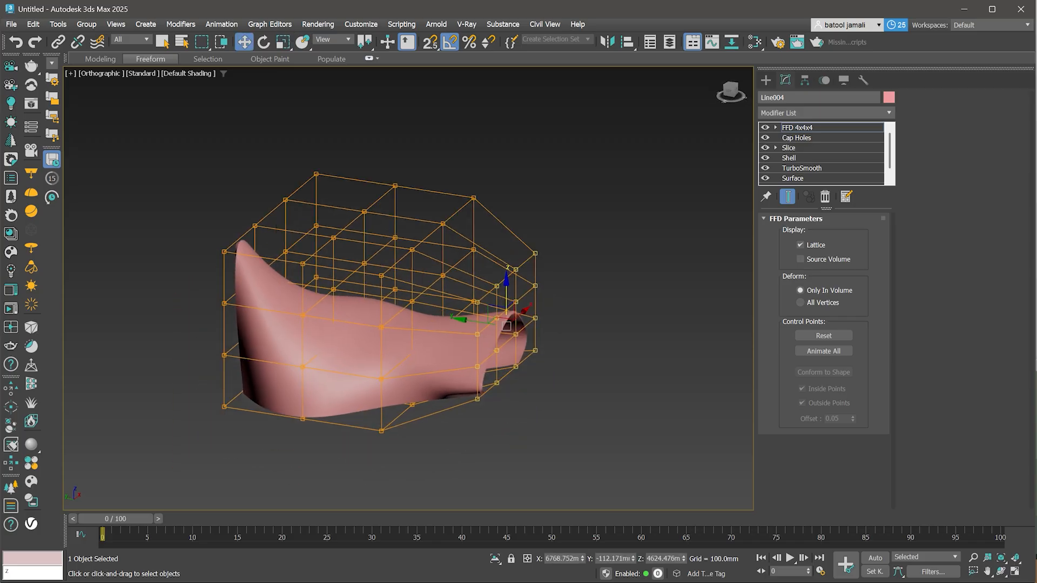
left_click_drag(506, 311, 506, 383)
left_click(825, 197)
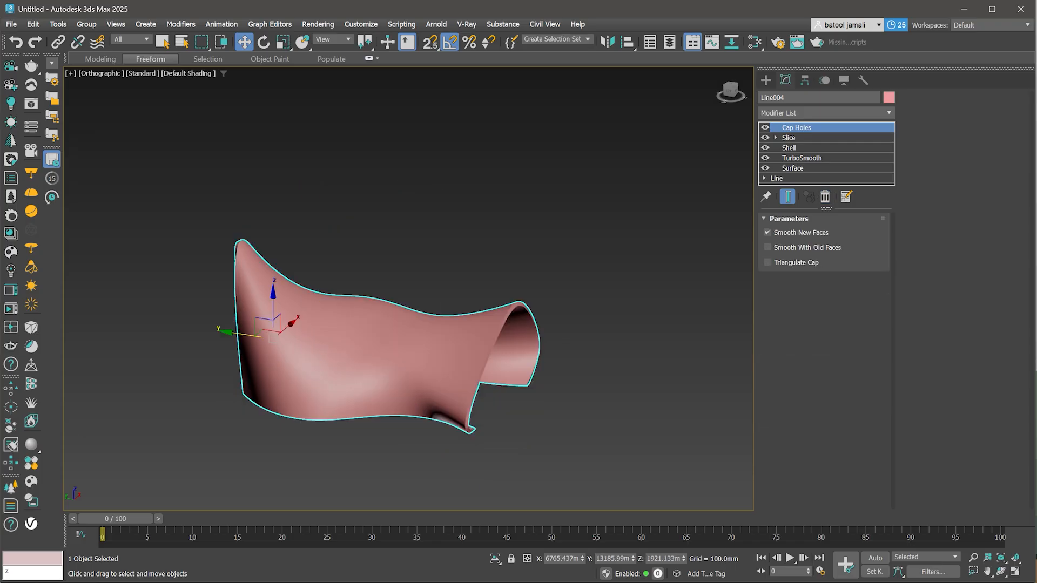
- Add a Bend modifier and set its direction to 90
left_click(825, 112)
type("be")
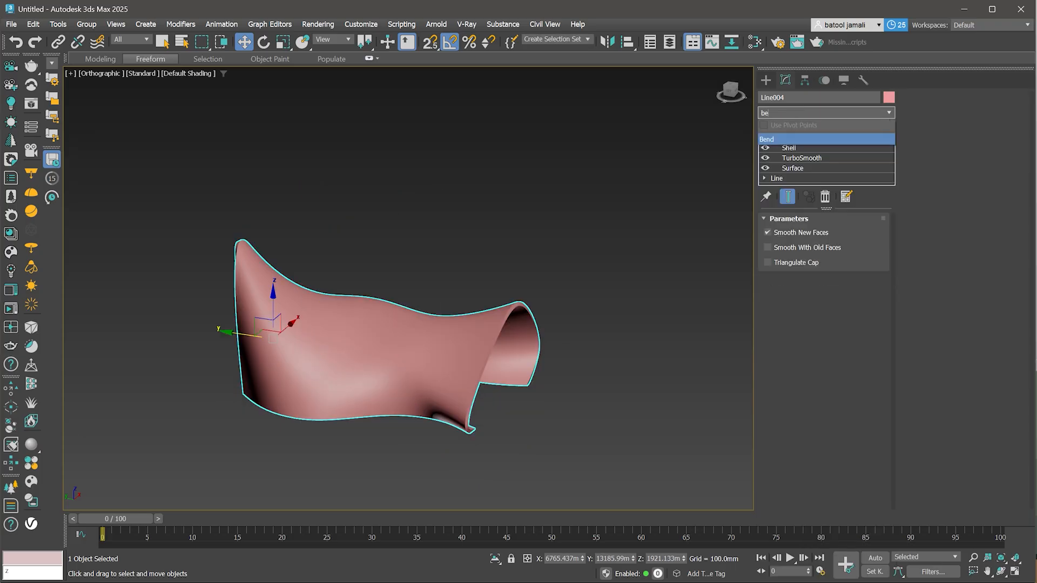
key("Return")
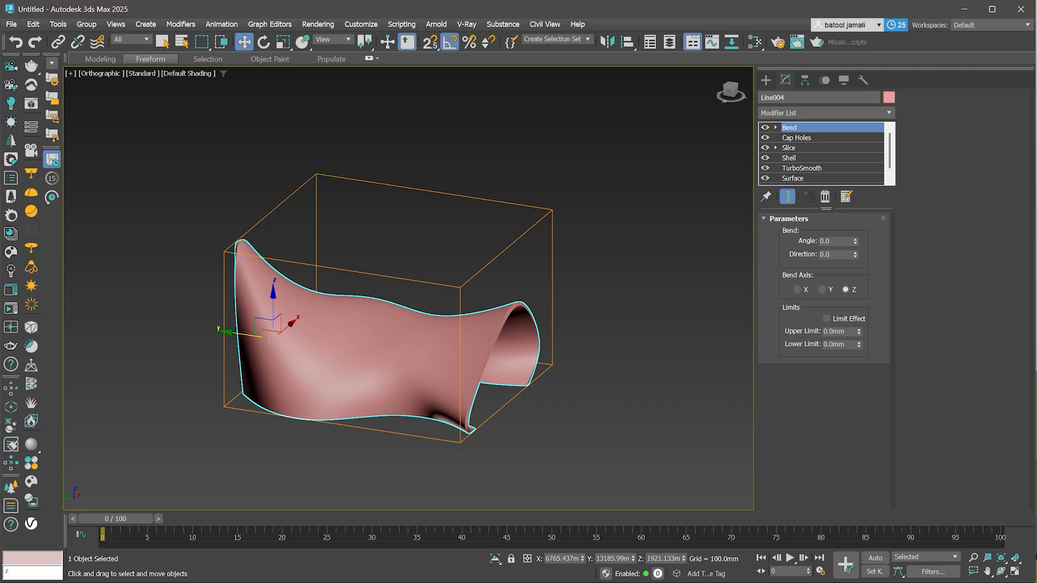
double_click(826, 254)
type("90")
key("Return")
- Try the Bend's Y, X and Z axes, with an angle of about 51.5 and direction 0
left_click(822, 289)
left_click_drag(855, 241, 855, 213)
left_click(798, 289)
double_click(826, 254)
type("0")
key("Return")
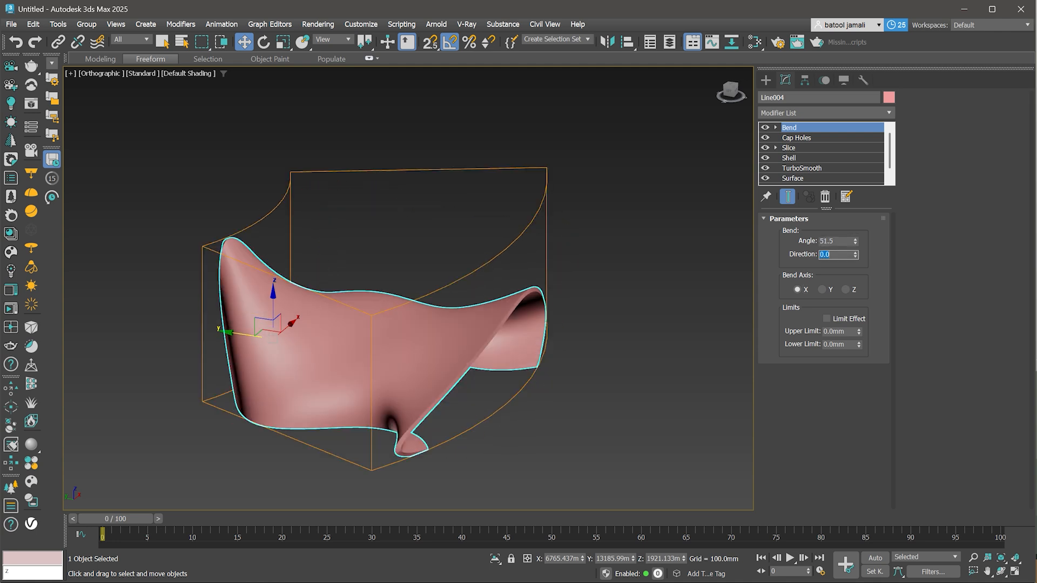
left_click_drag(855, 254, 855, 226)
left_click(847, 290)
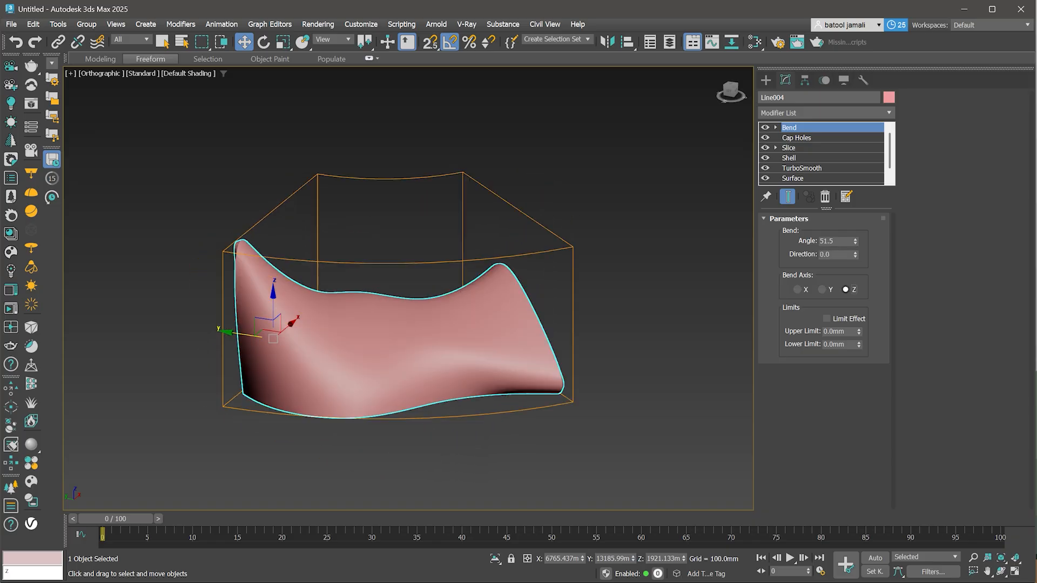
- Set the Bend angle to about -22.5, move its gizmo, and delete the Bend modifier
middle_click_drag(486, 270, 325, 346, "alt")
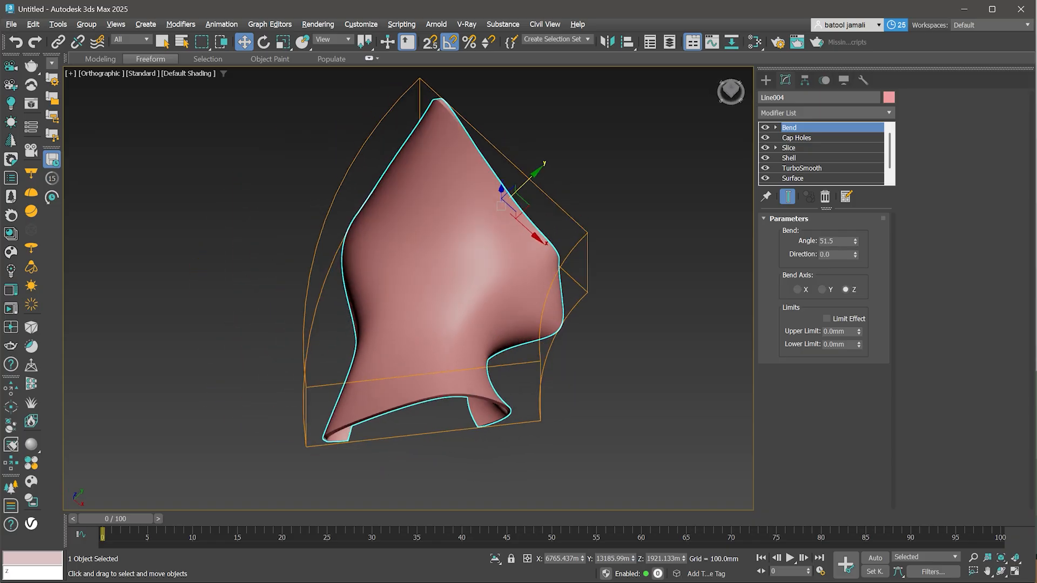
left_click_drag(855, 240, 855, 321)
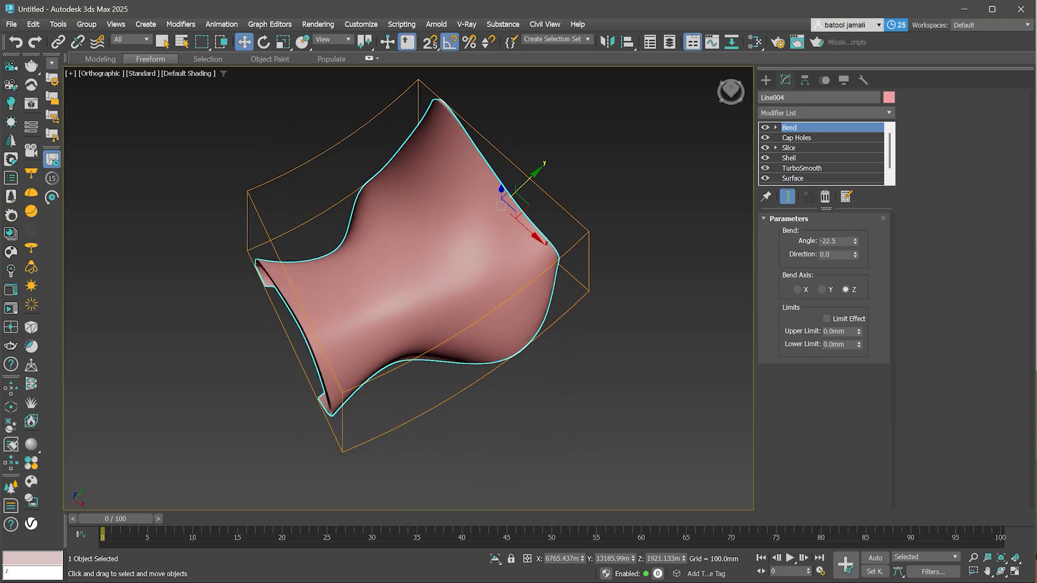
key("1")
left_click_drag(526, 228, 316, 39)
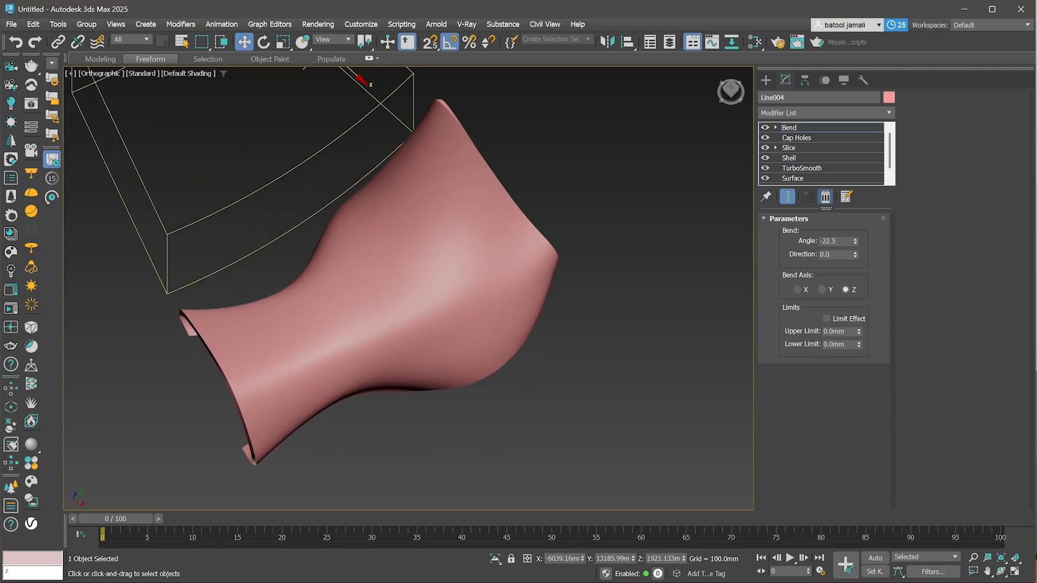
left_click(825, 197)
- Draw a circle spline beside the shell
middle_click_drag(489, 319, 497, 259, "alt")
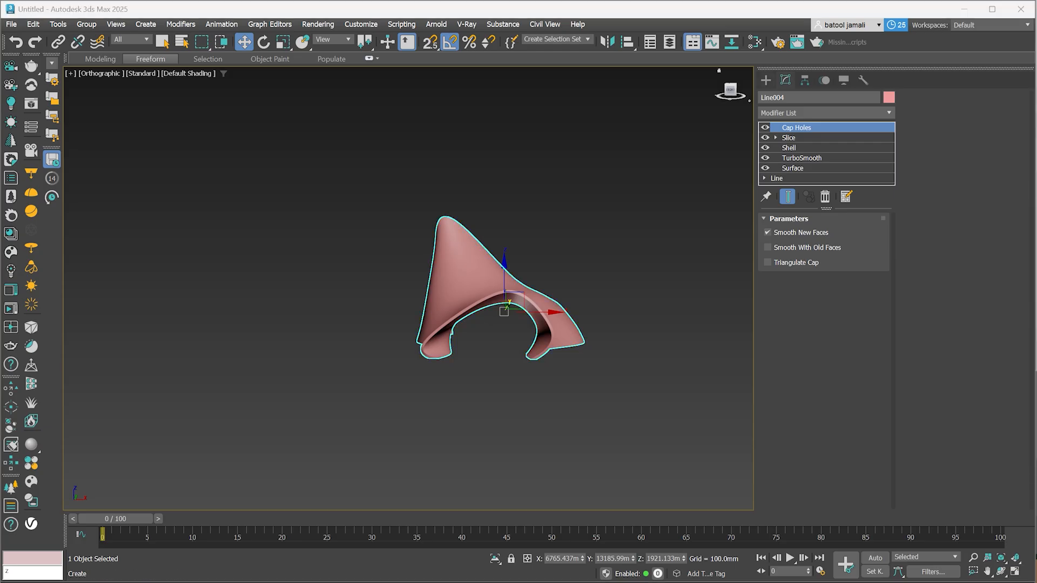
left_click(766, 80)
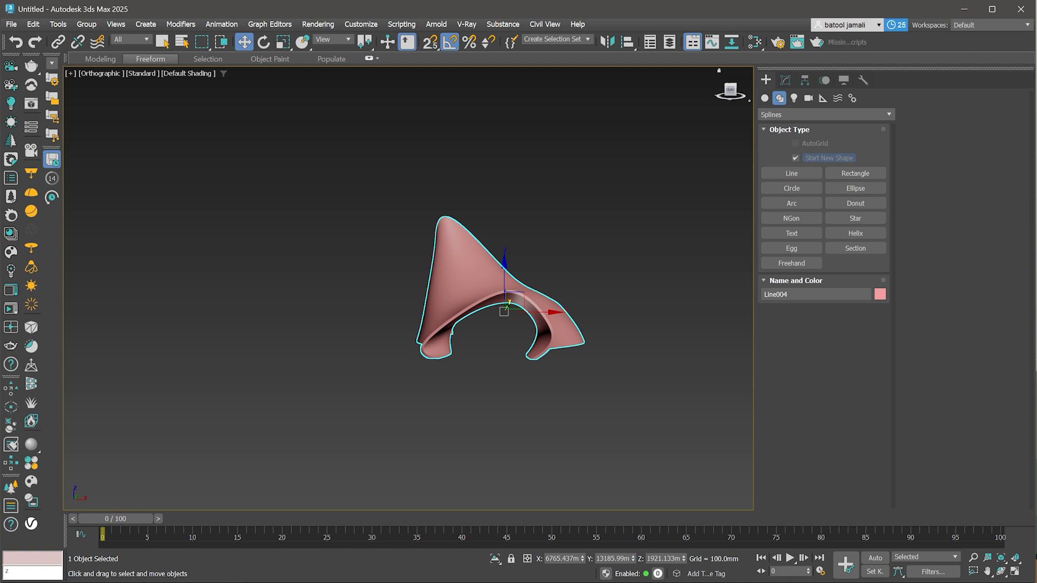
left_click(791, 189)
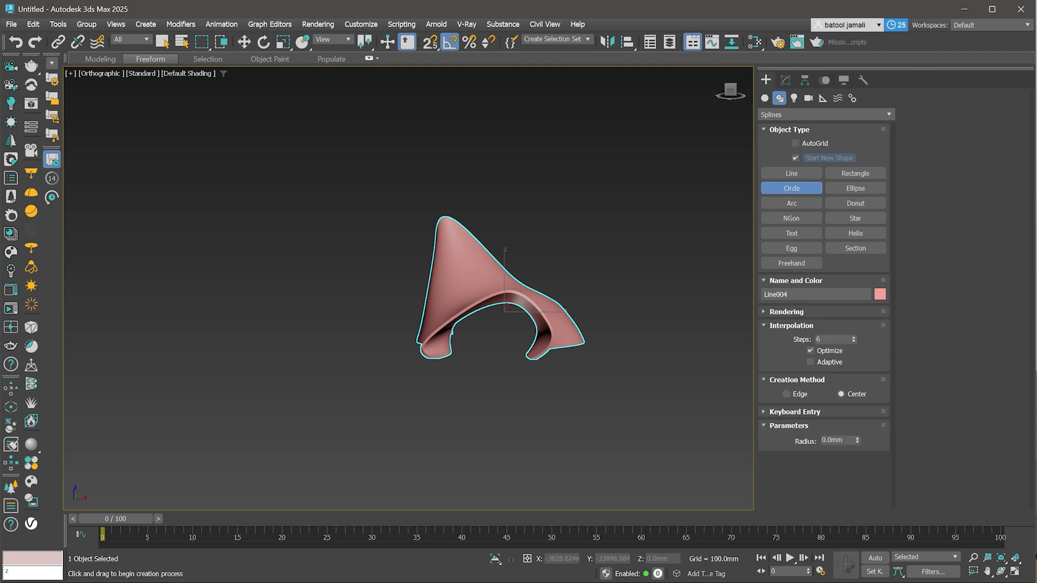
mouse_move(276, 407)
left_mouse_down()
mouse_move(219, 408)
mouse_move(242, 408)
mouse_move(272, 335)
left_mouse_up()
- Make instanced copies of the circle stacked upward above the original
key("w")
scroll(286, 398, "up", 3)
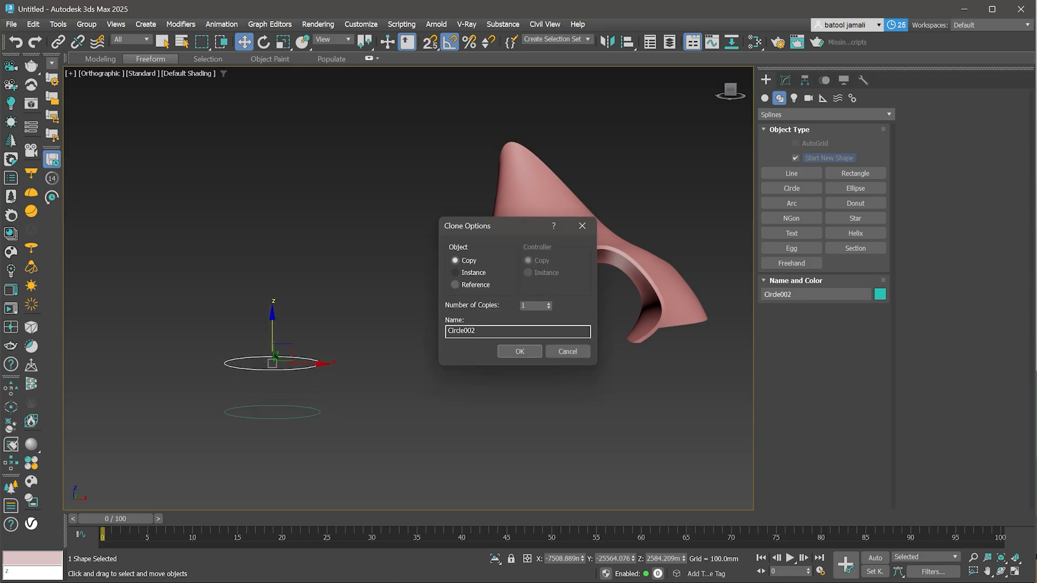
left_click(456, 273)
left_click(520, 351)
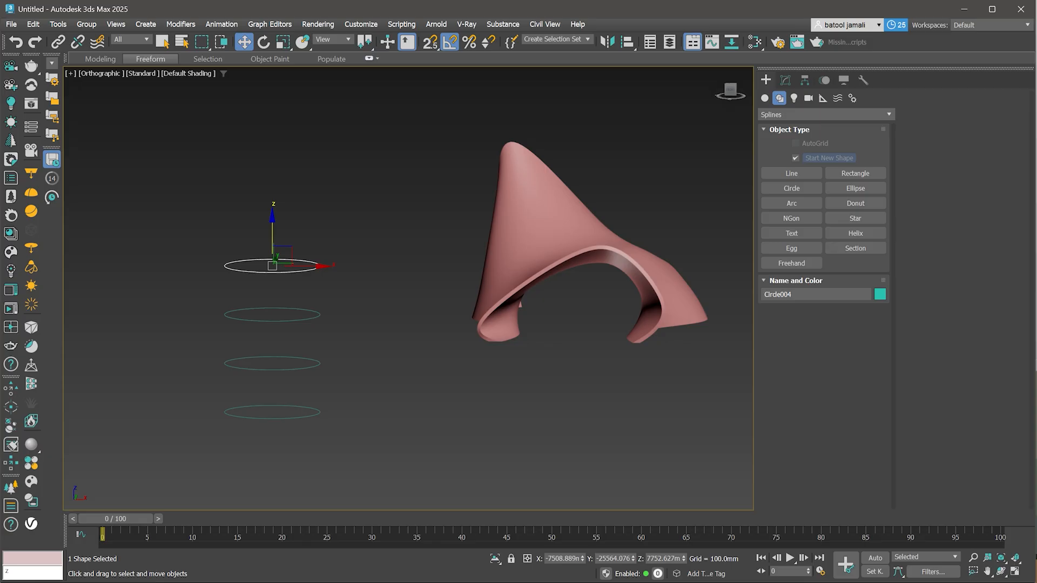
- Add an Edit Spline modifier to the bottom circle
left_click(314, 415)
left_click(785, 80)
left_click(827, 113)
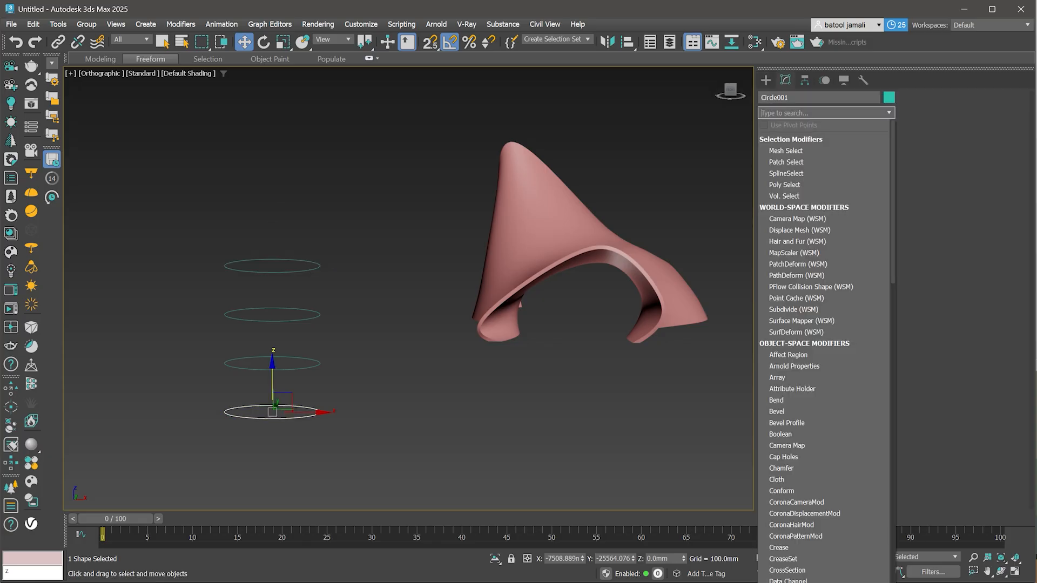
type("ed")
key("Return")
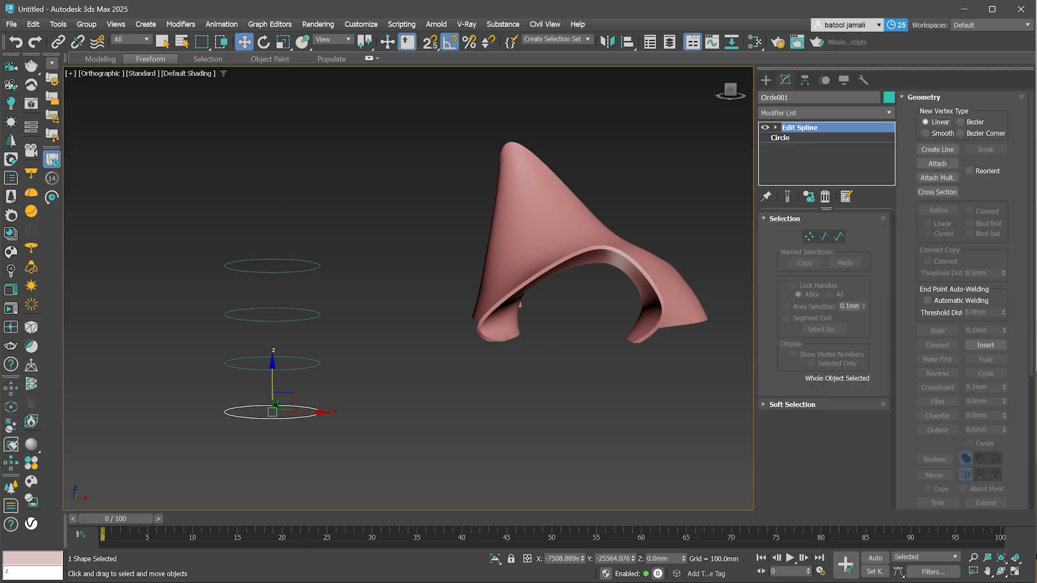
- Make the circle's instance unique
left_click(938, 163)
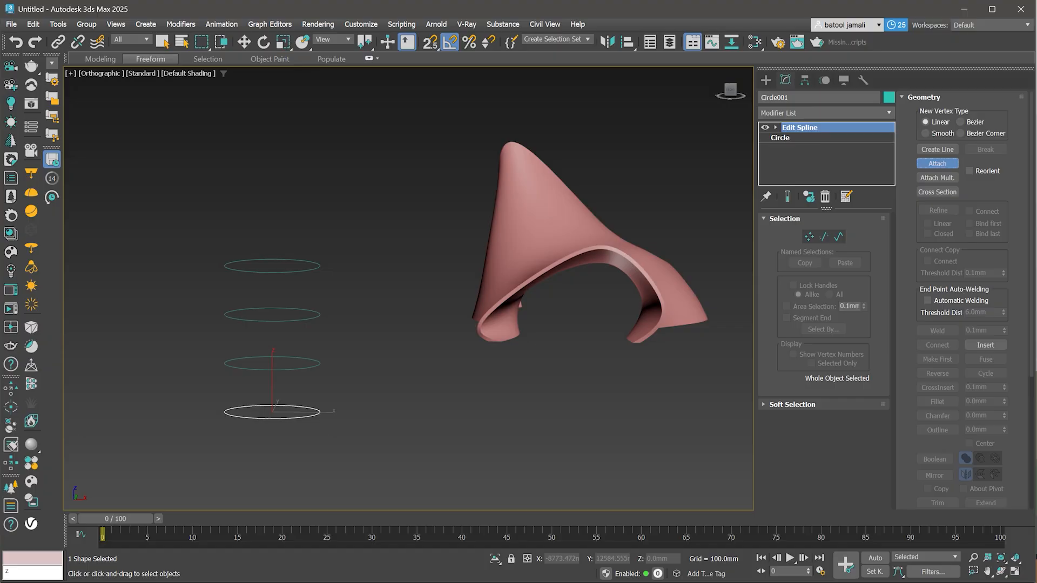
right_click(821, 136)
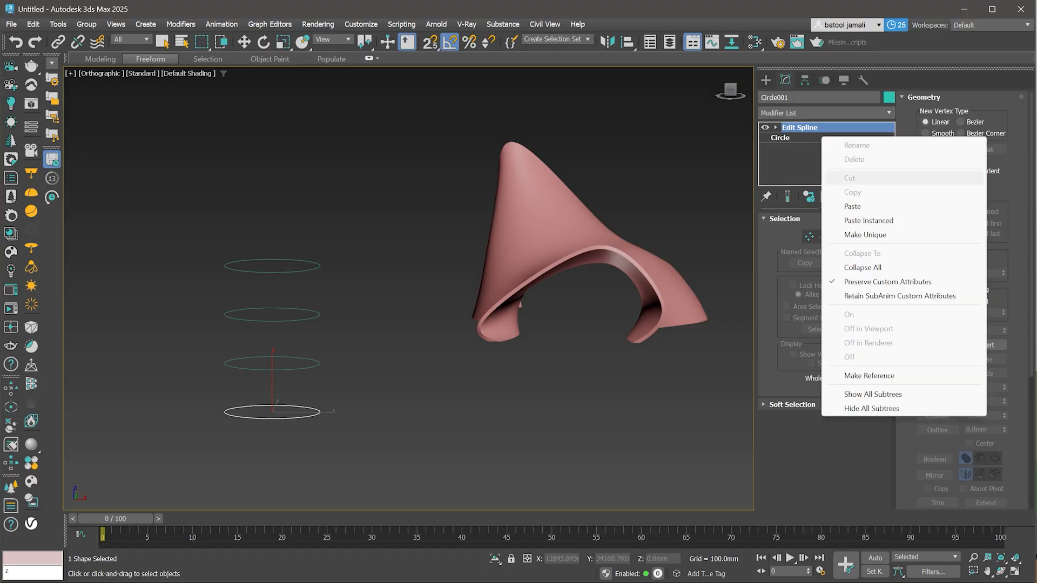
left_click(865, 235)
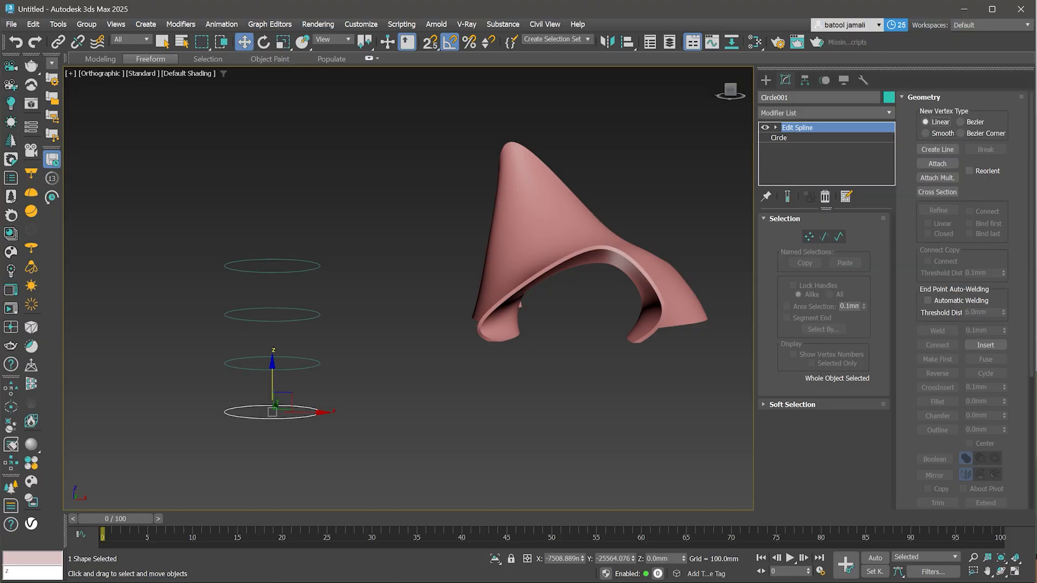
- Attach the three upper circles to the bottom circle as one shape
left_click(938, 163)
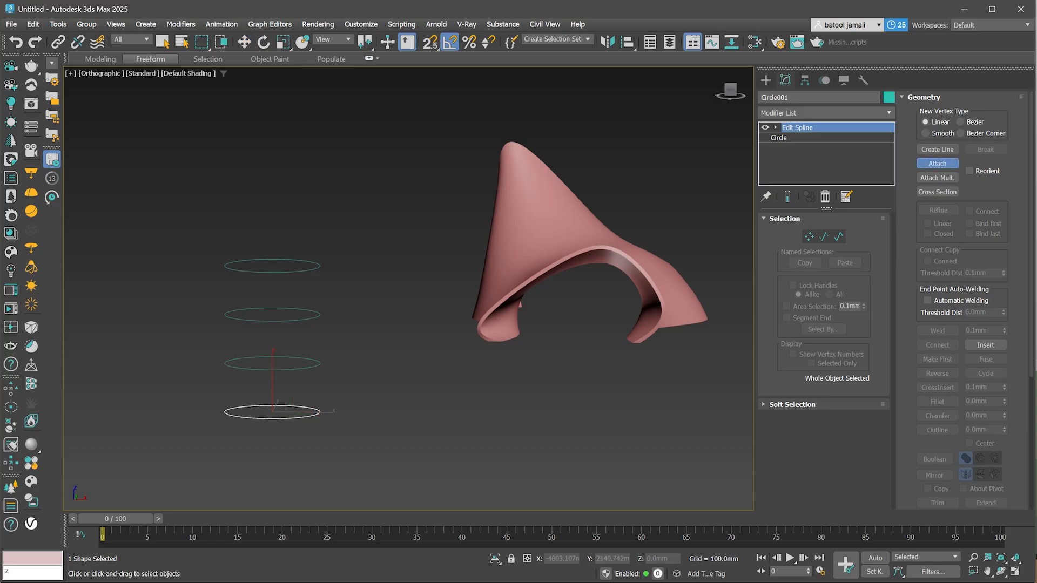
left_click(290, 369)
left_click(274, 321)
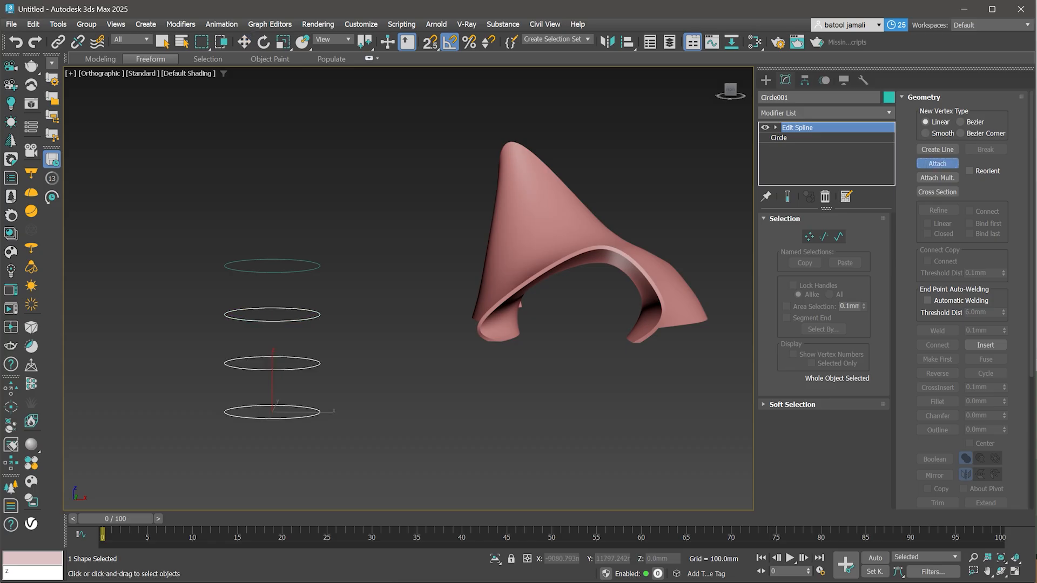
left_click(248, 272)
right_click(248, 272)
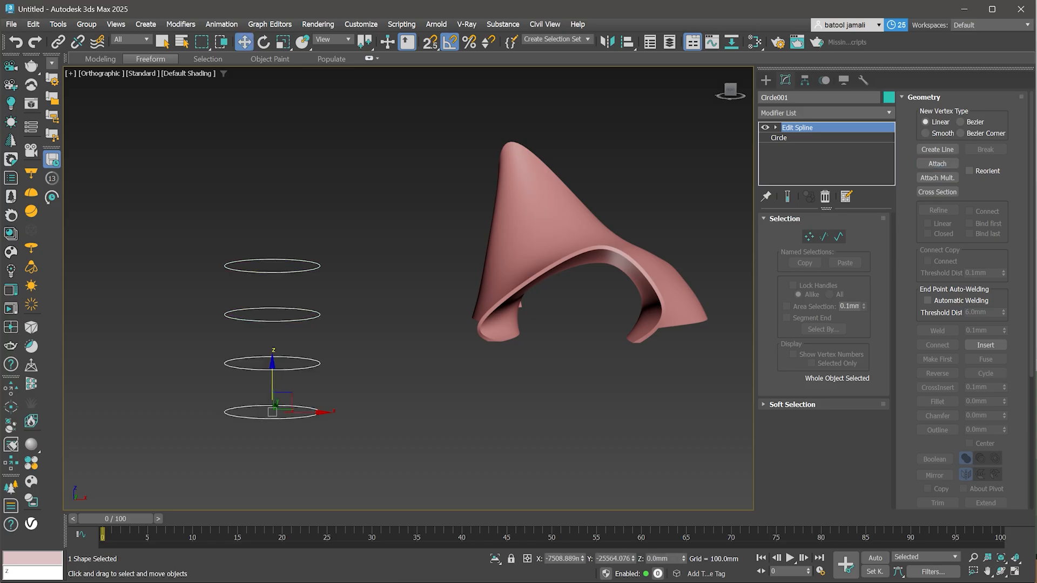
- At spline level, scale the second circle up and the top circle down
middle_click_drag(261, 324, 290, 313)
key("3")
left_click(290, 359)
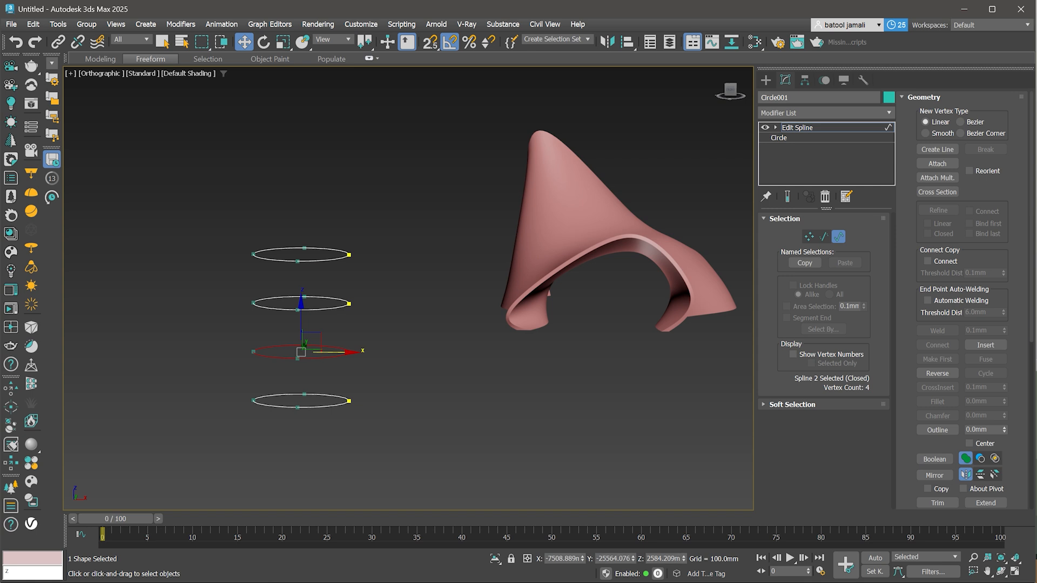
key("r")
left_click_drag(308, 338, 358, 327)
left_click(347, 255)
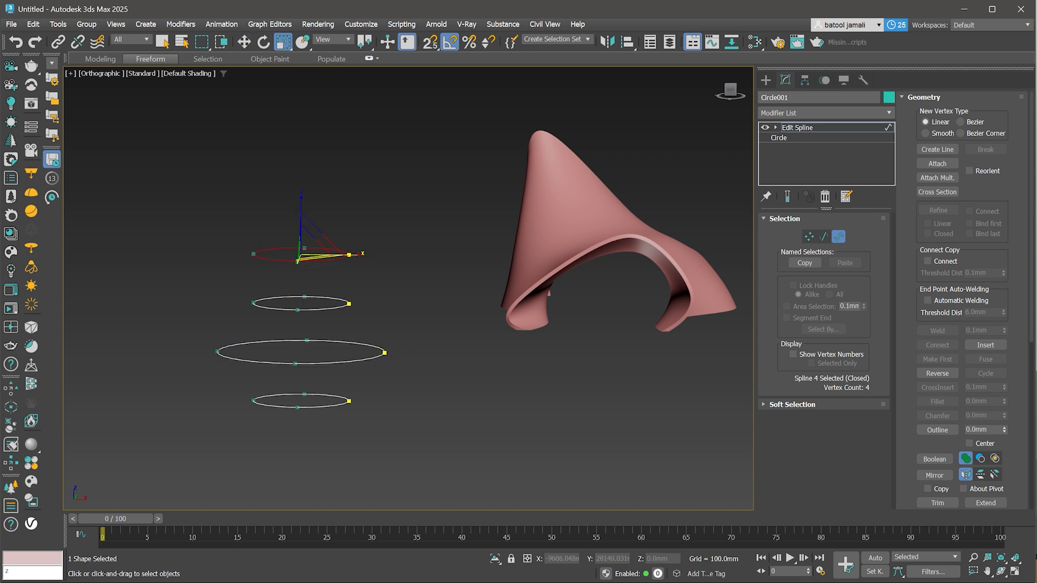
key("w")
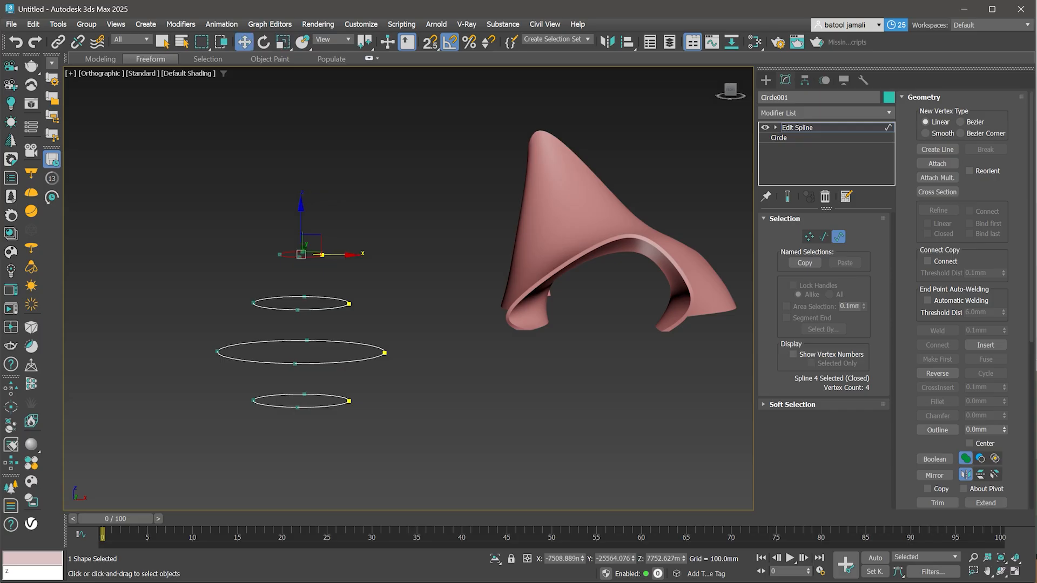
- Try a CrossSection modifier, cycling Linear, Smooth, Bezier and Bezier Corner options, then delete it
left_click(824, 113)
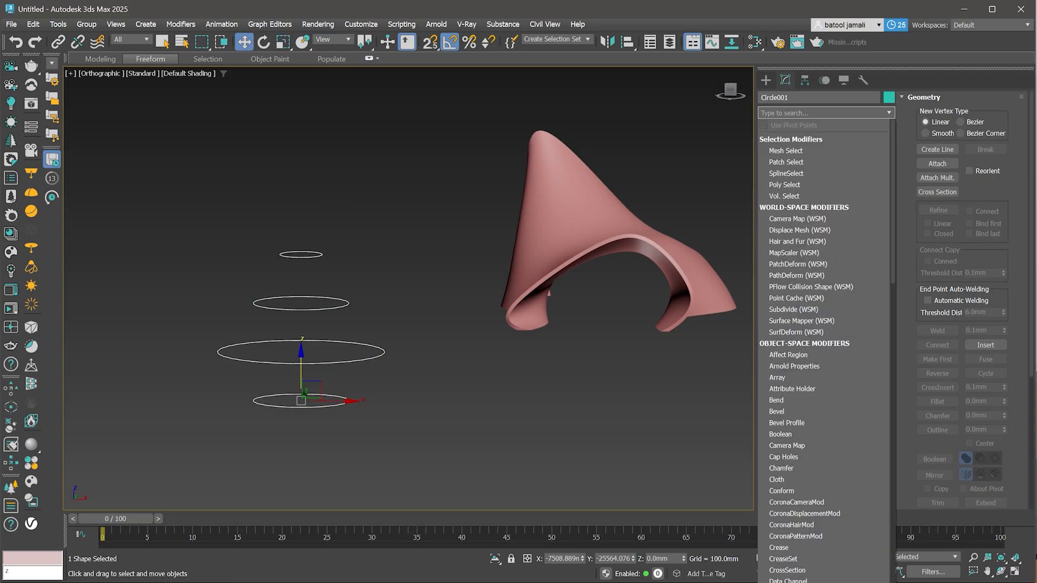
type("cr")
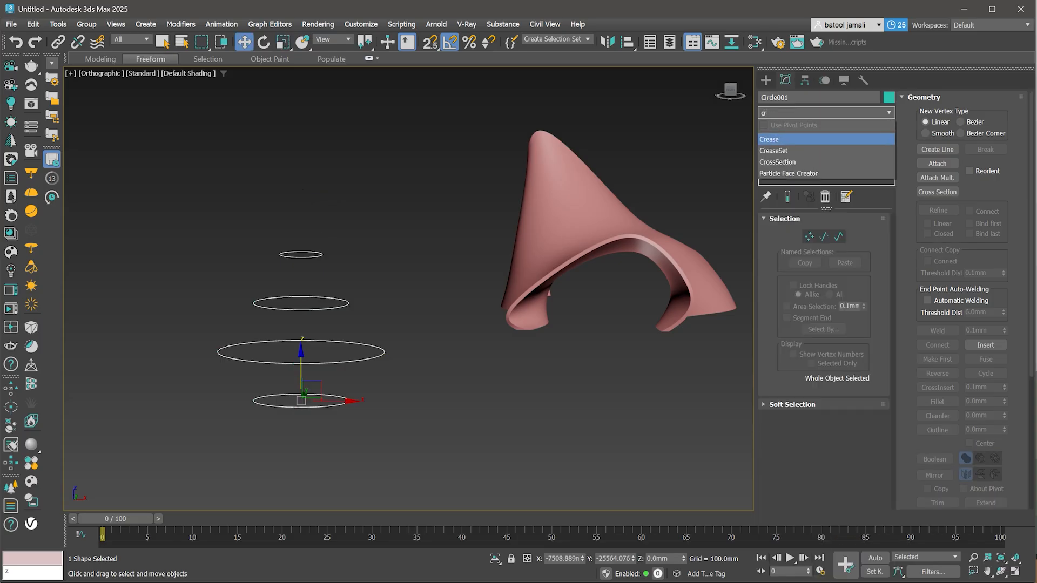
key("Down")
key("Down")
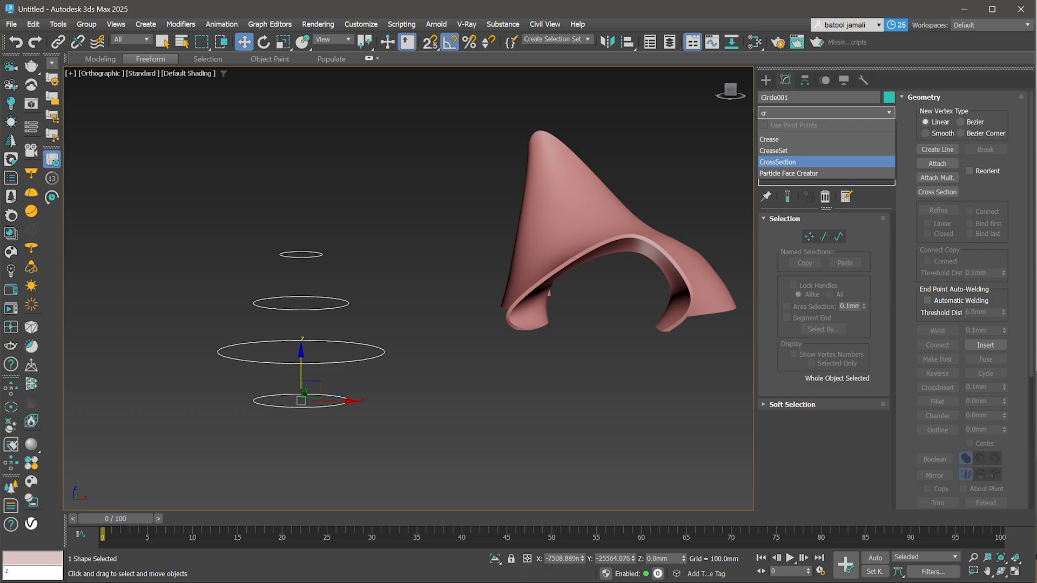
key("Down")
key("Return")
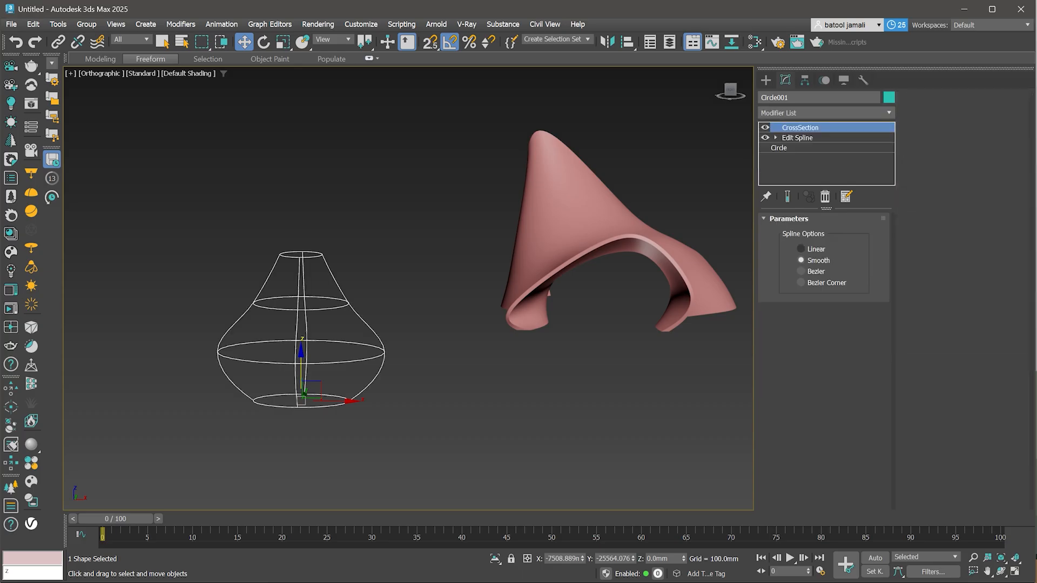
left_click(801, 249)
left_click(802, 260)
left_click(801, 272)
left_click(801, 282)
left_click(801, 261)
left_click(825, 196)
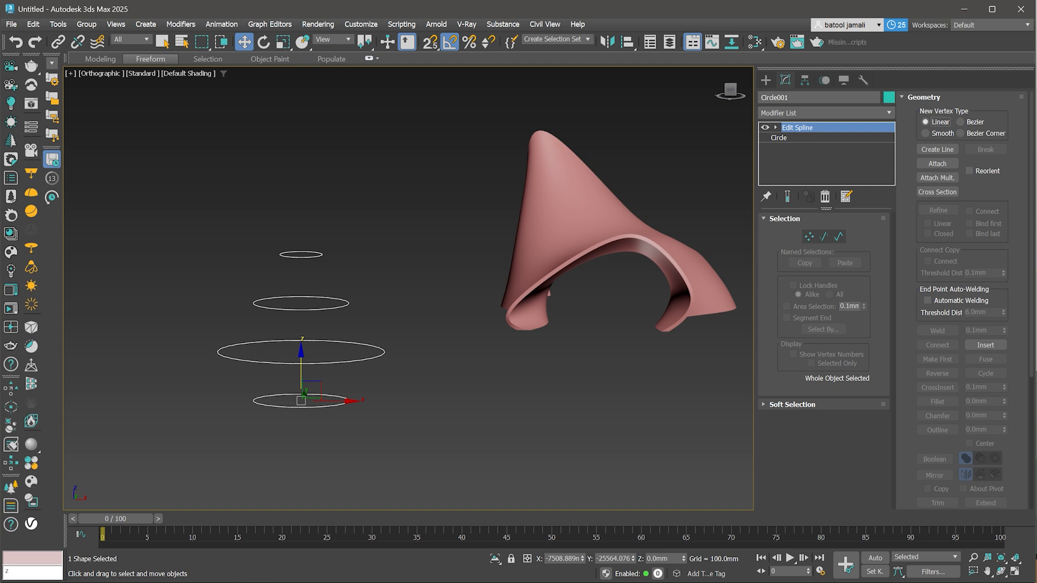
- Try Edit Spline's Cross Section across the stacked circles, then undo it
left_click(937, 192)
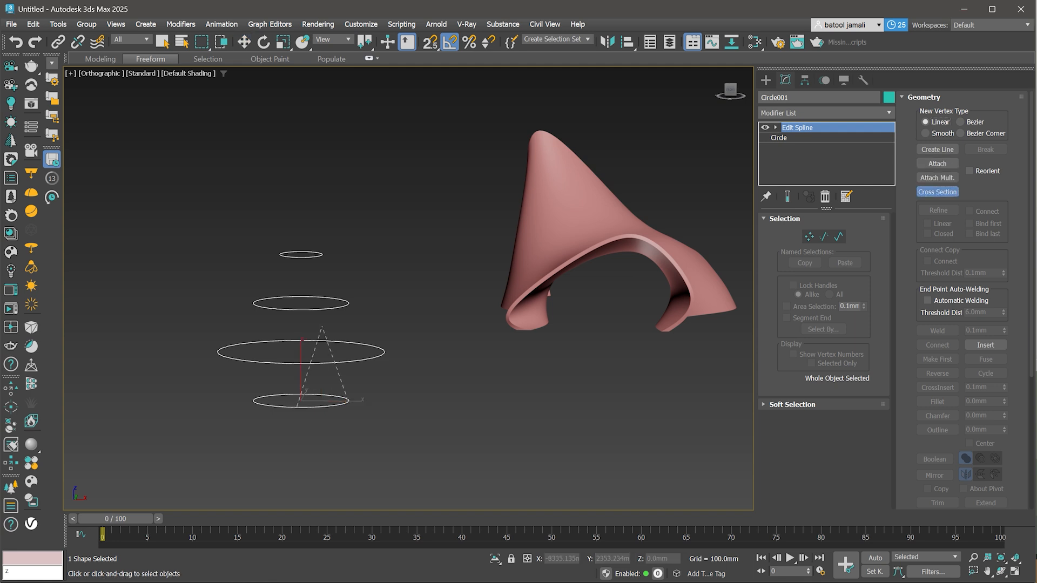
left_click(336, 363)
left_click(340, 307)
left_click(319, 257)
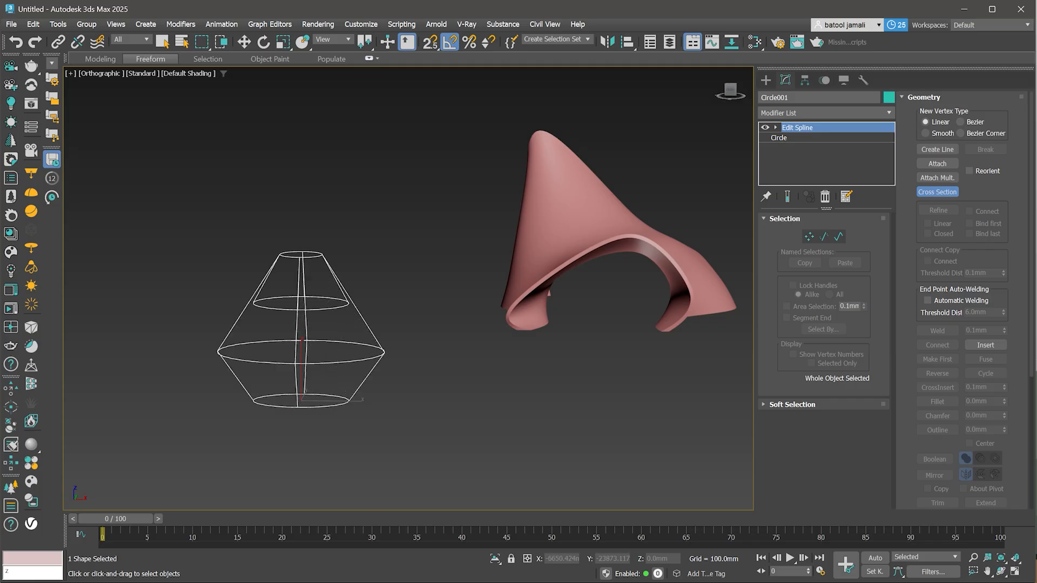
key("w")
key("ctrl+z")
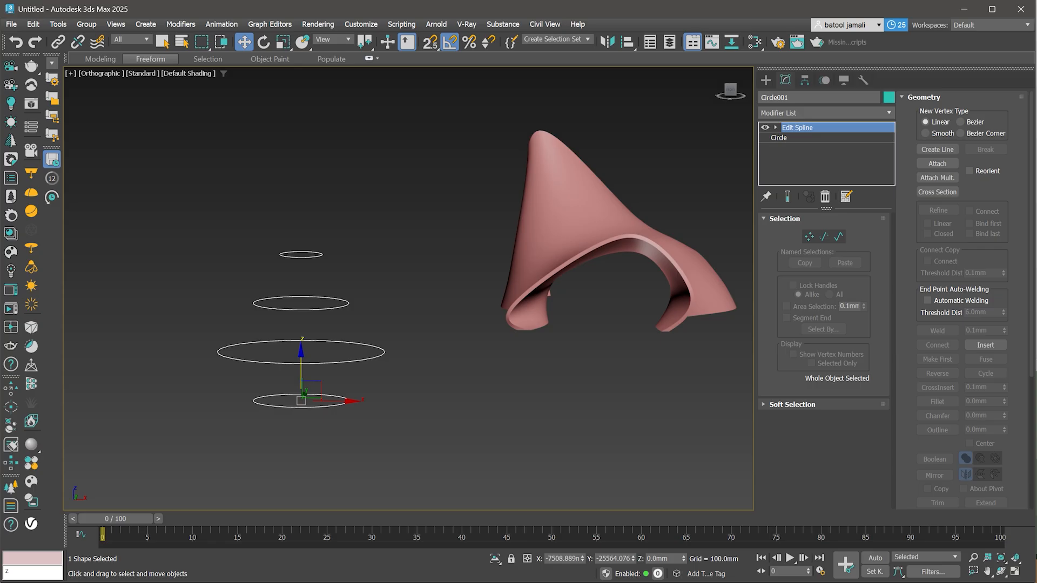
- Add a CrossSection modifier to the circle shape
left_click(824, 112)
type("cr")
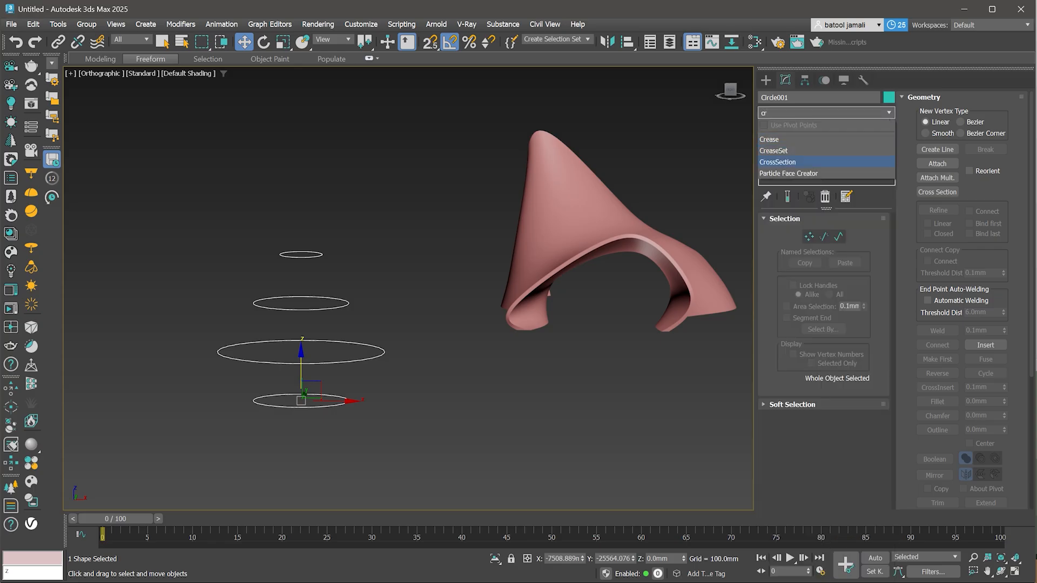
key("Return")
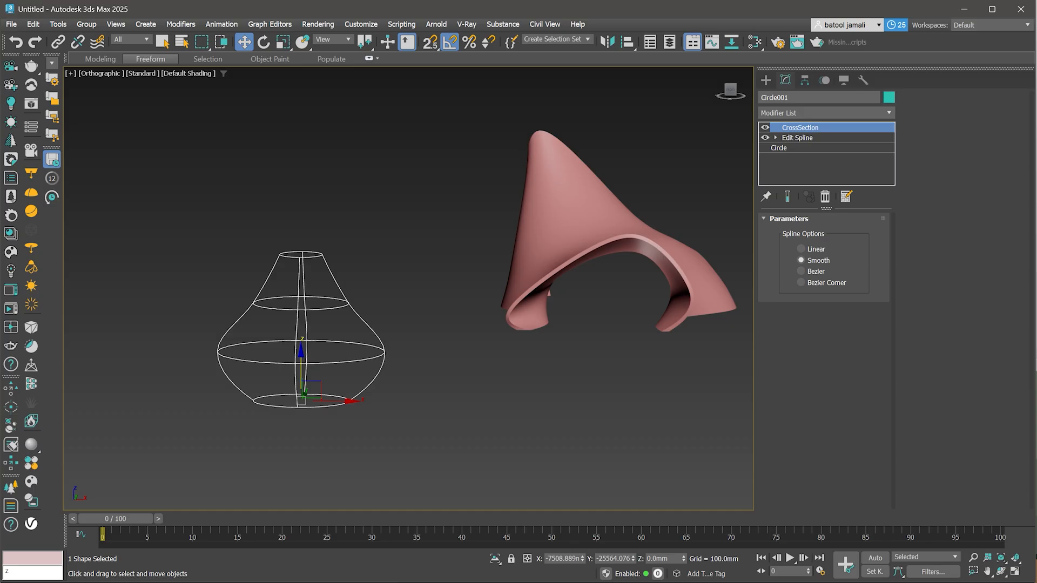
- Add a Surface modifier and enable Flip Normals
left_click(826, 112)
type("su")
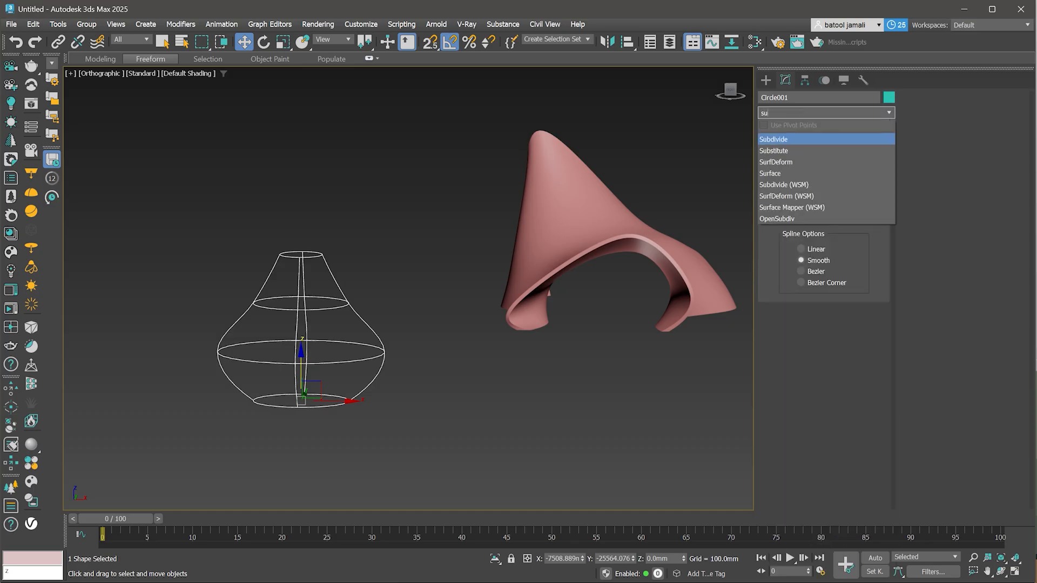
left_click(789, 173)
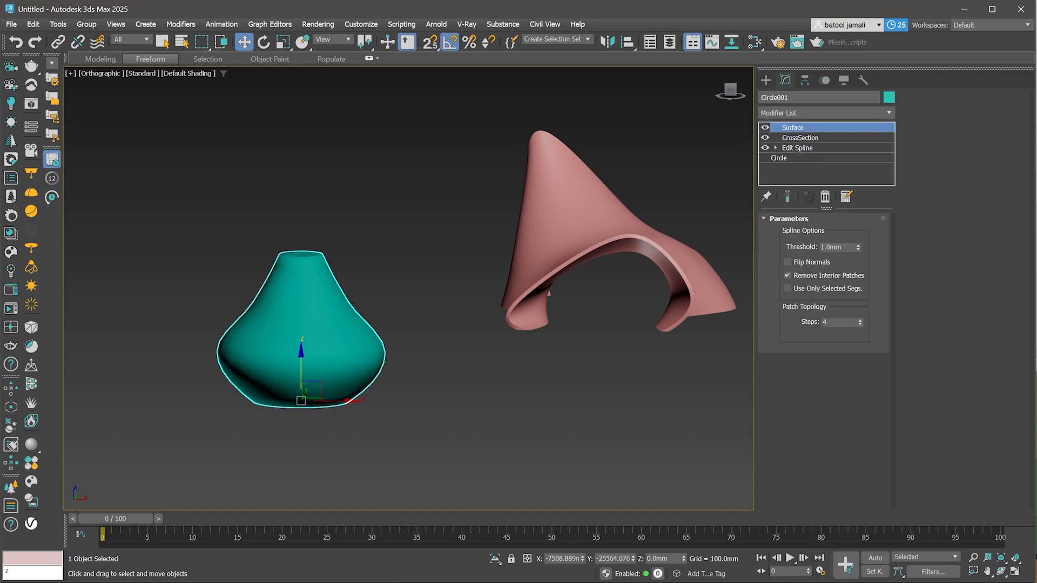
middle_click_drag(408, 292, 439, 315, "alt")
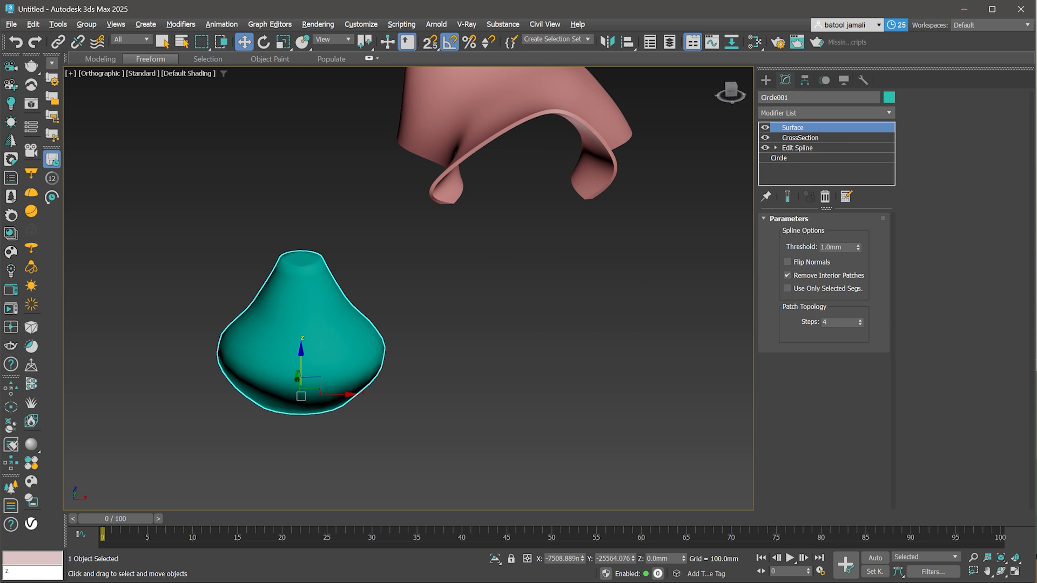
left_click(788, 262)
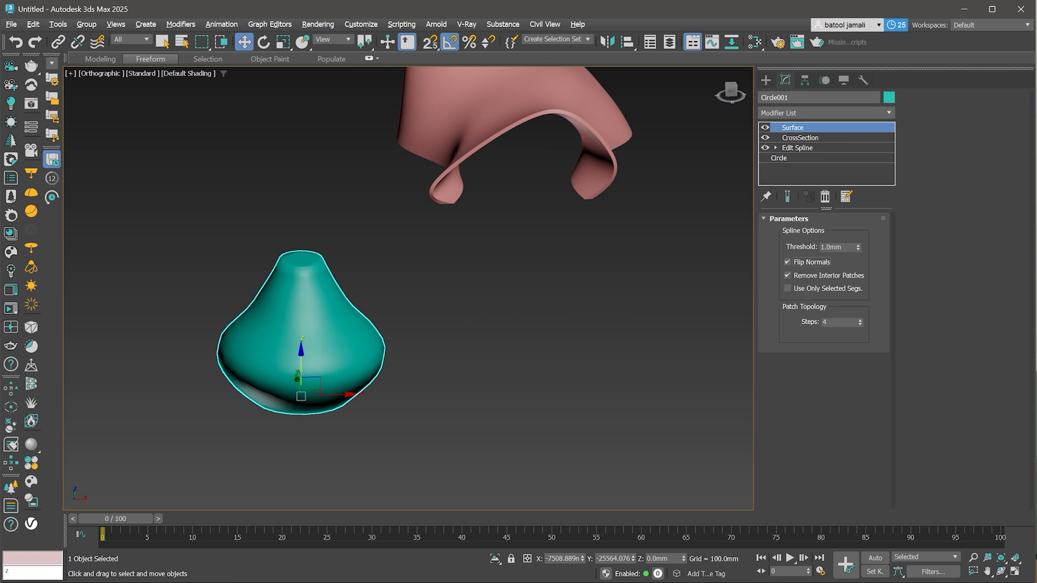
- Draw an arc spline to the right of the vase-shaped surface
scroll(314, 320, "up", 3)
middle_click_drag(408, 303, 441, 305, "alt")
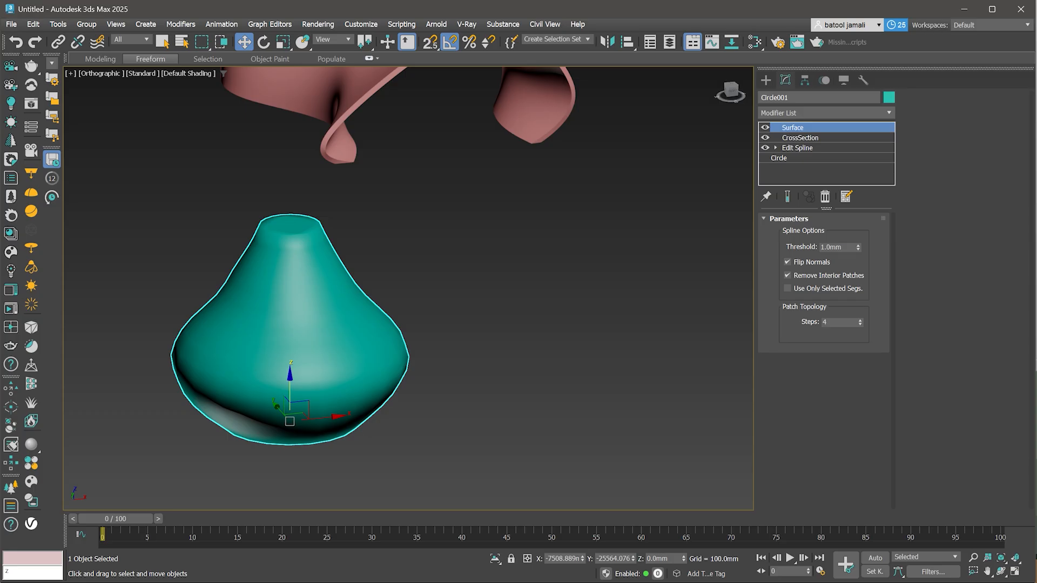
scroll(486, 426, "down", 3)
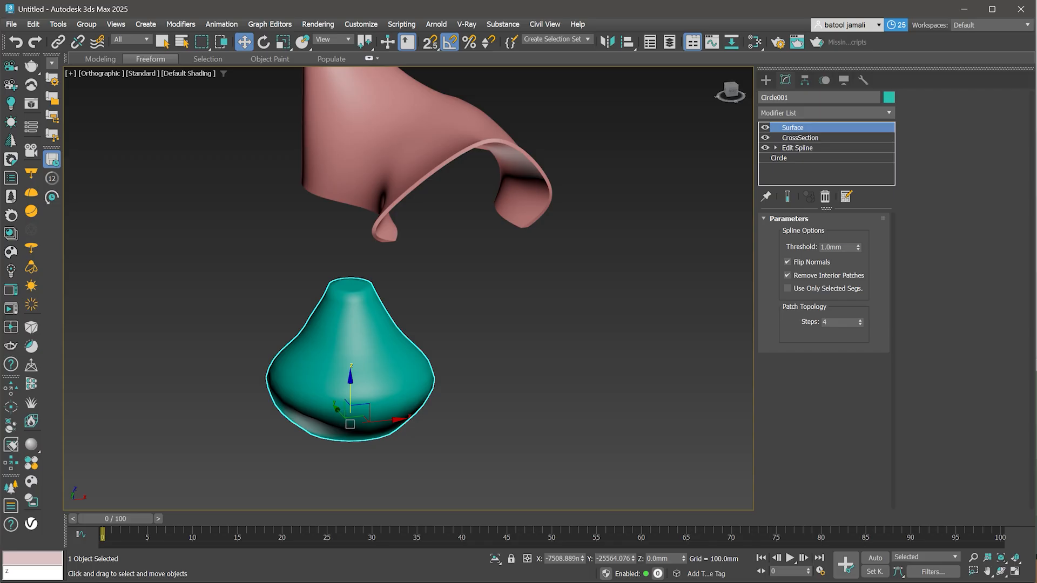
left_click(766, 80)
left_click(792, 204)
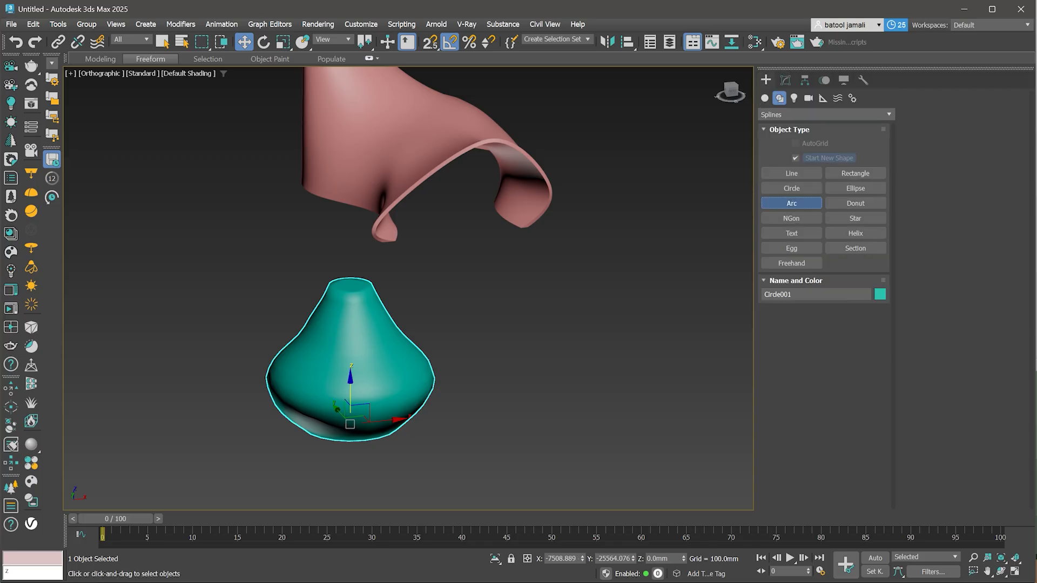
left_click_drag(546, 377, 667, 453)
left_click(687, 422)
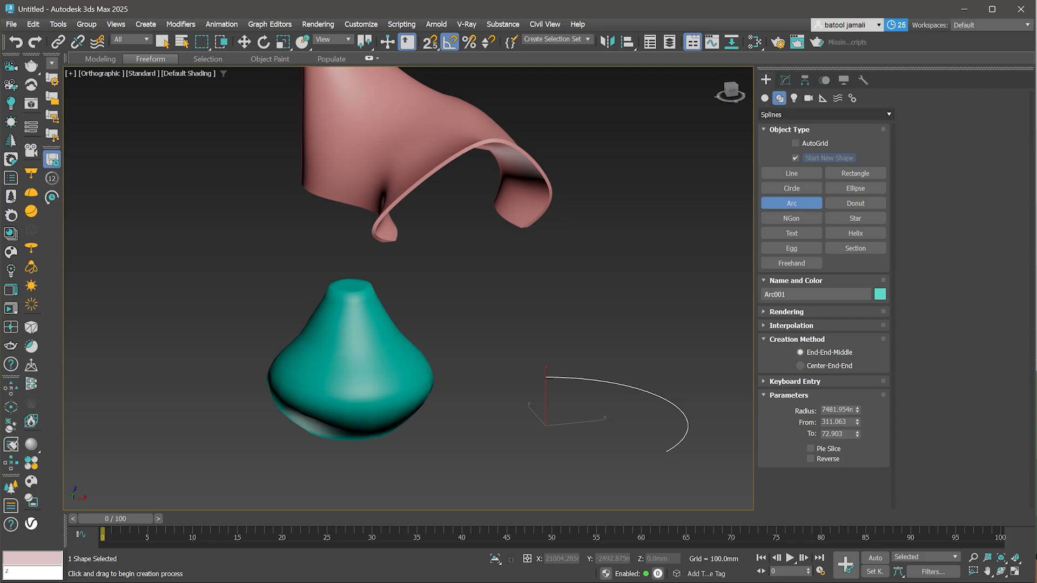
- Add an Edit Spline modifier to the arc and move the arc spline upward
left_click(785, 80)
left_click(826, 113)
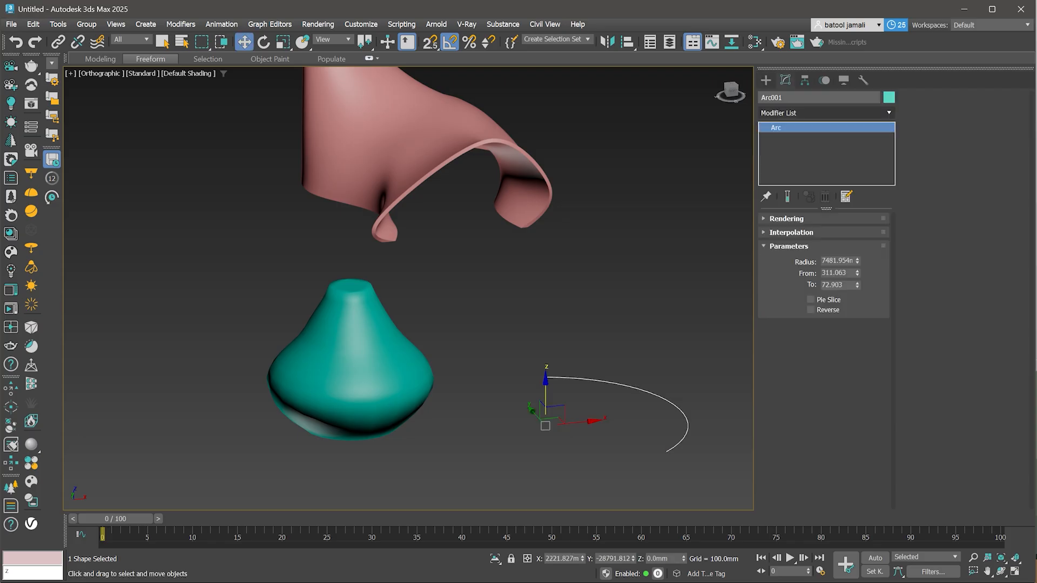
type("ed")
left_click(783, 184)
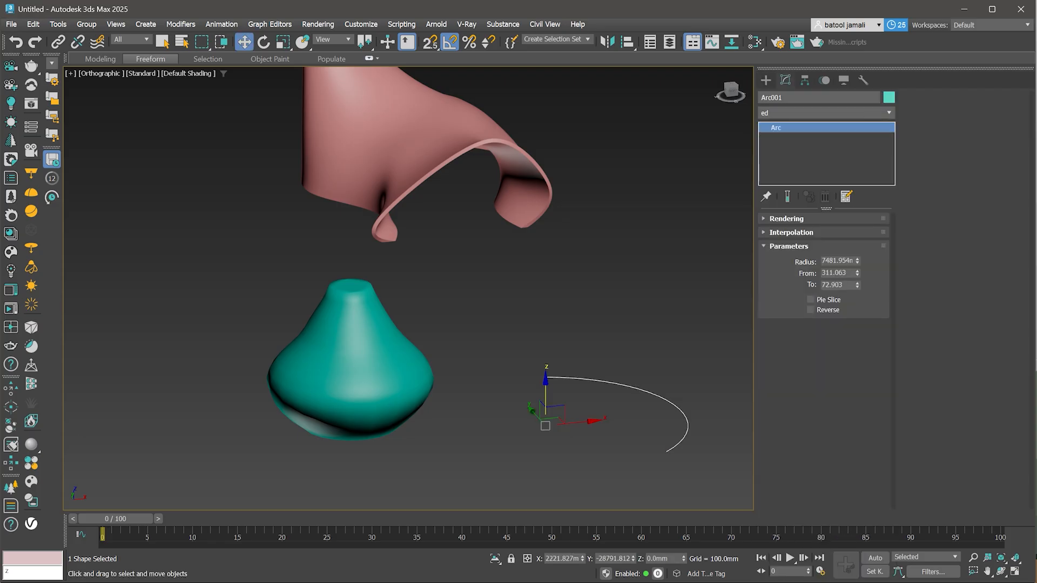
left_click(839, 237)
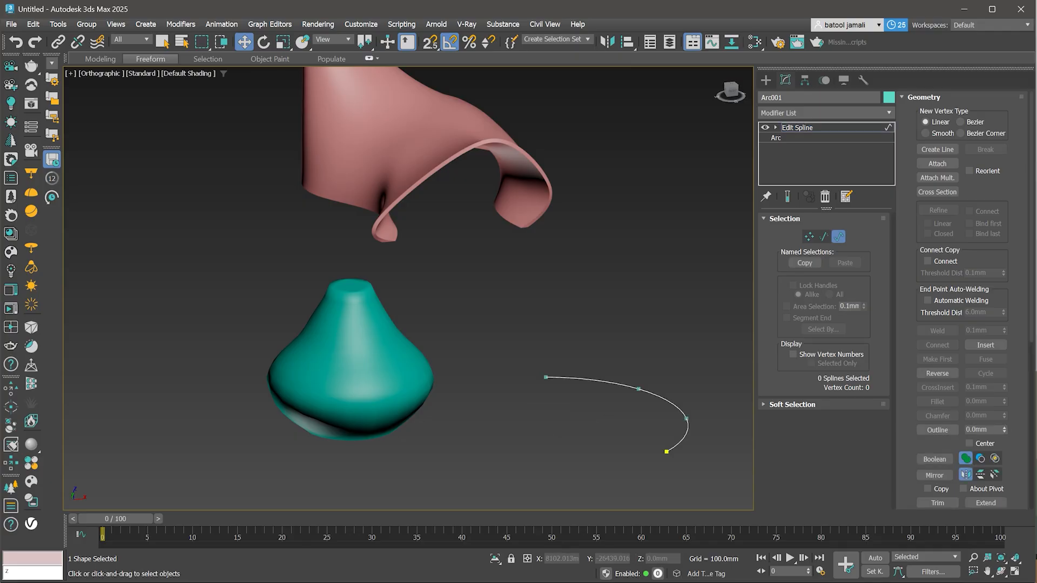
left_click(662, 399)
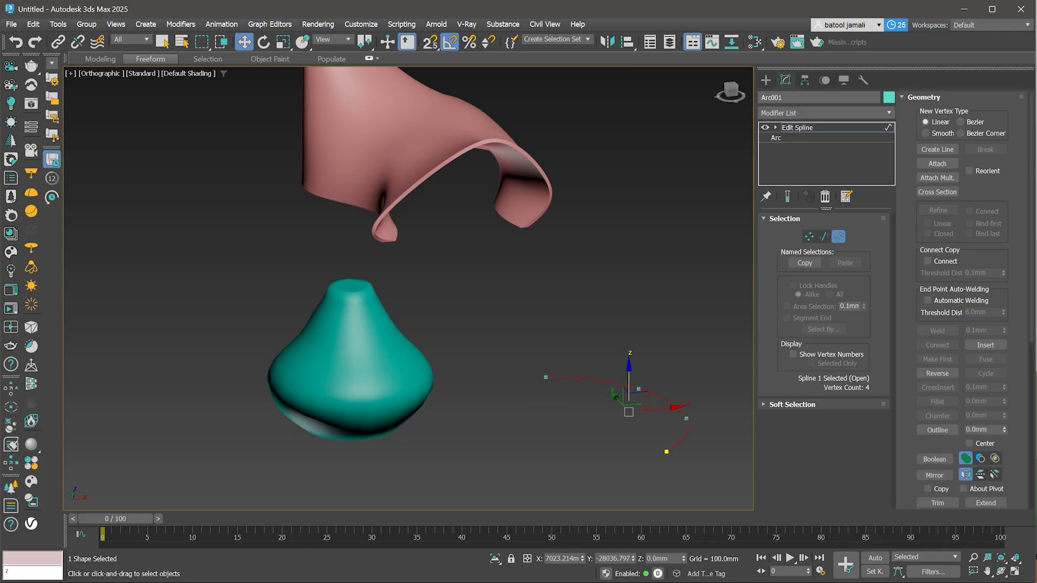
left_click_drag(629, 370, 629, 273, "shift")
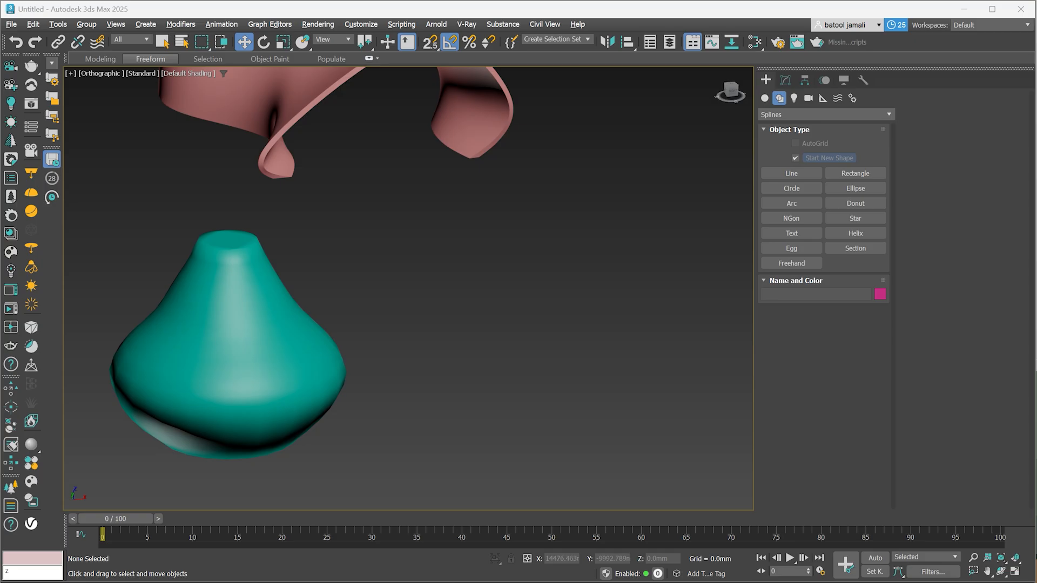
- Draw a four-point corner-type line spline in a zigzag to the right of the vase surface
left_click(792, 174)
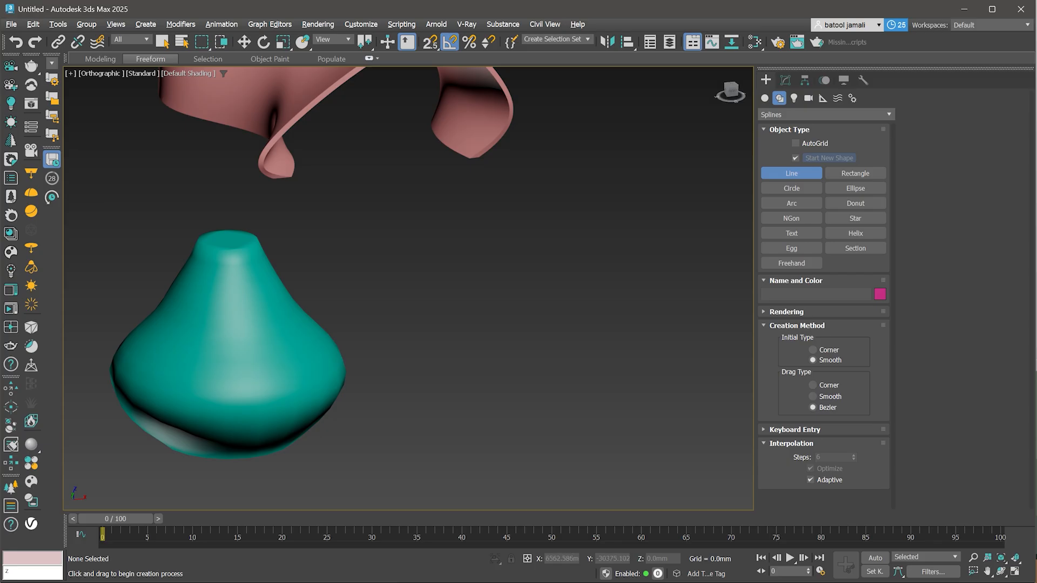
left_click(813, 350)
left_click(640, 446)
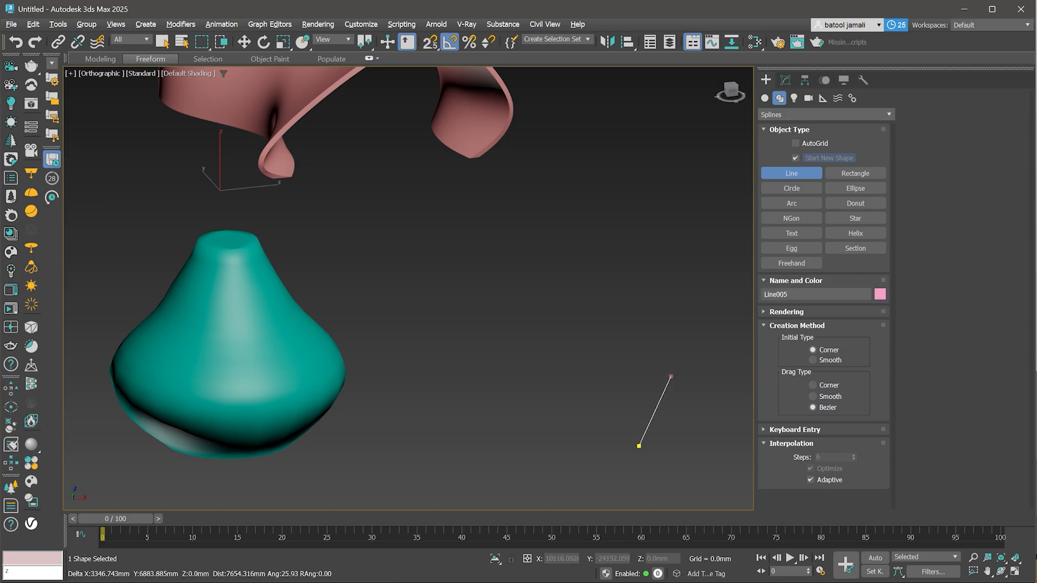
left_click(659, 338)
left_click(508, 266)
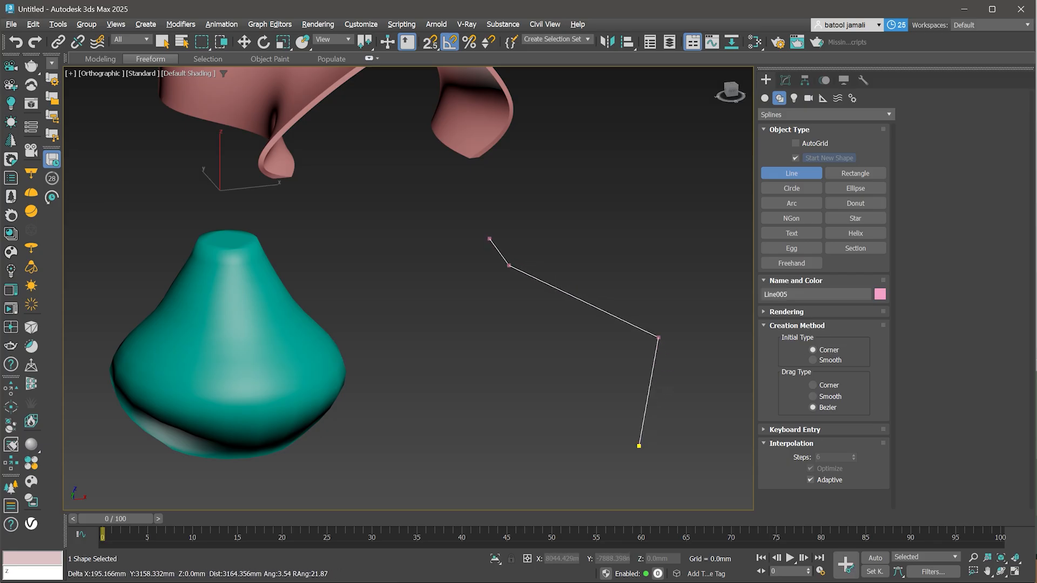
left_click(504, 187)
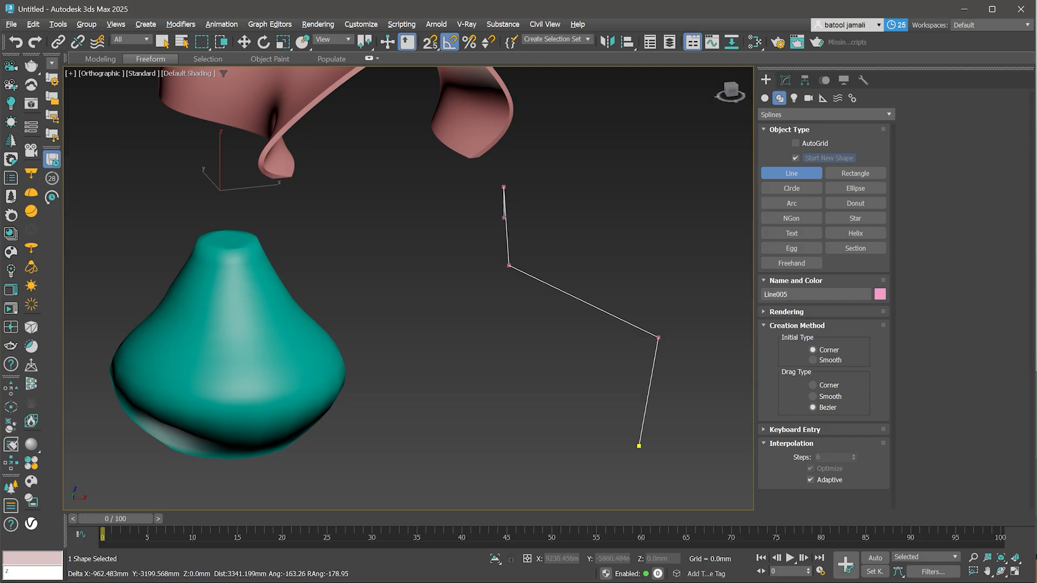
right_click(506, 217)
right_click(505, 217)
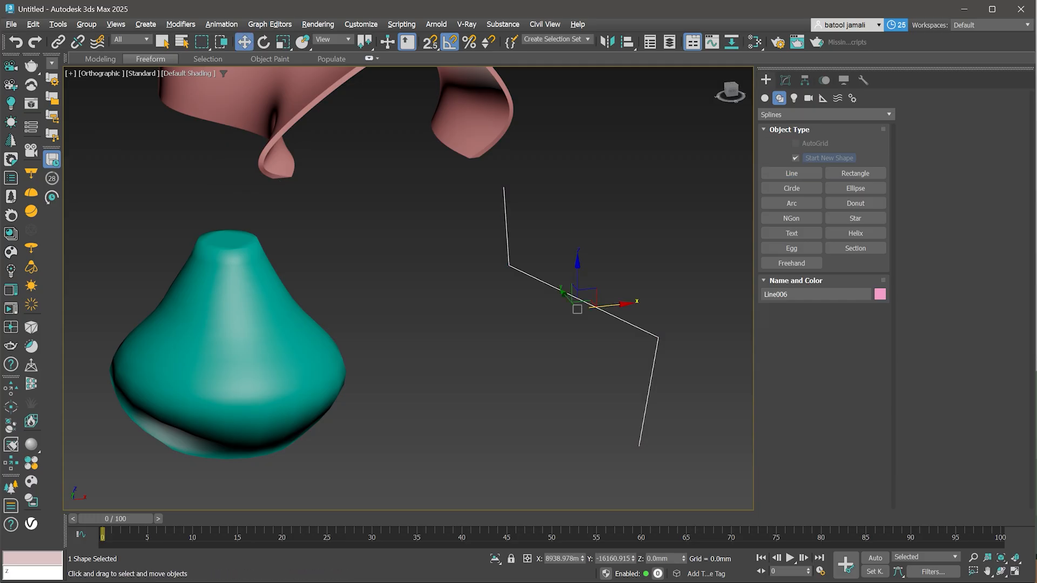
- Clone the zigzag line as a copy placed slightly to its left
left_click_drag(577, 305, 524, 311, "shift")
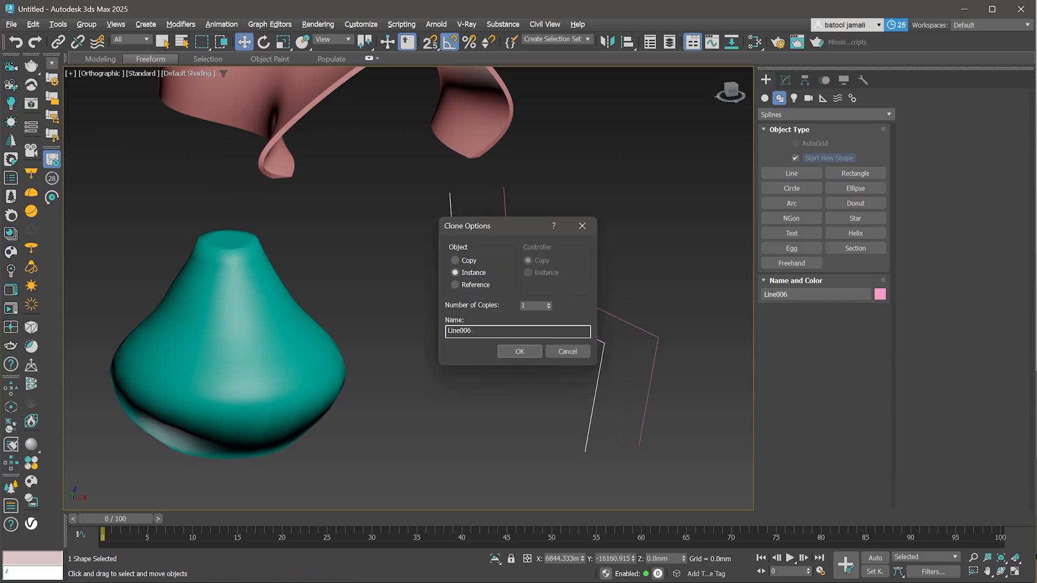
left_click(456, 261)
left_click(520, 351)
- Move the copied line's two upper vertices to the left and attach the original line to it
left_click(785, 80)
key("1")
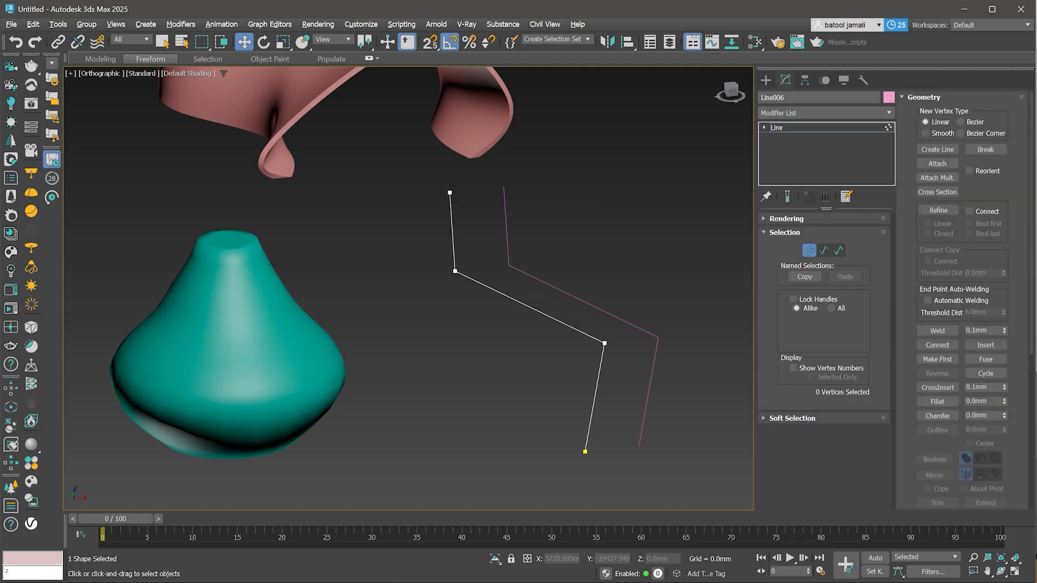
left_click_drag(564, 431, 614, 448)
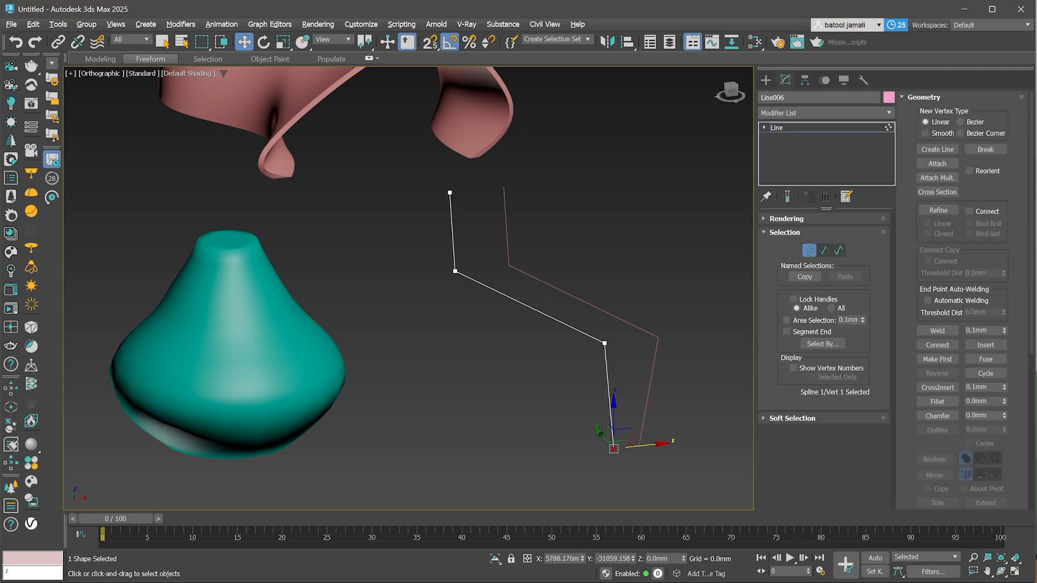
left_click(450, 193)
left_click_drag(450, 193, 397, 198)
left_click(456, 271)
left_click_drag(455, 270, 422, 274)
left_click(938, 164)
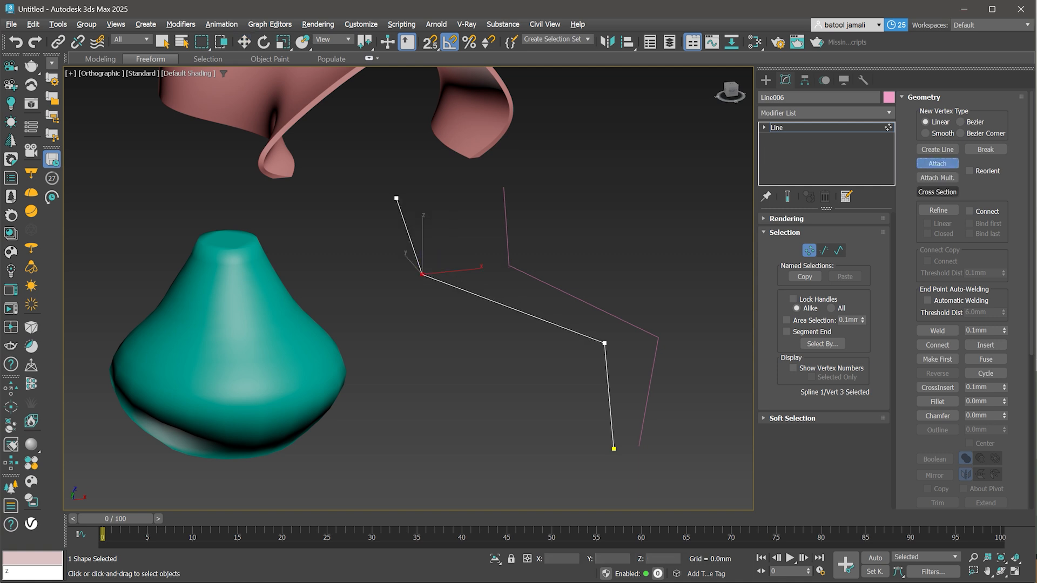
left_click(651, 383)
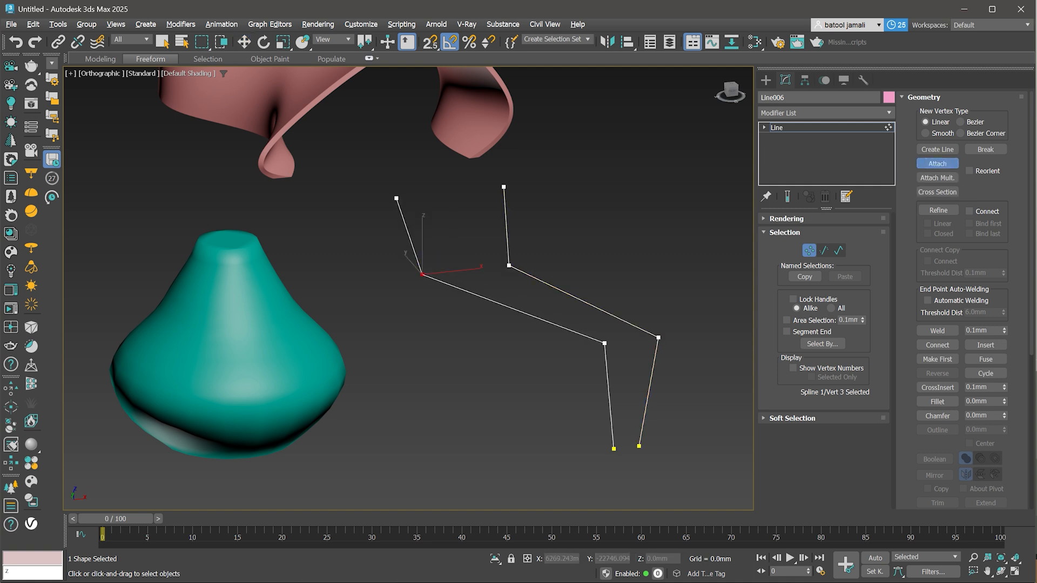
- Copy both splines upward in Spline sub-object mode to create a second stacked pair
key("3")
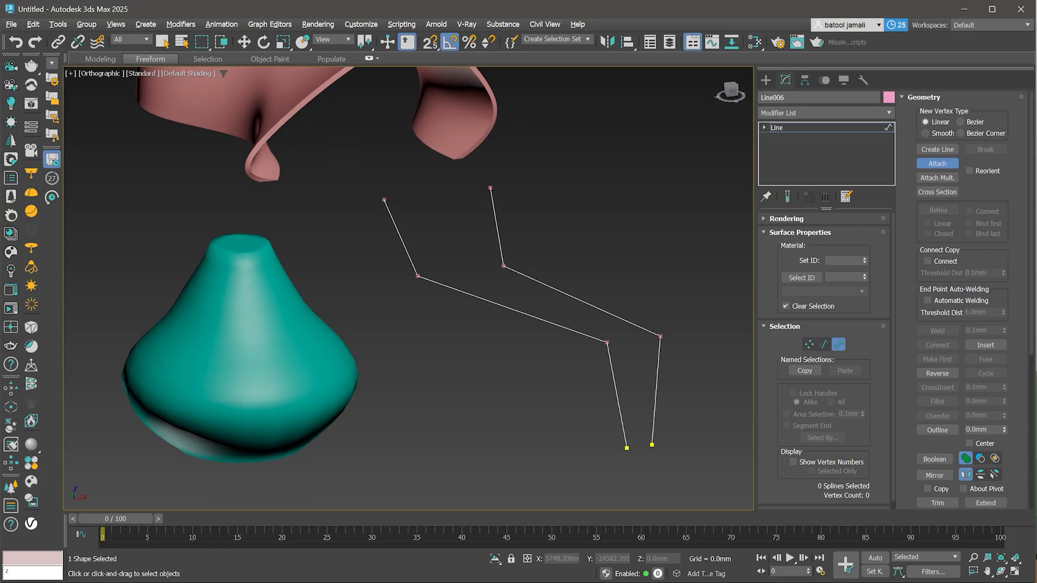
middle_click_drag(378, 324, 410, 302, "alt")
key("w")
left_click_drag(652, 262, 551, 351)
middle_click_drag(551, 352, 484, 368, "alt")
left_click_drag(497, 330, 497, 265, "shift")
mouse_move(494, 273)
middle_mouse_down("alt")
mouse_move(540, 270)
mouse_move(517, 293)
mouse_move(494, 290)
middle_mouse_up("alt")
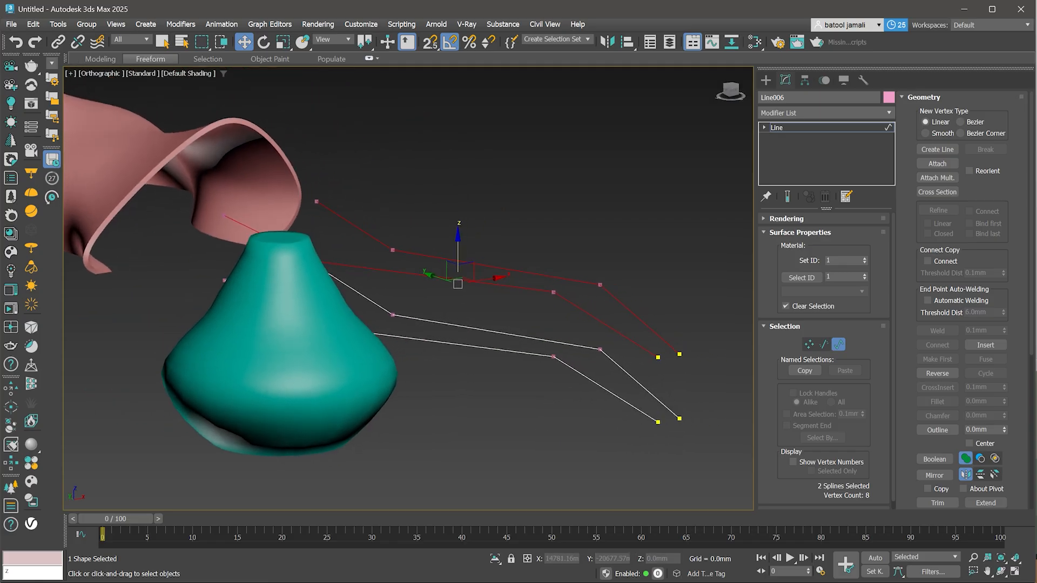
- Adjust the end vertices of the upper splines, showing vertex numbers to check their order
key("1")
left_click_drag(706, 333, 642, 377)
left_click_drag(658, 325, 658, 356)
left_click(793, 369)
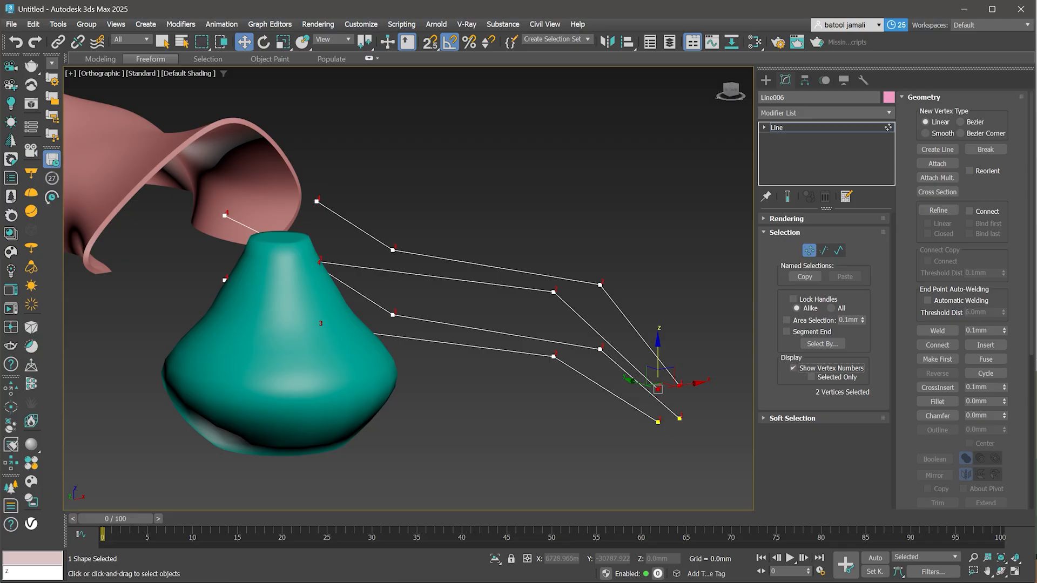
left_click(680, 386)
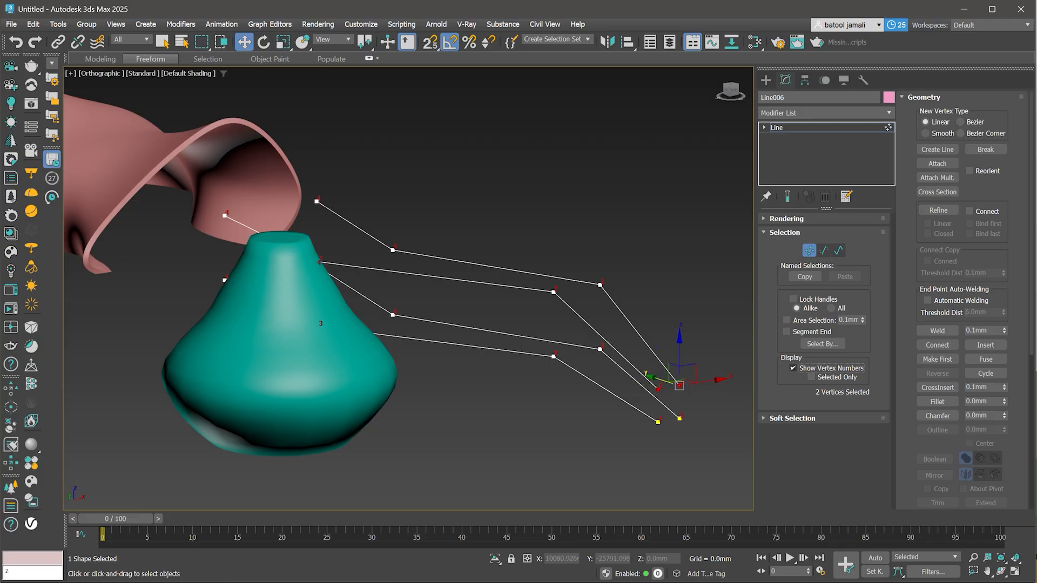
left_click(794, 368)
scroll(671, 389, "down", 3)
middle_click_drag(672, 389, 641, 393, "alt")
- Use Cross Section to connect matching vertices of the four splines into a closed cage
left_click(938, 191)
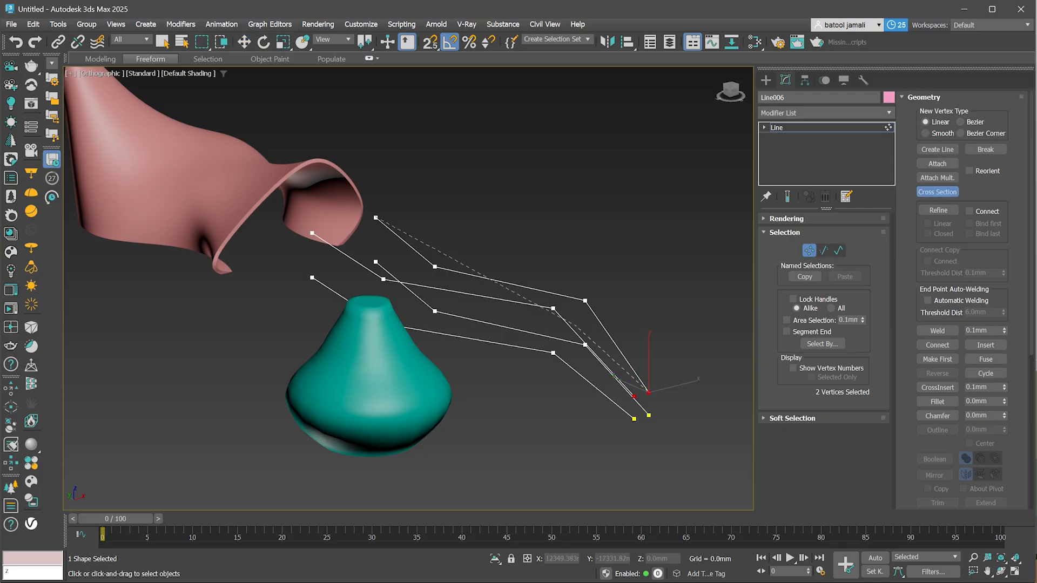
left_click(563, 319)
left_click(543, 351)
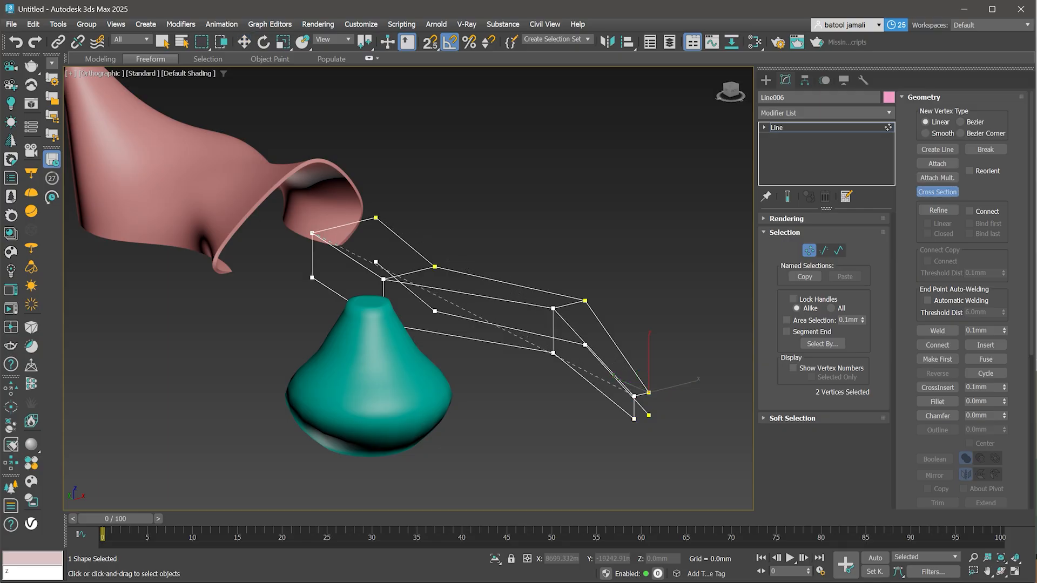
left_click(546, 337)
scroll(652, 399, "down", 3)
middle_click_drag(652, 399, 551, 406, "alt")
key("ctrl+z")
scroll(673, 376, "up", 3)
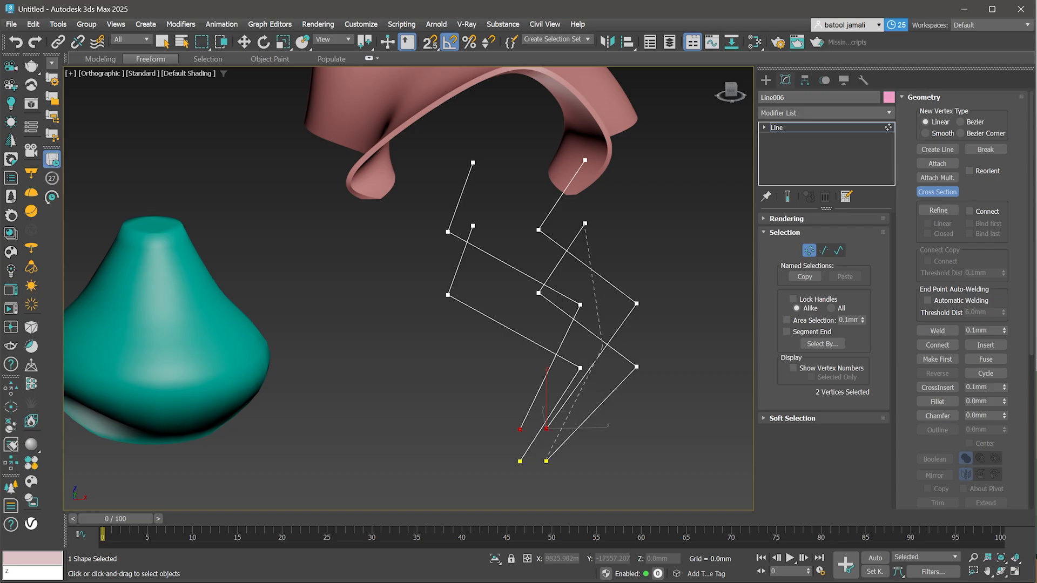
left_click(604, 346)
left_click(562, 346)
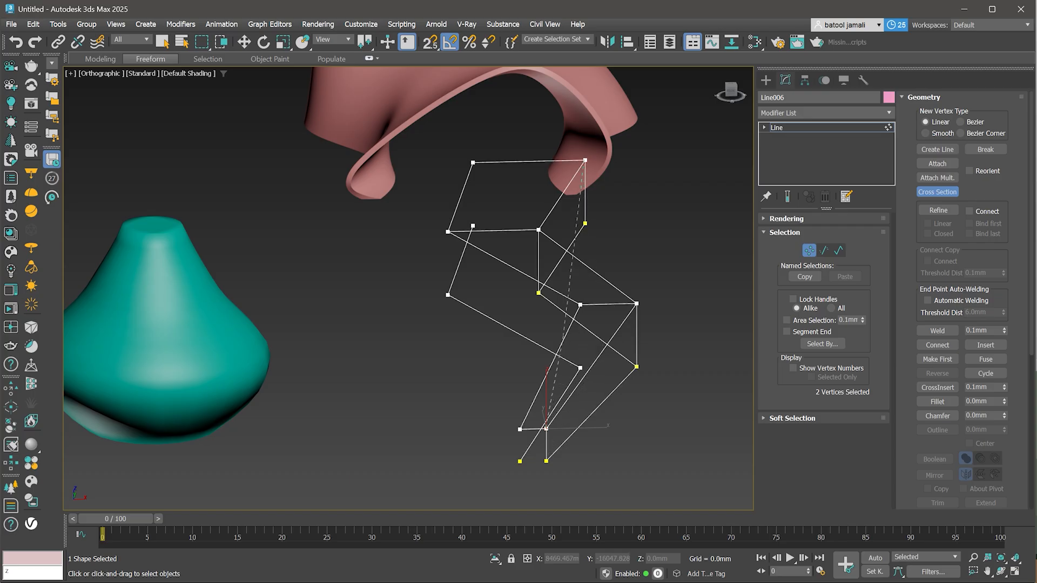
left_click(547, 350)
left_click(598, 404)
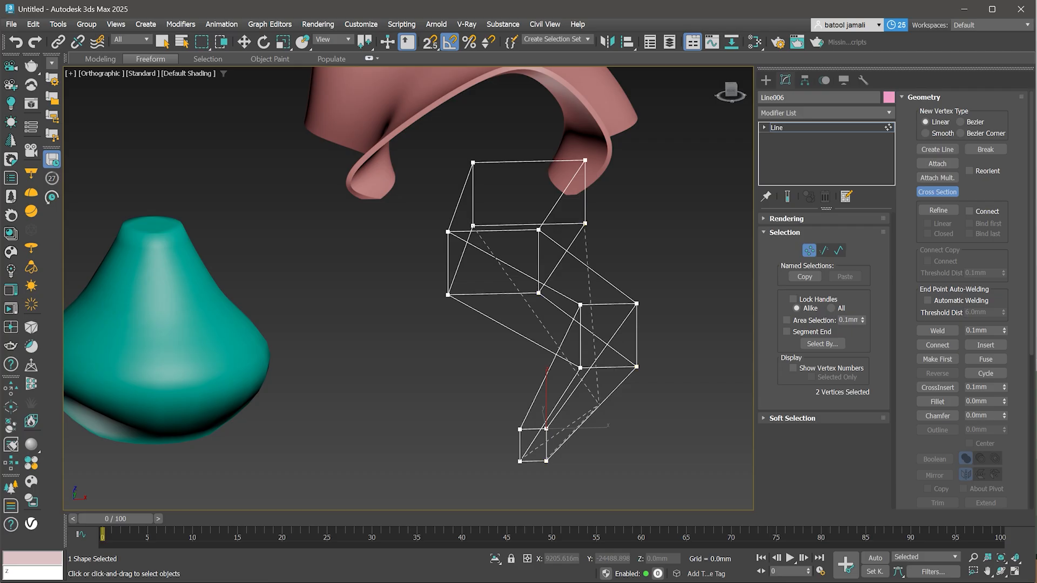
right_click(598, 404)
- Add a Surface modifier to the spline cage
left_click(810, 127)
left_click(825, 113)
type("s")
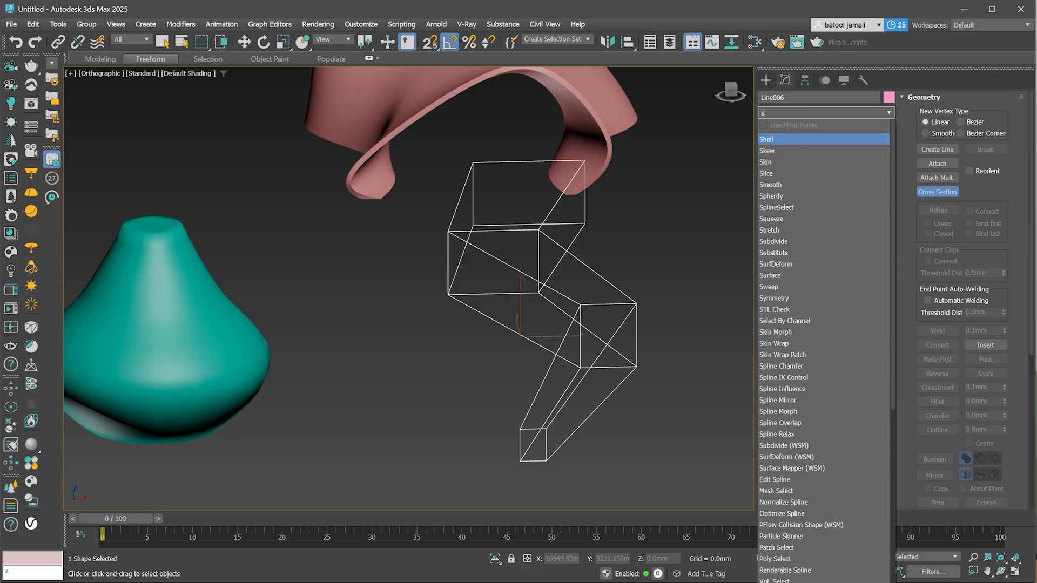
type("u")
key("Down")
key("Down")
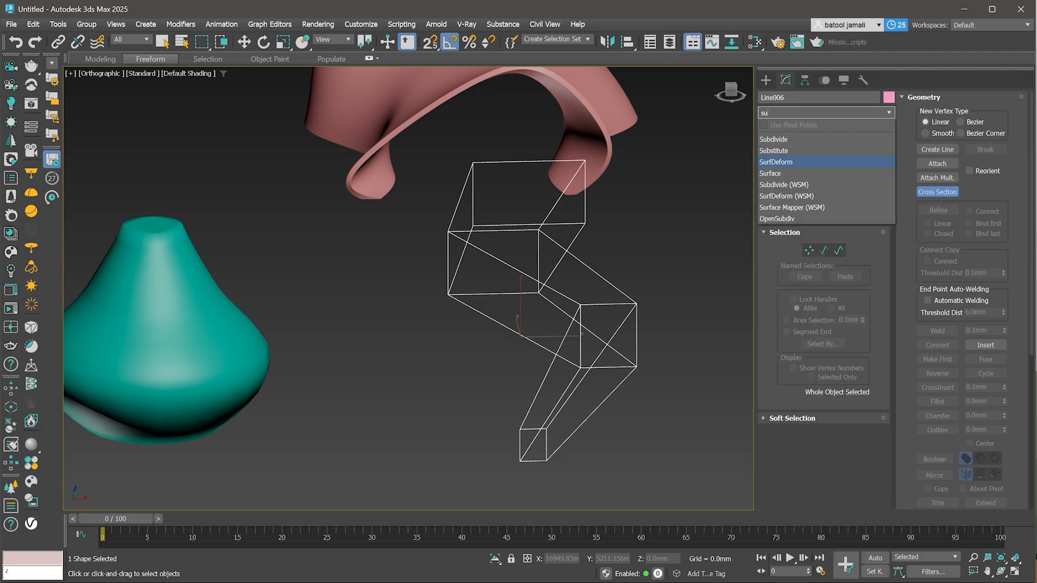
key("Down")
key("Return")
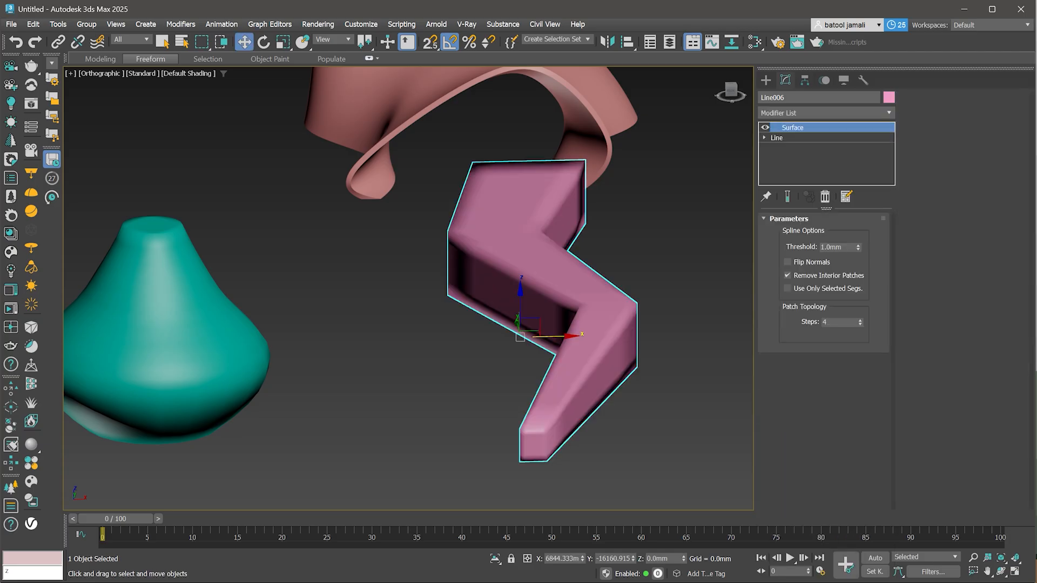
- Return to the Line level and scale down the bottom end vertices to taper that end
scroll(594, 401, "down", 2)
middle_click_drag(595, 401, 551, 401, "alt")
left_click(777, 138)
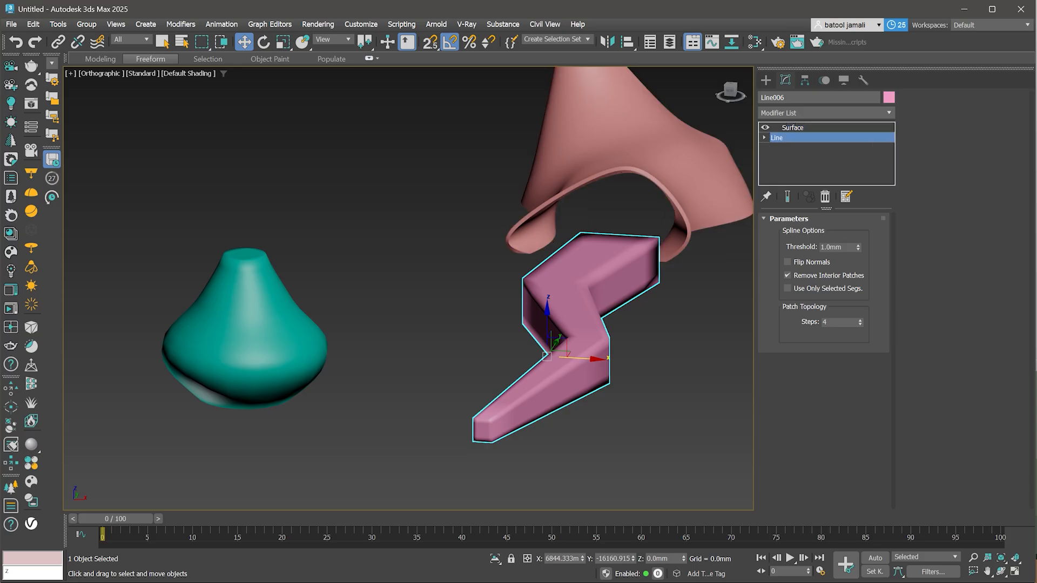
left_click(809, 251)
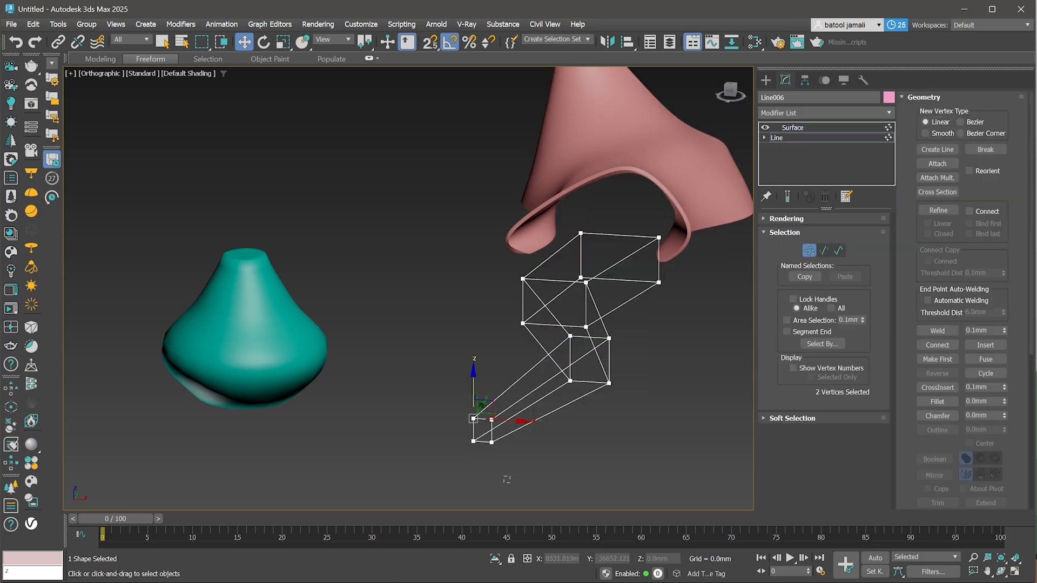
left_click_drag(506, 480, 445, 407)
key("r")
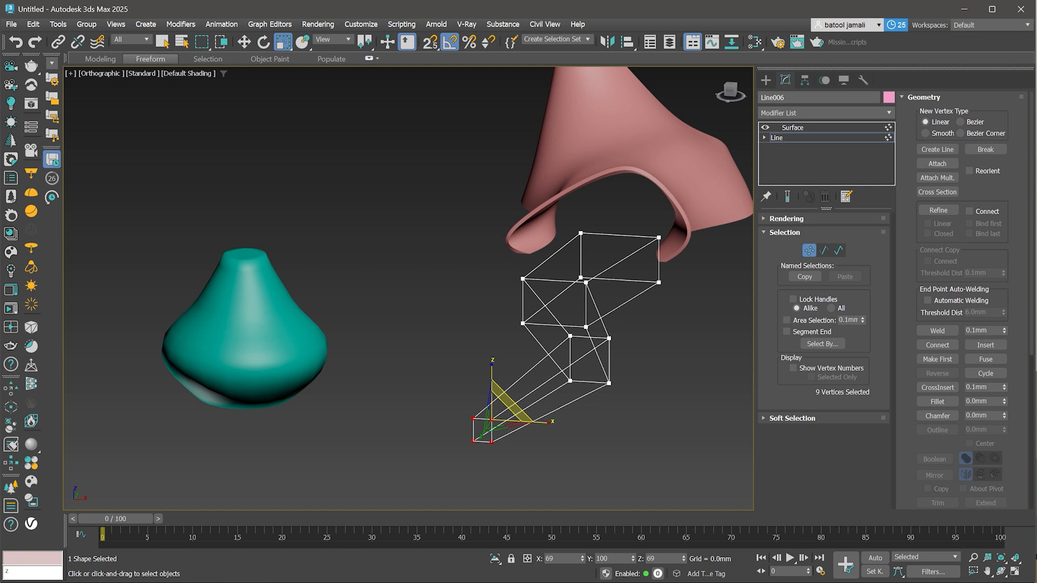
left_click_drag(512, 402, 511, 422)
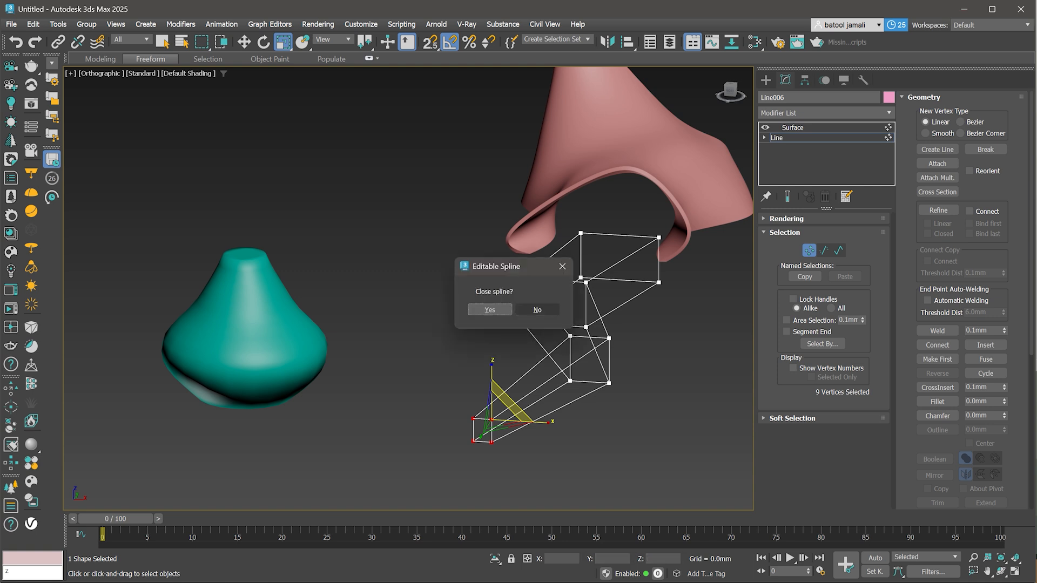
left_click(490, 310)
left_click_drag(511, 415, 511, 416)
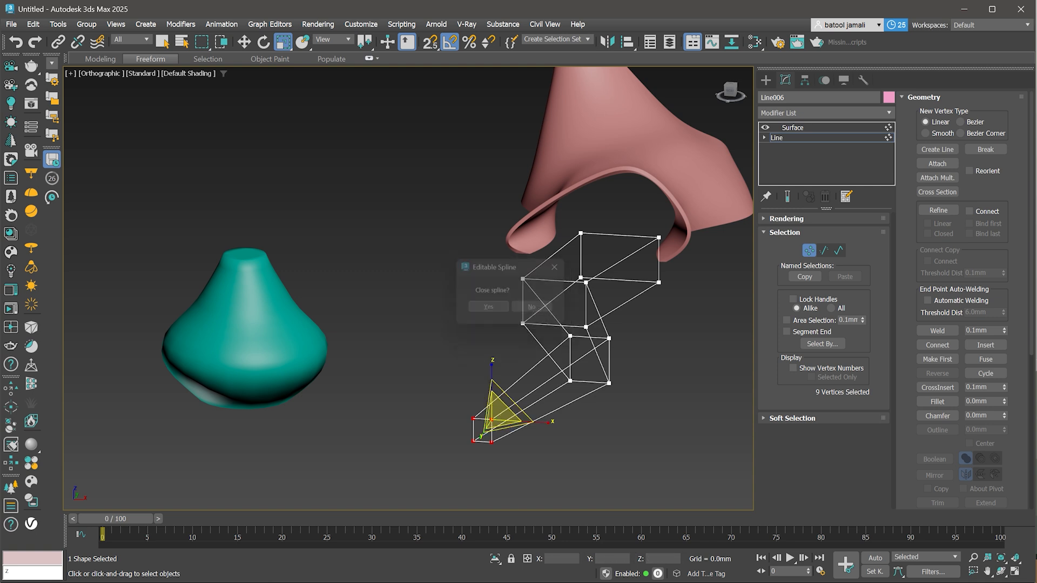
left_click(537, 310)
- Scale the bottom end vertices of the spline cage down further
scroll(510, 411, "down", 2)
middle_click_drag(511, 411, 510, 474, "alt")
key("w")
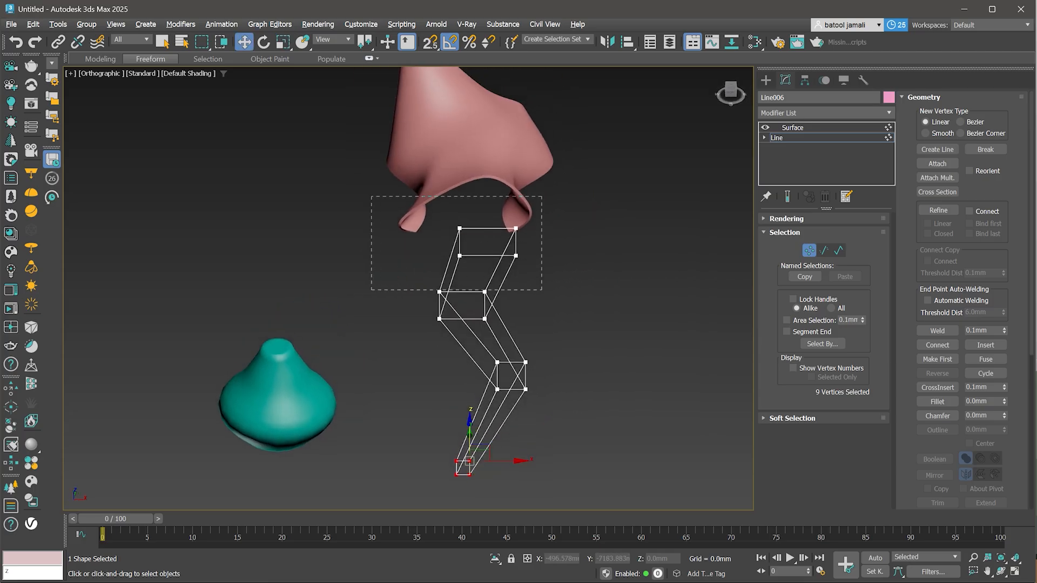
- Select the top end vertices and scale them, switching the transform center and declining to close the spline
left_click_drag(542, 290, 543, 270)
key("r")
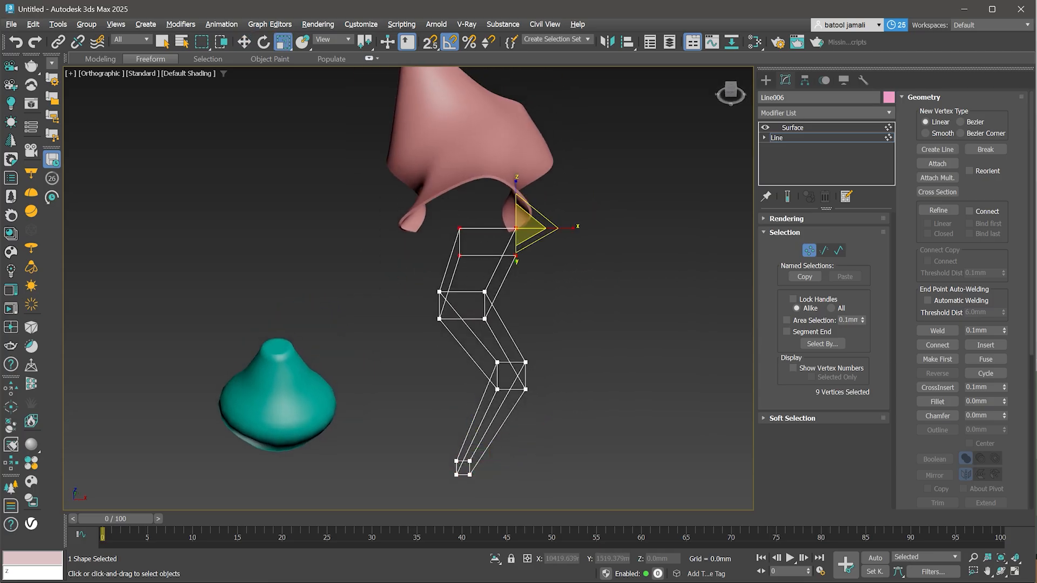
left_click(527, 228)
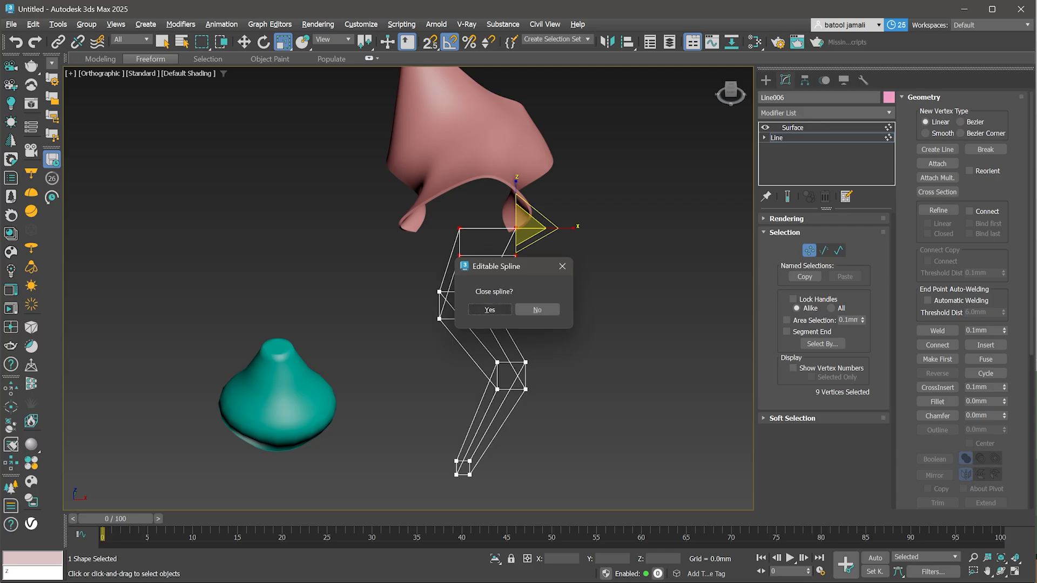
key("Return")
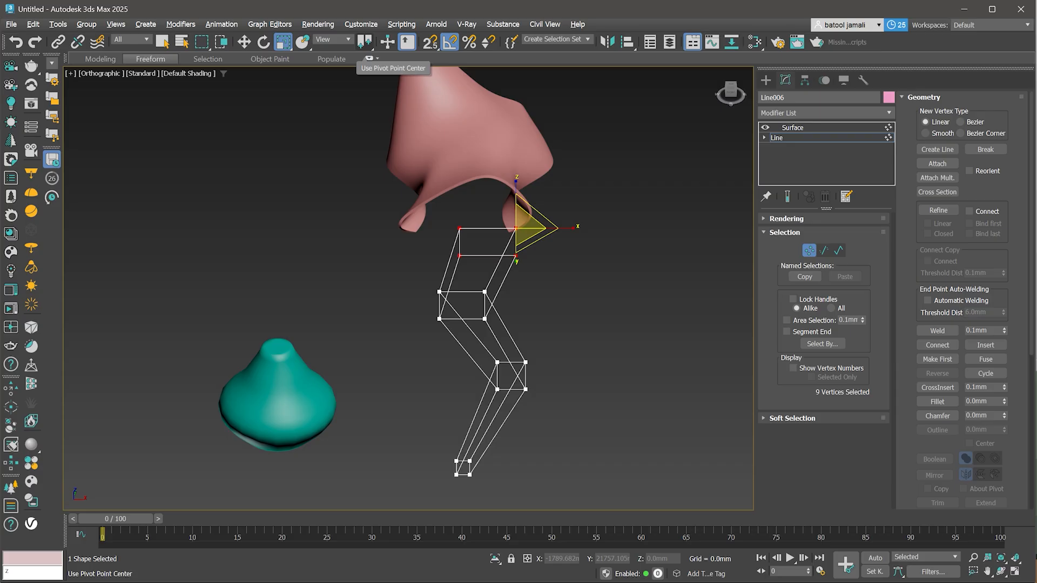
left_click(364, 41)
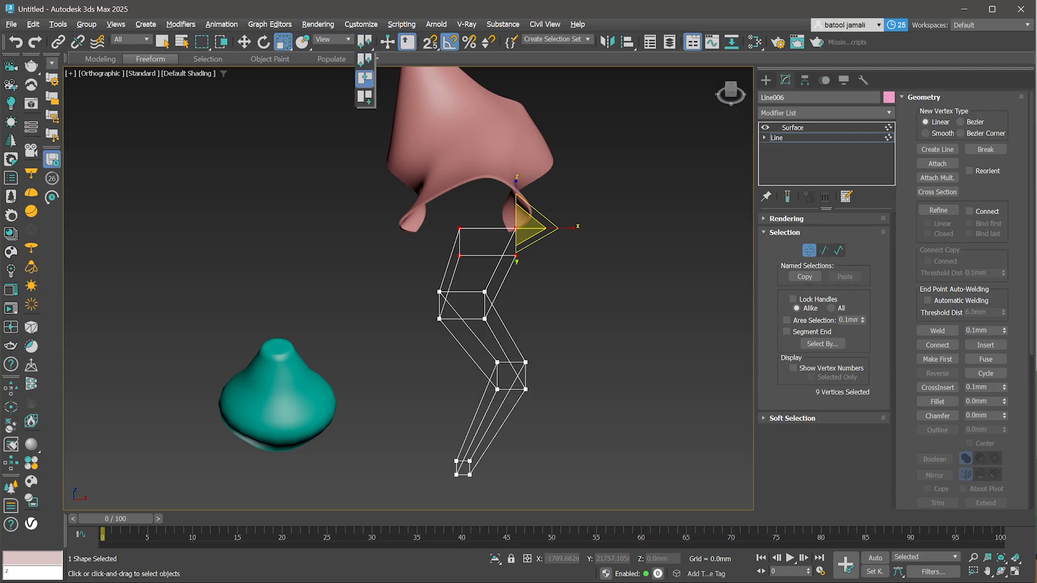
left_click(364, 78)
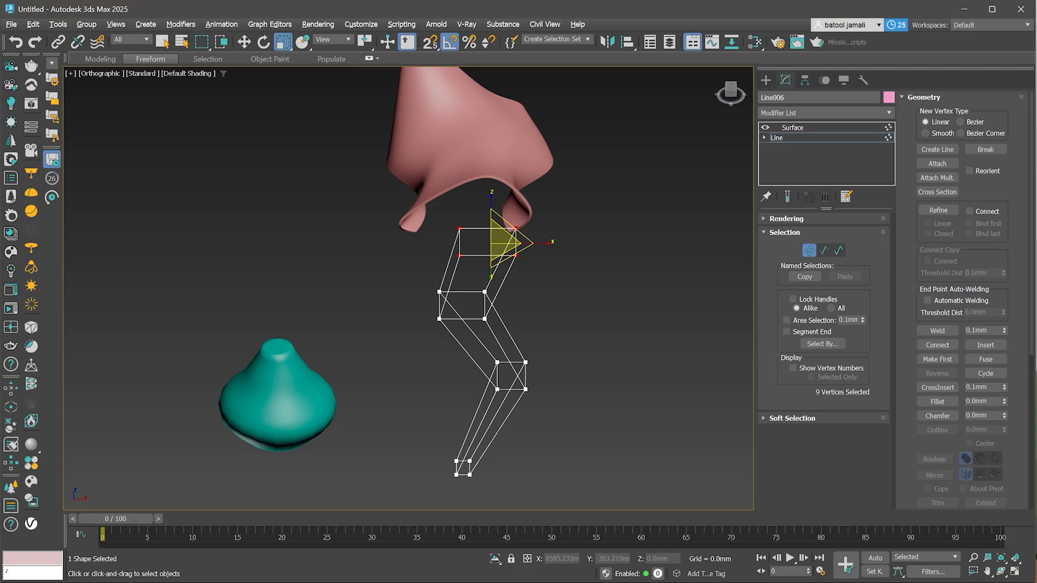
left_click_drag(503, 257, 502, 230)
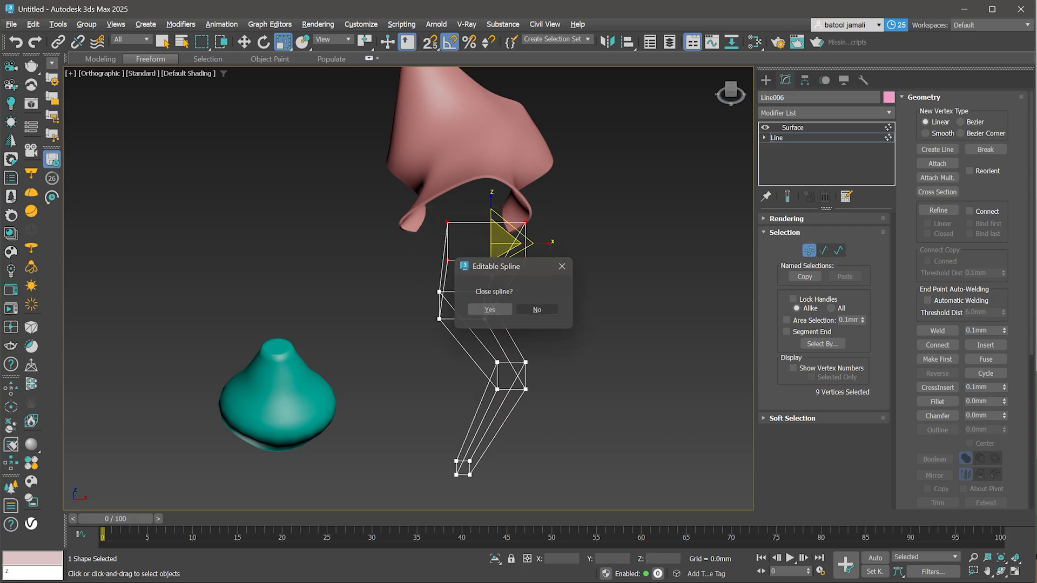
left_click(537, 310)
left_click(364, 43)
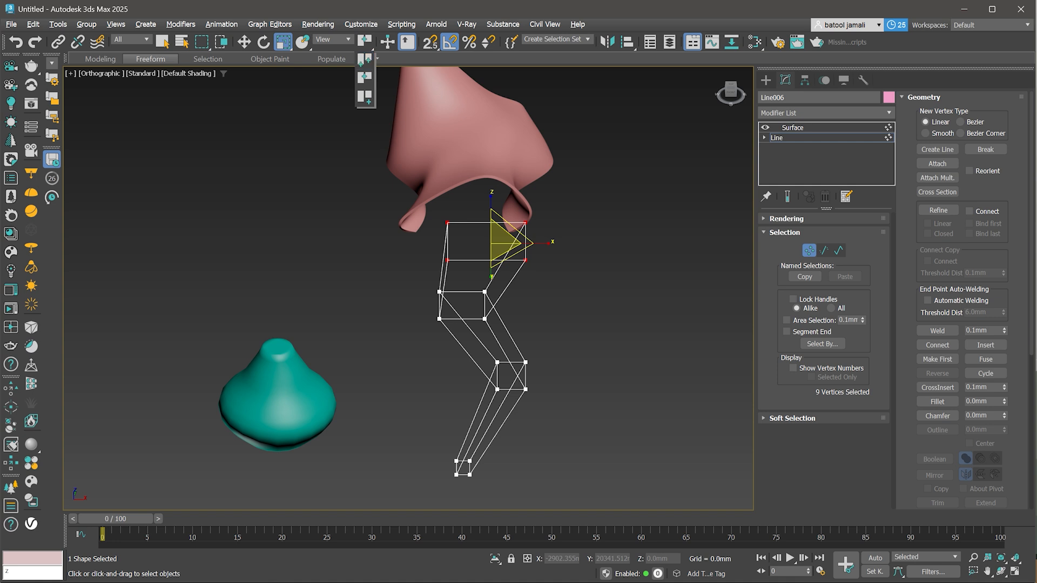
left_click(366, 58)
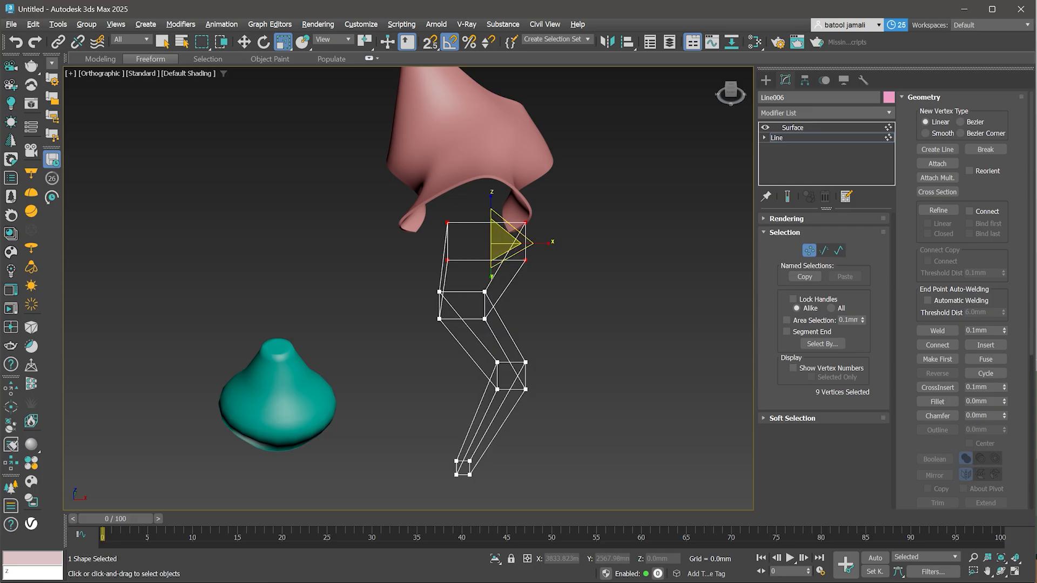
left_click_drag(365, 42, 365, 59)
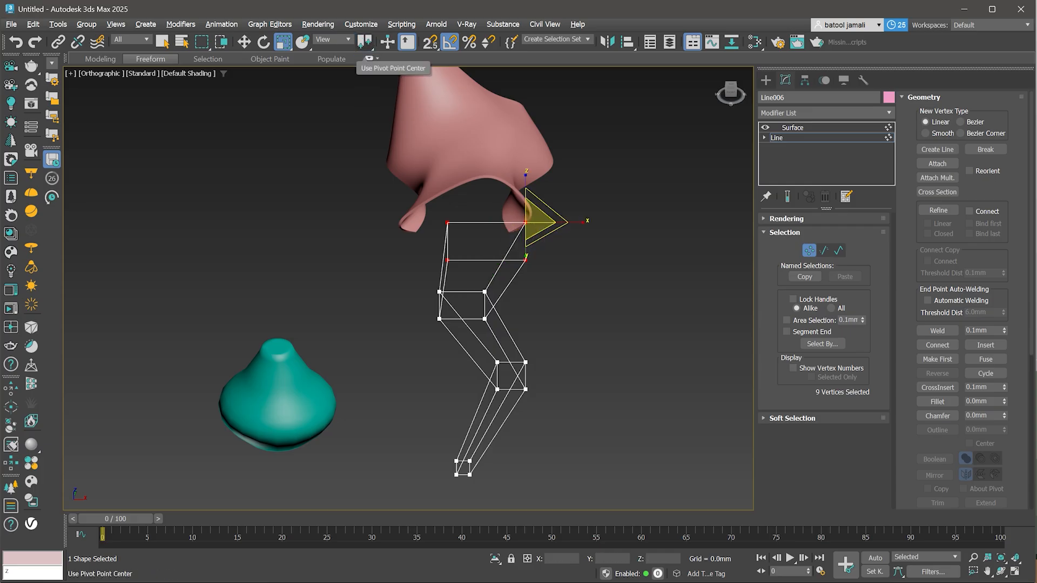
- Pick individual top corner vertices, toggle the grid, and set the transform center to the selection center
left_click(526, 260)
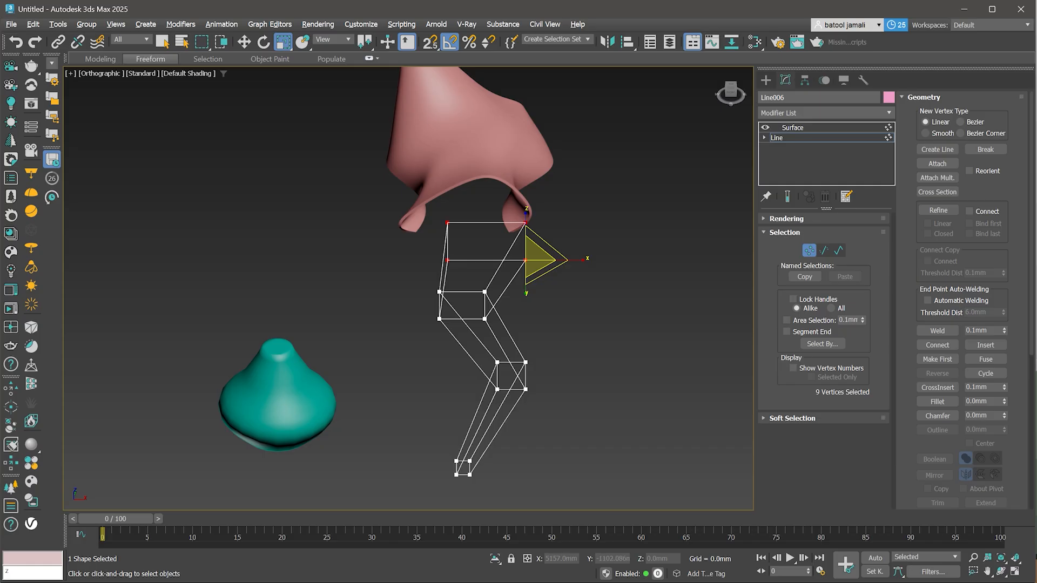
left_click(448, 260)
left_click(448, 222)
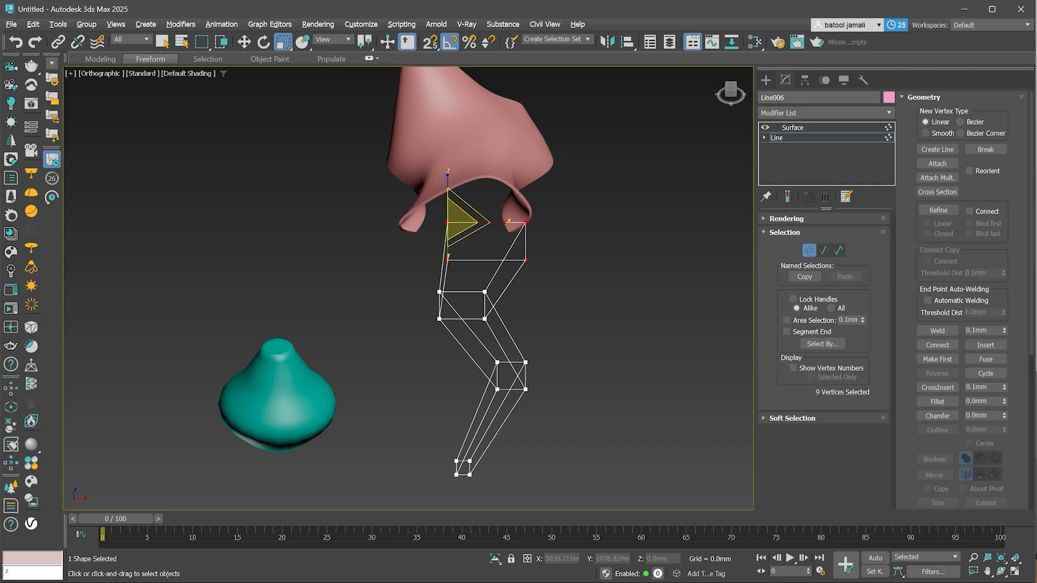
left_click(525, 223)
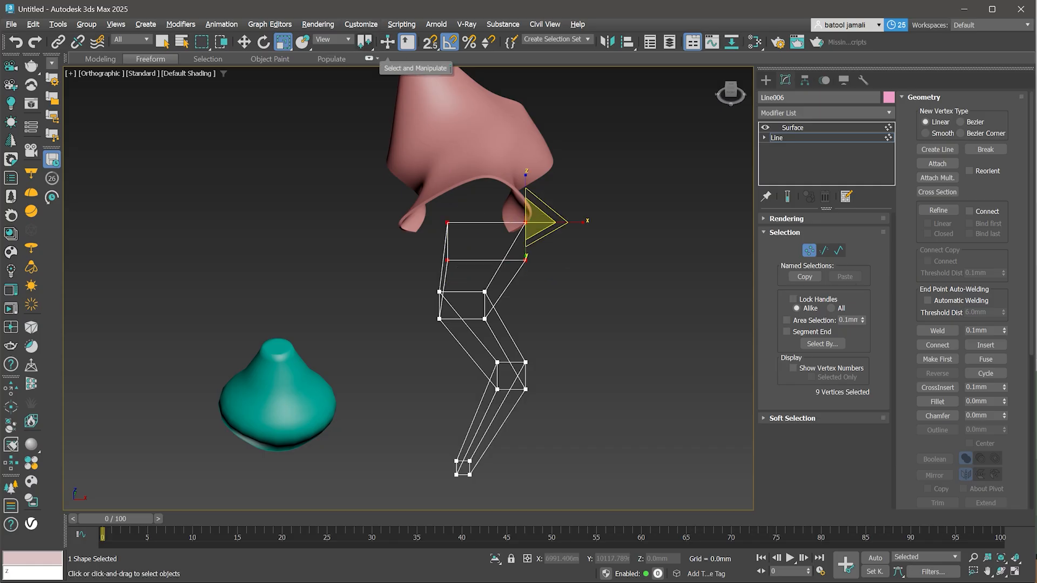
left_click_drag(364, 42, 365, 78)
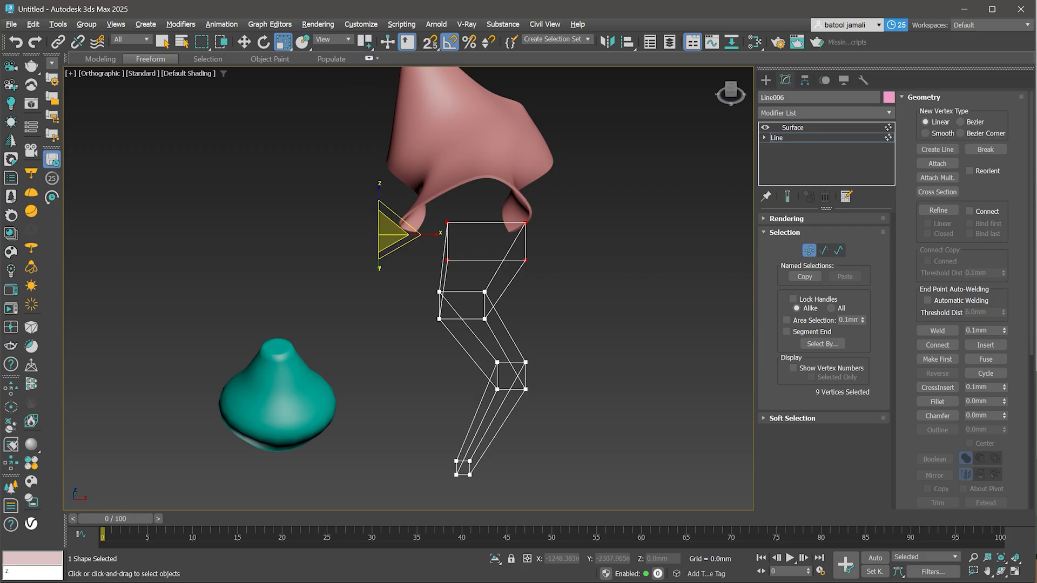
key("g")
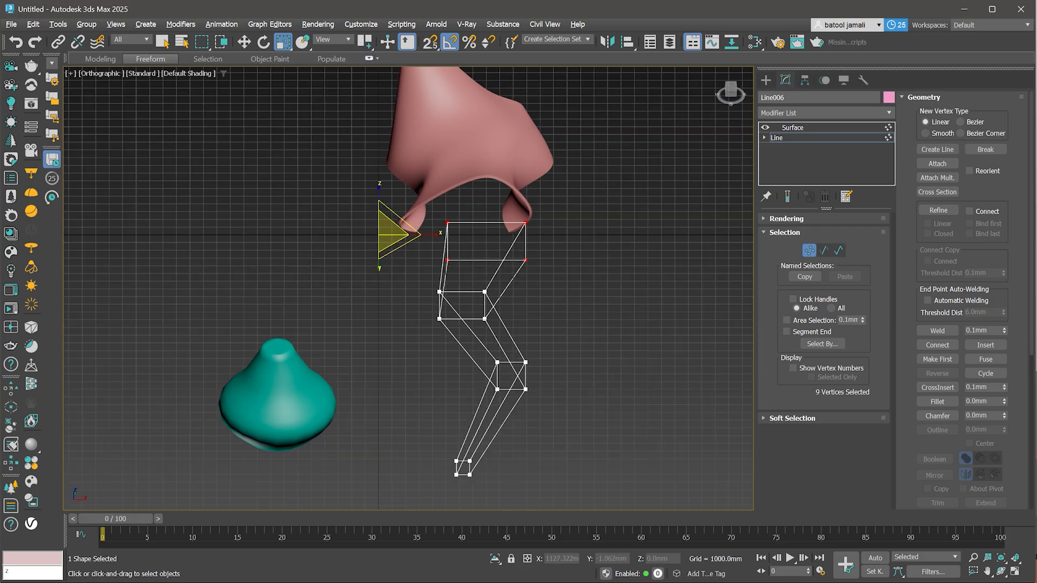
left_click_drag(365, 42, 365, 60)
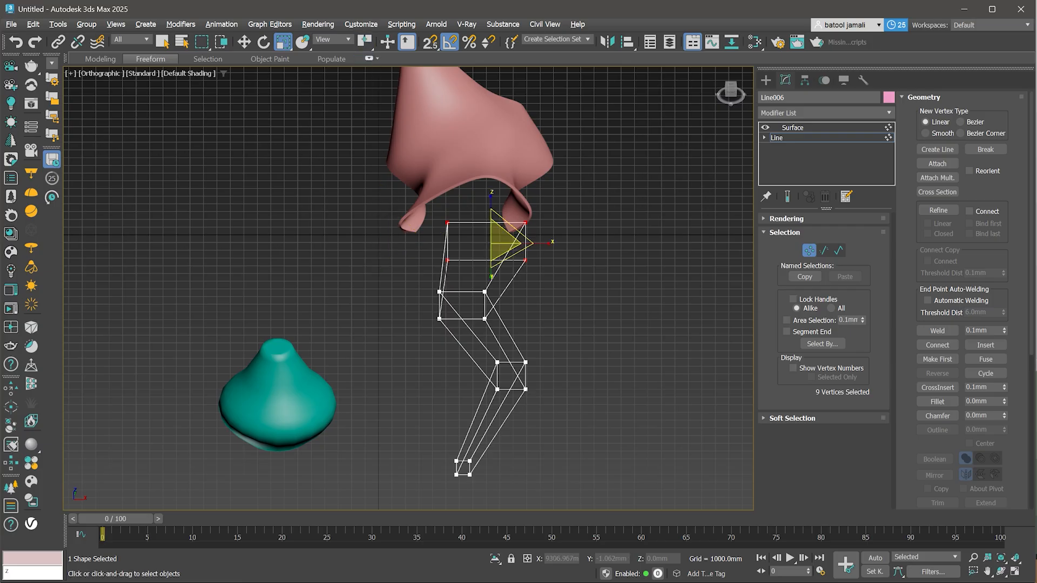
- Scale the top end vertices wider and scale the bottom end vertices up, declining to close the spline
mouse_move(502, 244)
left_mouse_down()
mouse_move(502, 284)
mouse_move(502, 216)
mouse_move(502, 238)
mouse_move(502, 227)
left_mouse_up()
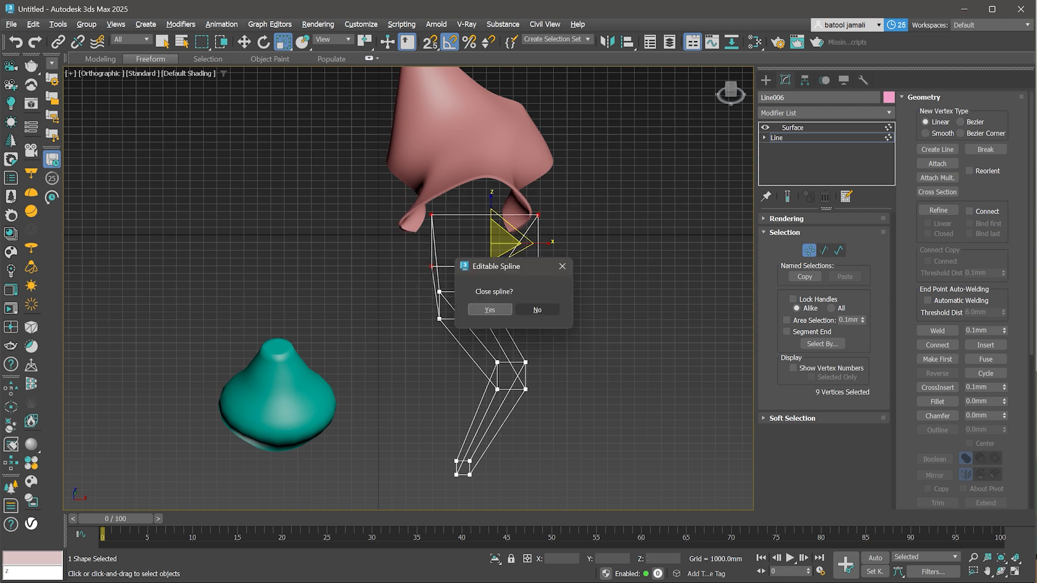
left_click(538, 310)
left_click_drag(532, 445, 475, 378)
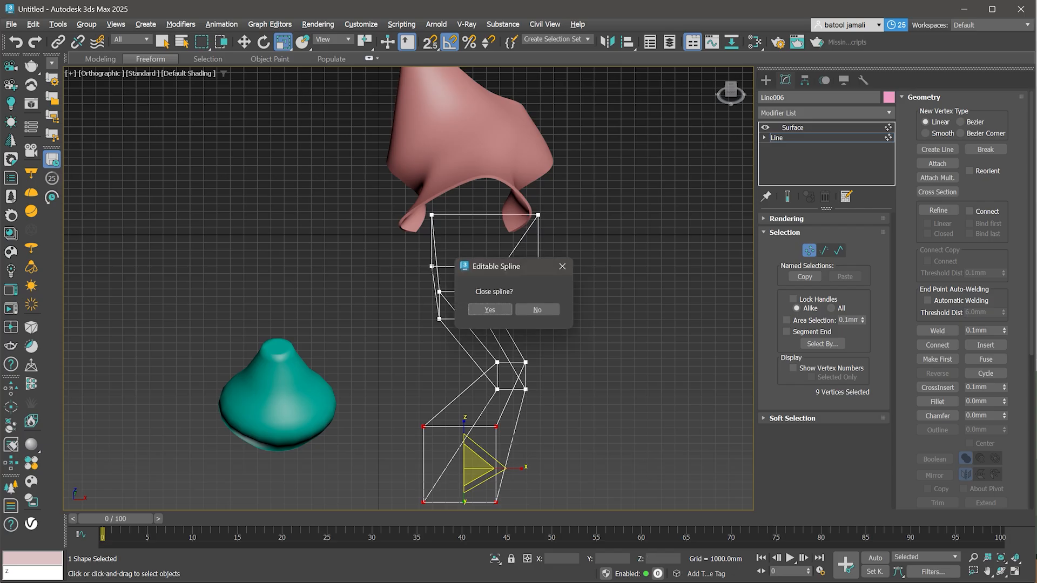
left_click(537, 311)
- Show the end result, select all vertices of the cage and convert them to Smooth vertices
left_click(788, 197)
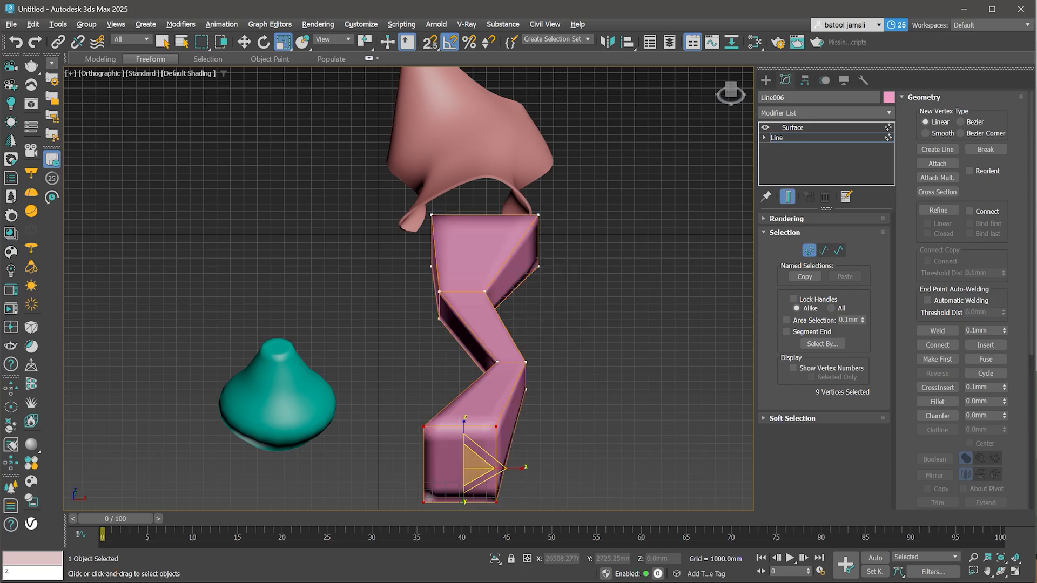
scroll(541, 370, "down", 3)
middle_click_drag(540, 371, 500, 363, "alt")
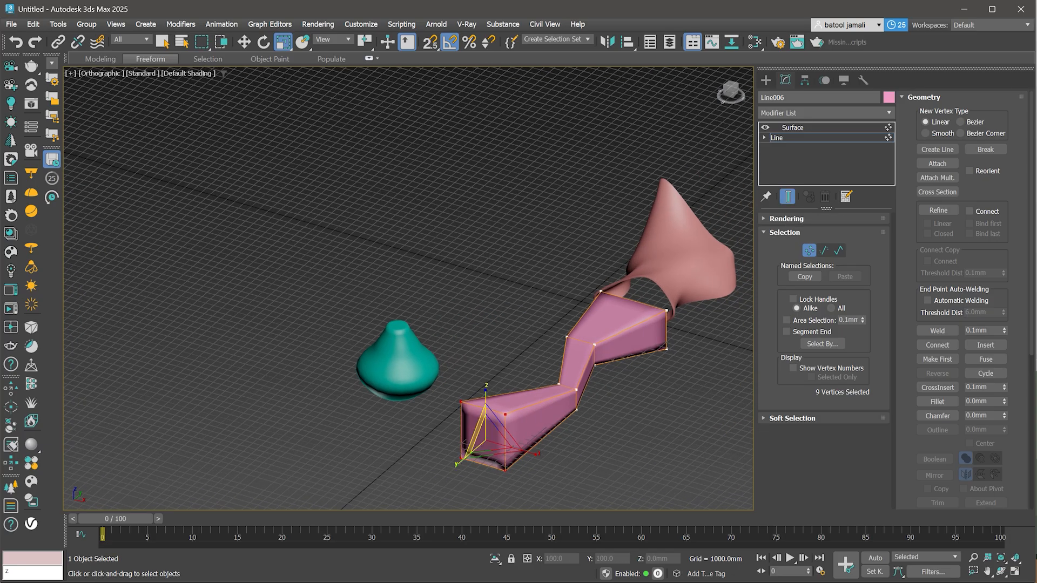
mouse_move(487, 435)
left_mouse_down()
mouse_move(486, 500)
mouse_move(486, 397)
mouse_move(486, 430)
left_mouse_up()
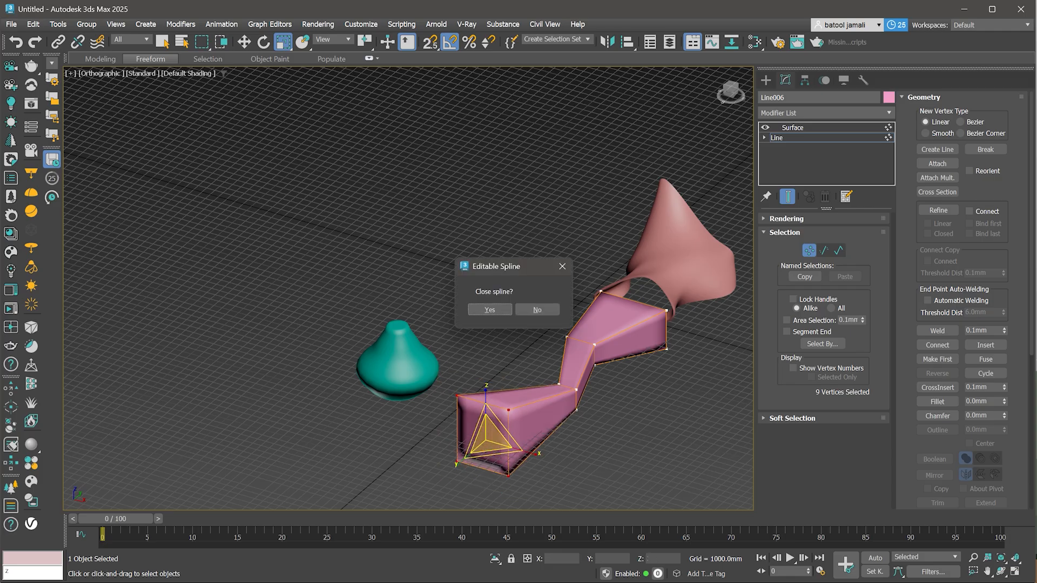
key("Return")
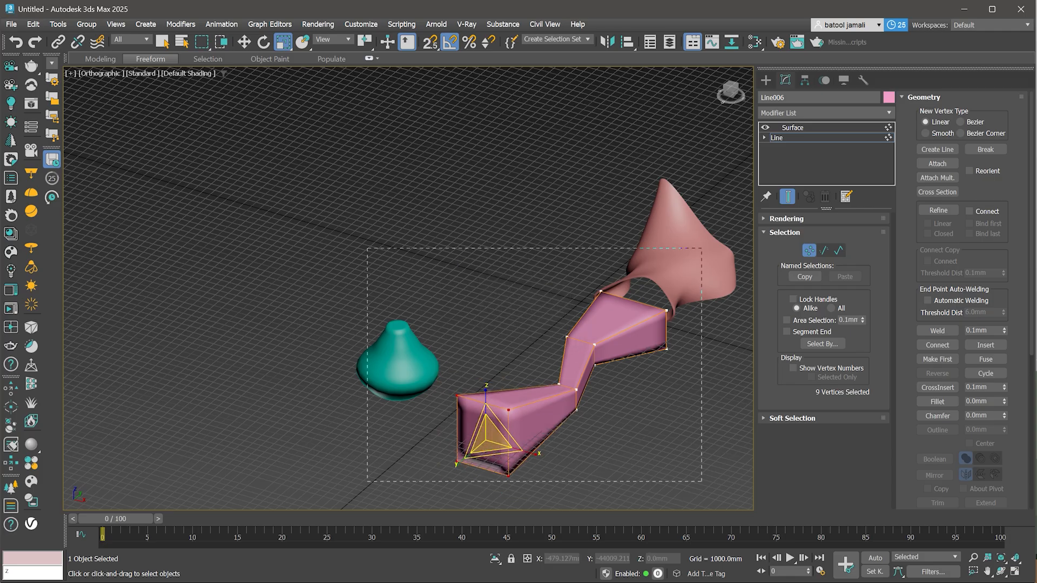
left_click_drag(702, 481, 703, 482)
right_click(516, 370)
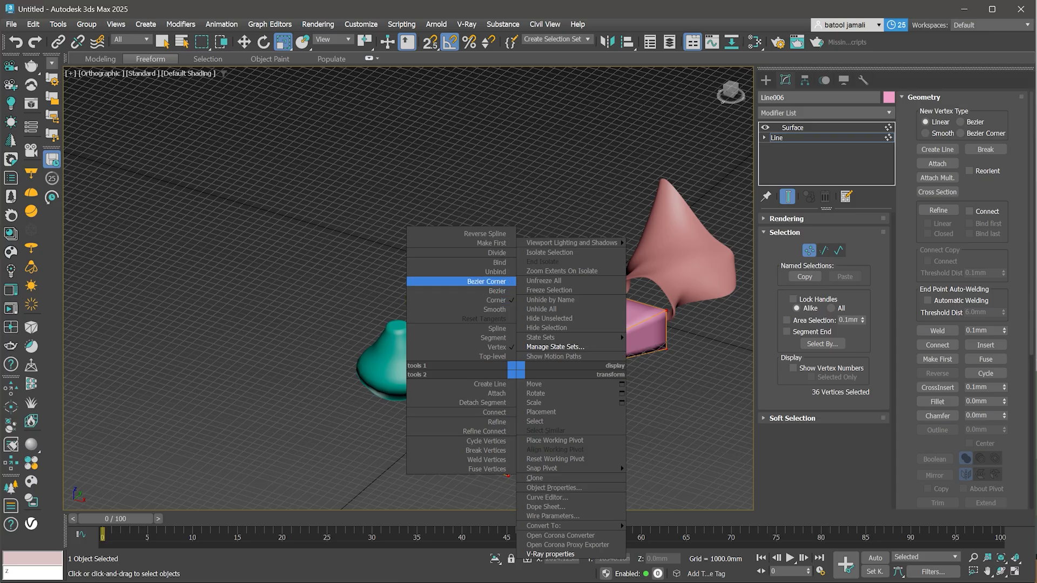
left_click(494, 310)
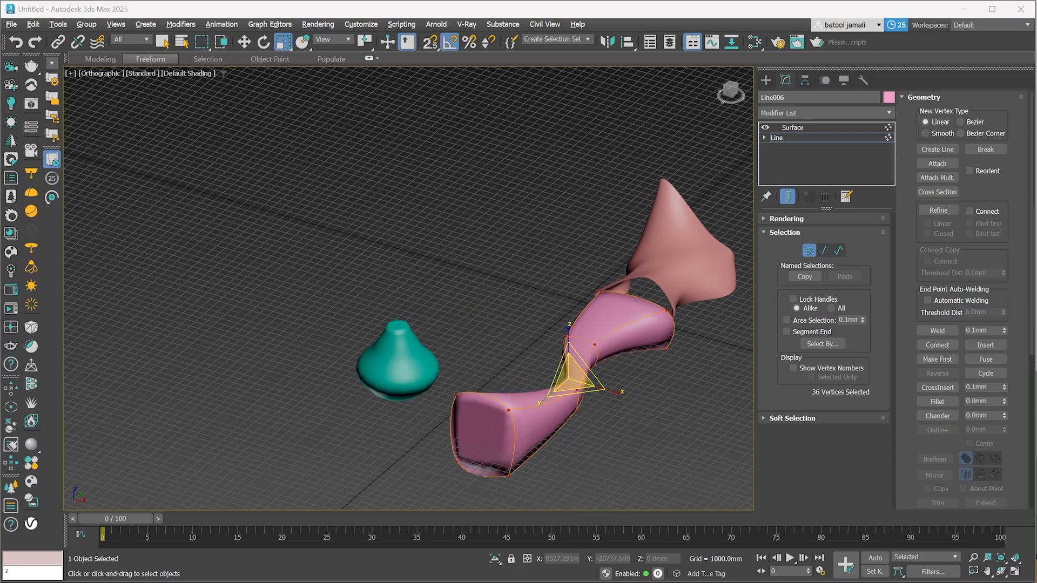
- View the reference images of curved seating in the photo viewer
key("alt+Tab")
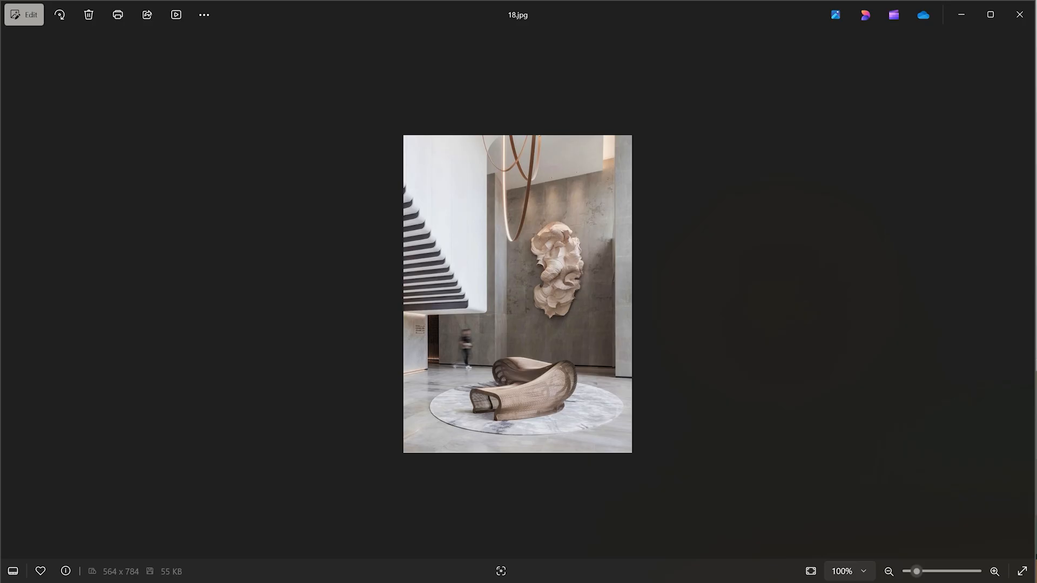
key("Left")
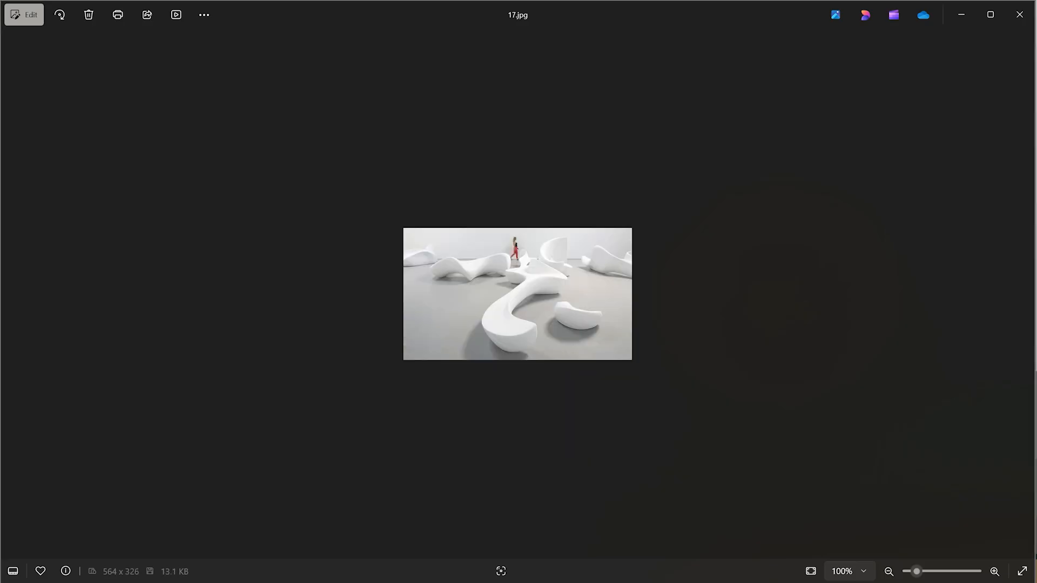
key("alt+Tab")
scroll(619, 352, "up", 2)
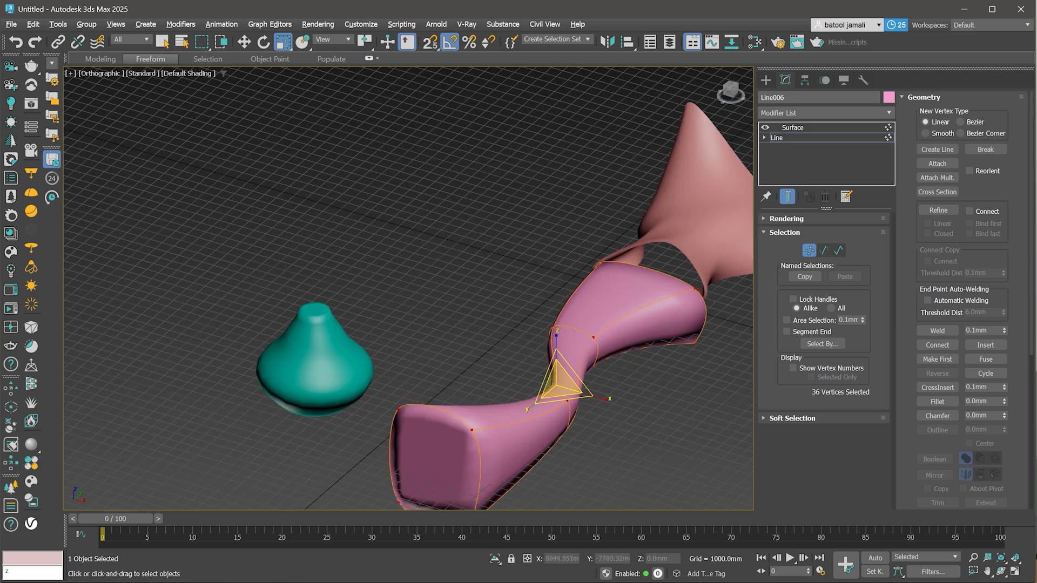
- Select a pair of vertices in the middle of the cage and move them to adjust the curve
key("w")
left_click_drag(578, 331, 593, 276)
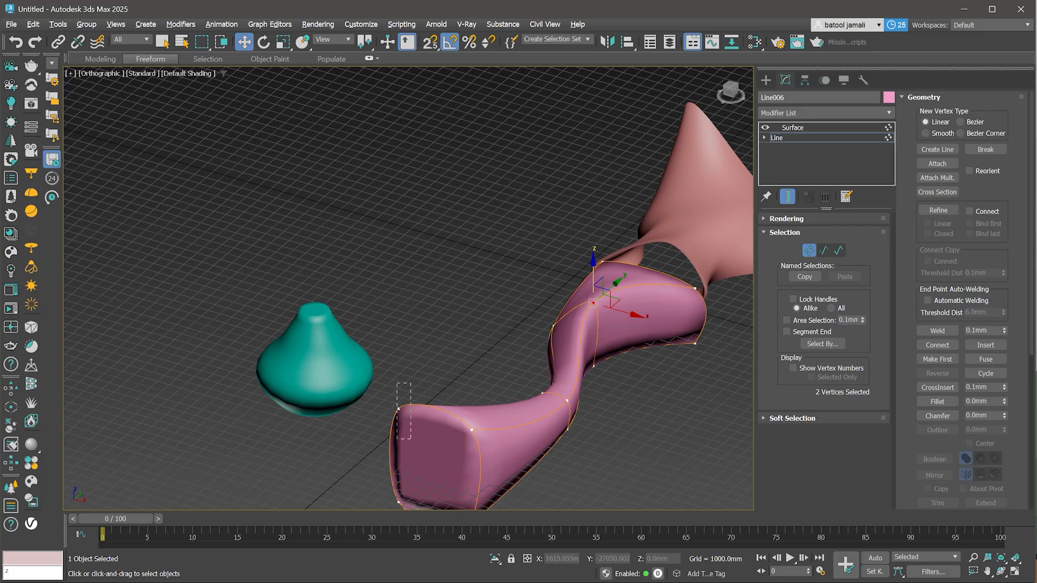
left_click(398, 409)
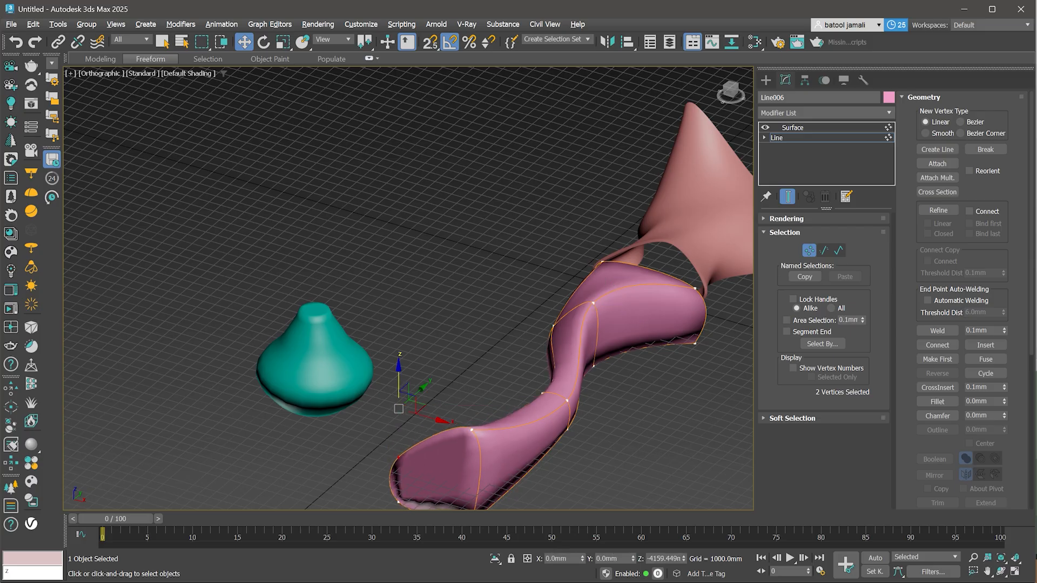
scroll(430, 462, "down", 2)
middle_click_drag(429, 462, 529, 459, "alt")
- Set the Surface modifier steps to 3 and add a TurboSmooth modifier with 2 iterations
left_click(792, 128)
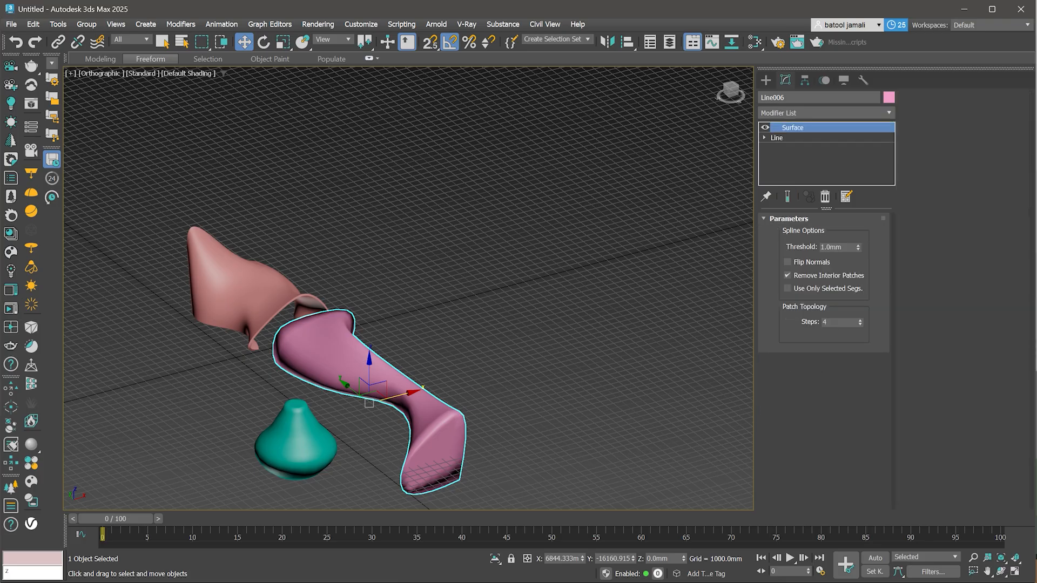
left_click(860, 325)
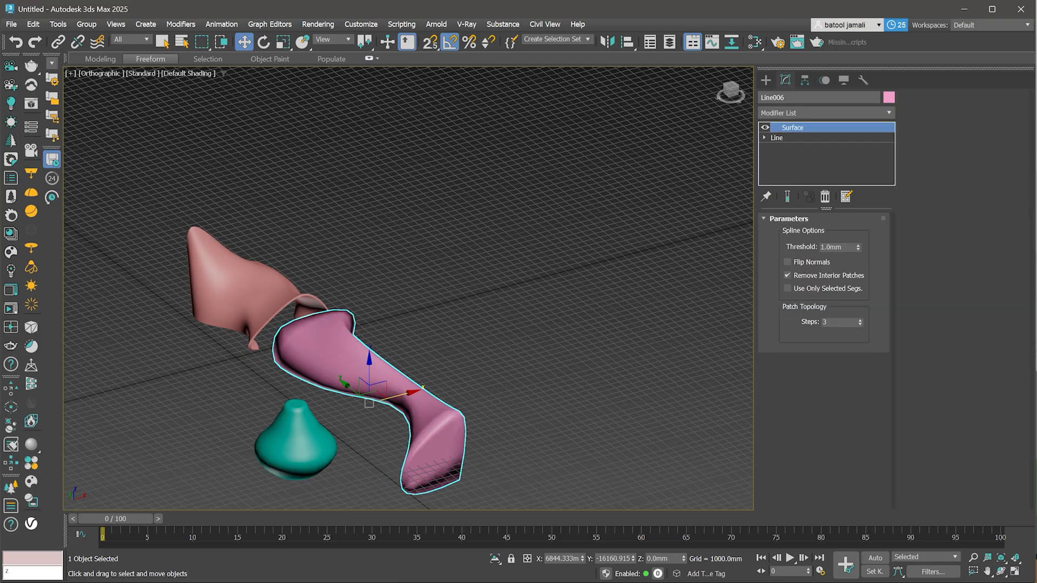
left_click(827, 112)
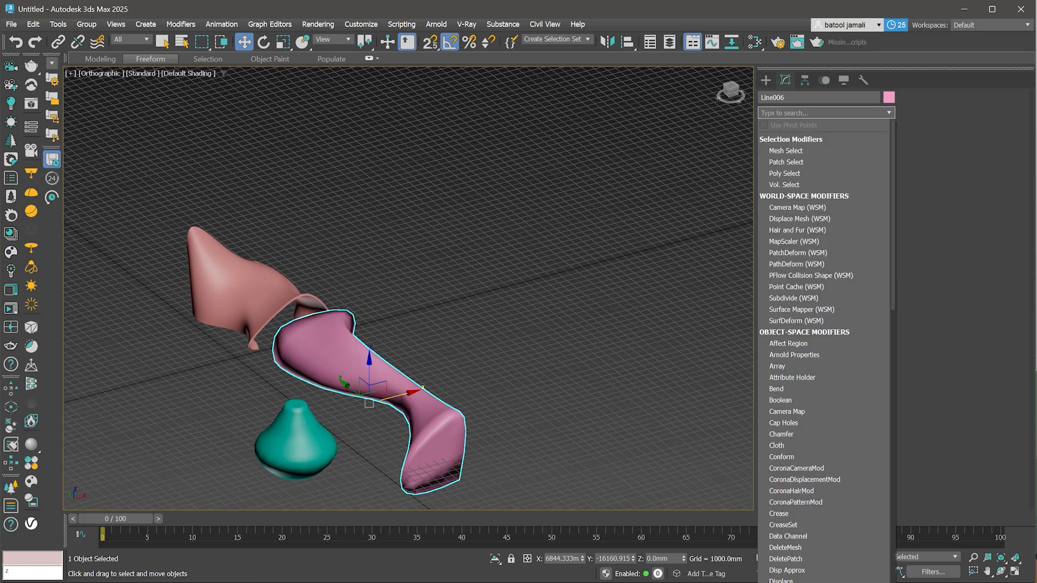
type("t")
key("Down")
key("Return")
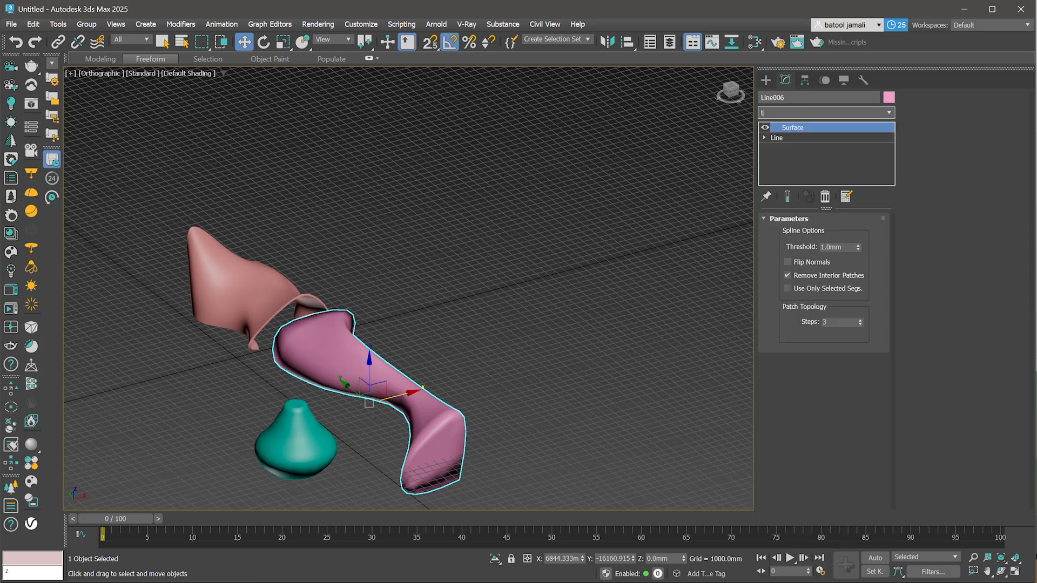
left_click(863, 237)
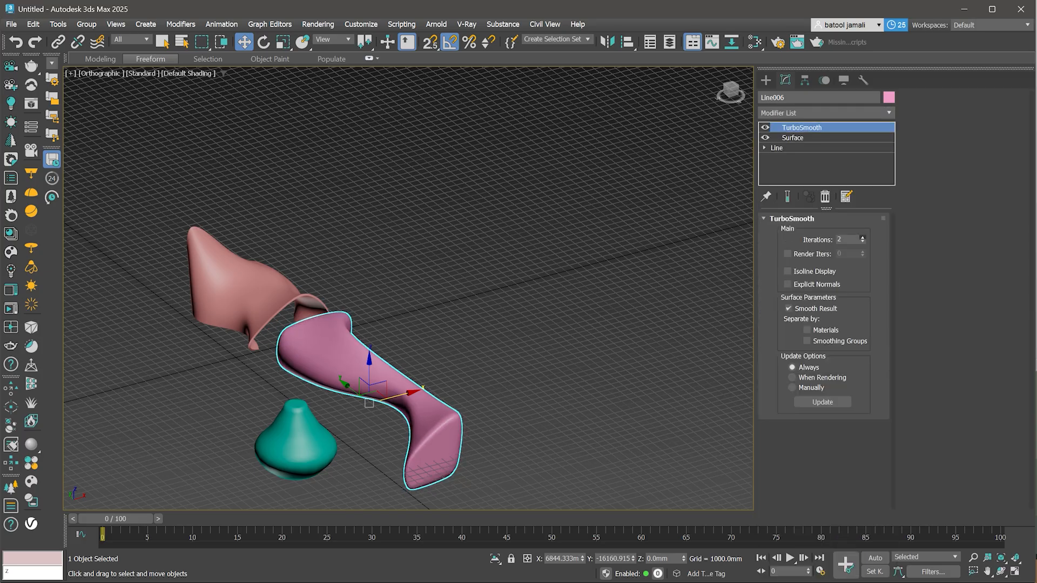
scroll(369, 440, "up", 2)
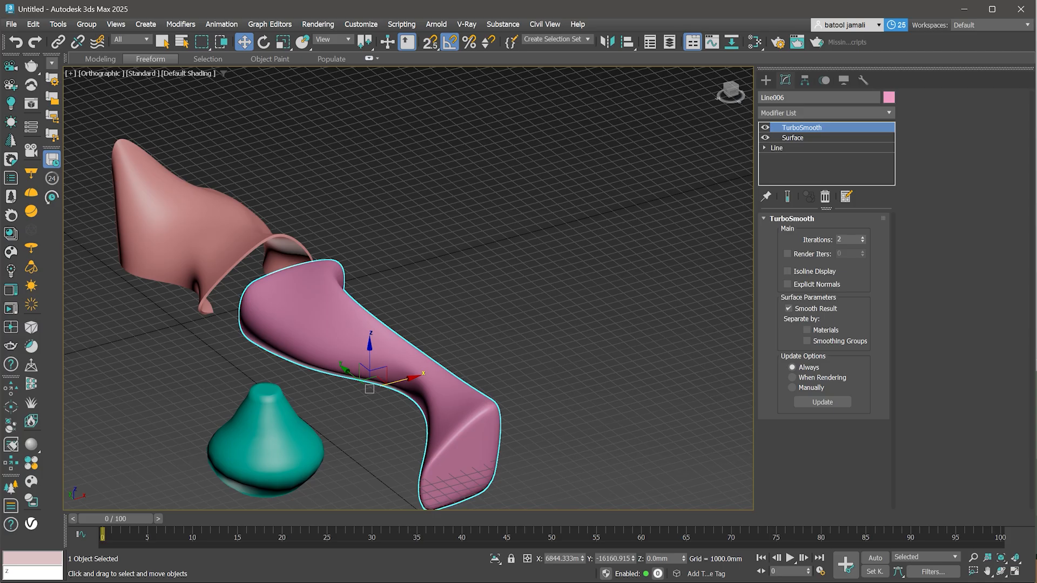
- Try increasing the Surface modifier's steps up to 32 and check the smoothed shape
left_click(793, 138)
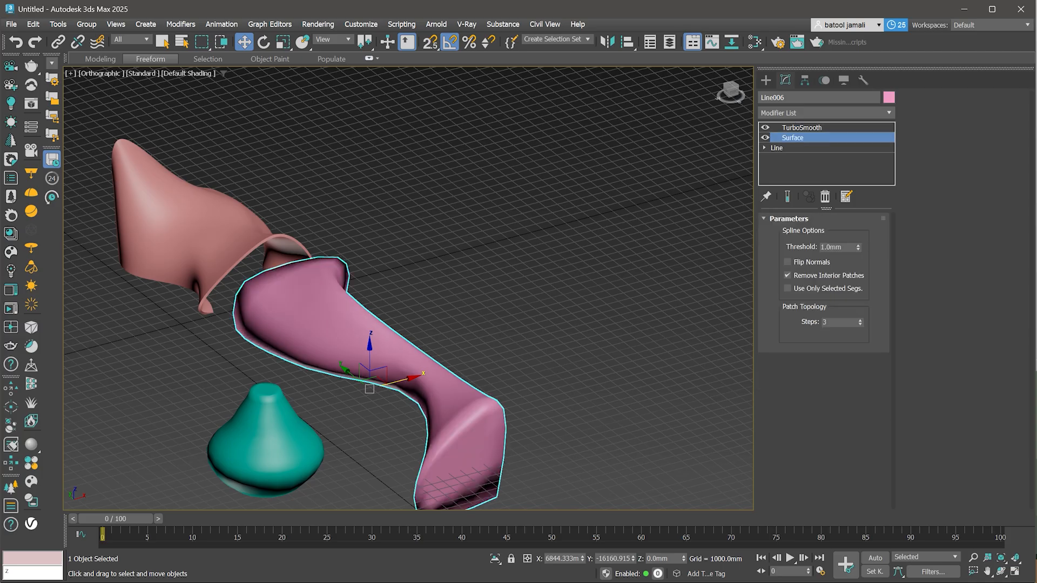
left_click(860, 320)
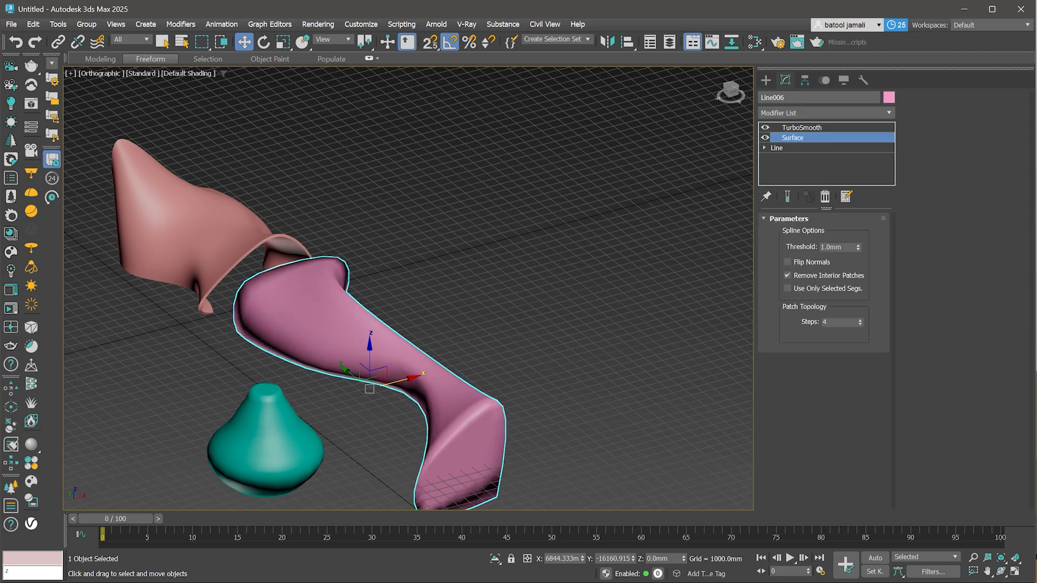
left_click_drag(860, 322, 860, 307)
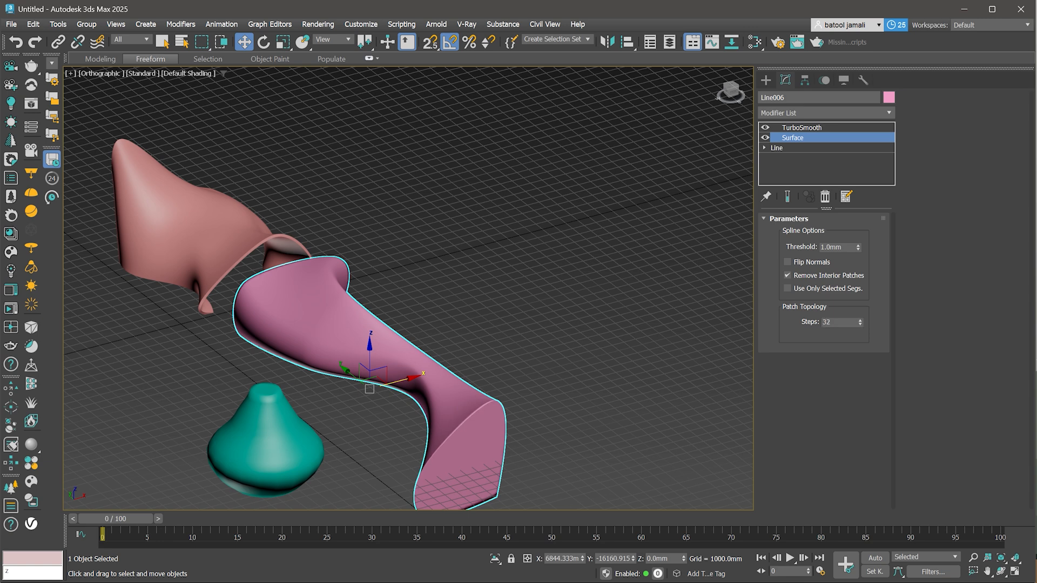
left_click(802, 127)
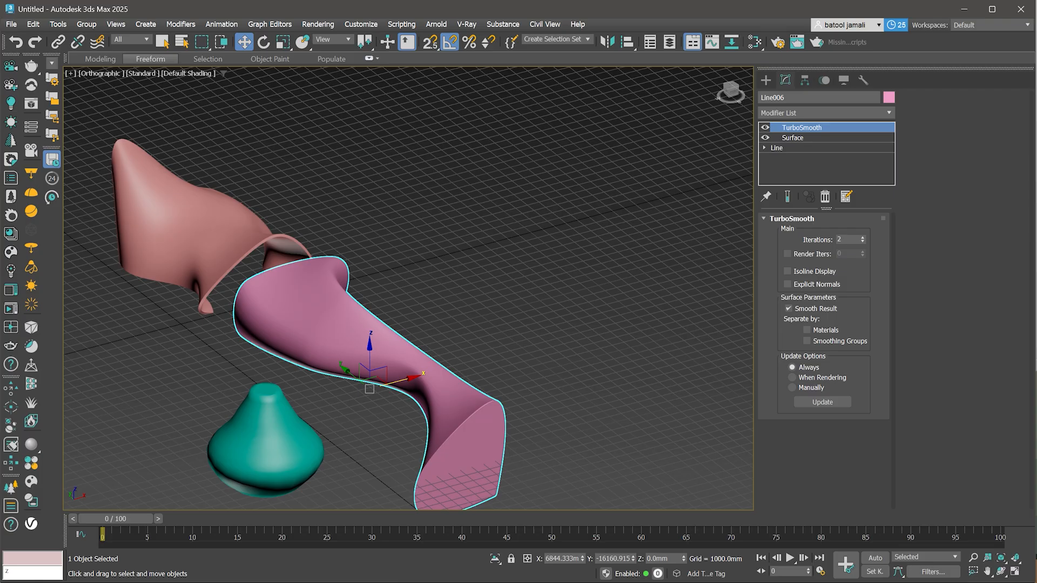
- Set the Surface modifier's patch steps to 4 and return to the TurboSmooth modifier
left_click(793, 138)
left_click_drag(835, 323, 826, 323)
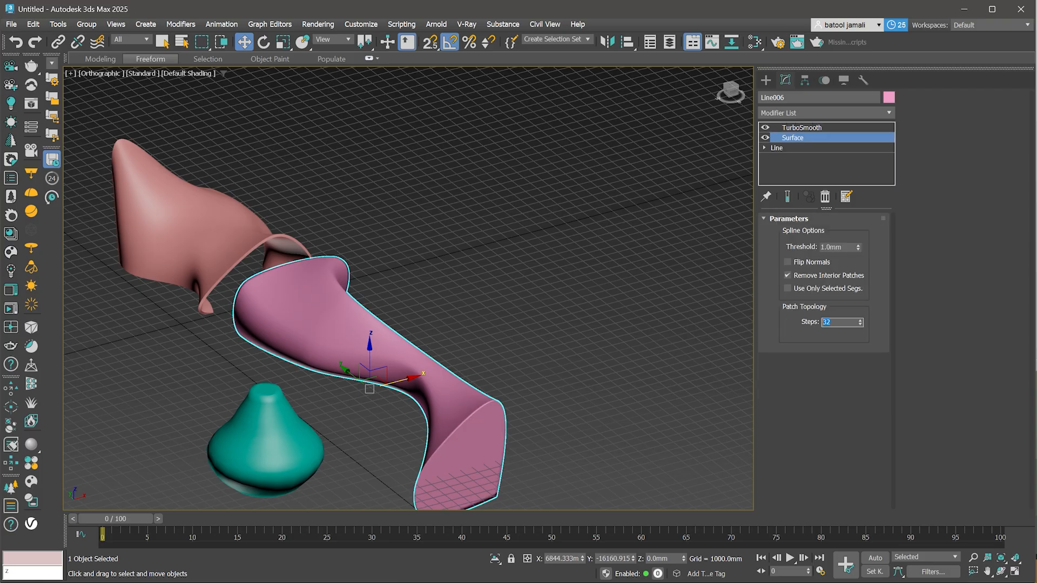
type("2")
key("Return")
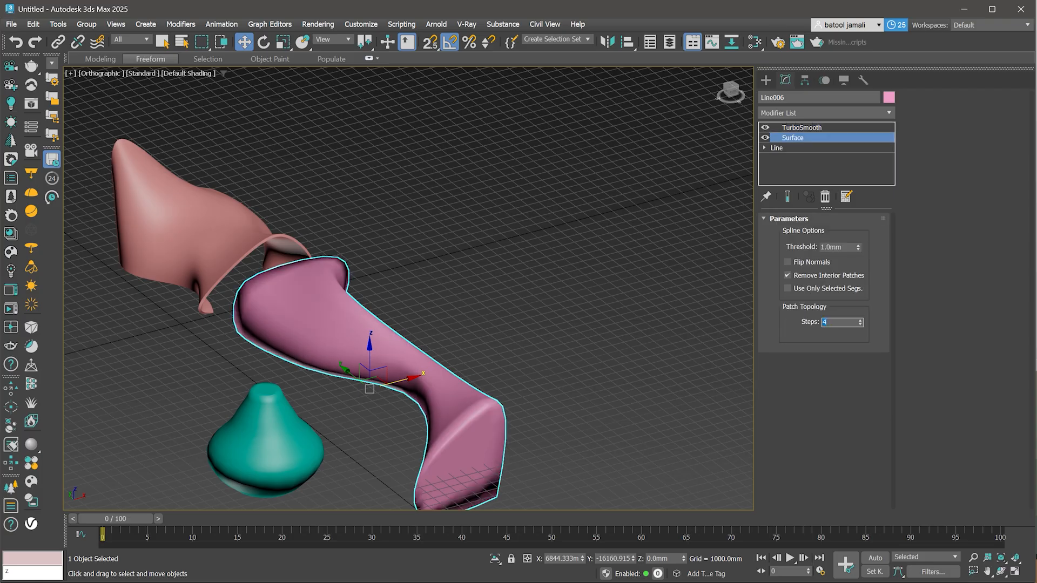
left_click(802, 128)
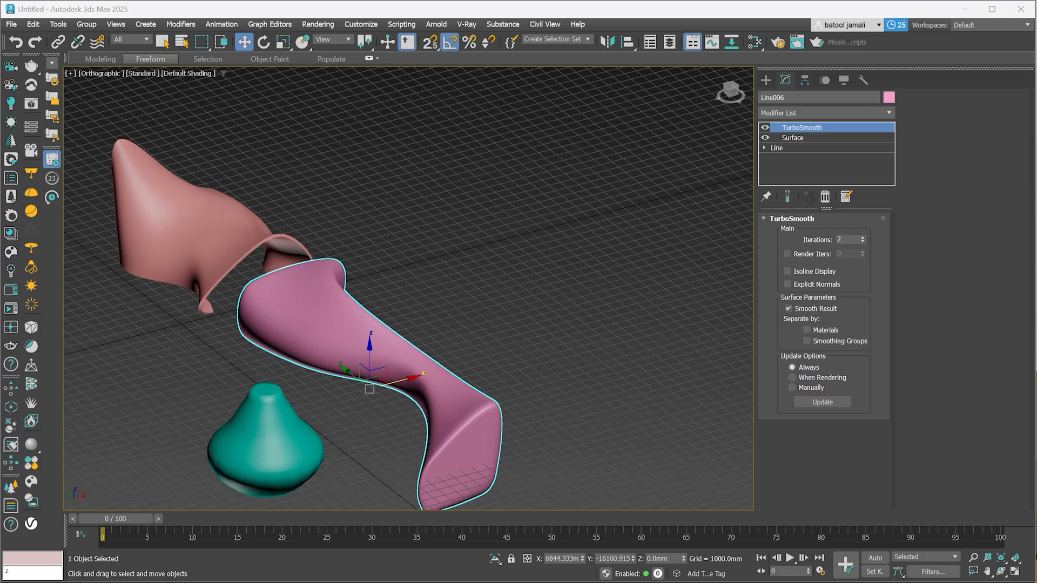
- Draw an arc spline on the ground in the empty area beside the existing forms
scroll(461, 324, "down", 2)
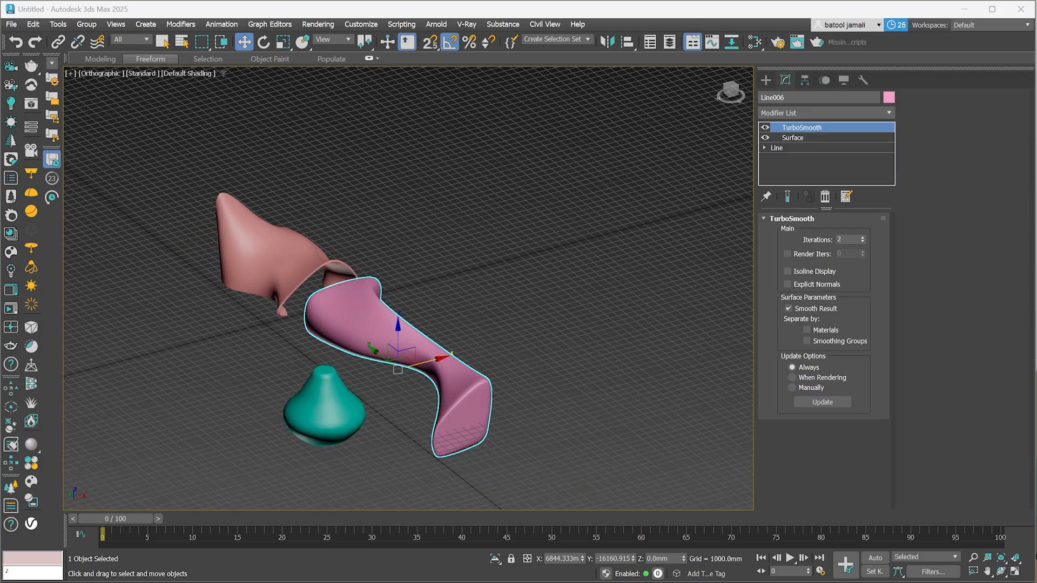
middle_click_drag(388, 259, 345, 260)
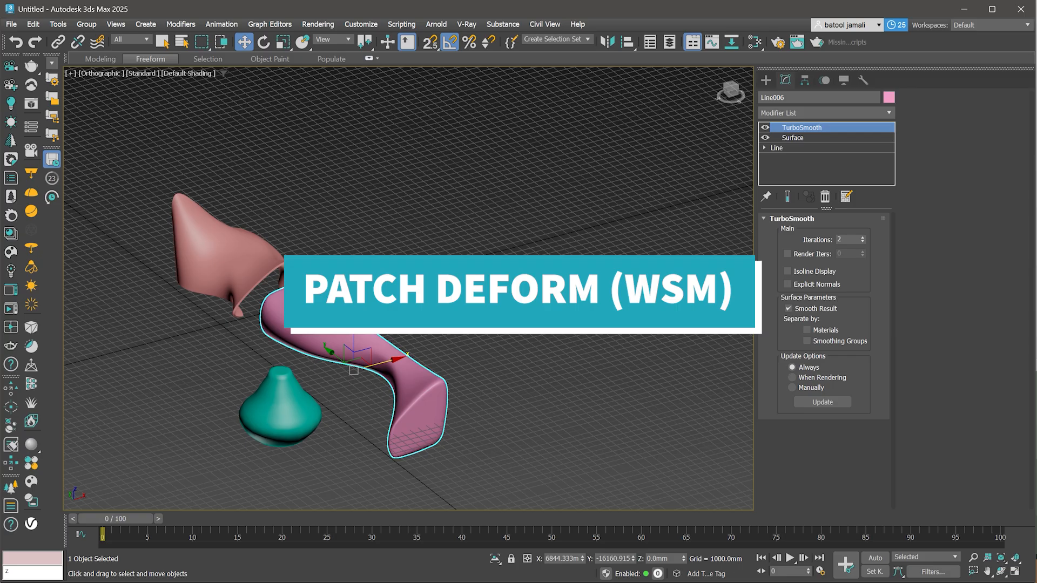
scroll(516, 373, "down", 3)
middle_click_drag(516, 373, 340, 367, "alt")
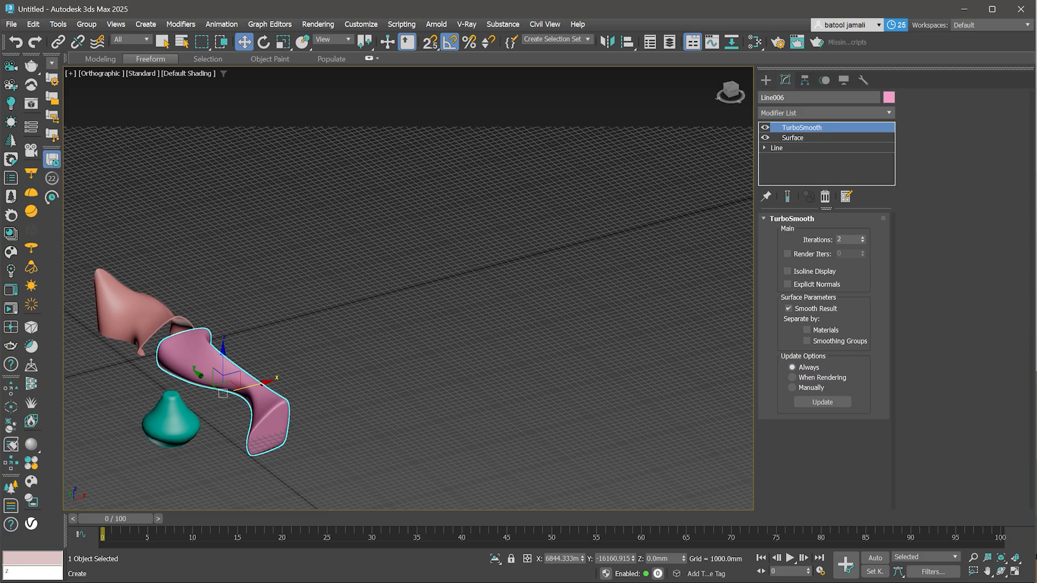
left_click(766, 81)
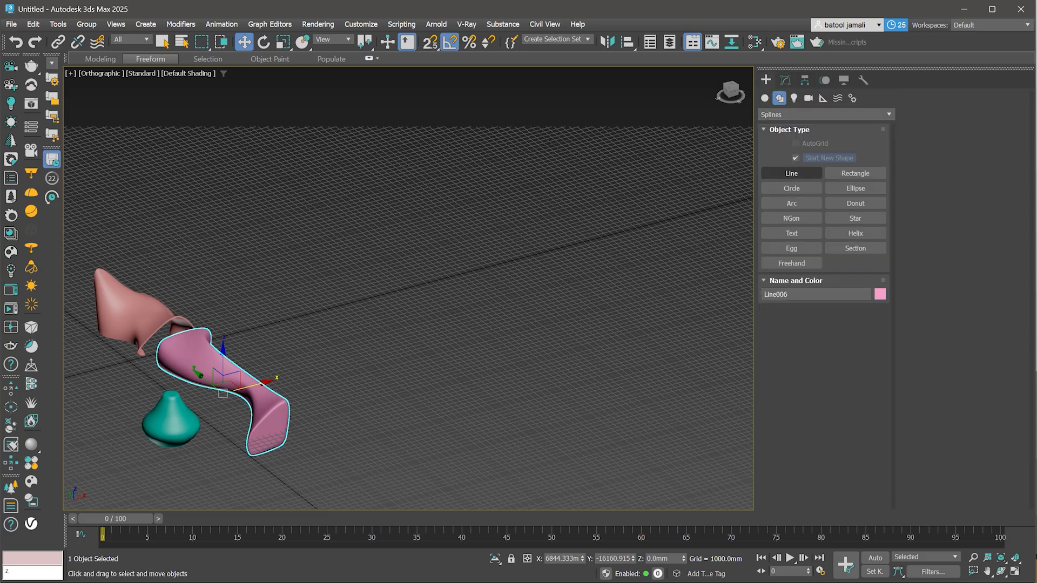
left_click(791, 203)
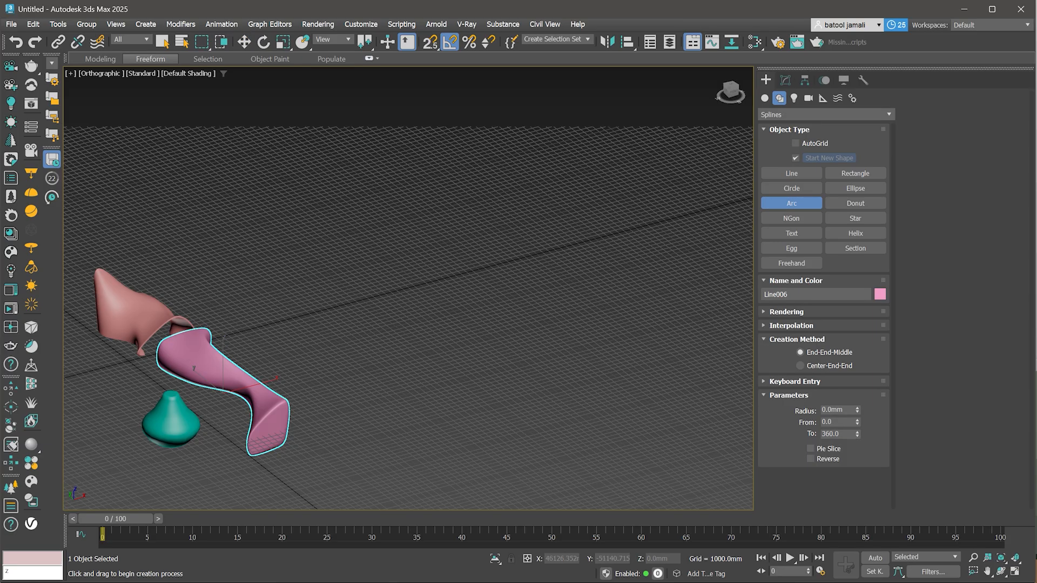
left_click_drag(570, 427, 419, 402)
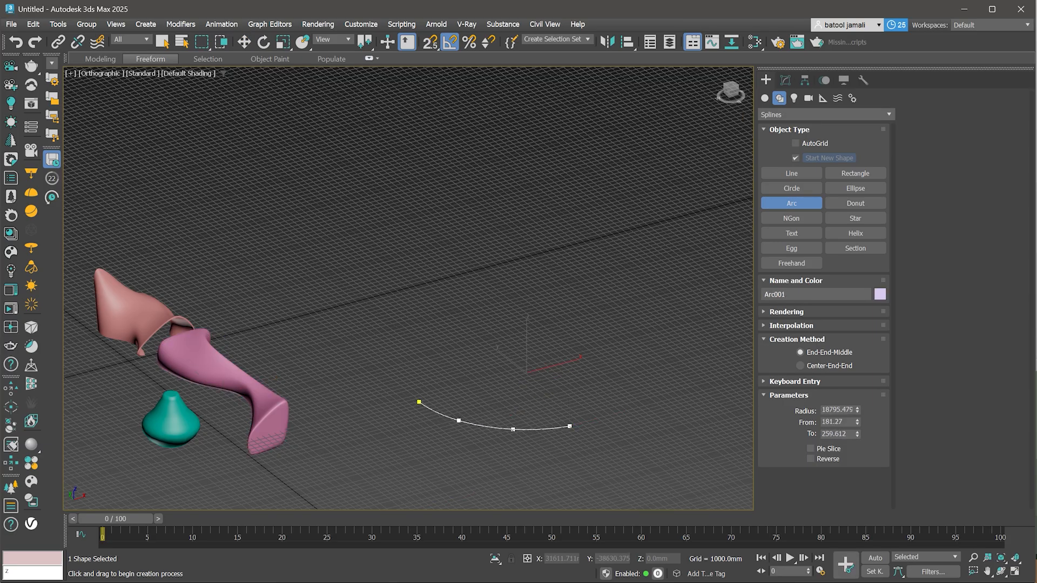
left_click(500, 445)
key("w")
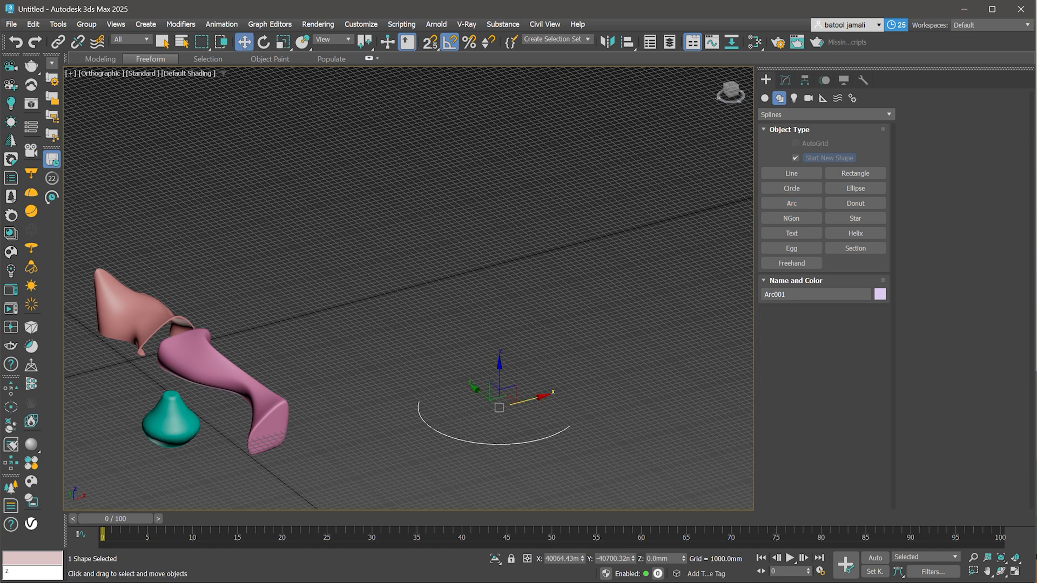
- Clone the arc upward as two copies
scroll(506, 445, "up", 2)
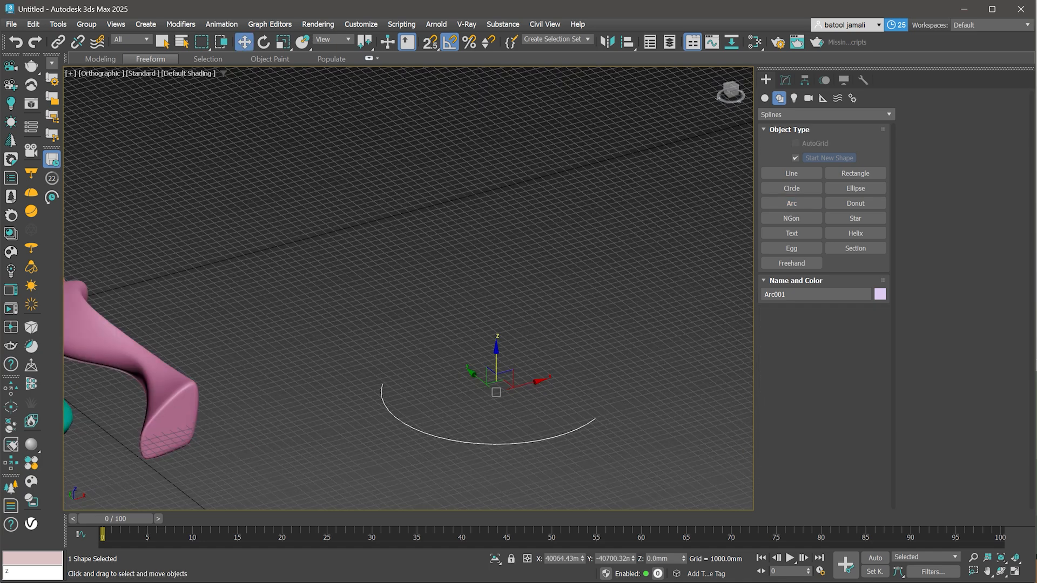
left_click_drag(496, 363, 497, 358, "shift")
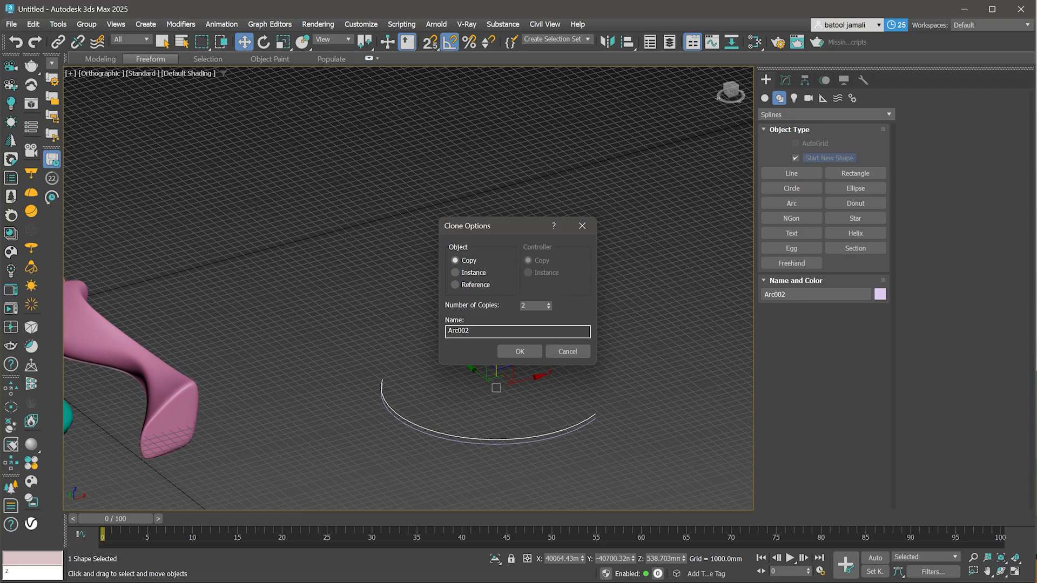
left_click(519, 351)
- Add an Edit Spline modifier to the top arc
left_click(785, 80)
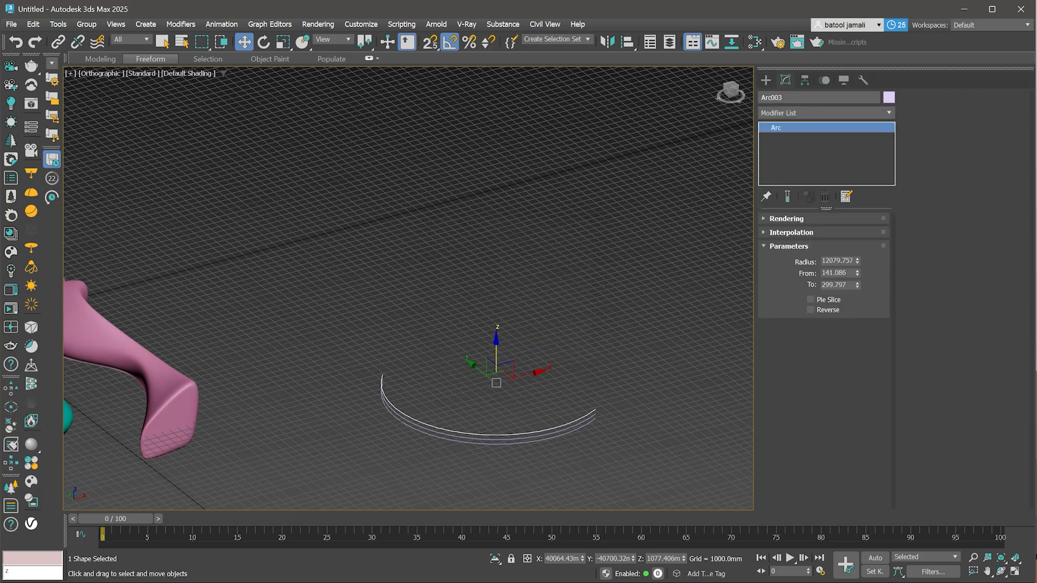
left_click(827, 113)
type("ed")
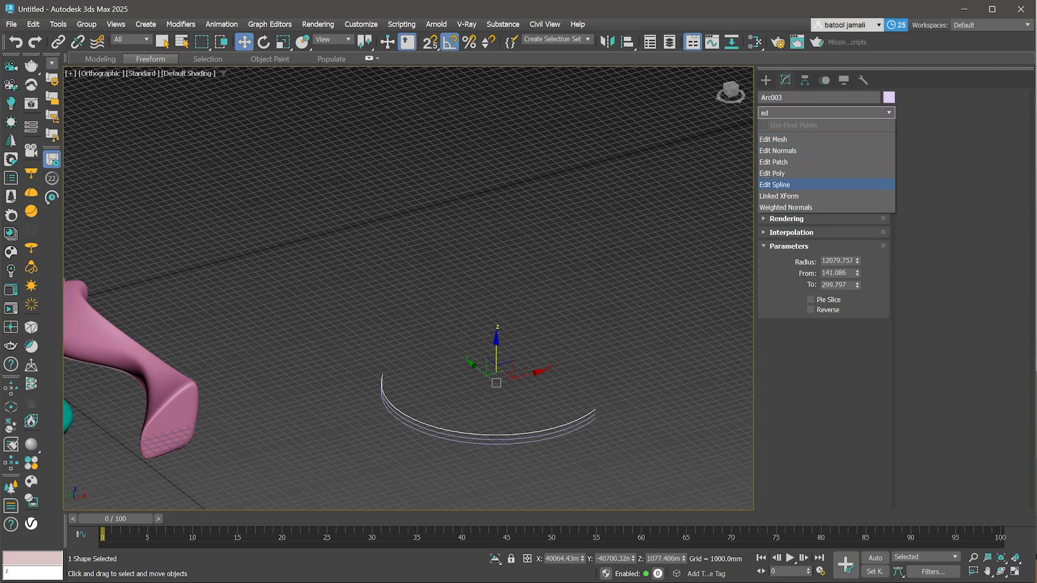
key("Return")
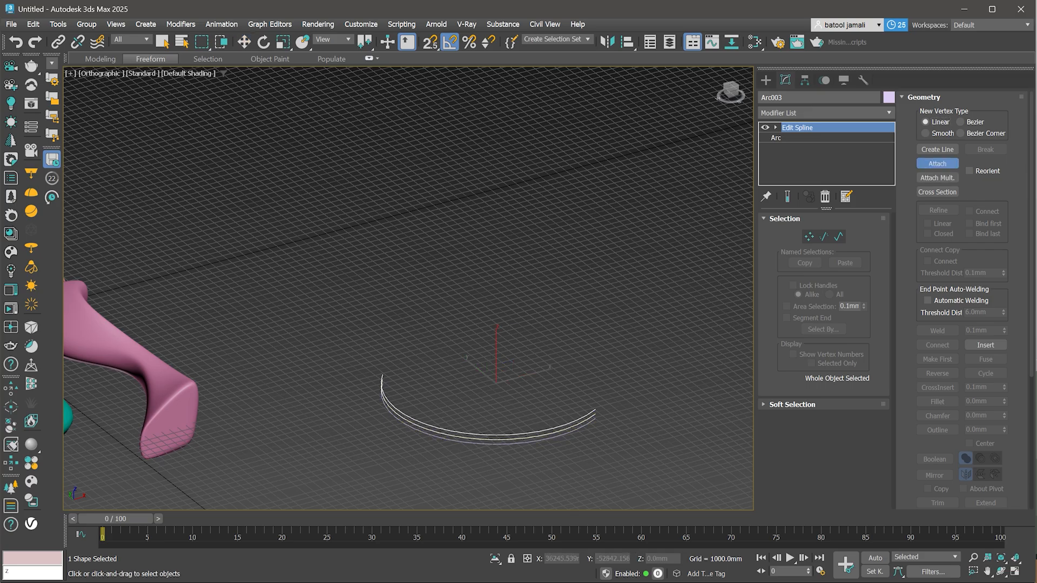
- At vertex level, raise the middle vertices of the upper arc to bulge the curve upward
key("w")
key("1")
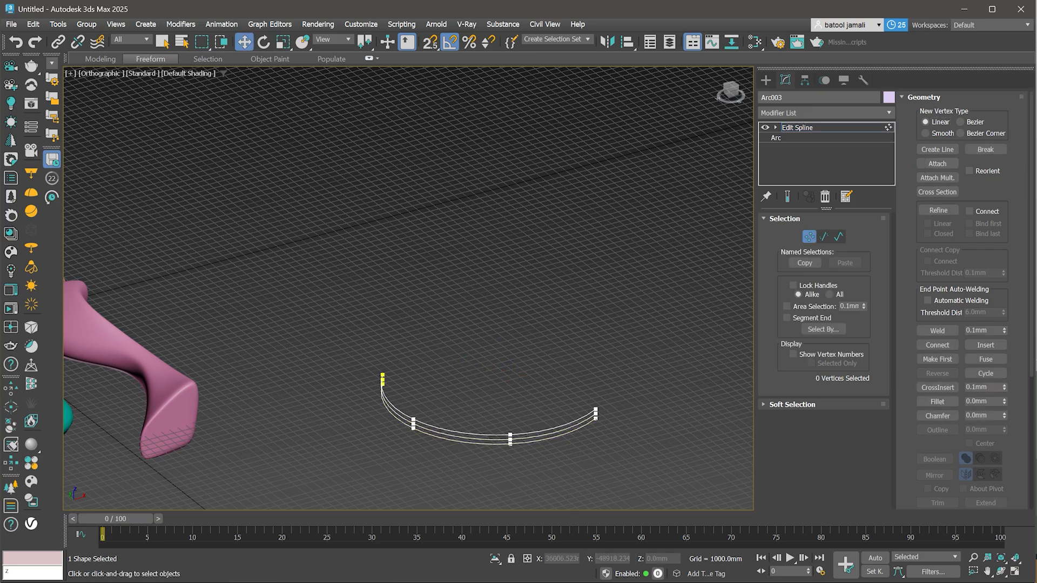
left_click(510, 440)
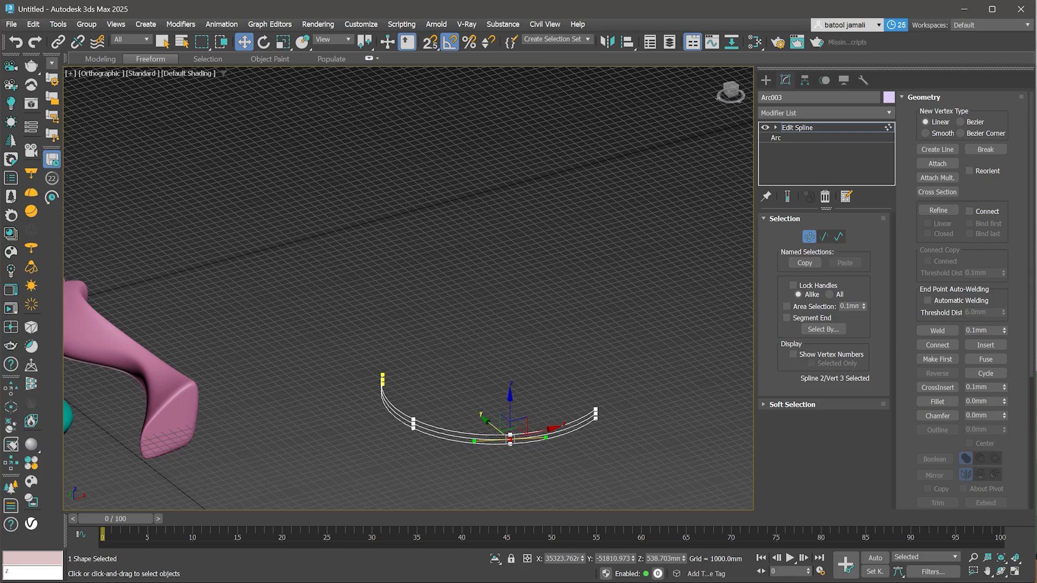
left_click(510, 434)
left_click(413, 419, "ctrl")
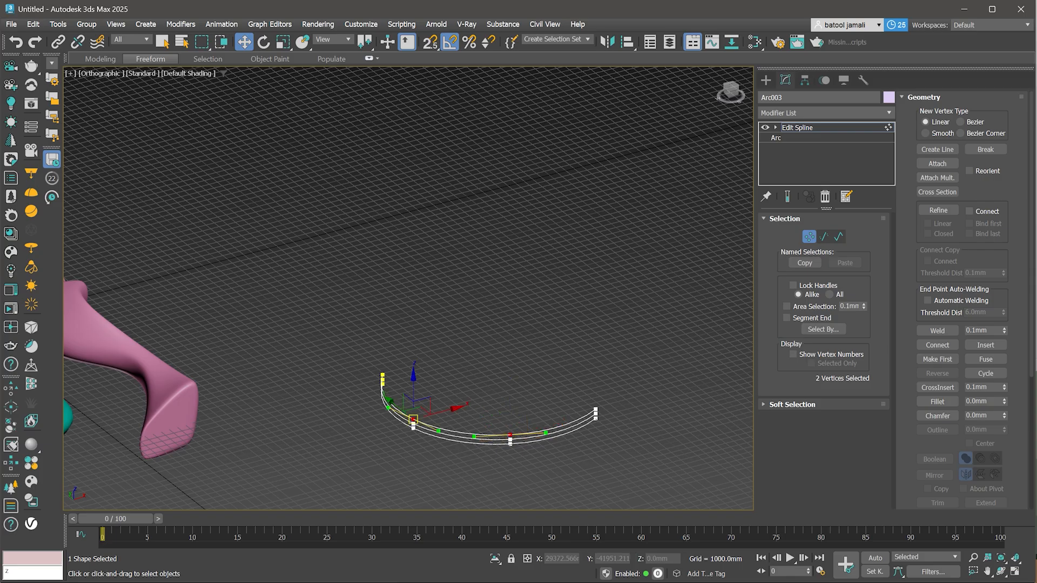
left_click_drag(413, 390, 414, 330)
left_click_drag(413, 419, 414, 334)
- Pull the middle vertices of the lower arc downward to form the bottom curve
left_click(510, 442)
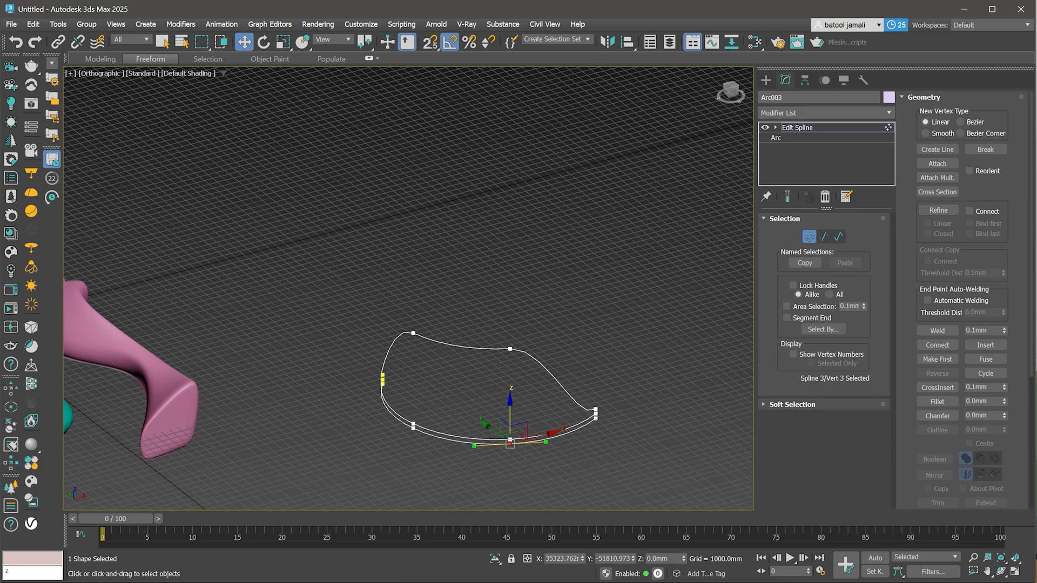
left_click(413, 426)
left_click_drag(414, 396, 413, 452)
- Select all vertices of the arcs and convert them to Smooth vertices
key("ctrl+a")
right_click(404, 359)
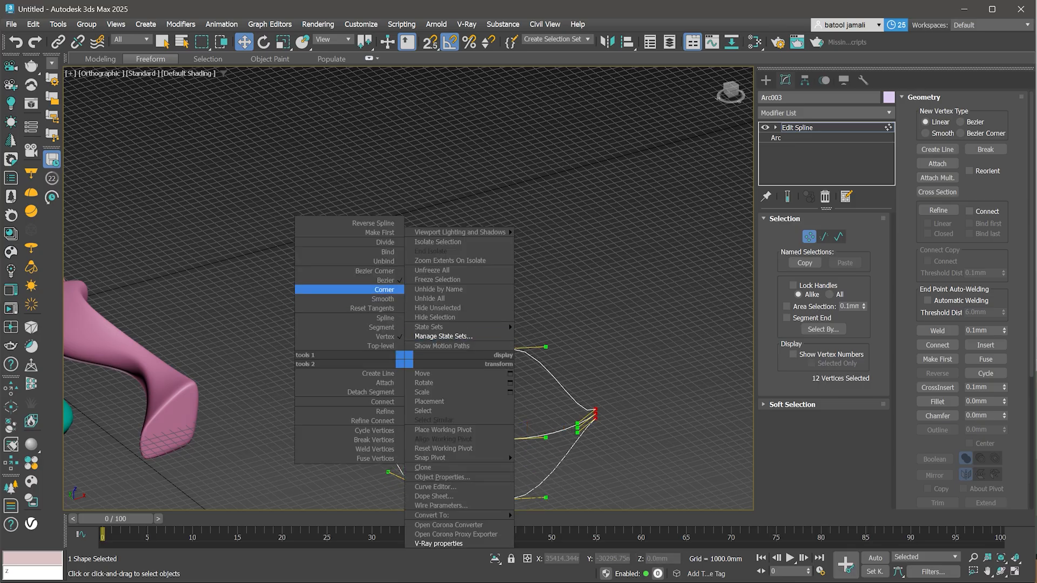
left_click(383, 299)
- Weld the arc ends and use Cross Section to connect the arcs with splines at two positions
scroll(460, 309, "down", 3)
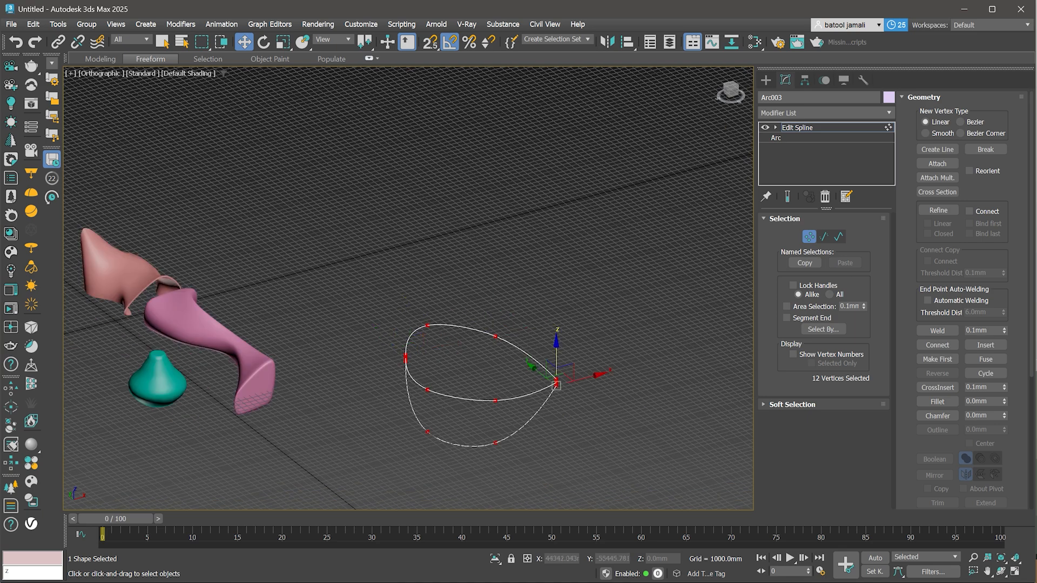
left_click(597, 319)
scroll(534, 400, "up", 4)
middle_click_drag(533, 401, 582, 376)
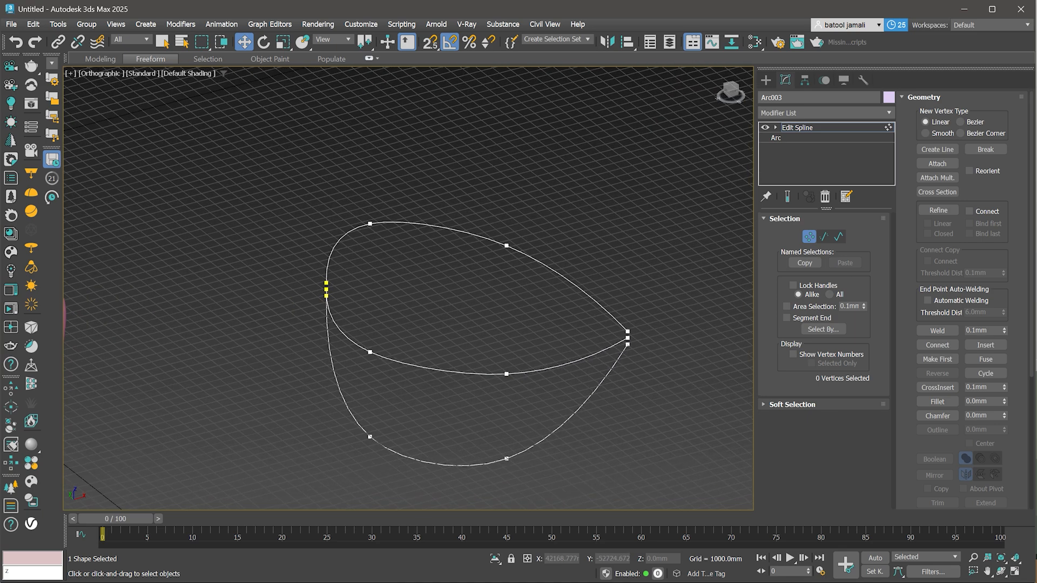
left_click(937, 331)
left_click(937, 192)
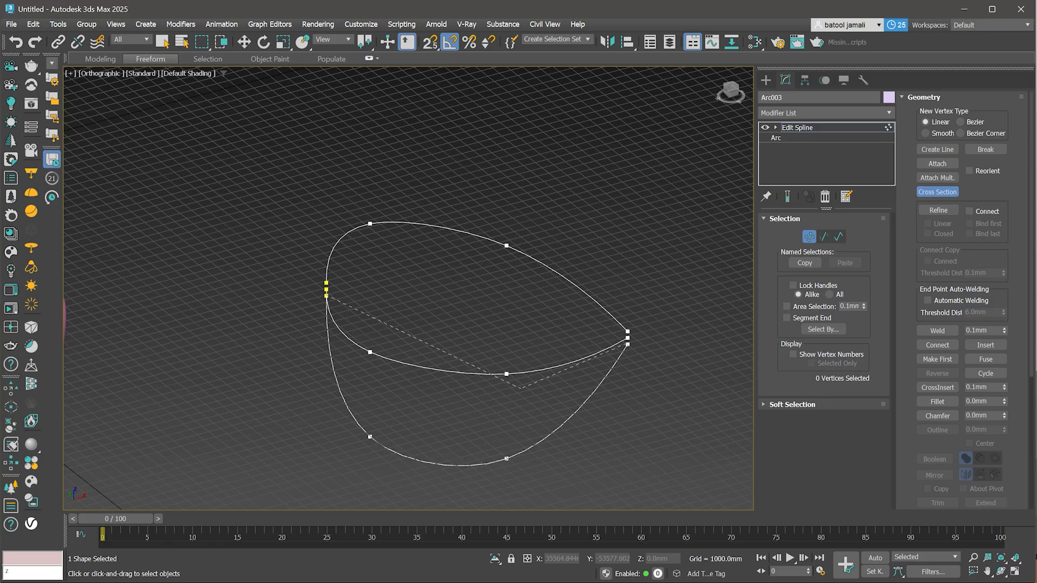
left_click(519, 374)
left_click(512, 248)
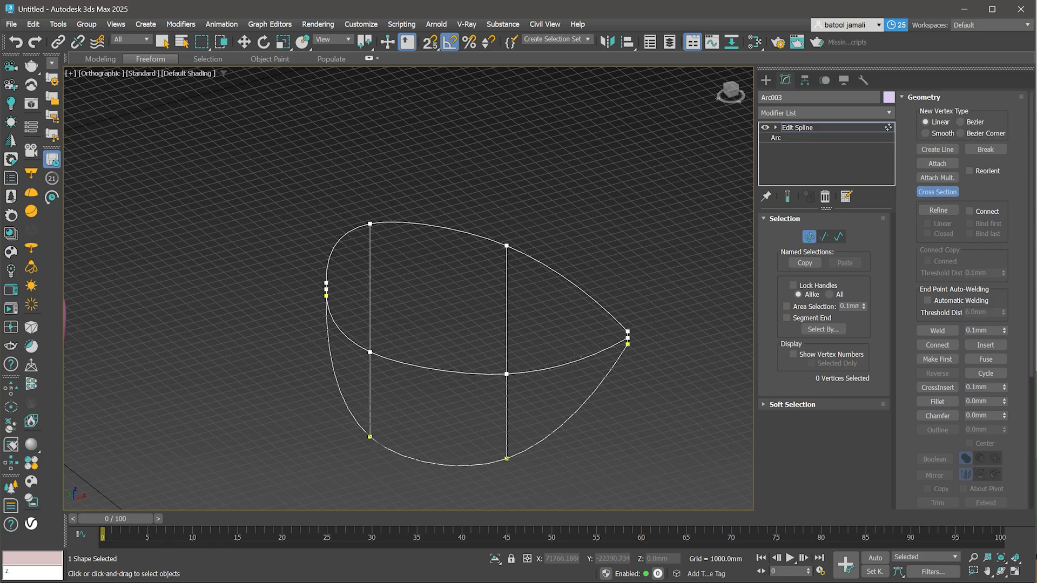
- Select all vertices of the cage and convert them to Smooth vertices
key("w")
scroll(477, 348, "down", 2)
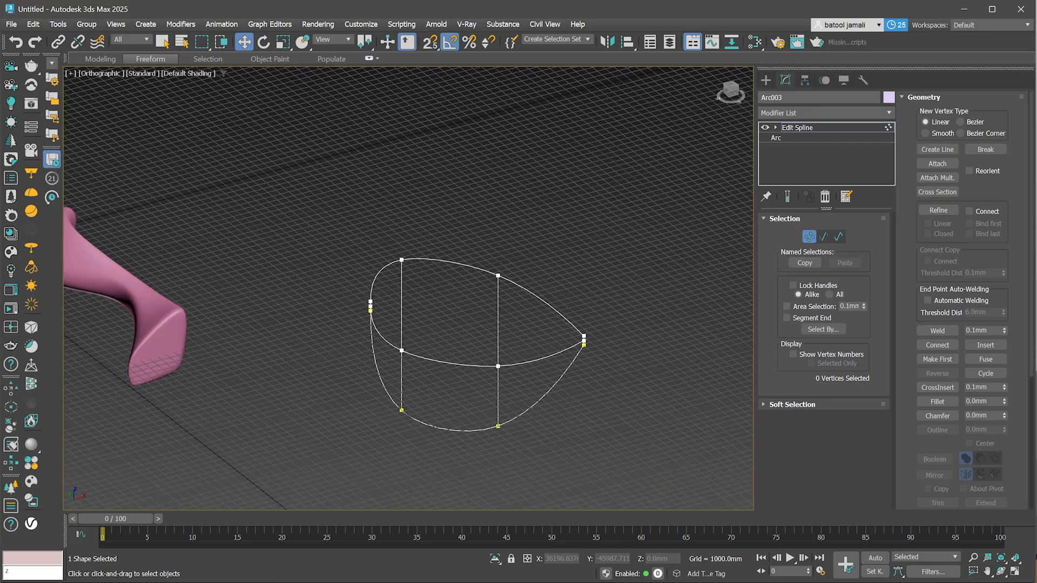
key("1")
key("1")
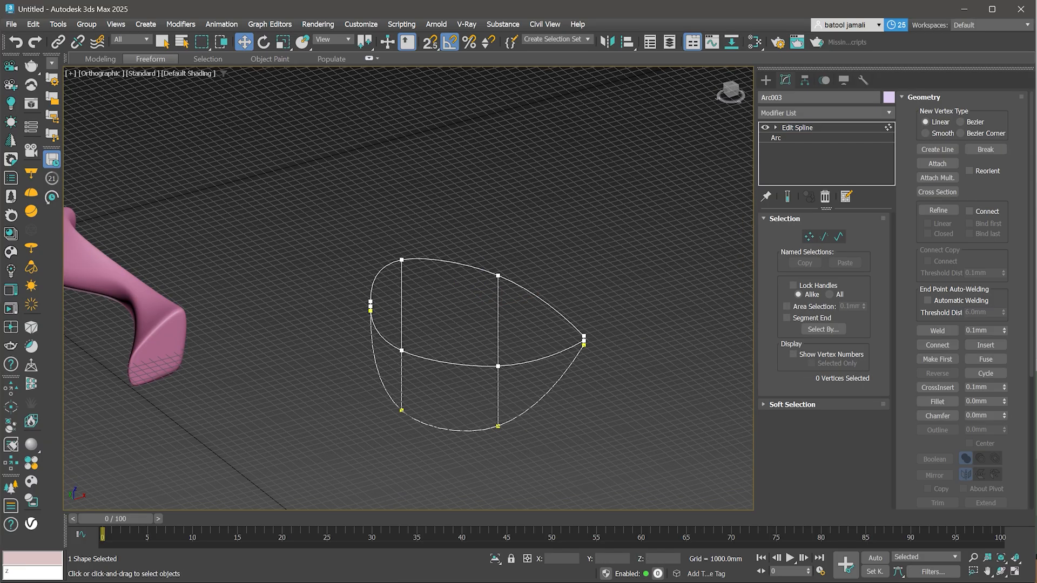
key("ctrl+a")
right_click(470, 313)
left_click(438, 262)
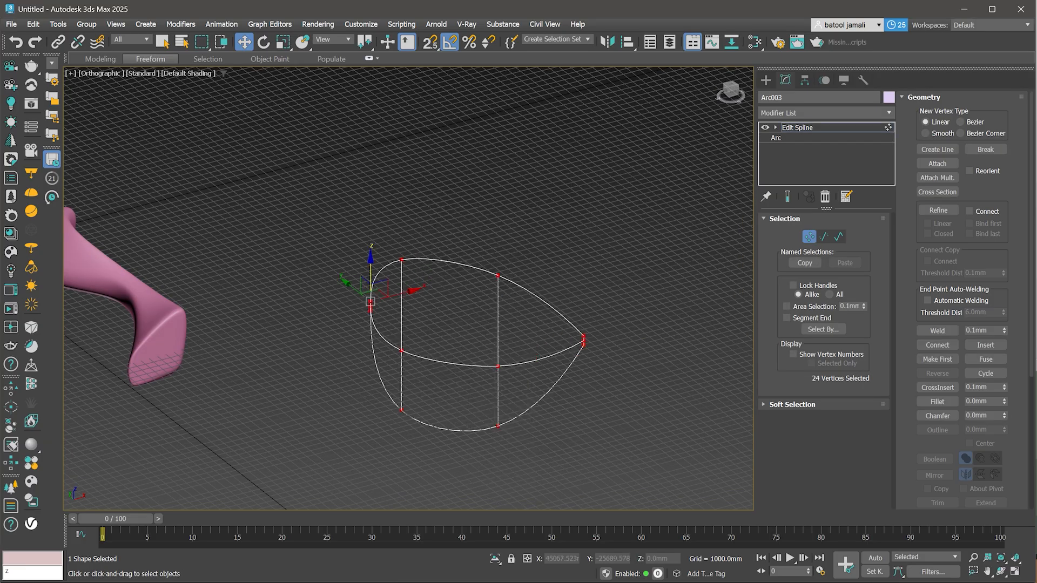
- Move selected cage vertices to reshape the bowl-like cage
mouse_move(465, 324)
middle_mouse_down("alt")
mouse_move(486, 346)
mouse_move(481, 333)
middle_mouse_up("alt")
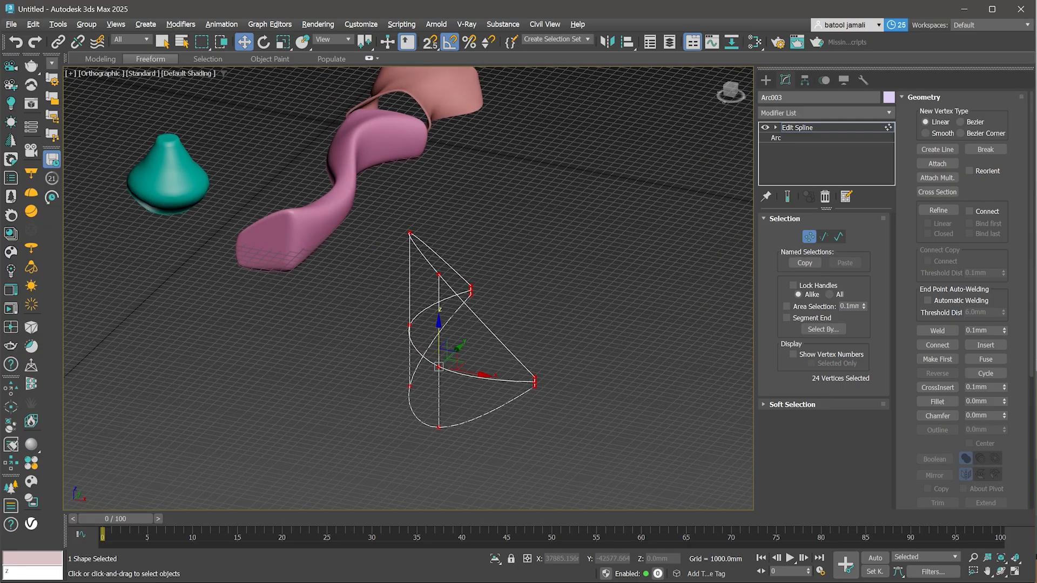
left_click(481, 333)
left_click_drag(435, 349, 467, 378)
left_click_drag(419, 330, 391, 327, "ctrl")
- Apply a Surface modifier on top of the Edit Spline to skin the cage
left_click(797, 127)
left_click(827, 112)
type("s")
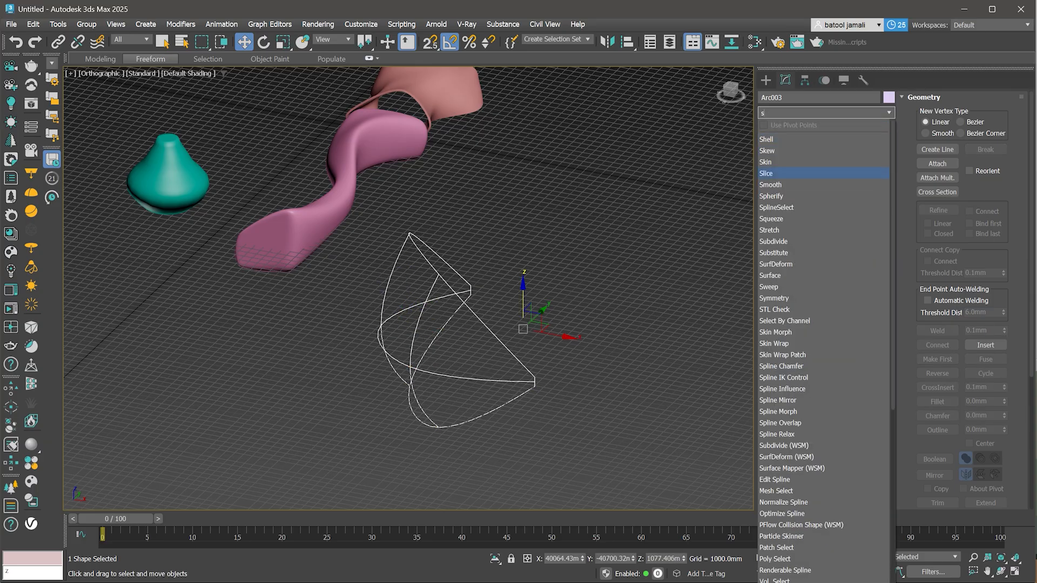
type("u")
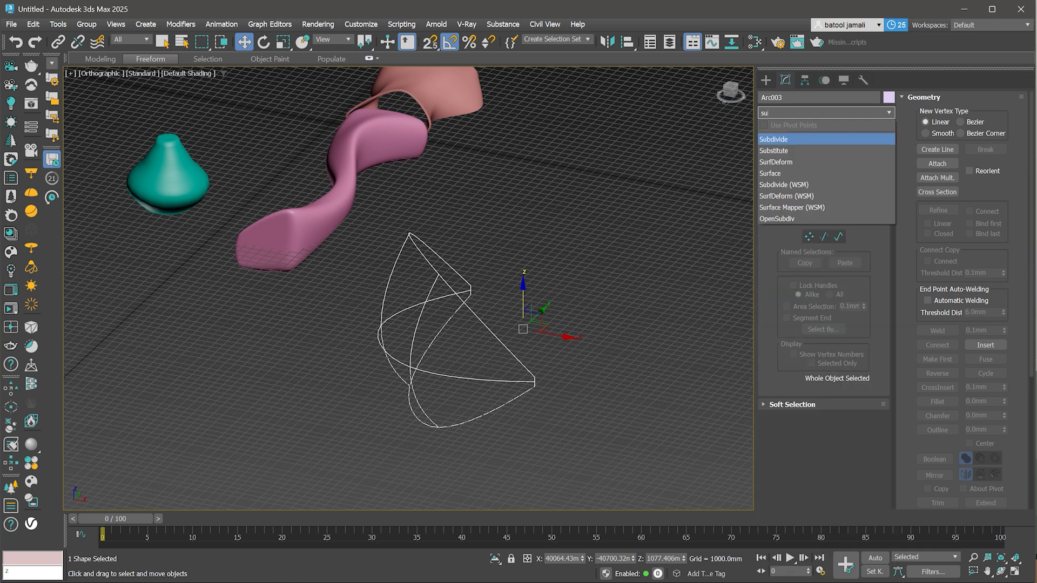
left_click(784, 173)
scroll(513, 407, "down", 3)
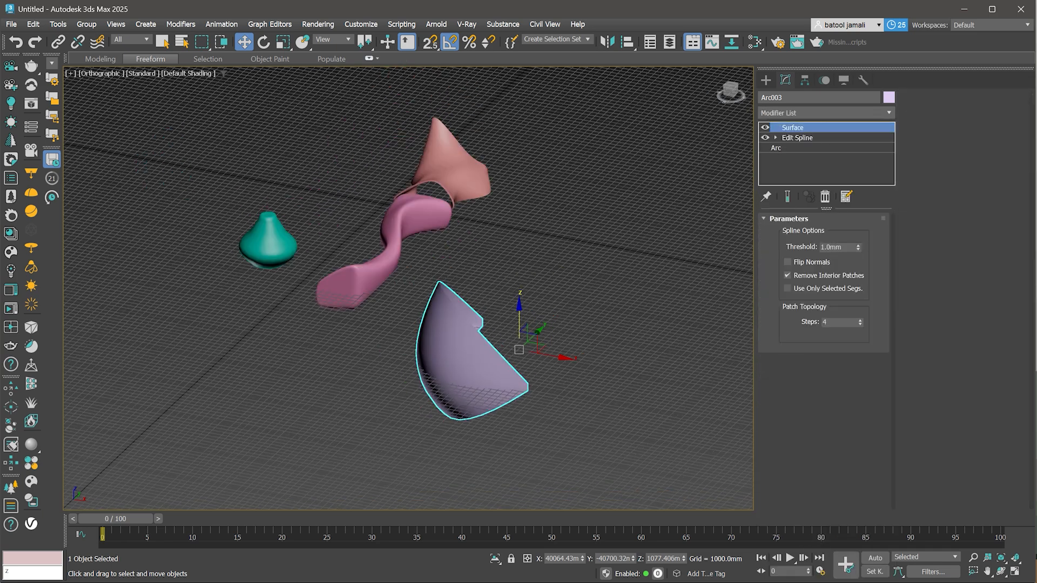
- Flip the normals of the bowl's Surface modifier
scroll(479, 386, "up", 3)
key("g")
mouse_move(479, 387)
middle_mouse_down("alt")
mouse_move(561, 381)
mouse_move(481, 386)
middle_mouse_up("alt")
left_click(787, 262)
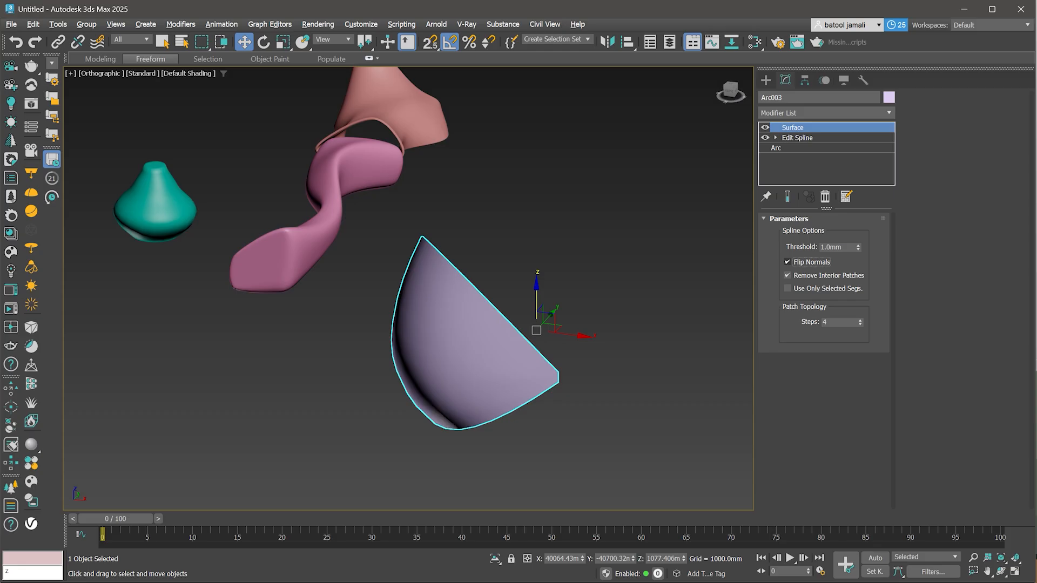
- Create a Plane primitive of about 27,600 × 43,400 mm on the ground beside the bowl
left_click(643, 279)
scroll(642, 279, "down", 3)
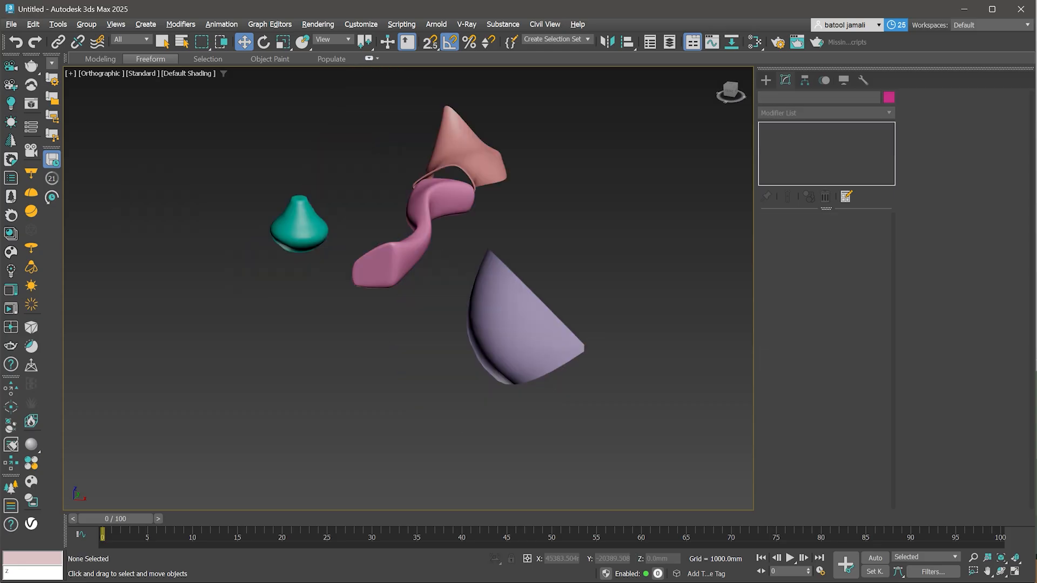
middle_click_drag(475, 340, 551, 343, "alt")
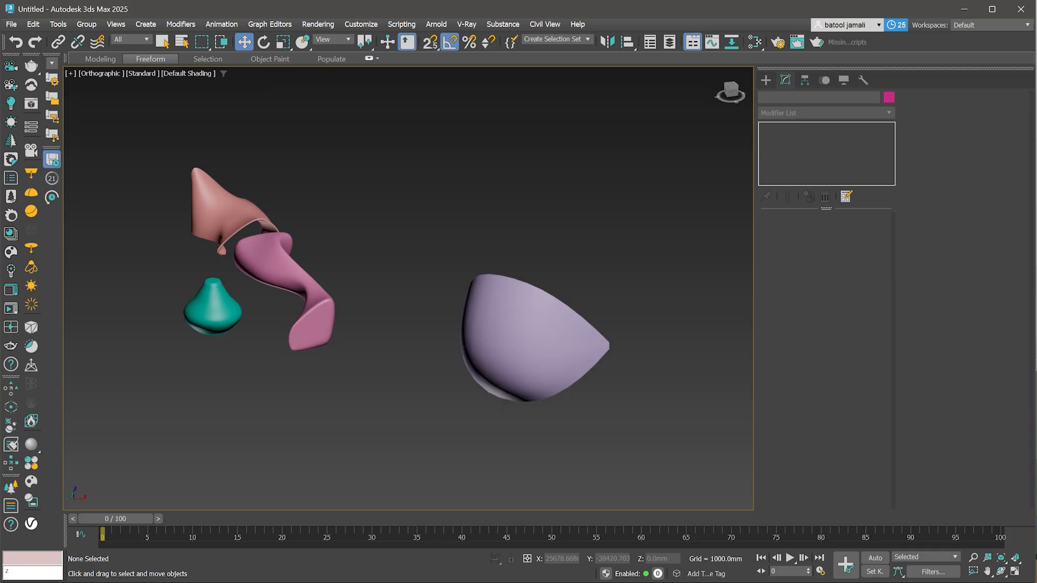
left_click(766, 80)
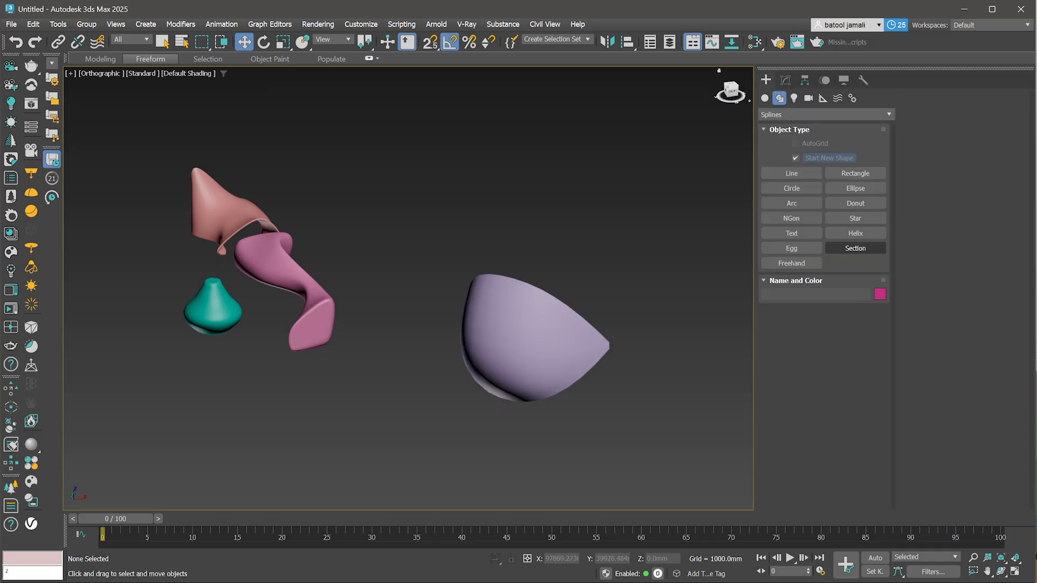
left_click(765, 98)
left_click(825, 114)
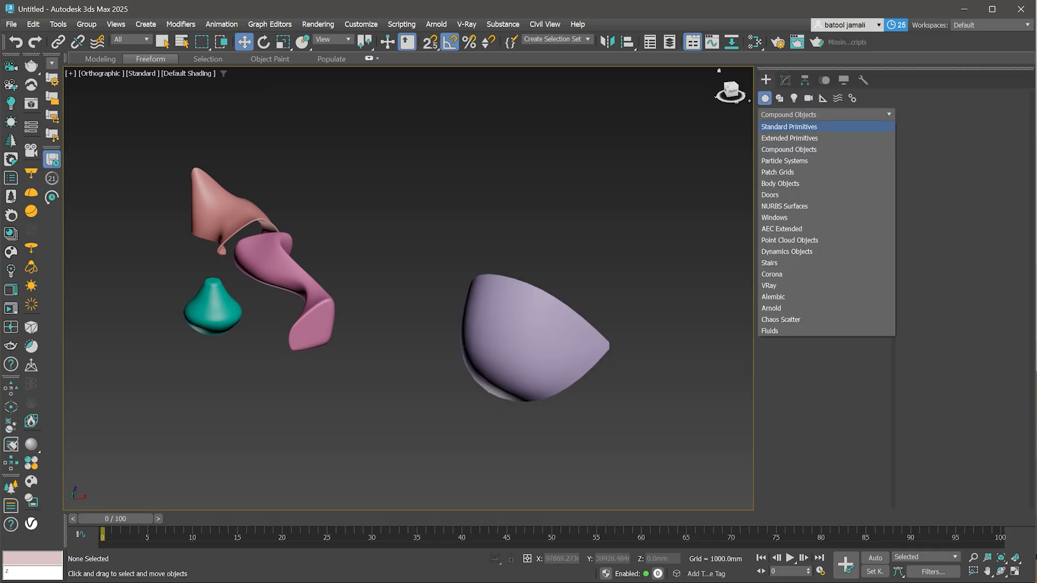
left_click(794, 125)
left_click(855, 218)
middle_click_drag(486, 324, 436, 271)
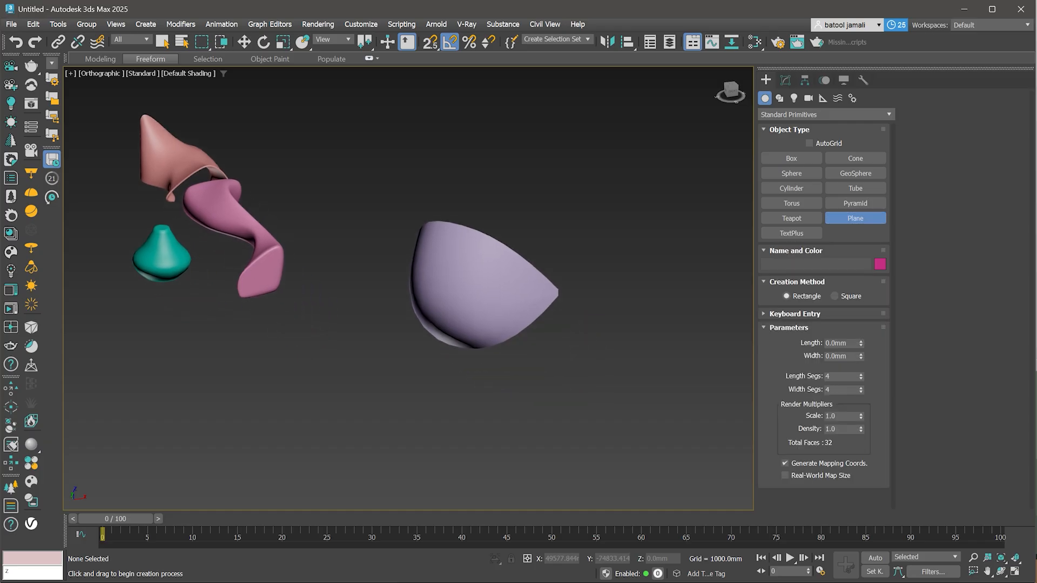
left_click_drag(680, 381, 458, 486)
key("w")
key("F4")
scroll(518, 405, "down", 3)
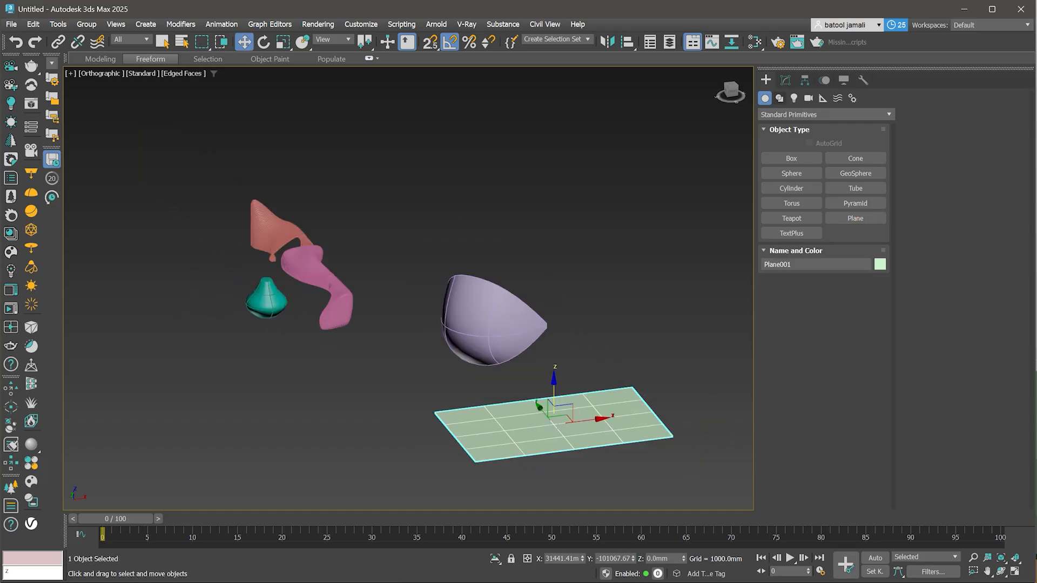
- Set the plane's Length Segs to 23 and Width Segs to 44
left_click(785, 80)
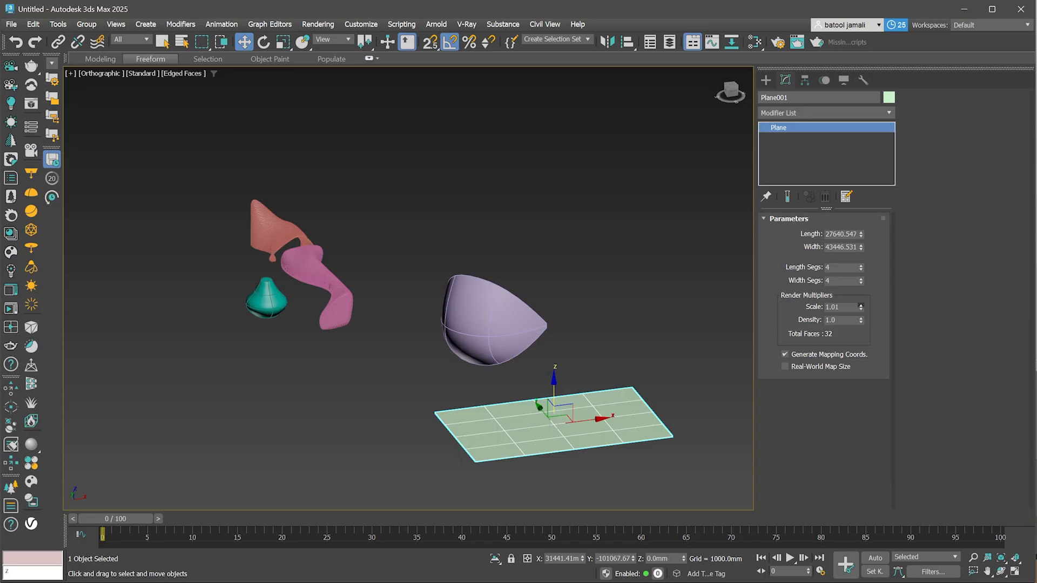
left_click_drag(862, 307, 861, 310)
mouse_move(861, 268)
left_mouse_down()
mouse_move(862, 245)
mouse_move(861, 269)
left_mouse_up()
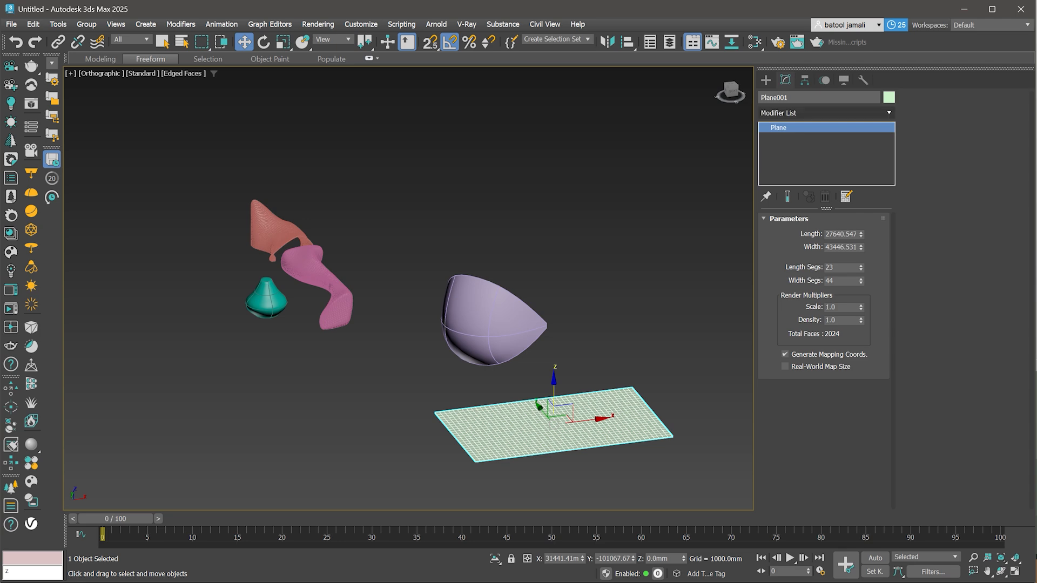
- Add an Edit Poly modifier to the plane
left_click(835, 113)
type("ed")
key("Return")
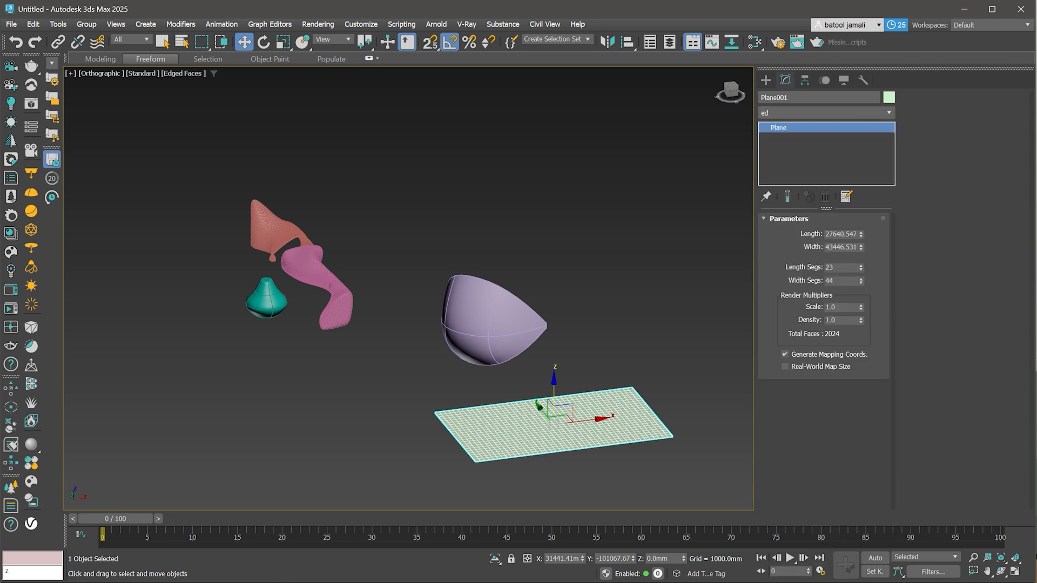
key("4")
scroll(573, 488, "up", 3)
key("ctrl+a")
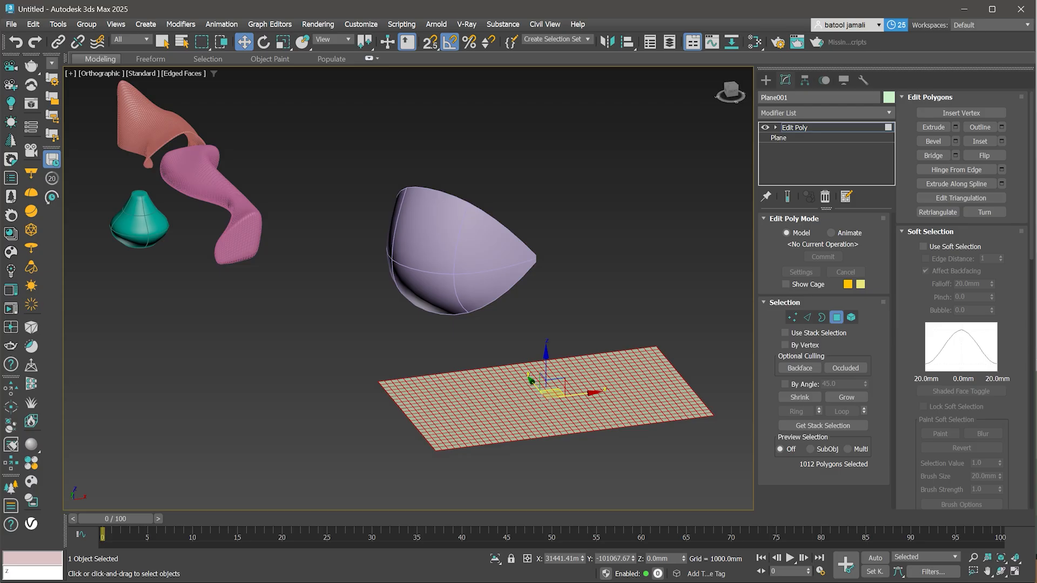
- Apply the Hive pattern from Generate Topology to the plane's mesh
left_click(101, 59)
left_click(120, 117)
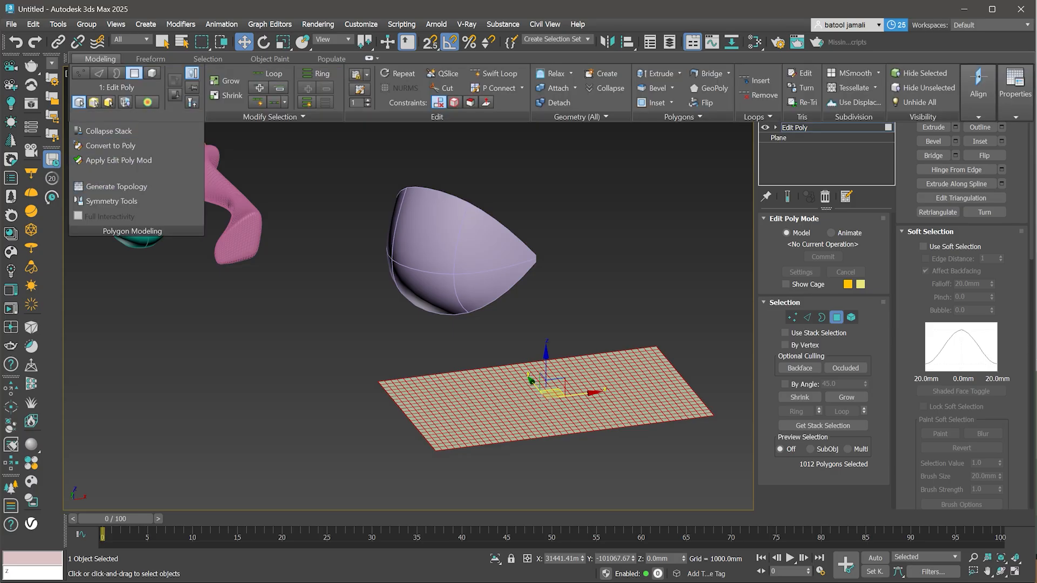
left_click(116, 187)
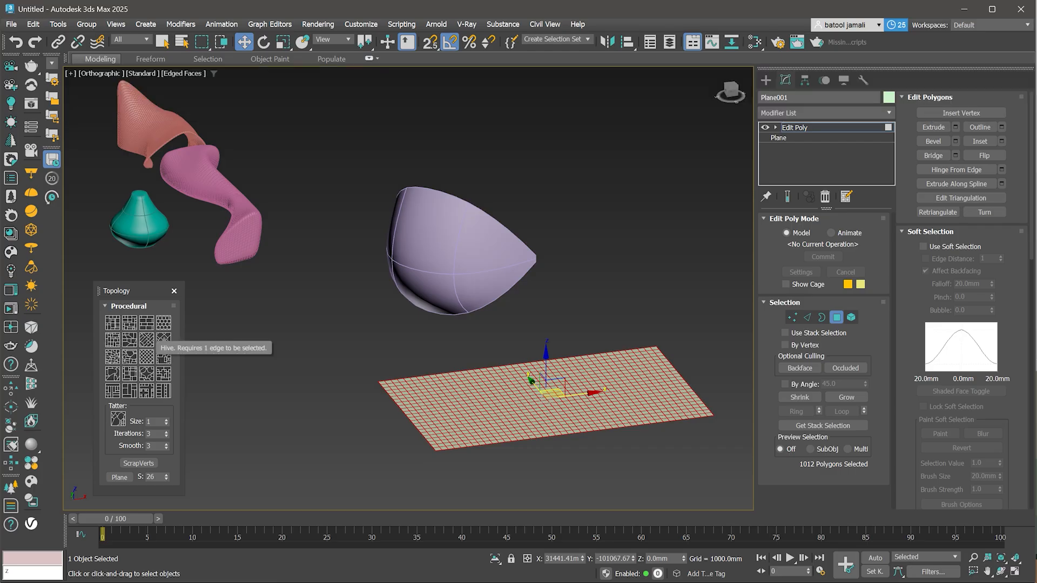
left_click(447, 401)
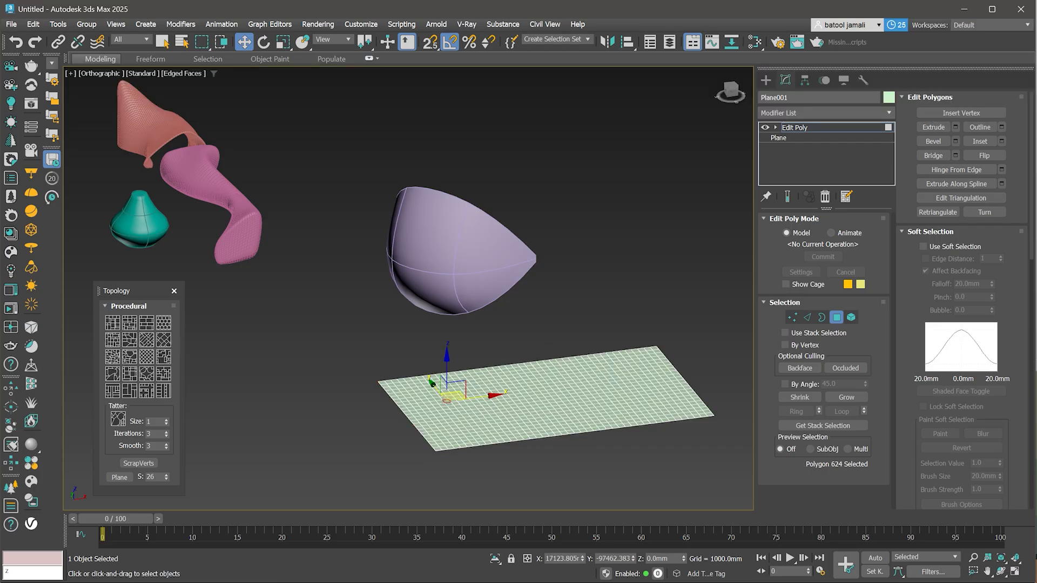
scroll(446, 408, "up", 5)
key("2")
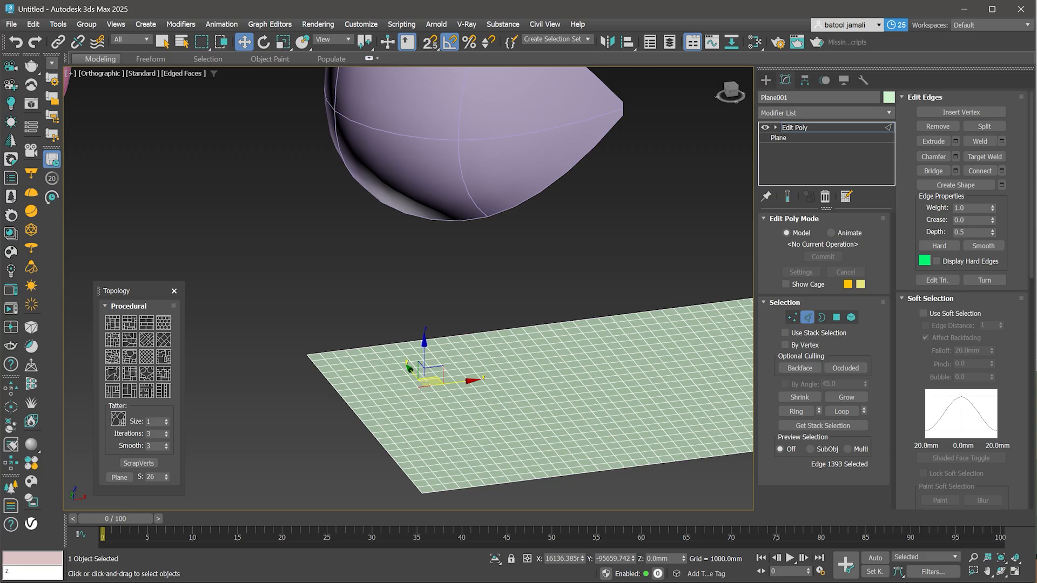
left_click(161, 324)
scroll(322, 374, "down", 3)
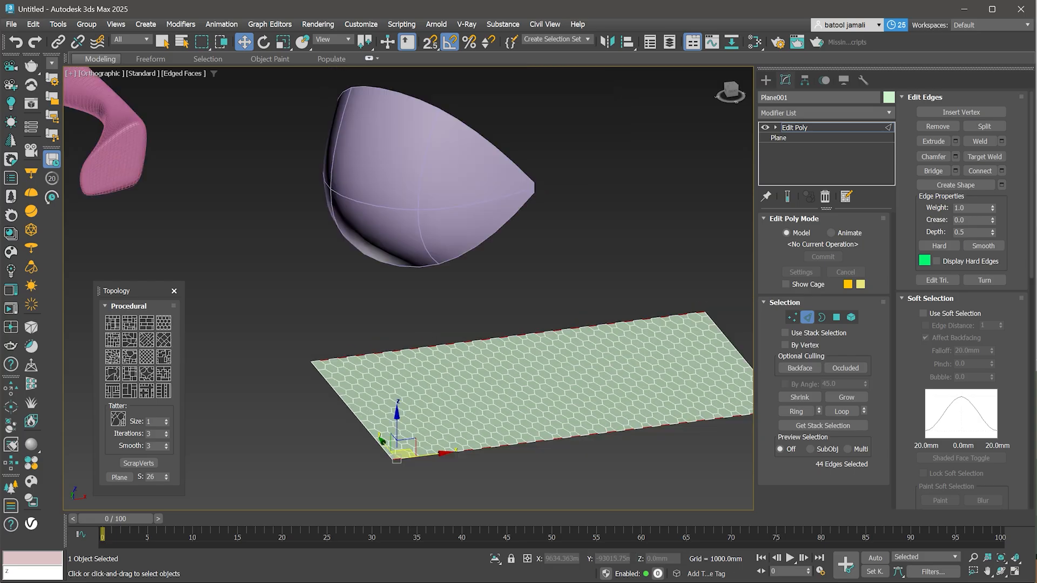
middle_click_drag(322, 374, 299, 373)
- Inset all hexagonal polygons by about 212.6 mm and delete the inner faces to make holes
left_click(837, 318)
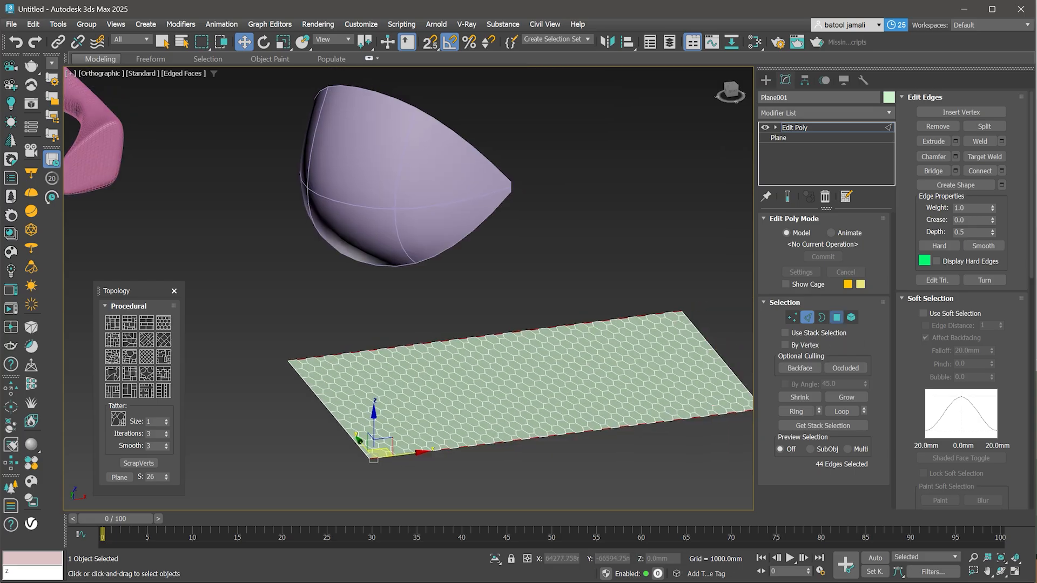
middle_click_drag(561, 367, 526, 371)
key("ctrl+a")
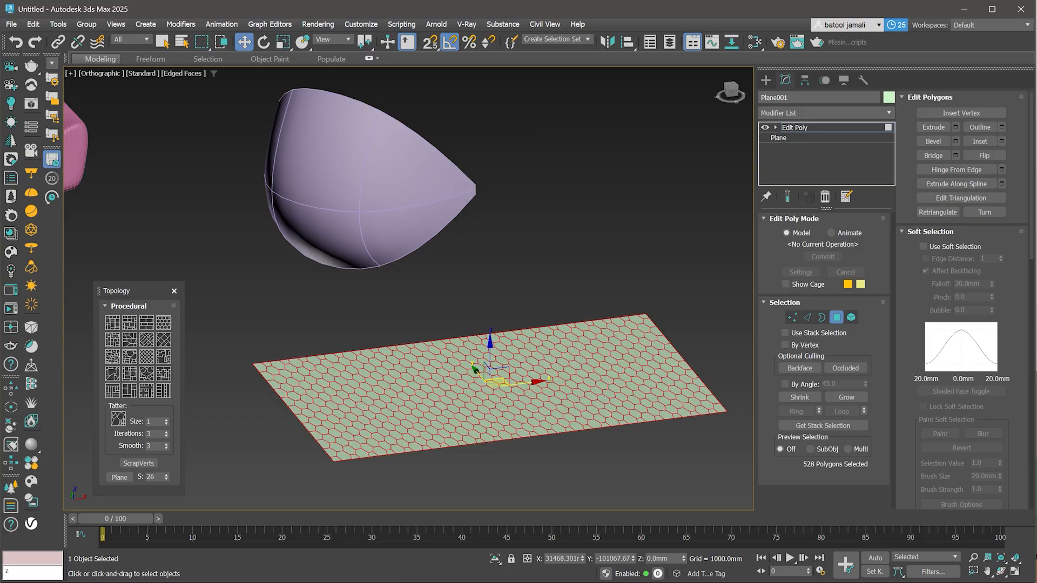
left_click(1001, 141)
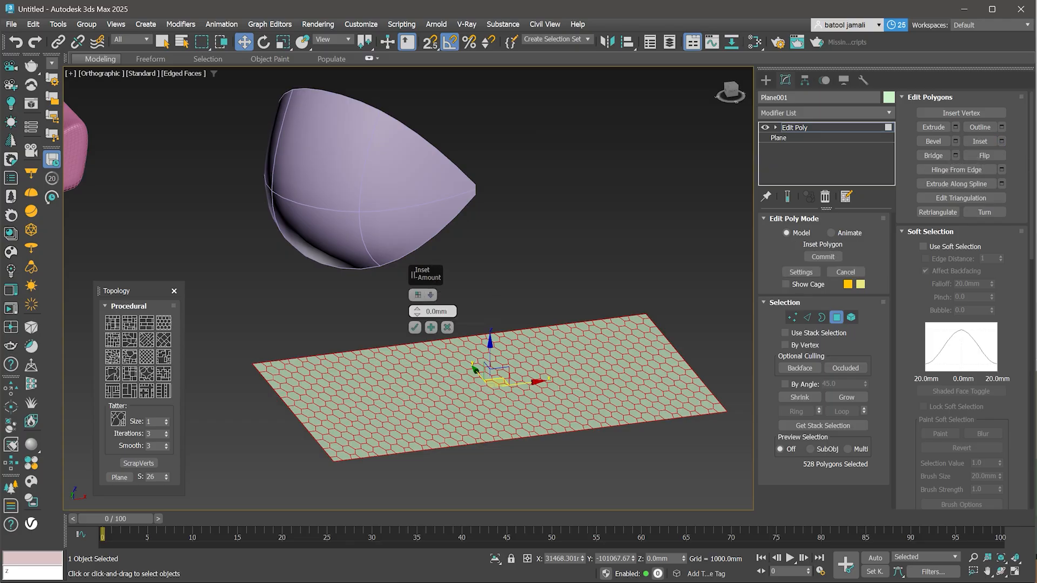
left_click_drag(417, 312, 417, 299)
scroll(431, 334, "up", 5)
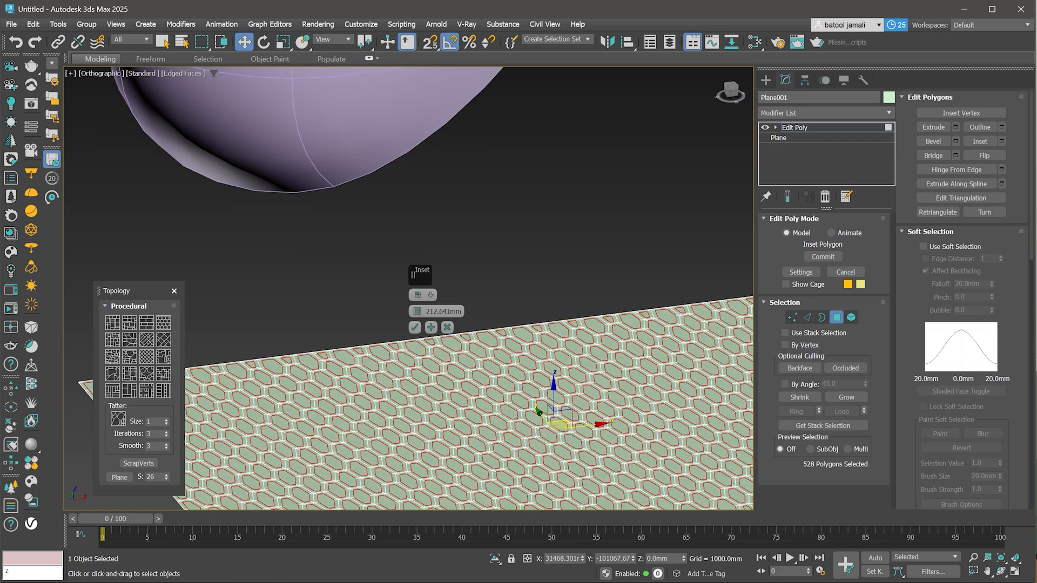
left_click(414, 327)
scroll(453, 331, "down", 3)
key("Delete")
- Add a Shell modifier to thicken the perforated plane
middle_click_drag(445, 313, 387, 300)
left_click(795, 127)
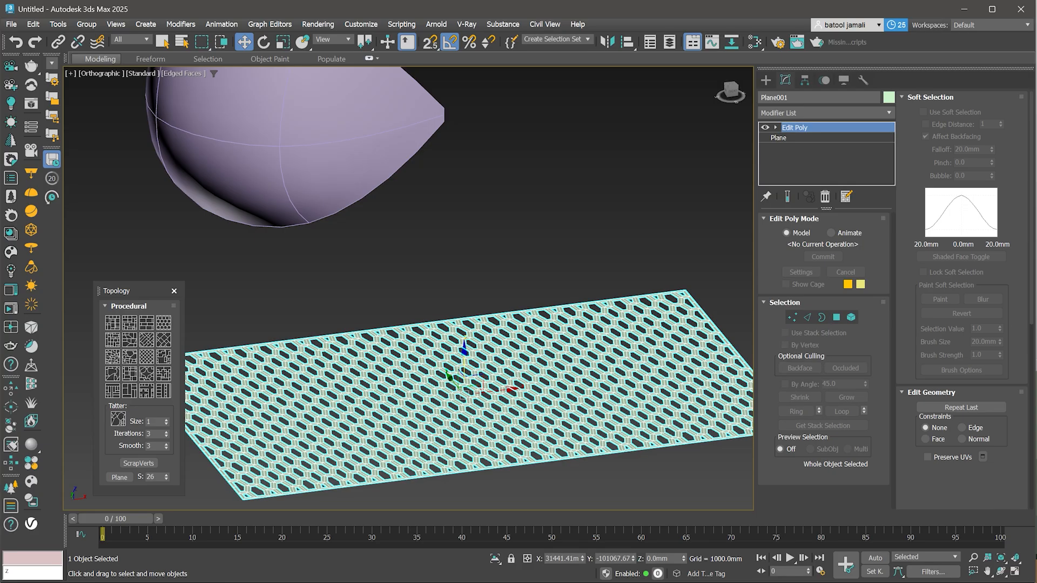
left_click(826, 112)
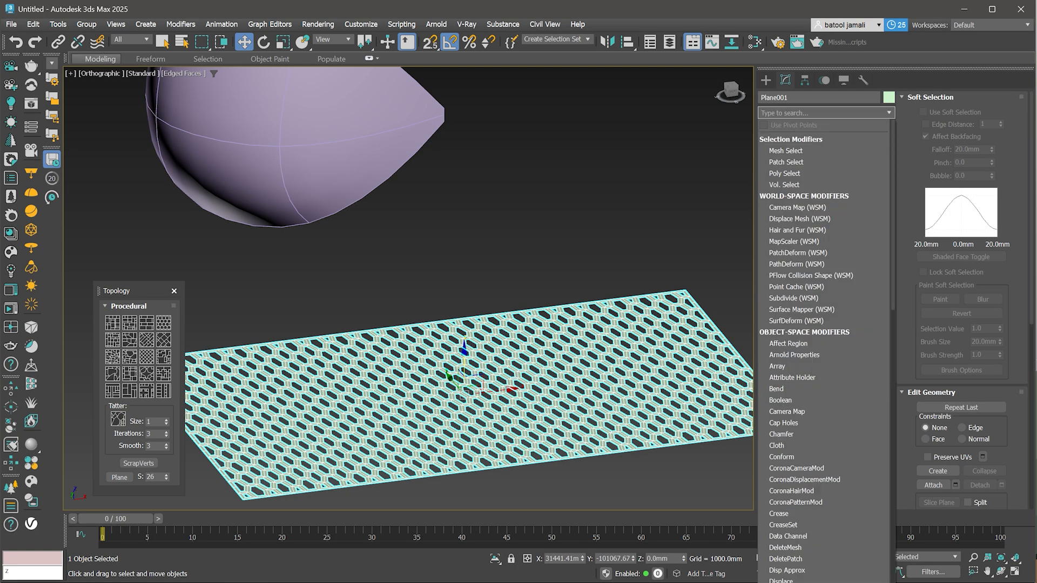
type("shell")
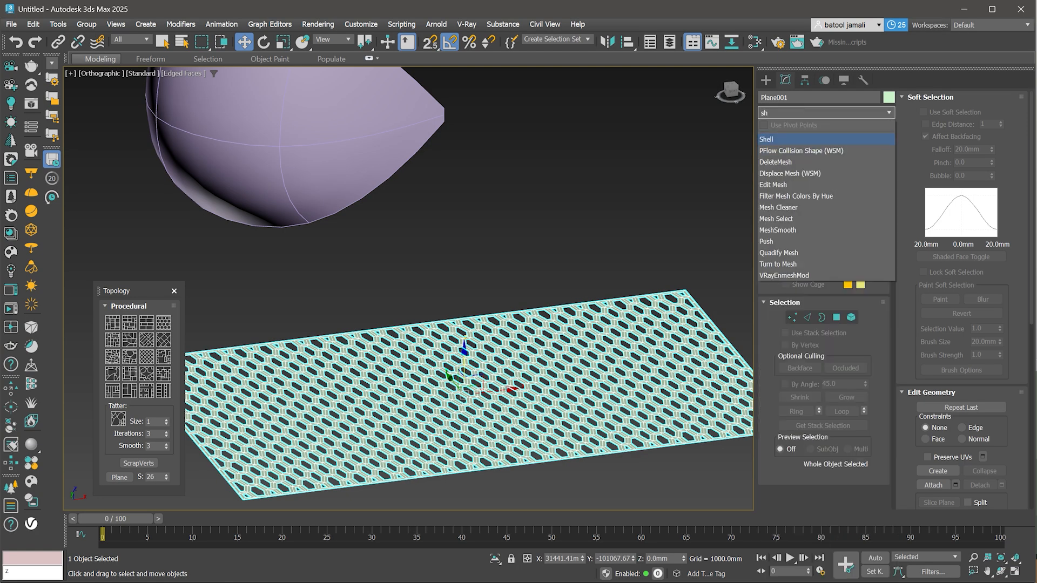
key("Return")
scroll(578, 373, "down", 4)
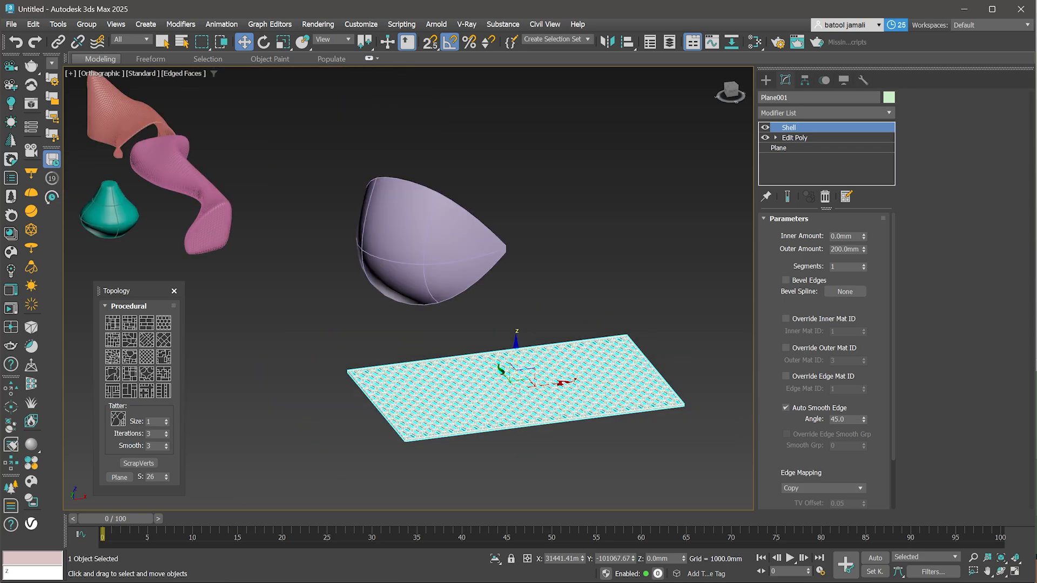
- Add a PatchDeform (WSM) modifier to the perforated plane and pick the bowl surface as its patch
scroll(532, 454, "up", 2)
left_click(532, 459)
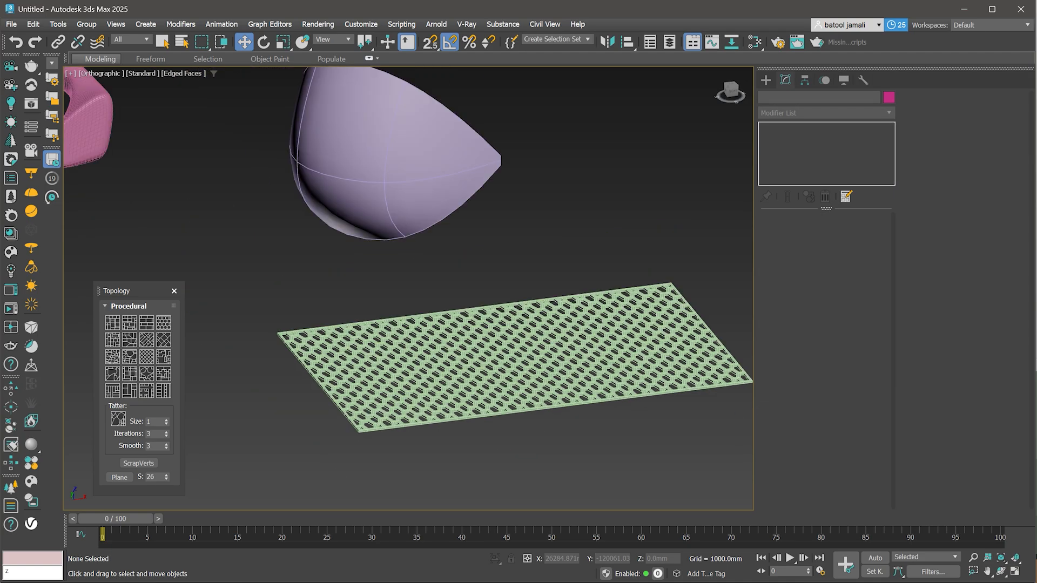
key("F4")
scroll(460, 500, "down", 2)
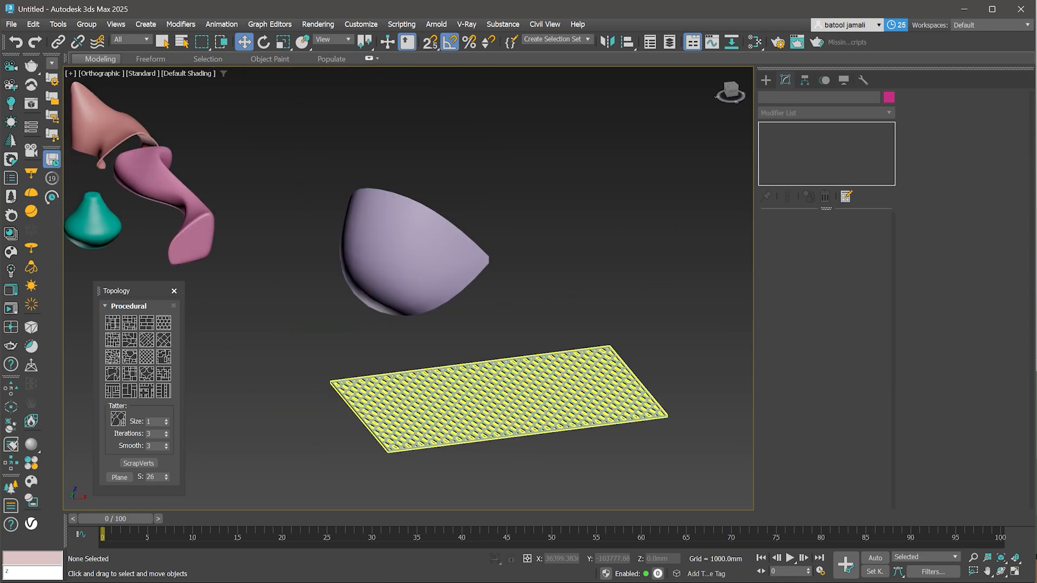
left_click(470, 421)
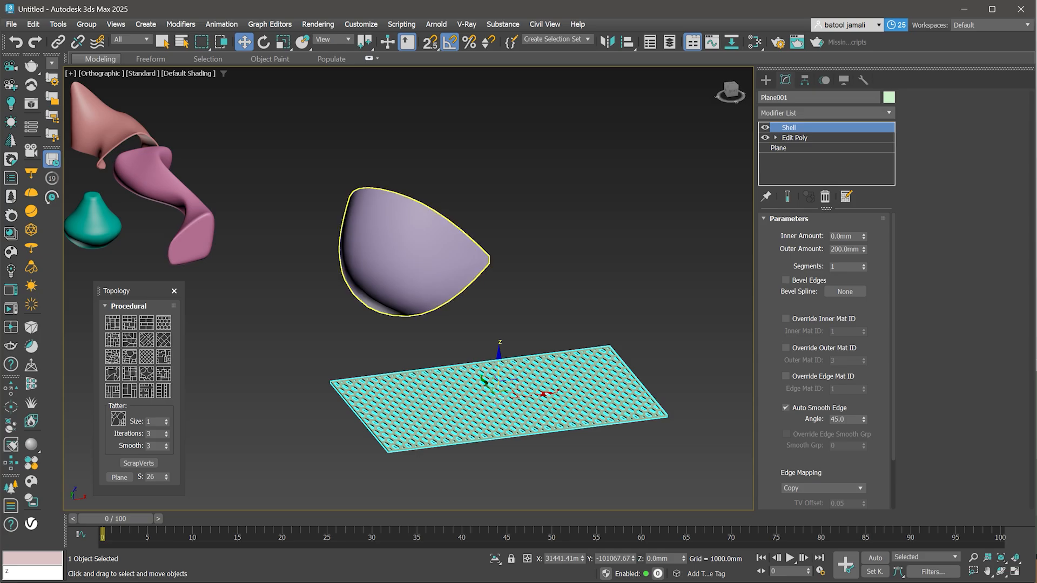
left_click(410, 254)
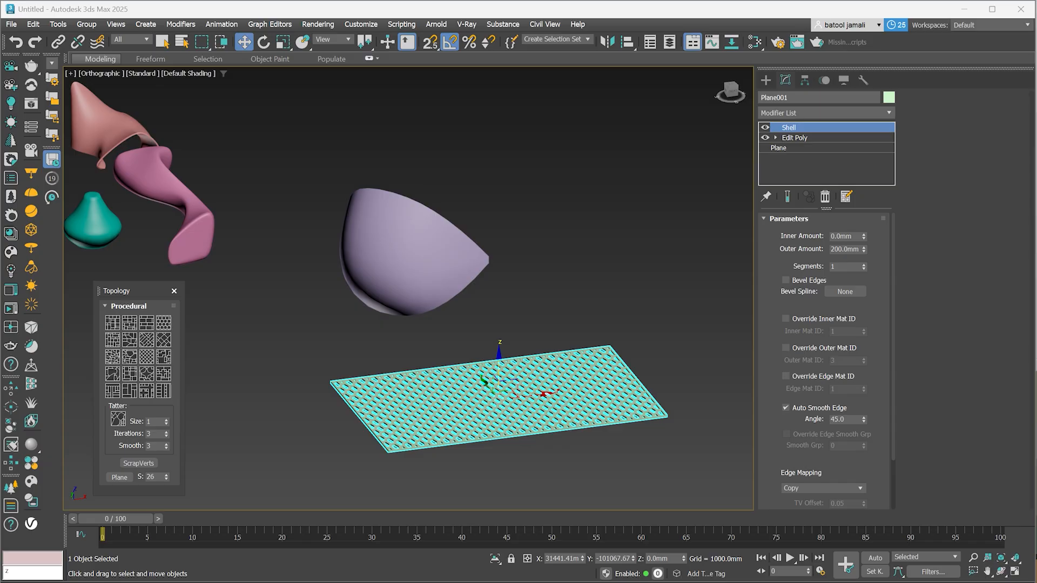
left_click(826, 113)
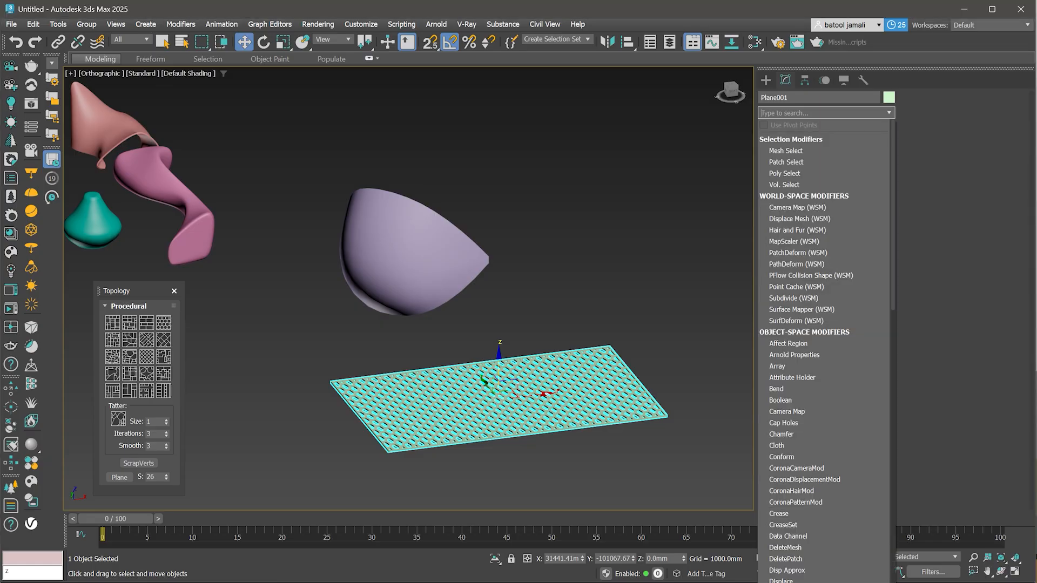
type("pa")
key("Down")
key("Down")
key("Down")
key("Down")
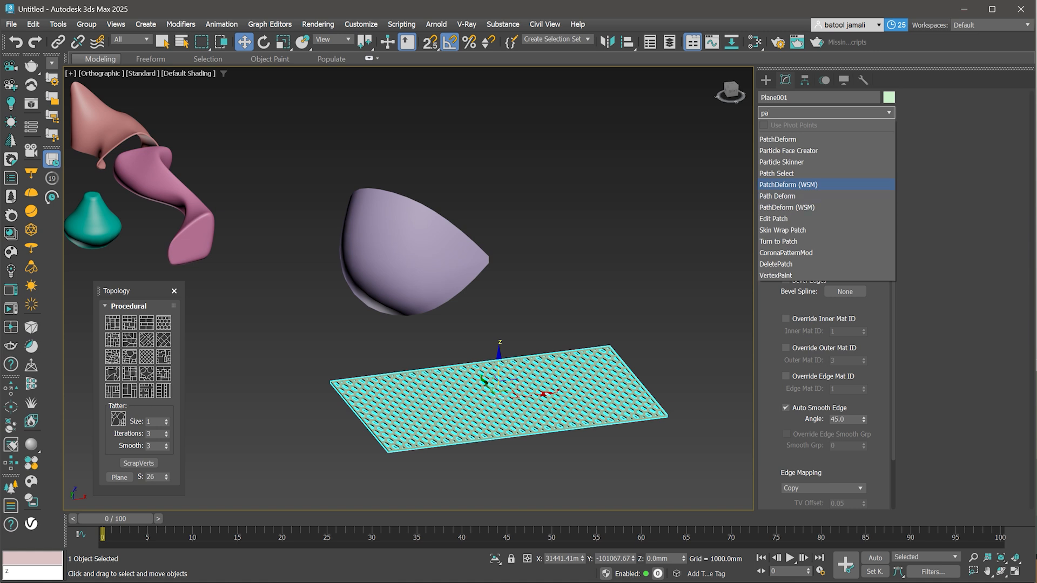
key("Return")
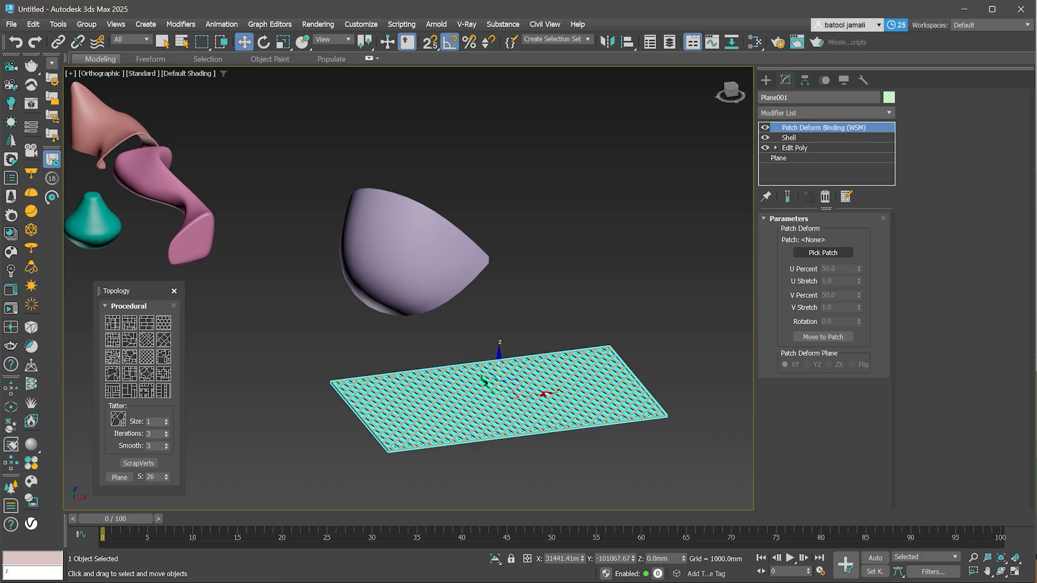
left_click(823, 253)
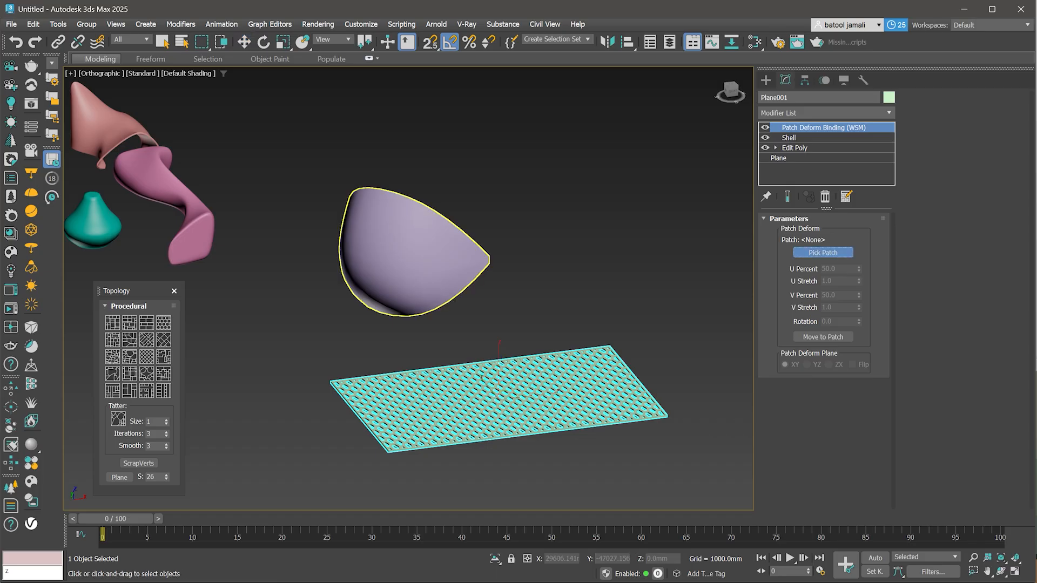
left_click(411, 254)
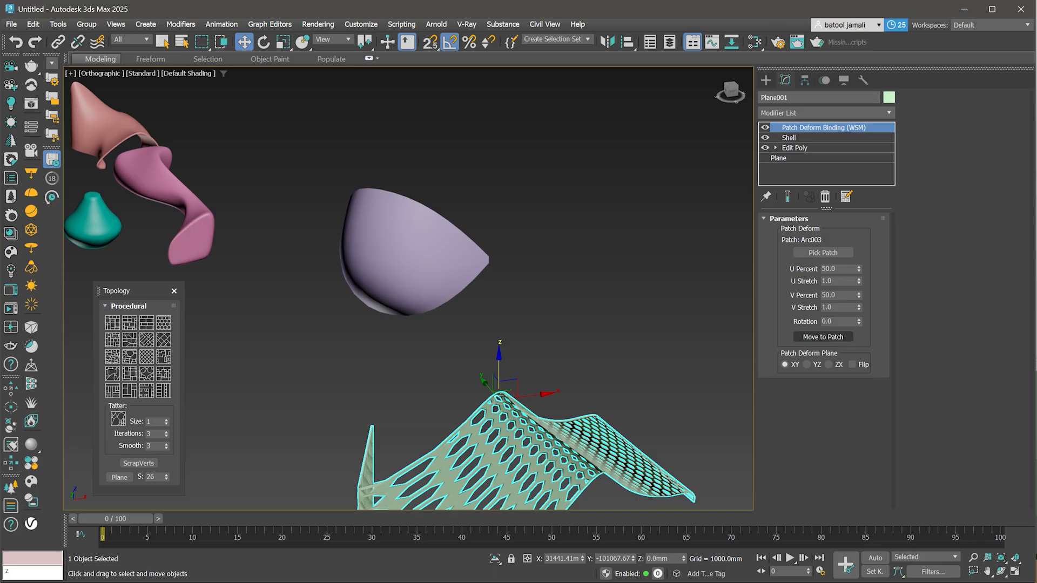
- Move the plane onto the patch and set its V Stretch to 0.38
left_click(822, 337)
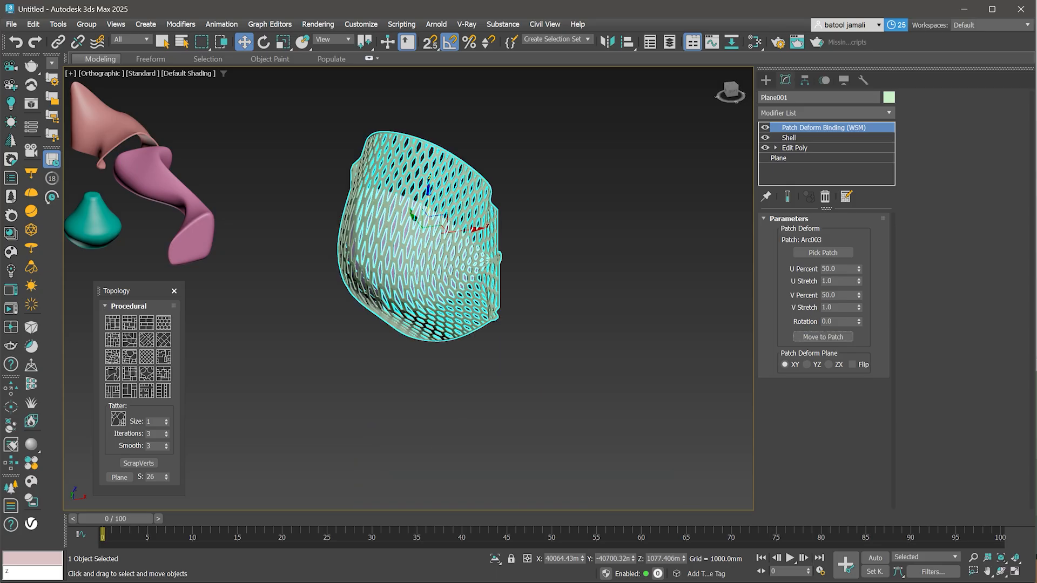
left_click_drag(859, 269, 859, 322)
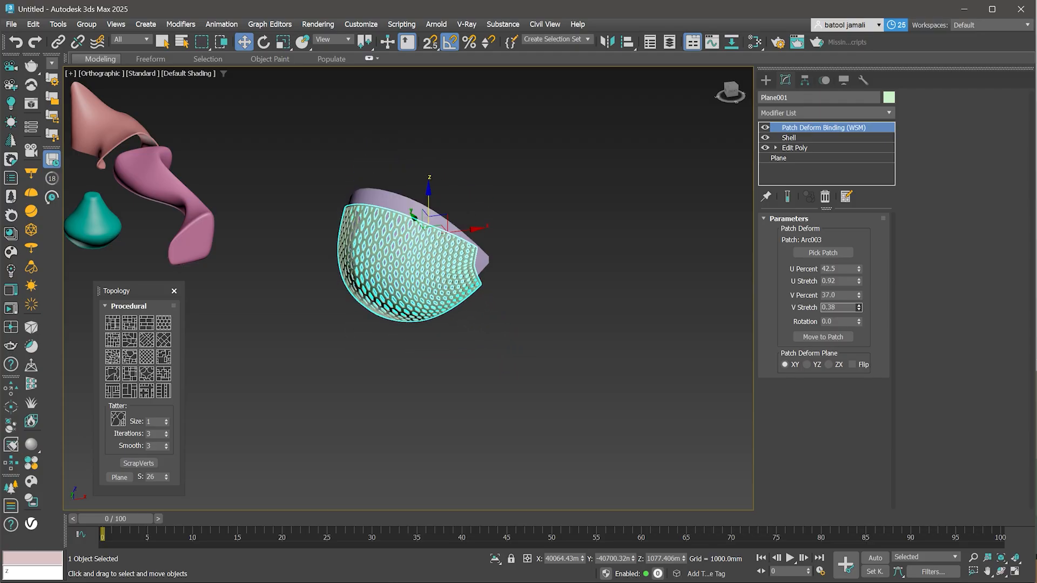
- Set the PatchDeform U Percent and V Percent to 50
double_click(829, 269)
type("50")
key("Tab")
key("Tab")
type("50")
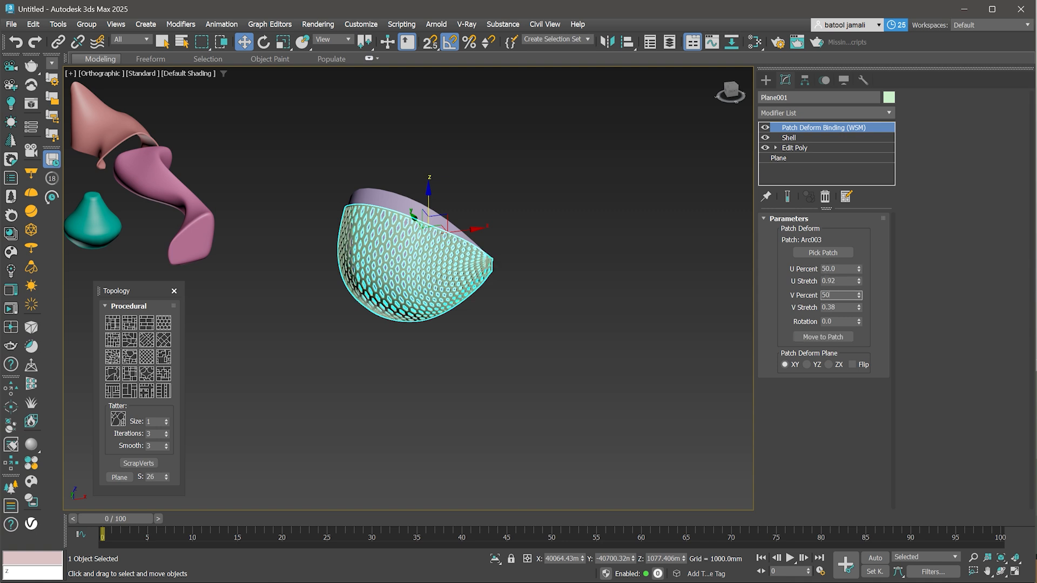
key("Return")
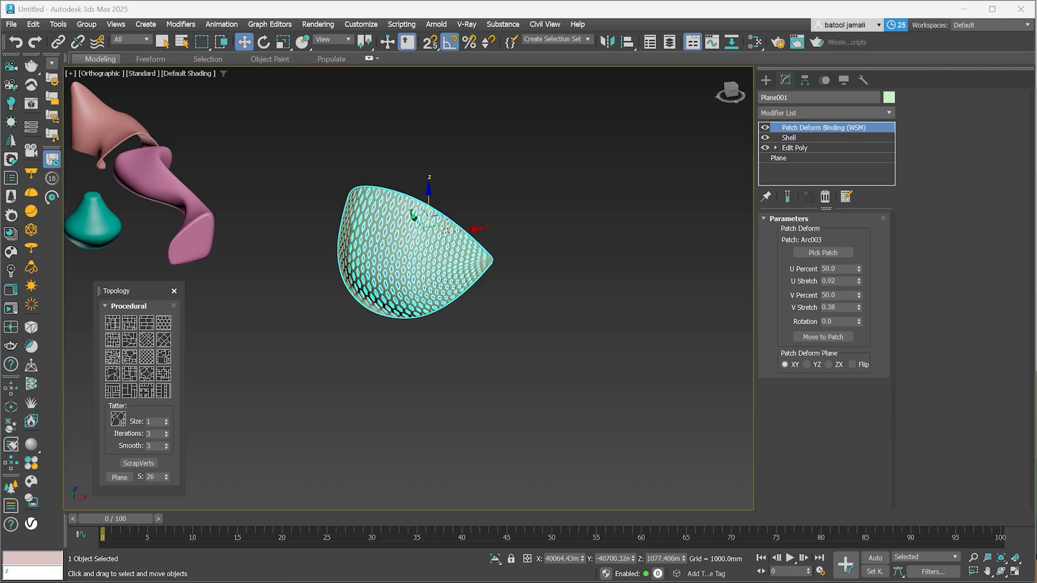
- Adjust the PatchDeform U Stretch to 0.88 and V Stretch to 0.36, and set Rotation to 0
scroll(496, 242, "up", 6)
middle_click_drag(497, 242, 695, 259)
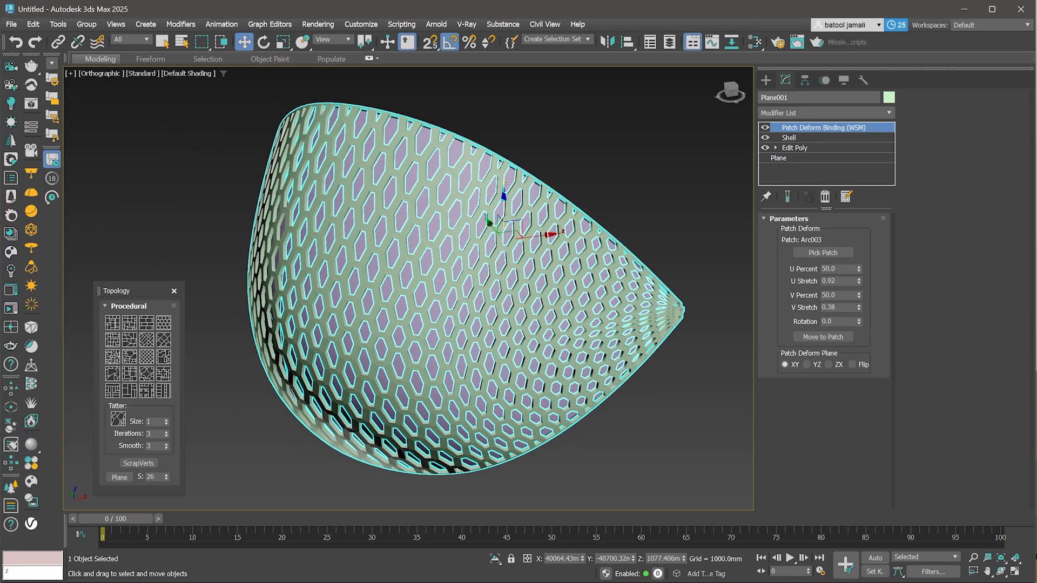
scroll(656, 303, "down", 3)
middle_click_drag(657, 304, 592, 314, "alt")
left_click_drag(859, 281, 859, 320)
left_click_drag(859, 322, 859, 276)
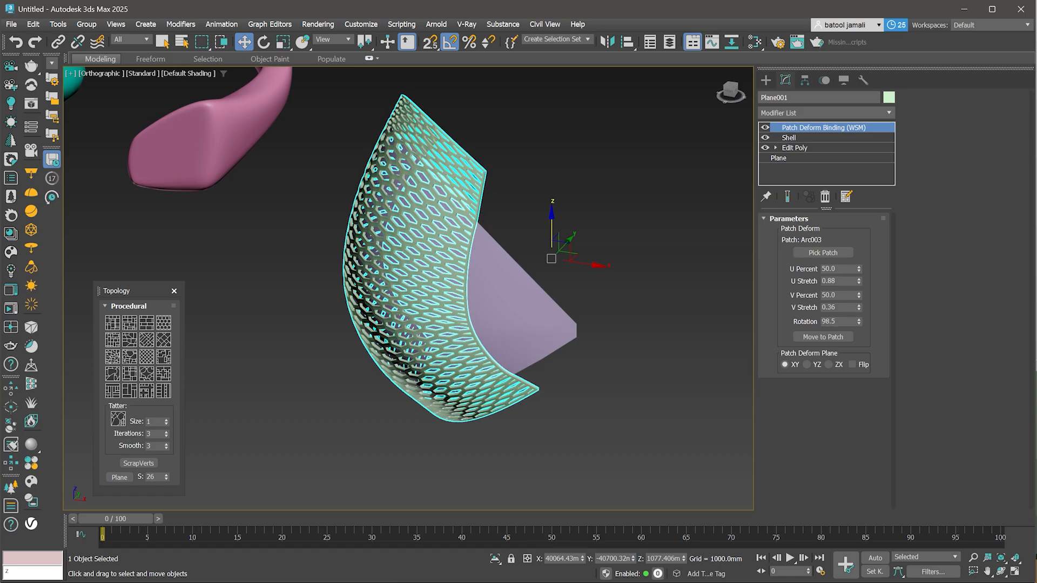
double_click(832, 322)
type("0")
key("Return")
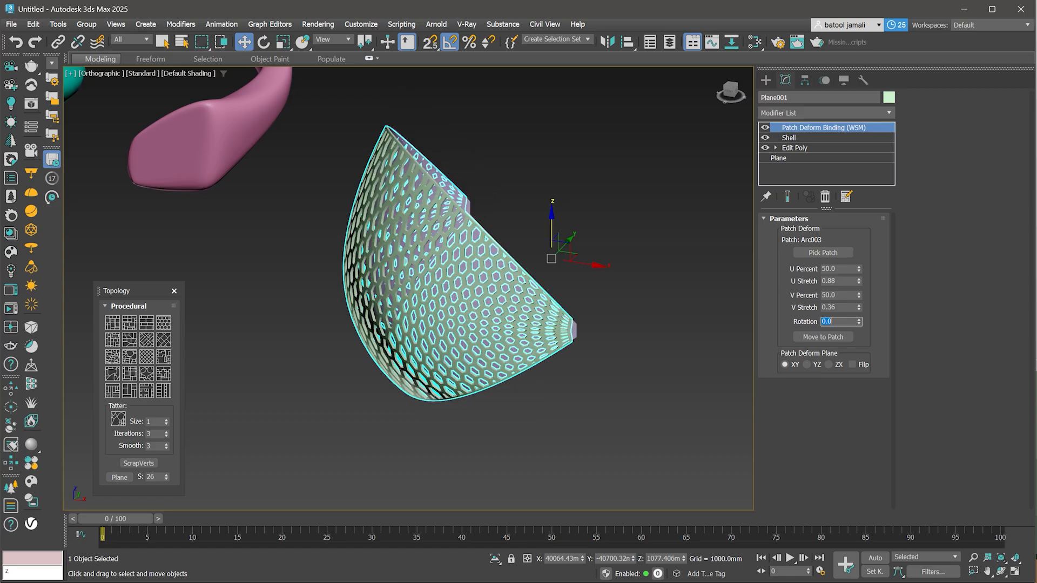
- Select the bowl spline surface and hide it
left_click(622, 281)
scroll(565, 270, "down", 2)
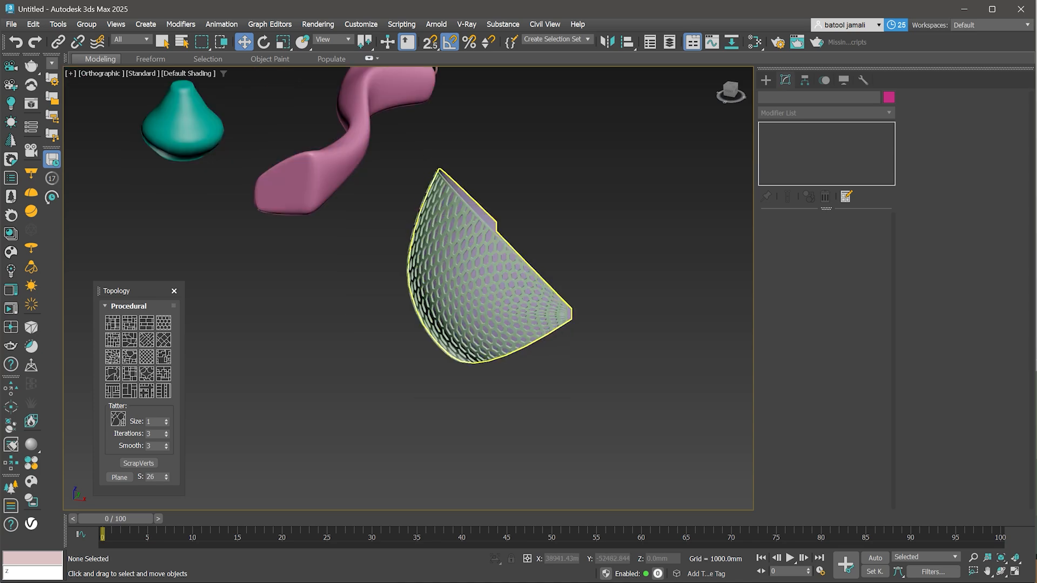
middle_click_drag(507, 286, 483, 283, "alt")
scroll(518, 292, "up", 5)
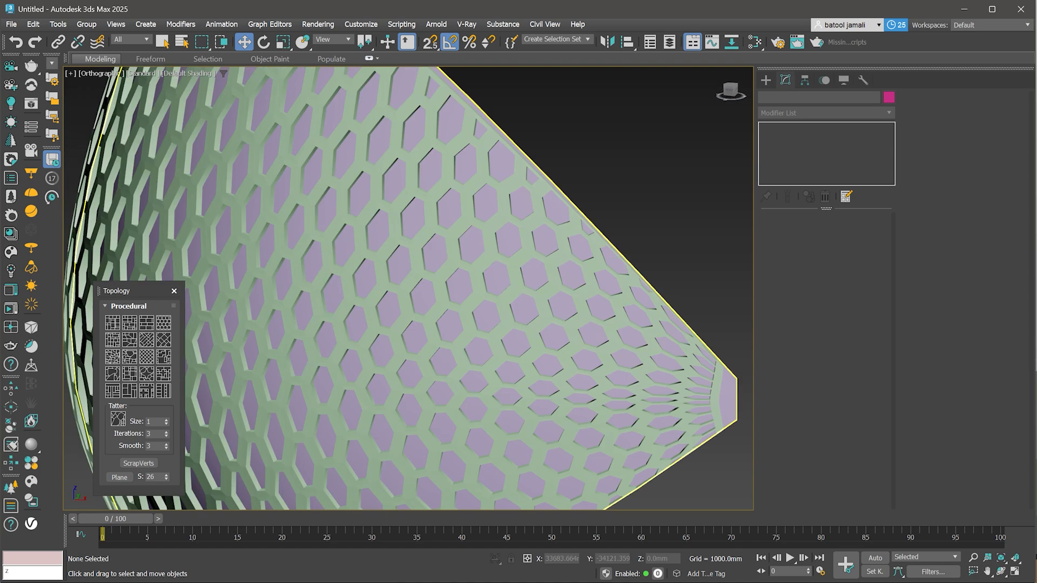
left_click(518, 292)
scroll(611, 368, "down", 4)
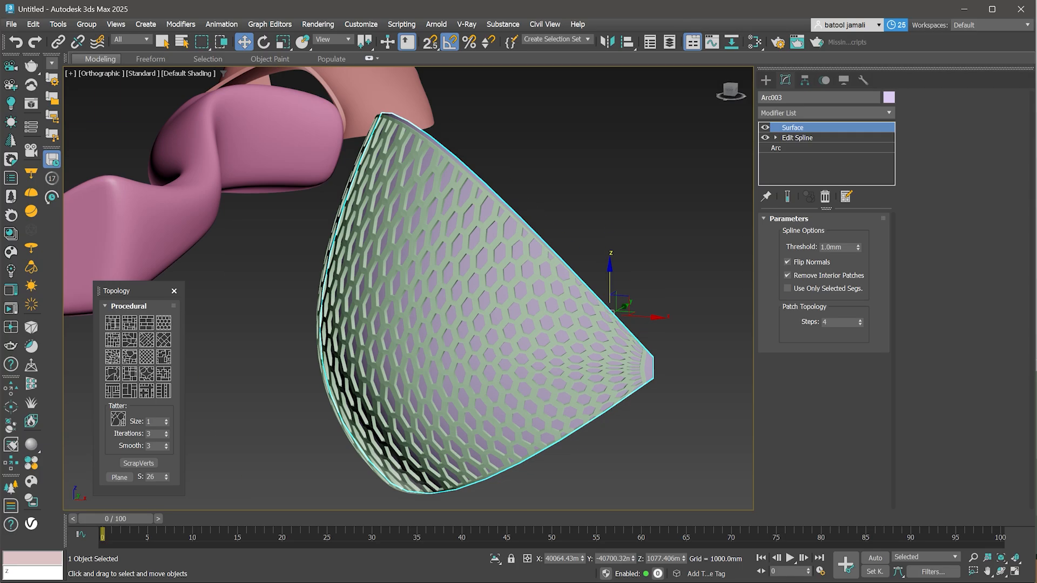
right_click(611, 369)
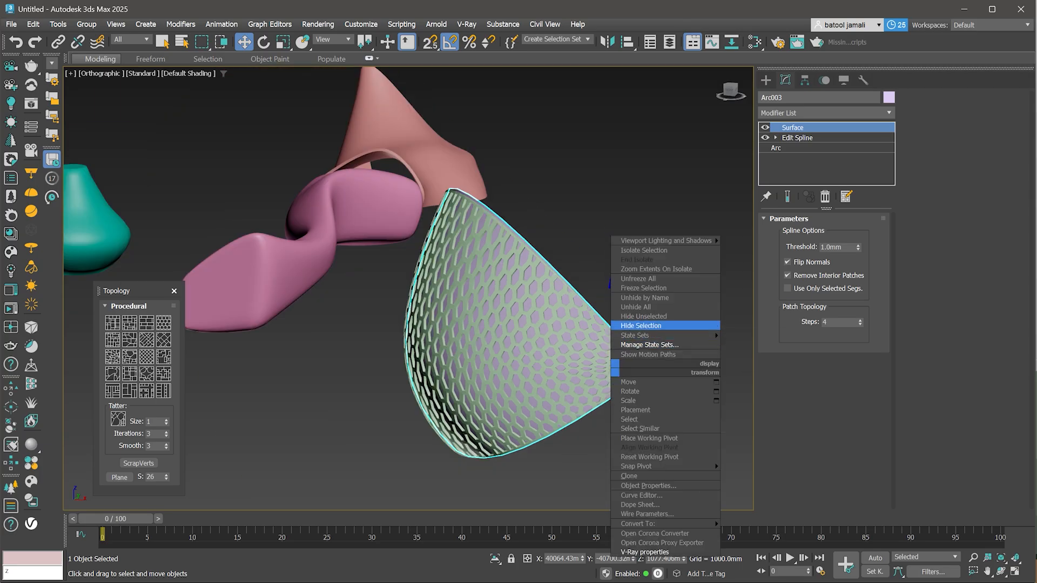
left_click(641, 326)
- Inspect the perforated panel wrapped on the hidden surface from different views
scroll(604, 419, "down", 3)
scroll(585, 392, "up", 3)
left_click(511, 330)
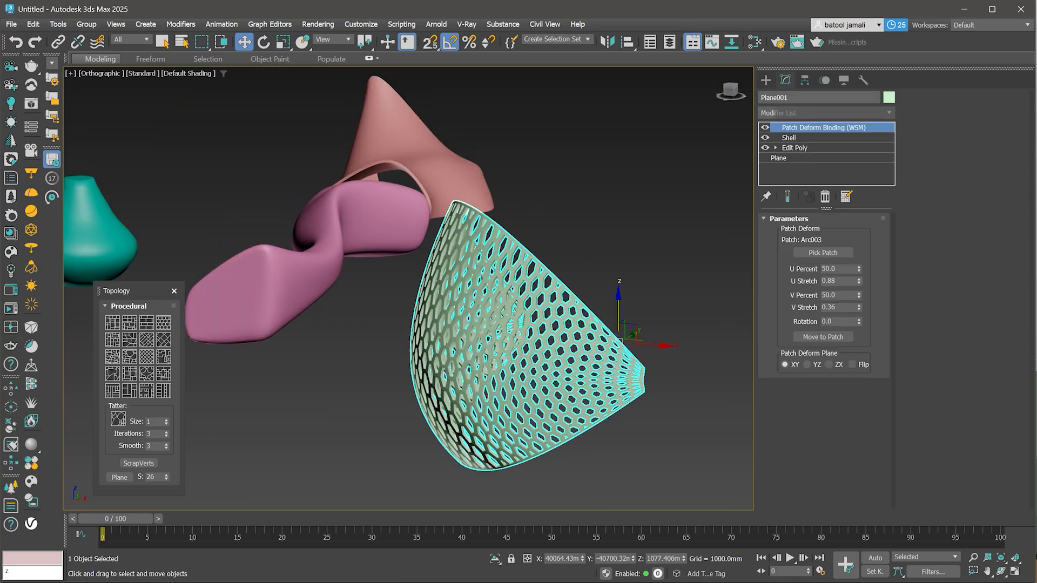
middle_click_drag(511, 330, 553, 278, "alt")
scroll(553, 278, "down", 4)
left_click(637, 400)
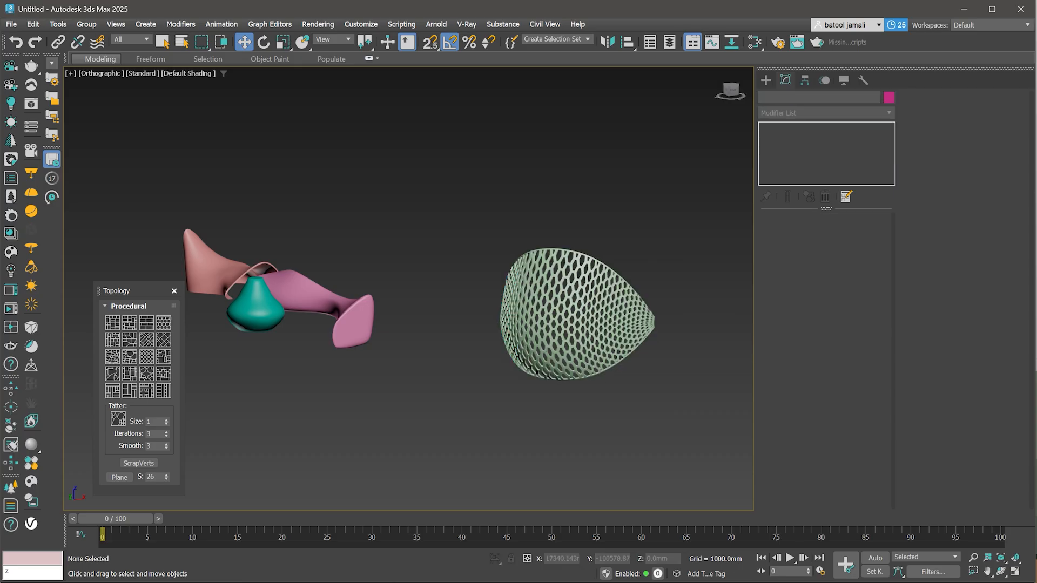
middle_click_drag(637, 399, 586, 401)
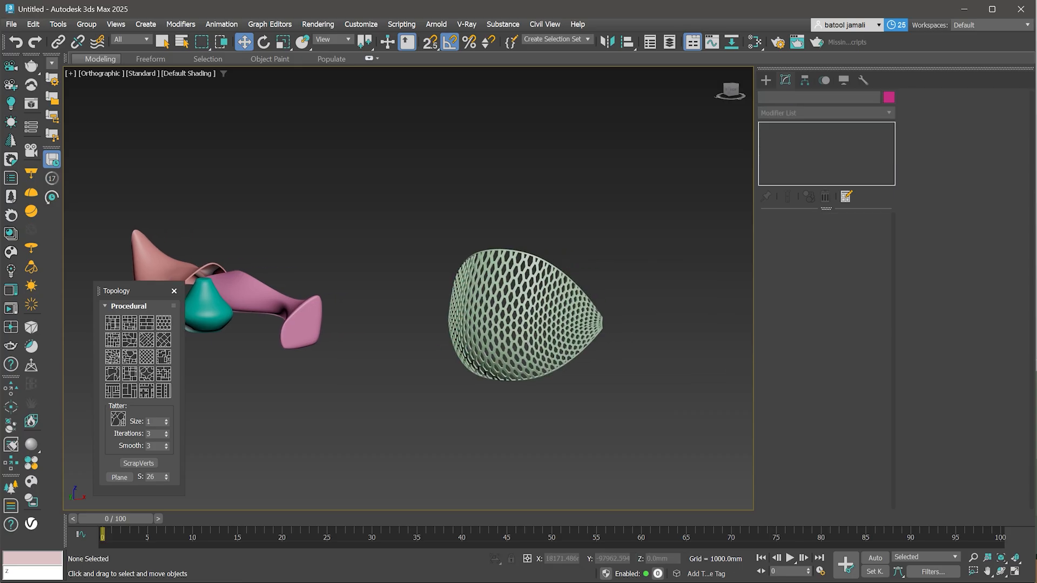
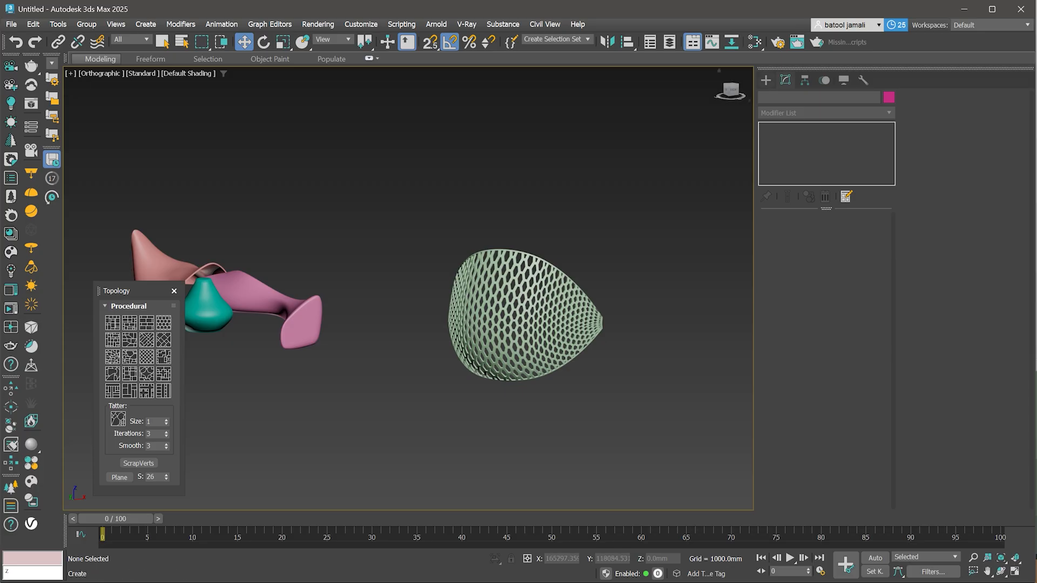
- Create a one-turn Helix spline on the ground with Radius 1 about 28790 mm, Radius 2 about 12900 mm, height about 14563 mm
left_click(766, 80)
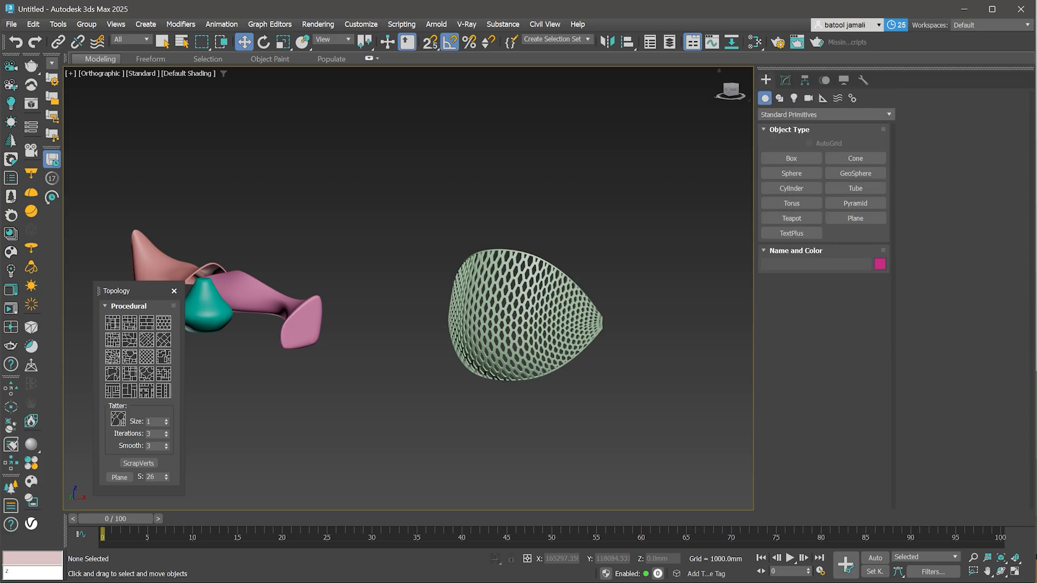
left_click(780, 97)
left_click(792, 174)
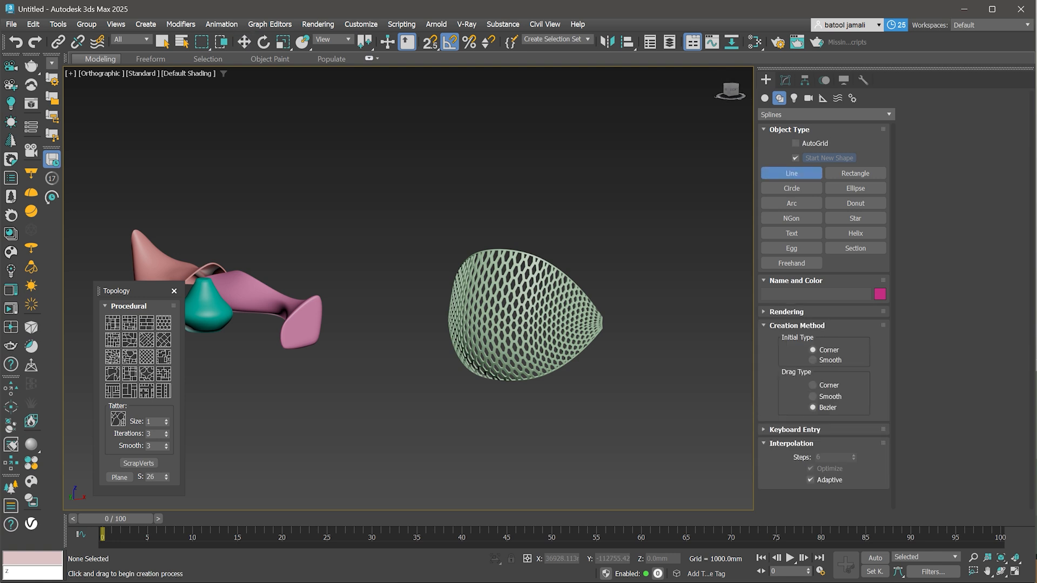
left_click(856, 233)
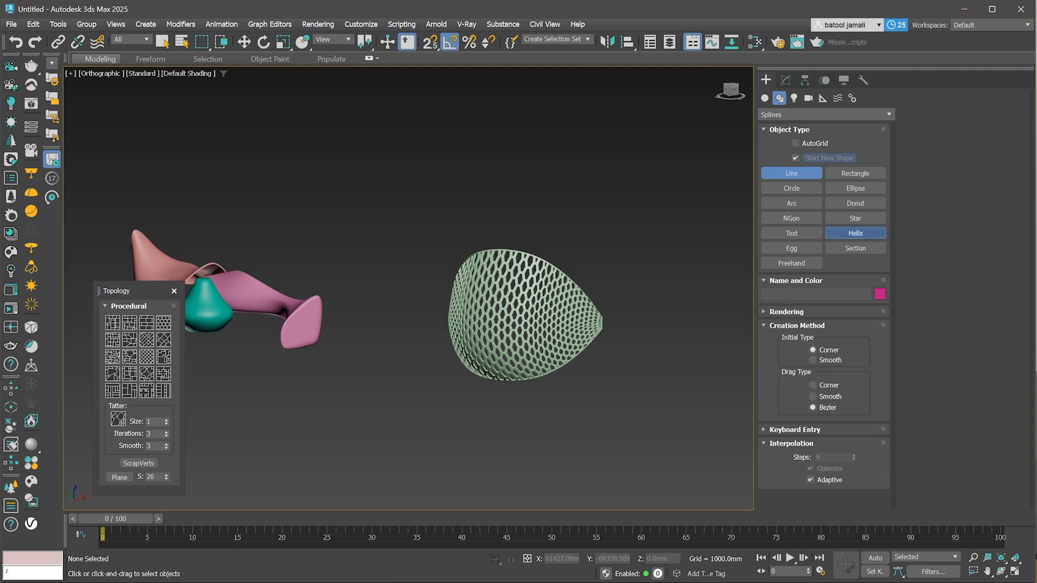
left_click_drag(424, 471, 473, 443)
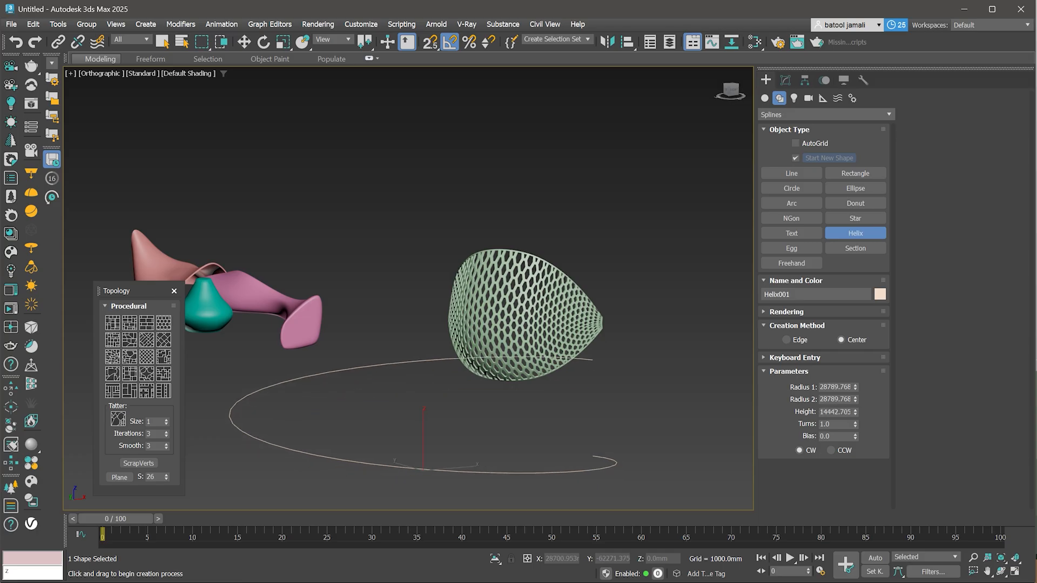
left_click(477, 342)
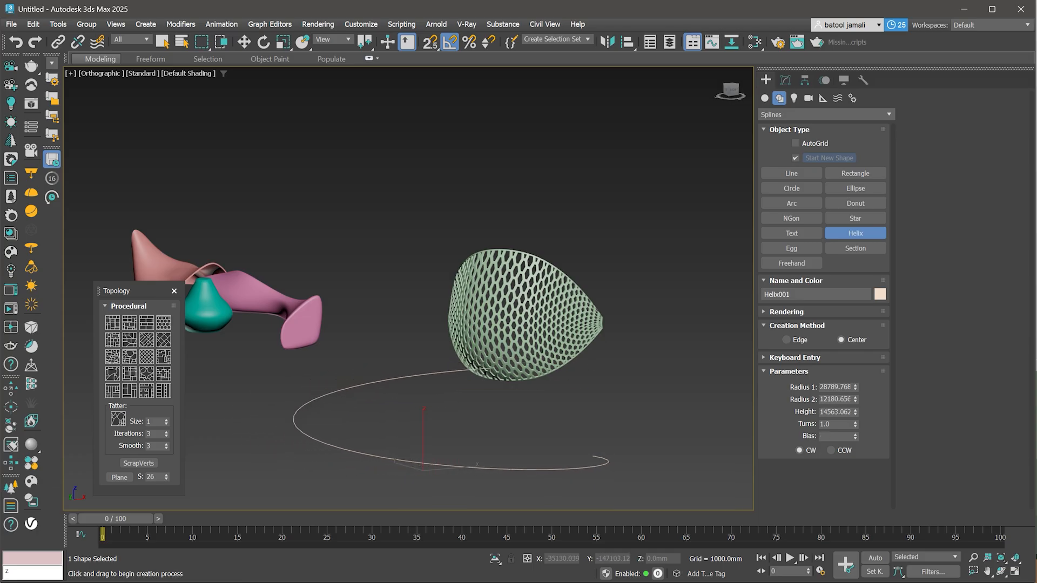
left_click(477, 458)
- Clone a copy of the helix, moving it upward along Z
key("w")
scroll(538, 379, "down", 4)
middle_click_drag(537, 379, 489, 397, "alt")
left_click_drag(482, 386, 483, 337, "shift")
left_click(565, 349)
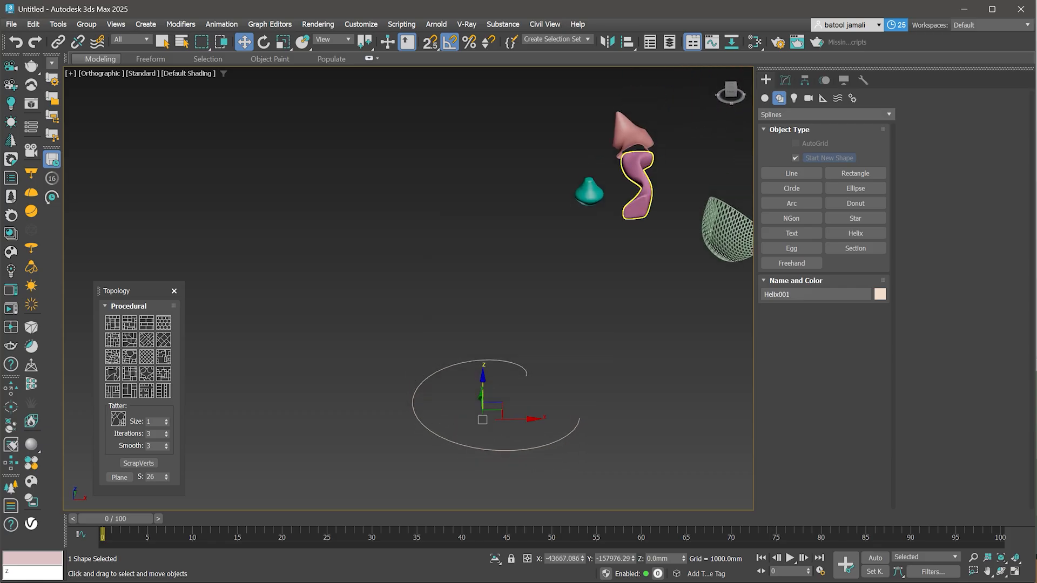
left_click(786, 80)
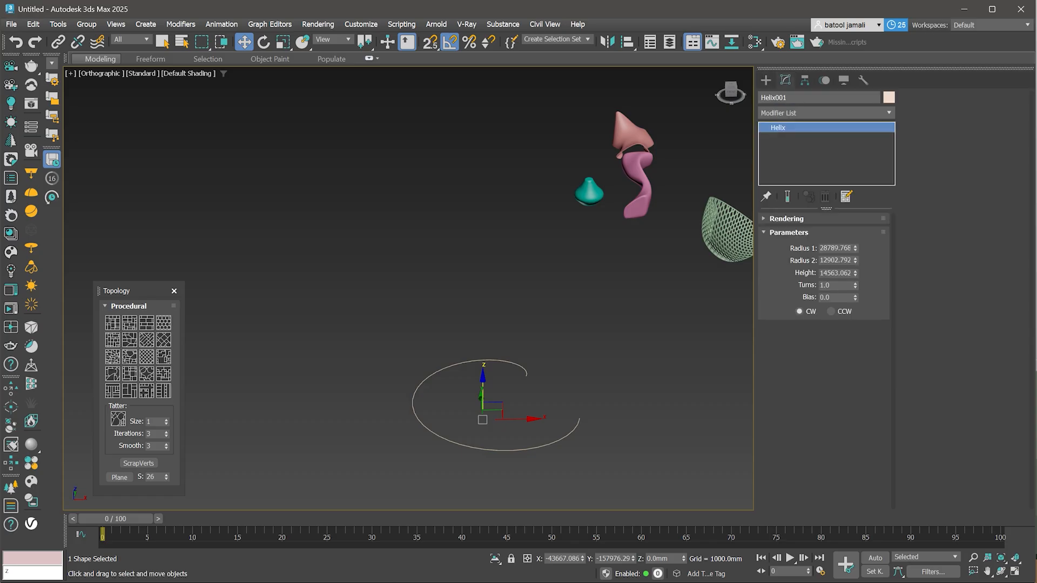
left_click_drag(482, 386, 483, 343, "shift")
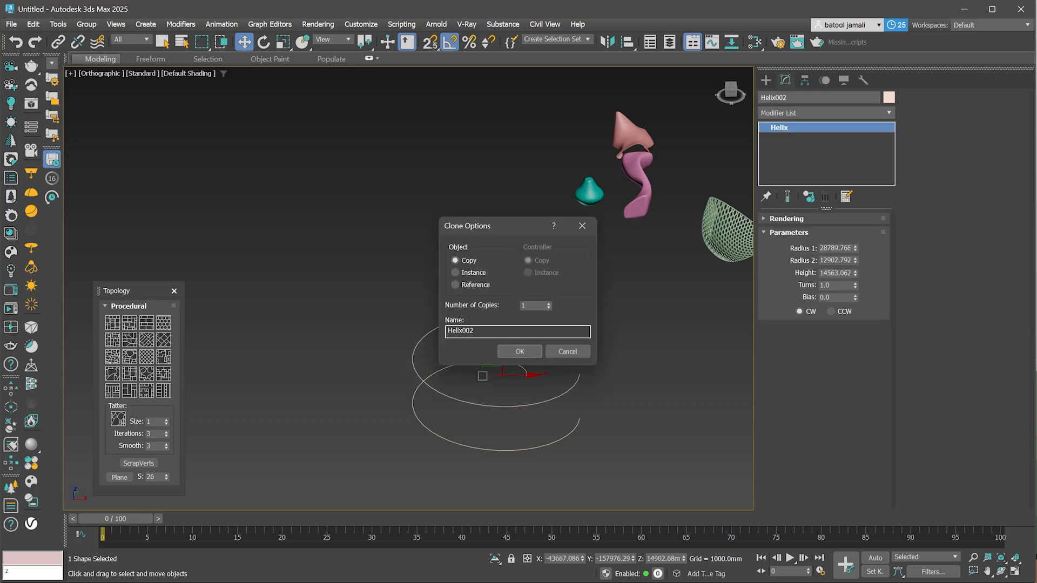
left_click(519, 351)
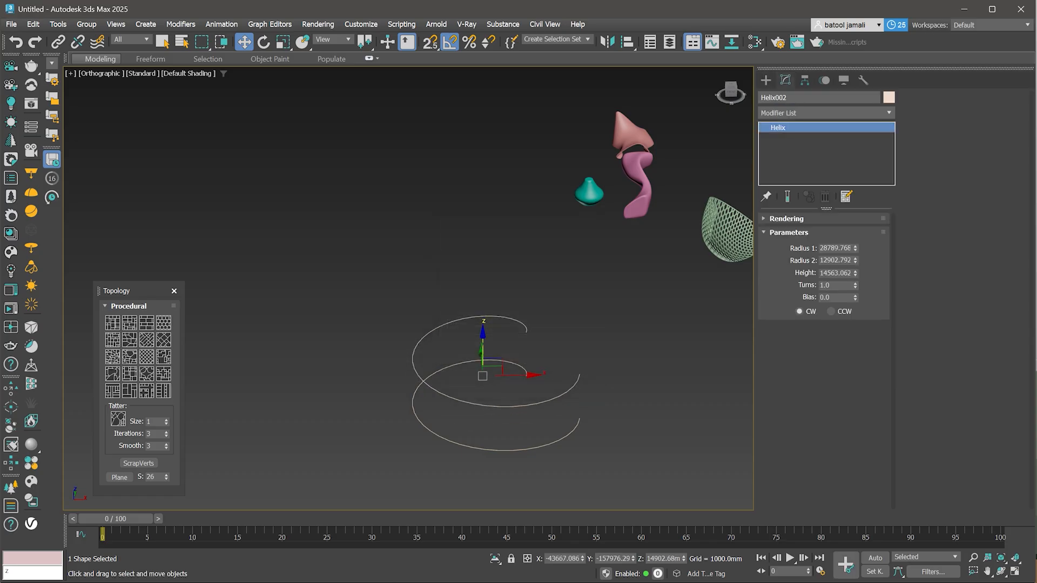
- Set the copied helix's Radius 1 to about 36275 mm, Radius 2 to about 4387 mm and Height to about 30000 mm
left_click_drag(855, 262, 856, 306)
left_click_drag(855, 248, 855, 218)
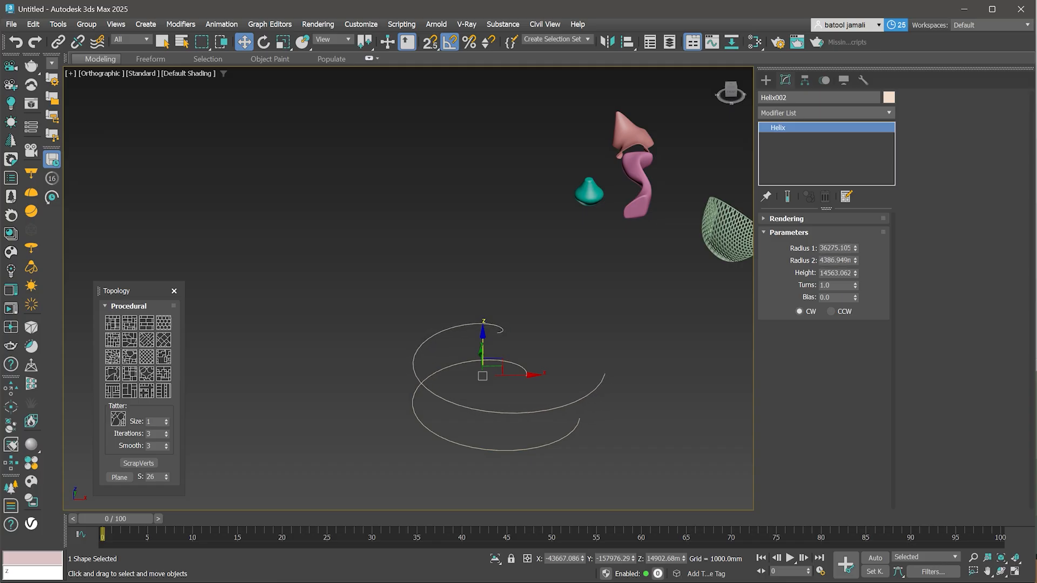
left_click_drag(855, 272, 855, 247)
- Add an Edit Spline modifier to the copied helix
left_click(846, 113)
type("ed")
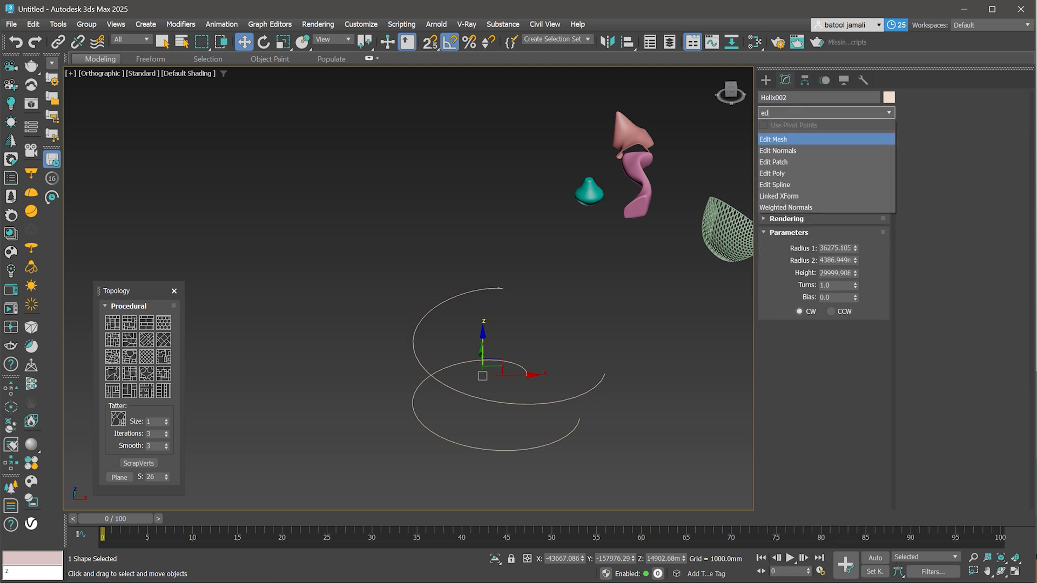
key("Down")
key("Down")
key("Down")
key("Down")
key("Return")
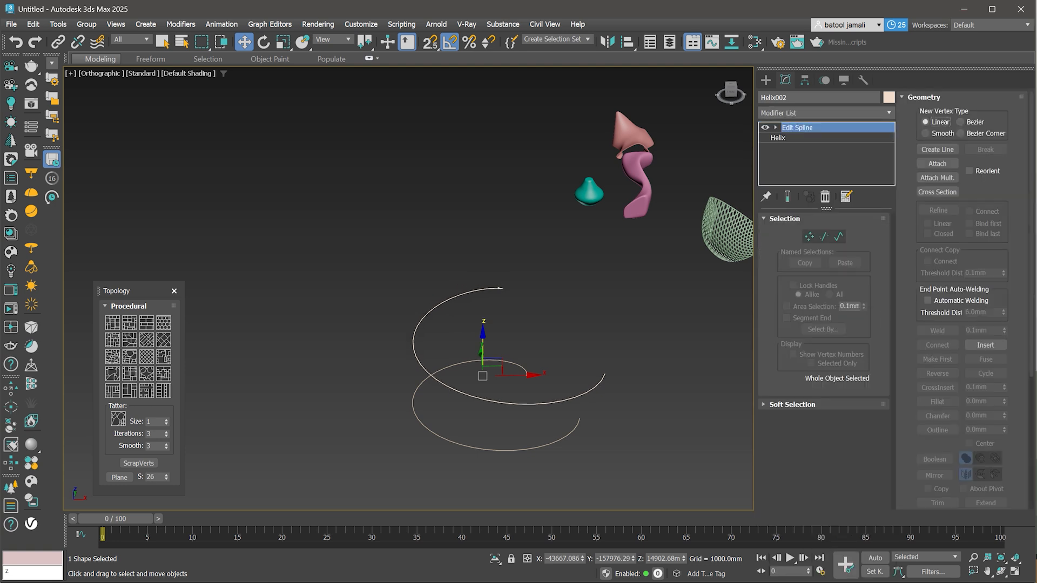
- Use Cross Section to connect the copied helix to the original helix
left_click(937, 163)
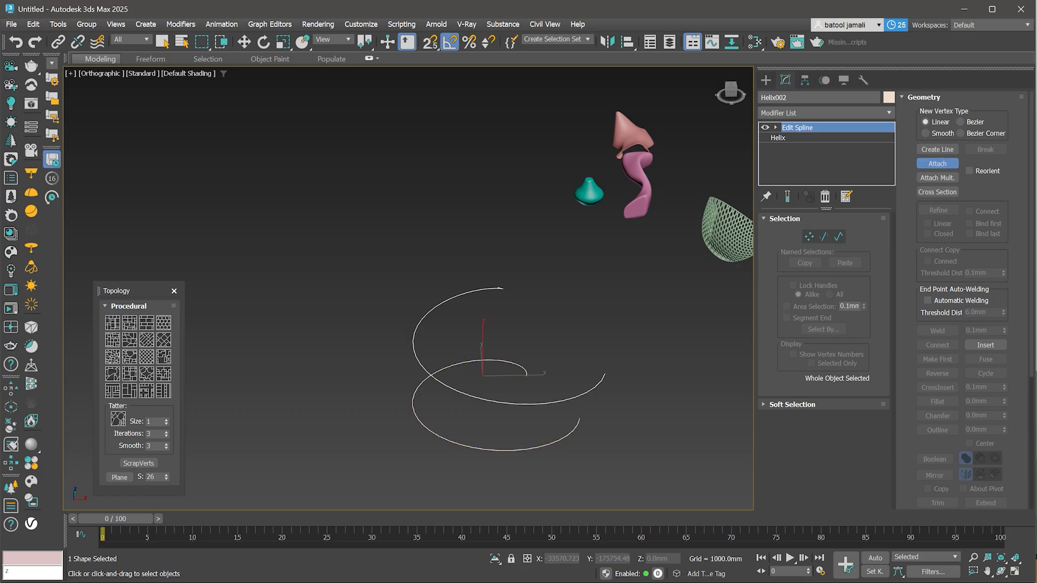
left_click(937, 163)
left_click(937, 192)
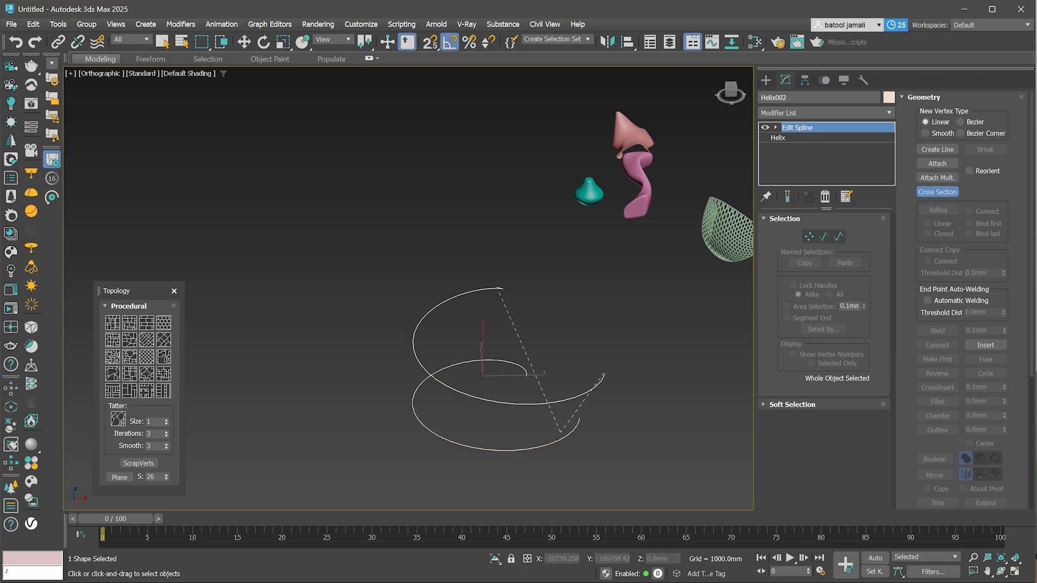
left_click(562, 437)
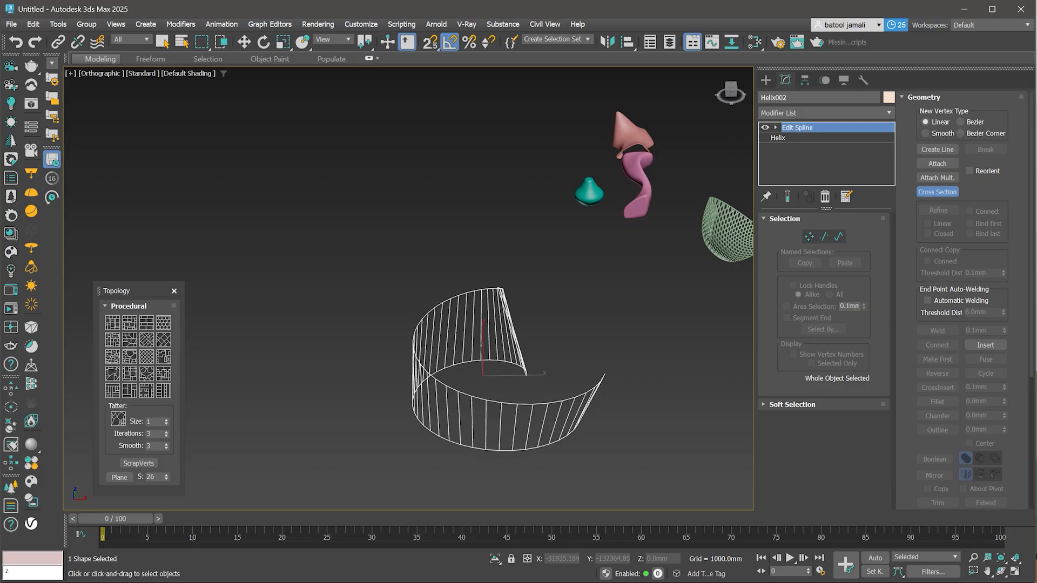
middle_click_drag(562, 416, 495, 413, "alt")
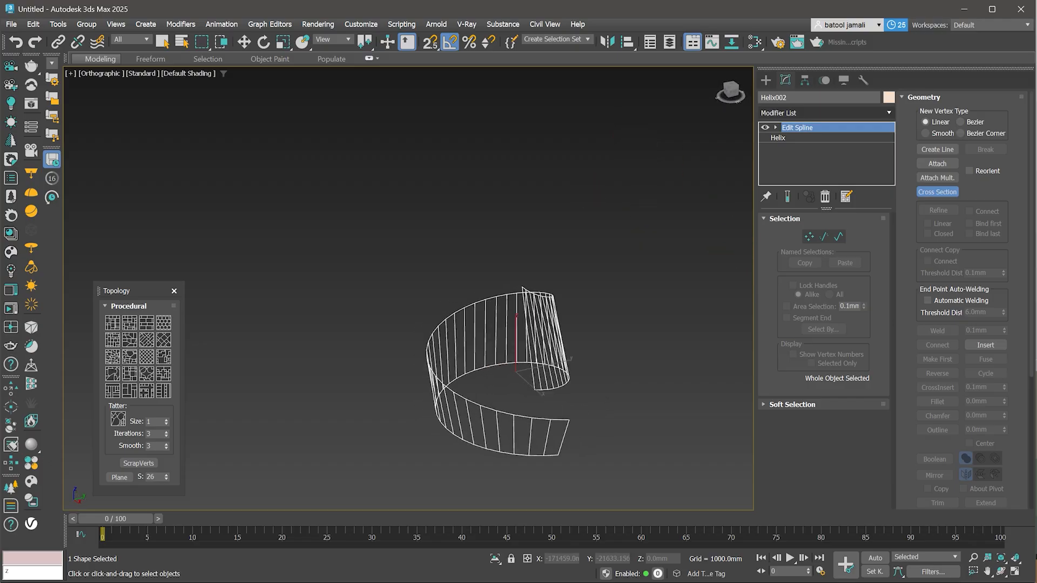
- Add a Surface modifier to the helix cross section and enable Flip Normals
left_click(825, 113)
type("c")
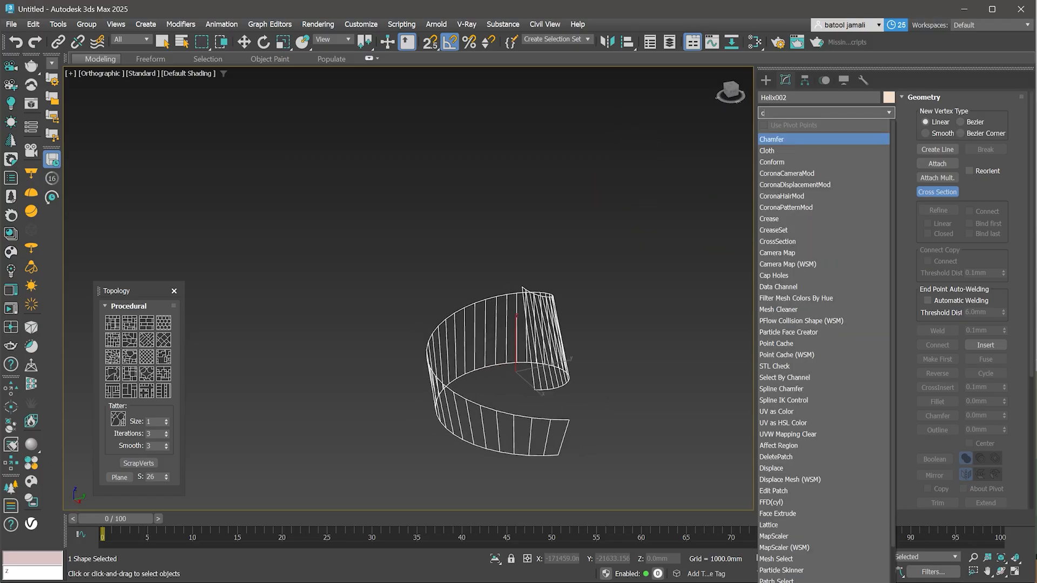
key("BackSpace")
type("sur")
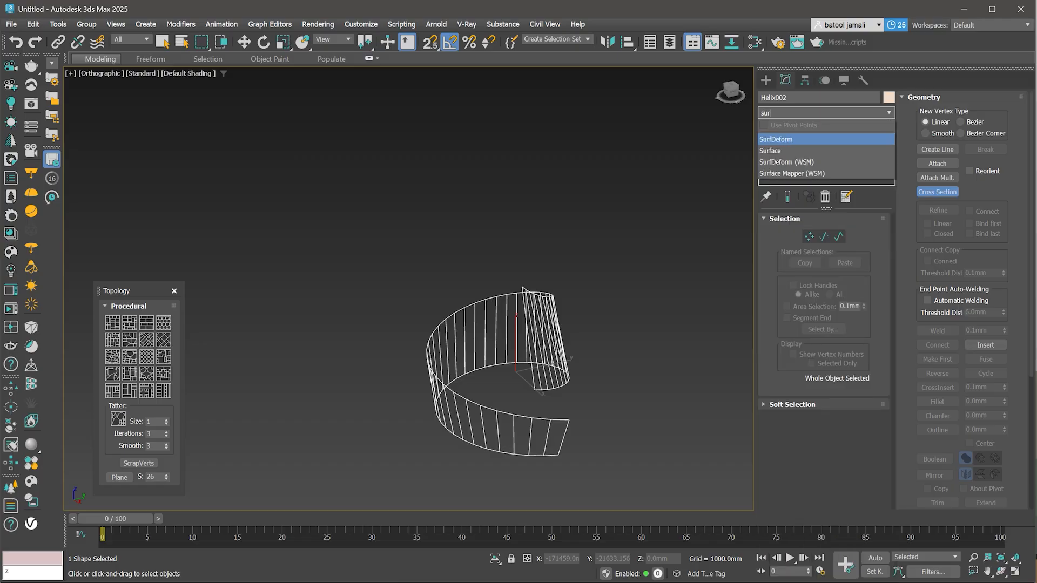
key("Down")
key("Return")
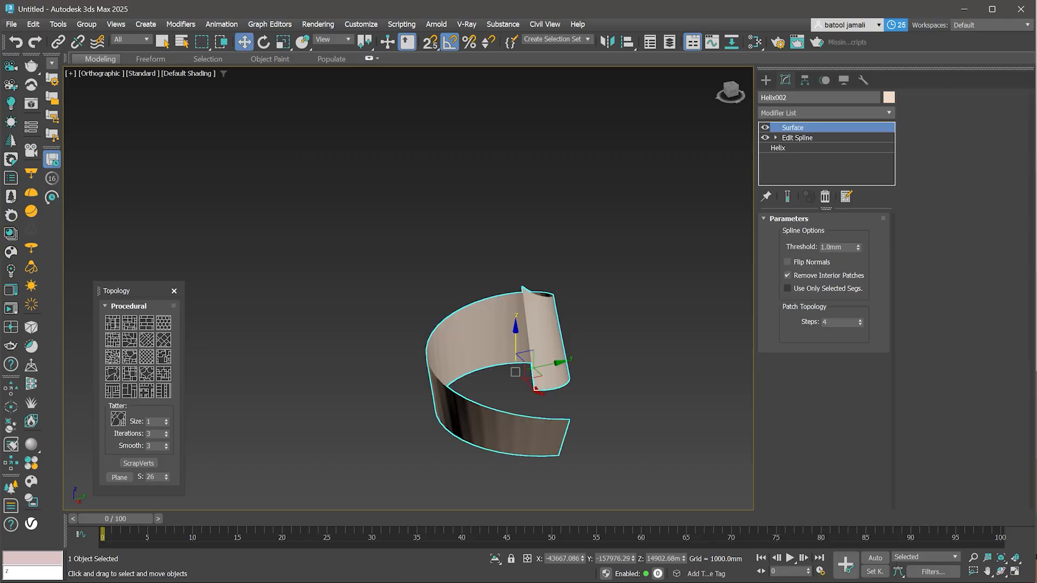
scroll(519, 333, "down", 1)
scroll(542, 377, "up", 1)
left_click(788, 262)
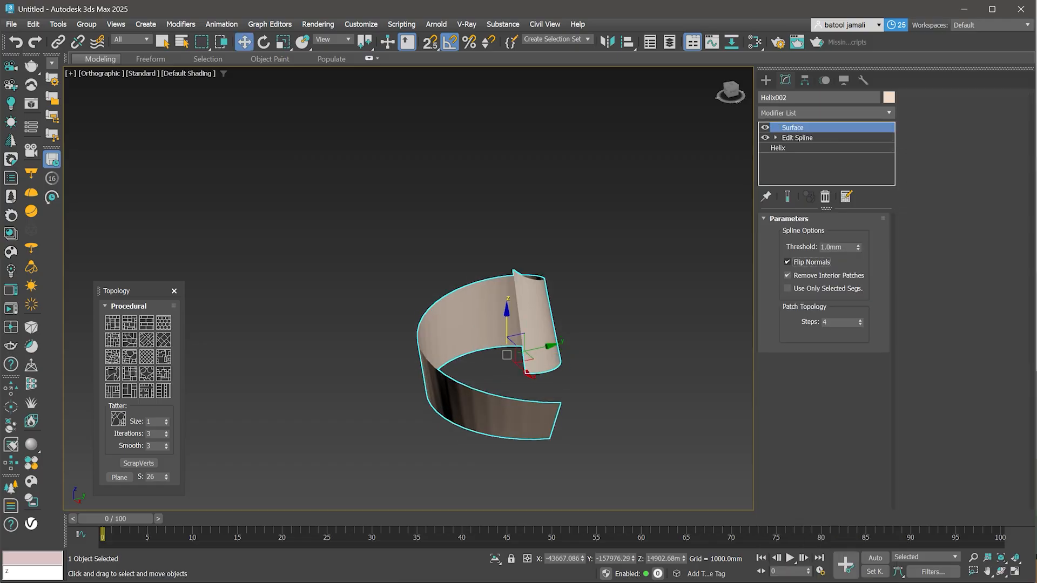
- Select the perforated panel, remove its Patch Deform binding, and add a new PatchDeform (WSM) modifier
scroll(564, 359, "down", 2)
middle_click_drag(564, 359, 627, 361, "alt")
left_click(632, 270)
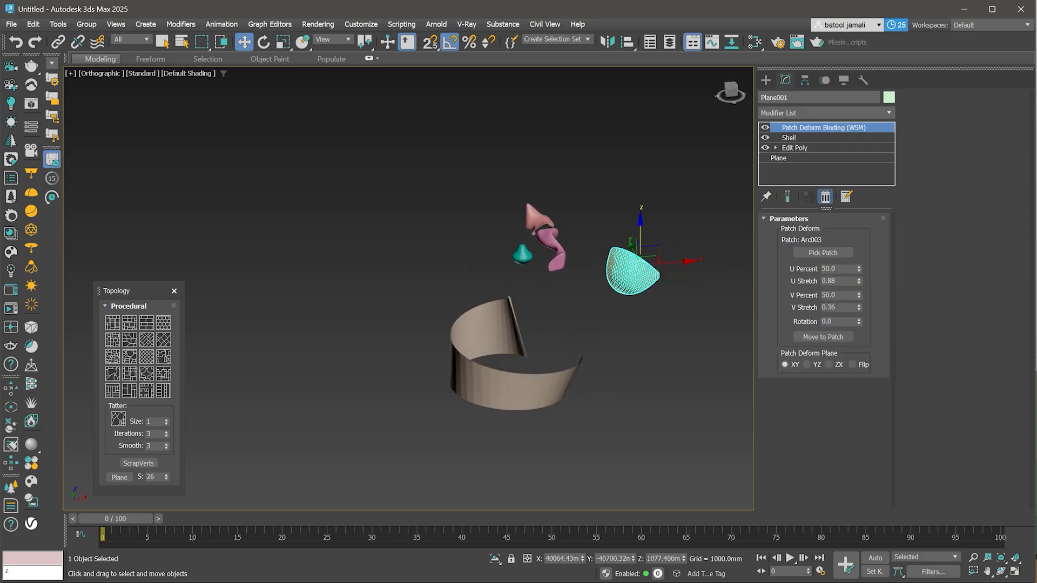
left_click(825, 196)
left_click(827, 113)
type("pa")
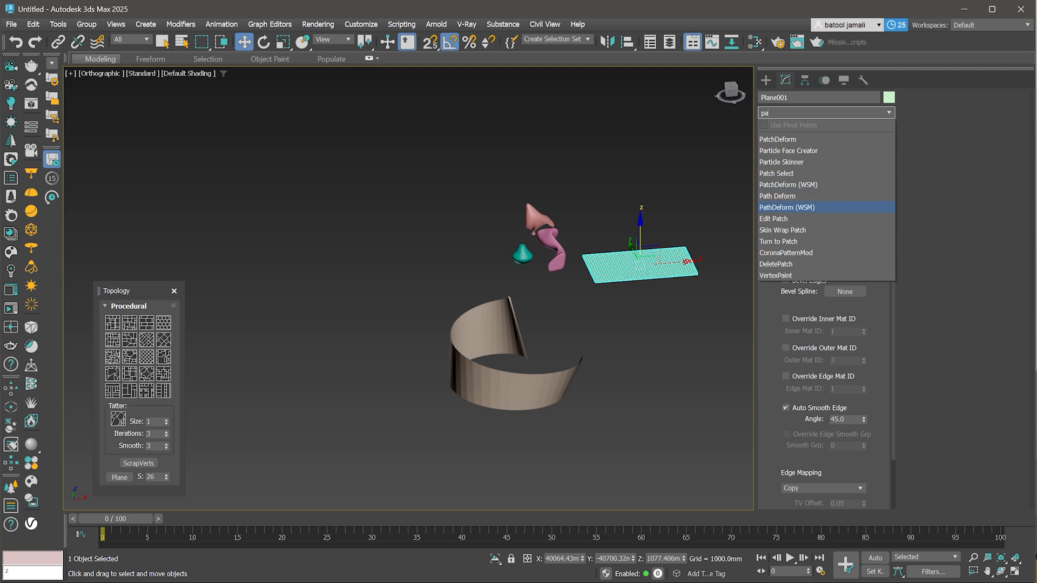
key("Return")
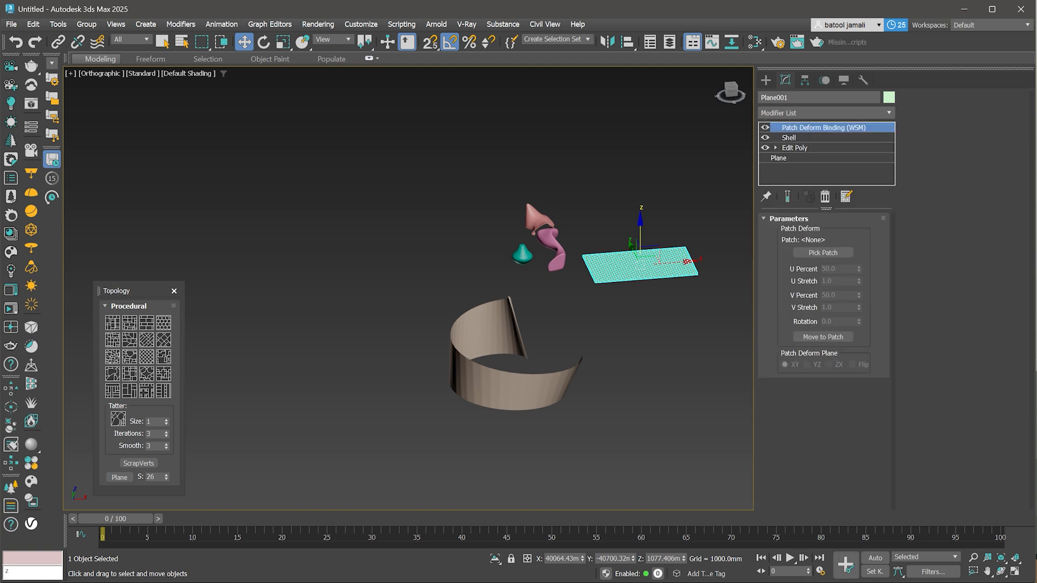
- Pick the helix surface as the patch and move the panel onto it
left_click(823, 253)
scroll(538, 405, "up", 2)
left_click(537, 406)
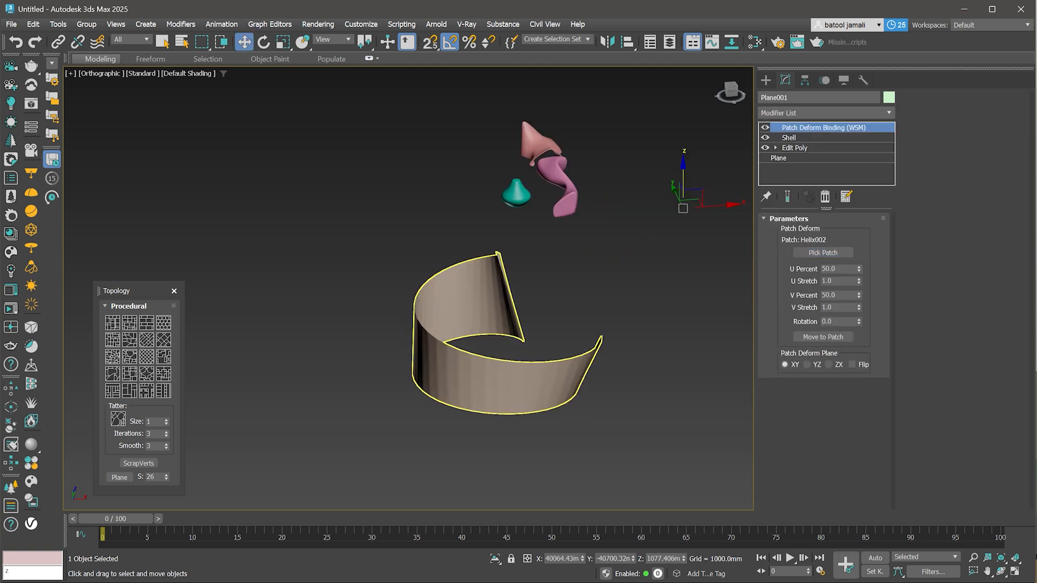
left_click(823, 336)
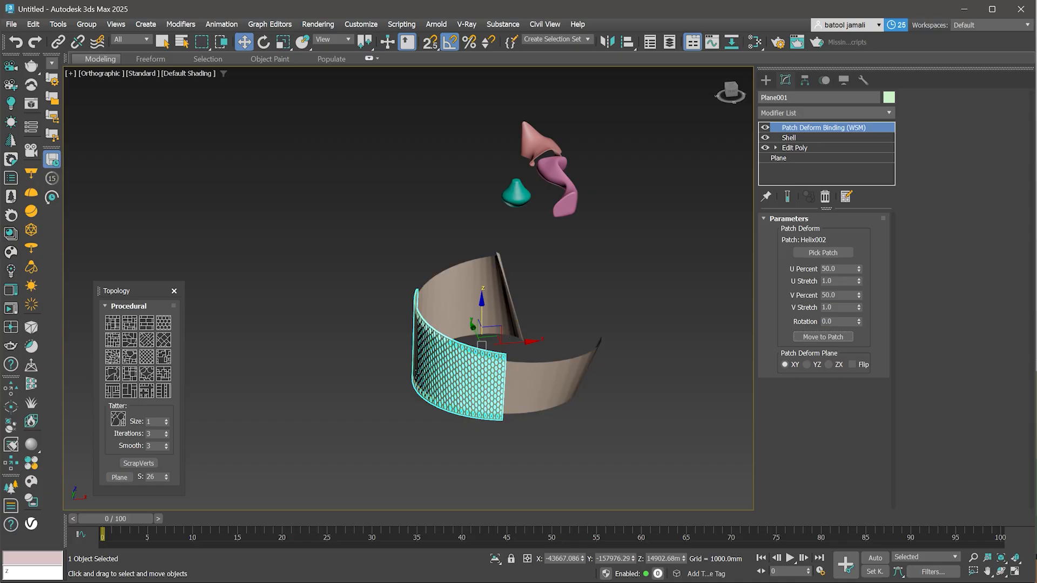
- Set the PatchDeform U Stretch to 3.11 and V Stretch to 0.83
left_click_drag(859, 280, 859, 246)
left_click_drag(859, 308, 859, 311)
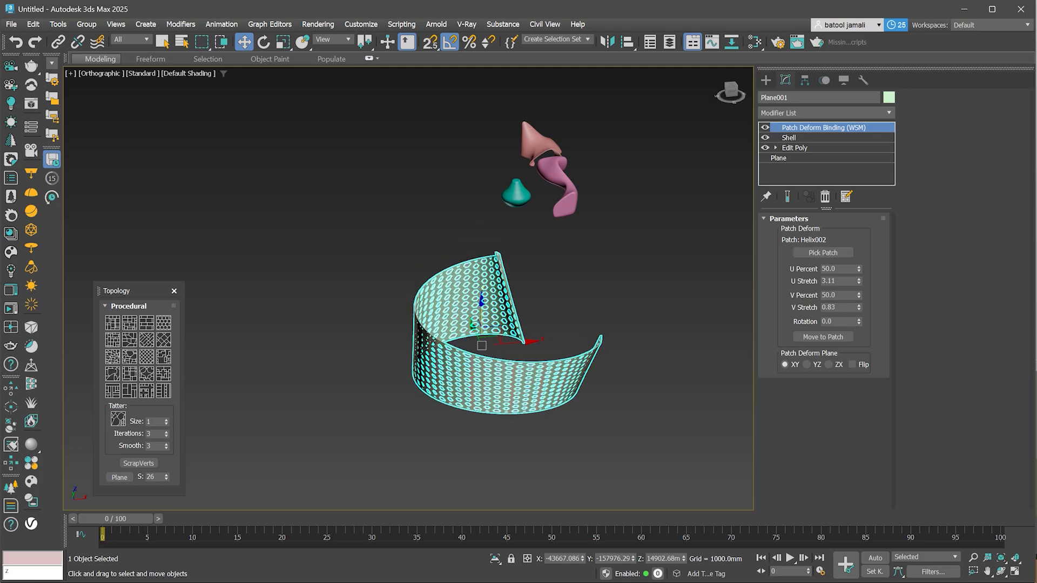
scroll(500, 346, "down", 2)
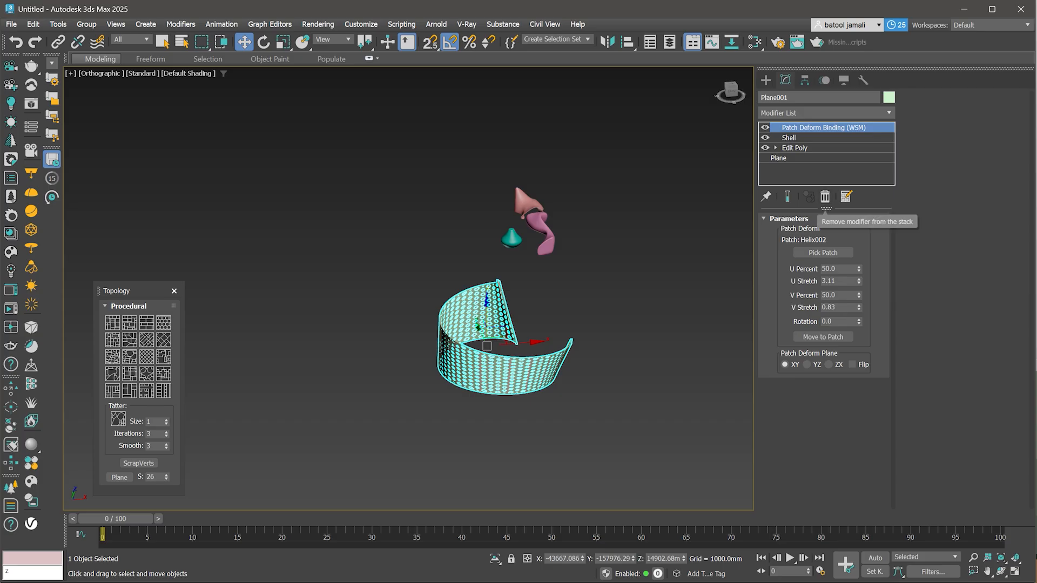
- Select the helix surface and insert an FFD 4x4x4 modifier above its Edit Spline
left_click(504, 373)
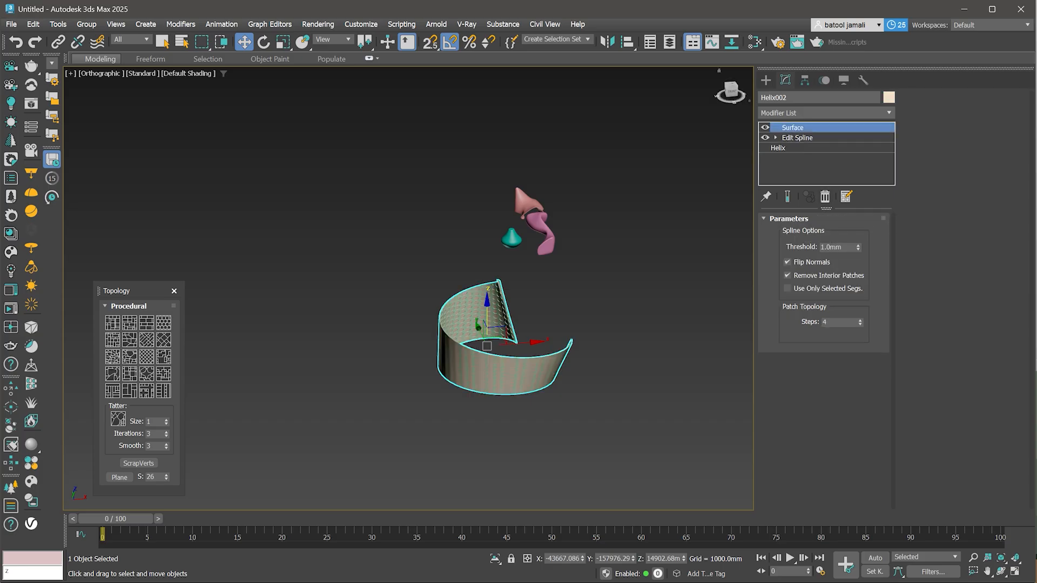
left_click(797, 138)
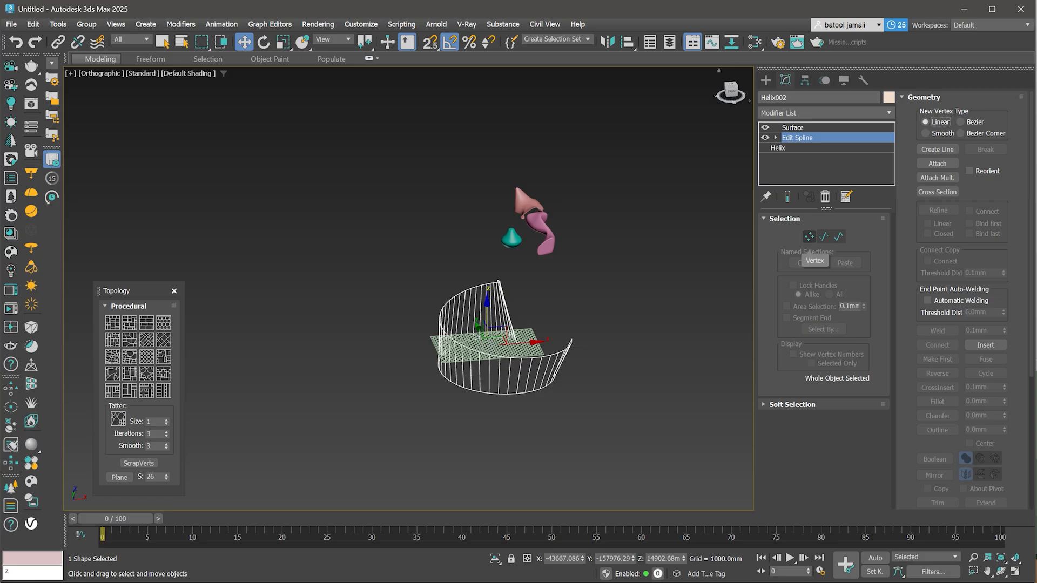
left_click(809, 237)
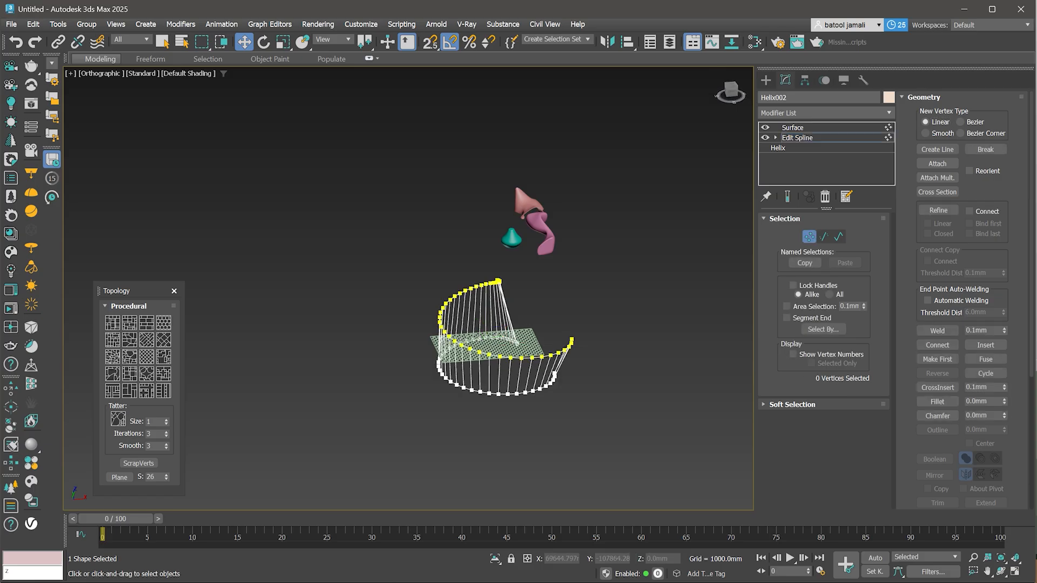
scroll(482, 301, "up", 2)
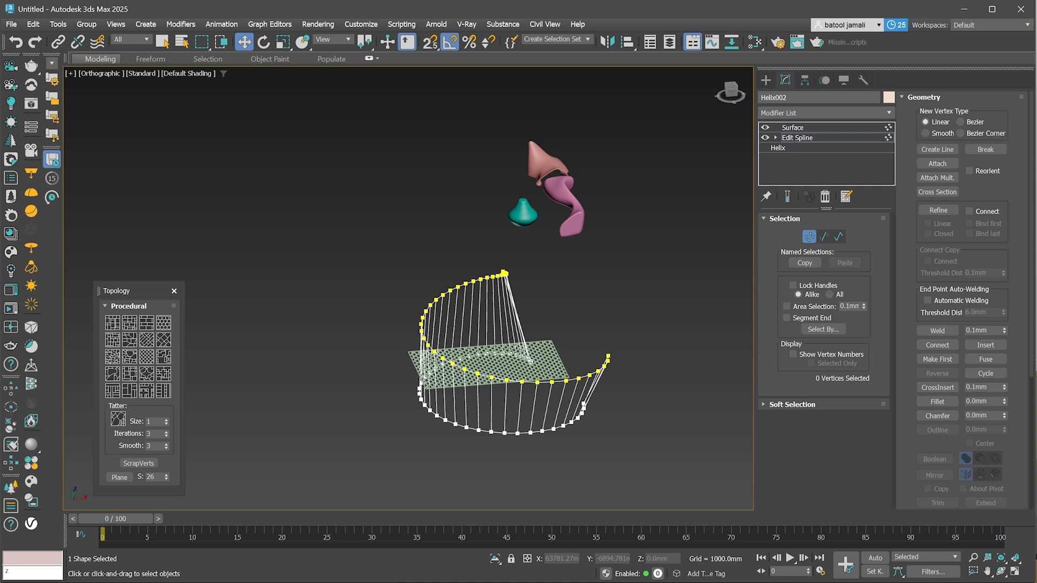
key("1")
left_click(827, 112)
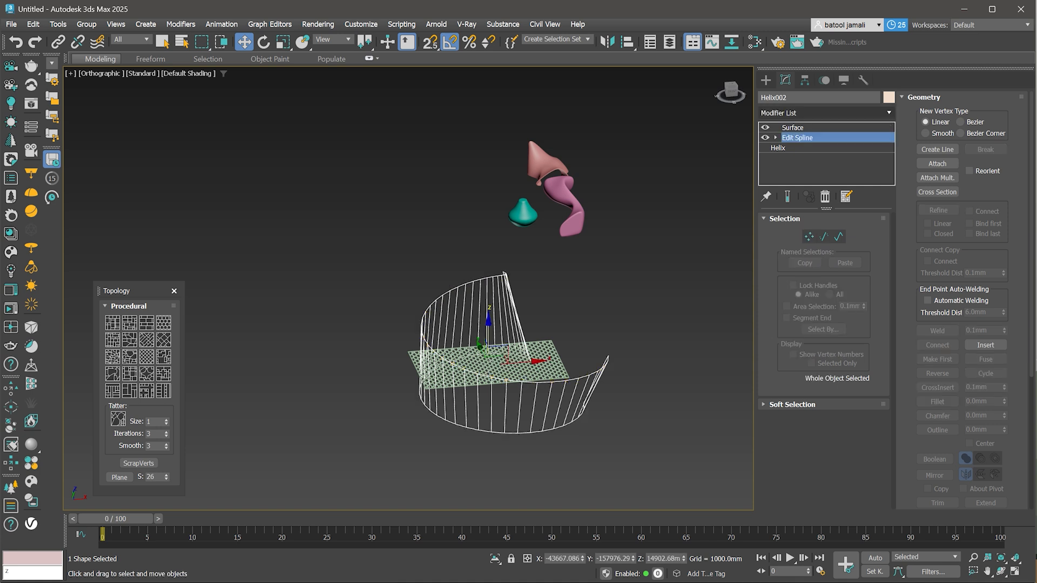
type("ff")
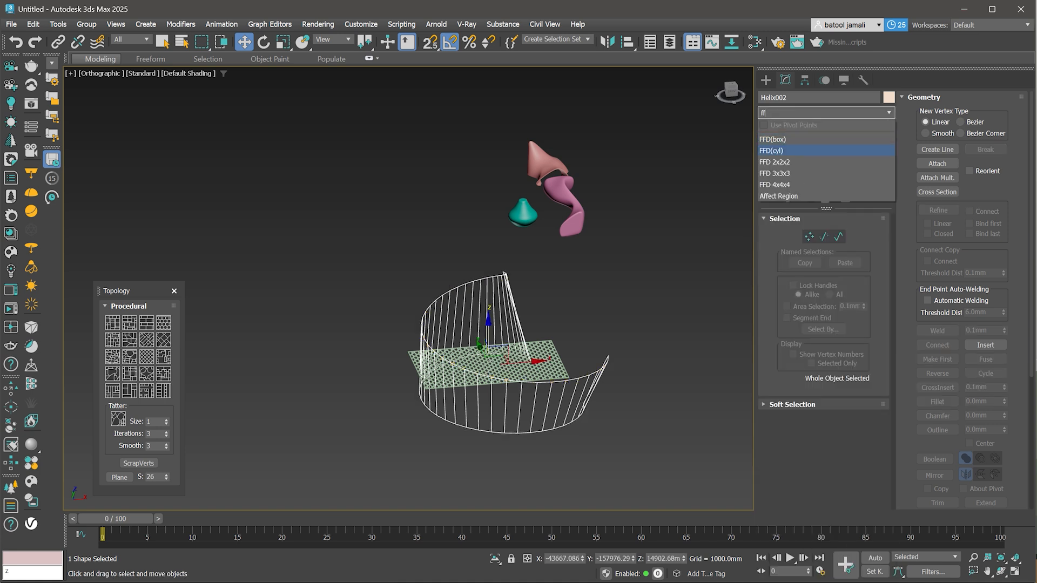
key("Return")
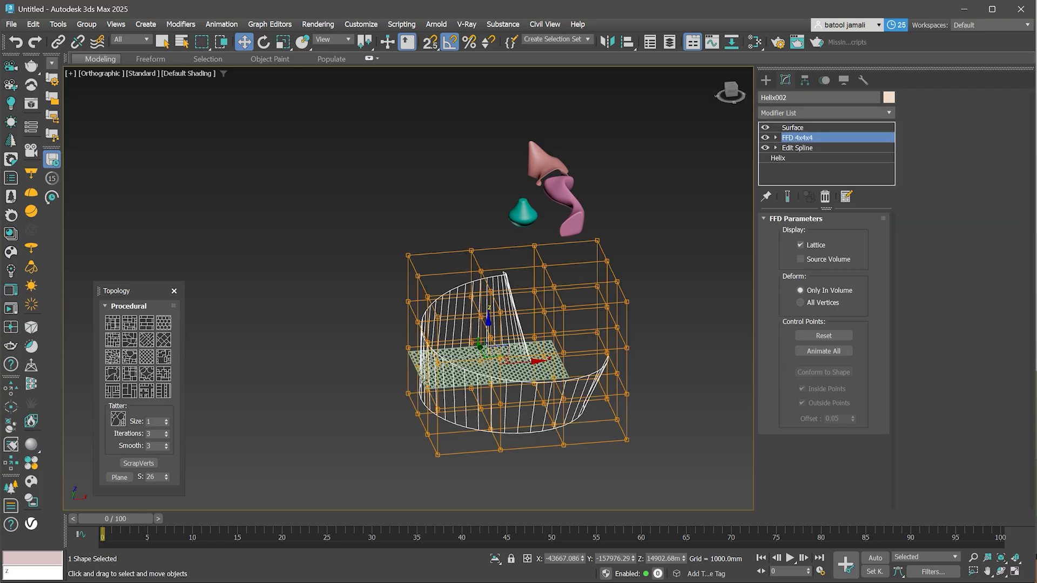
- Select the FFD lattice's top control points and move them upward to stretch the surface
key("1")
left_click_drag(382, 208, 625, 279)
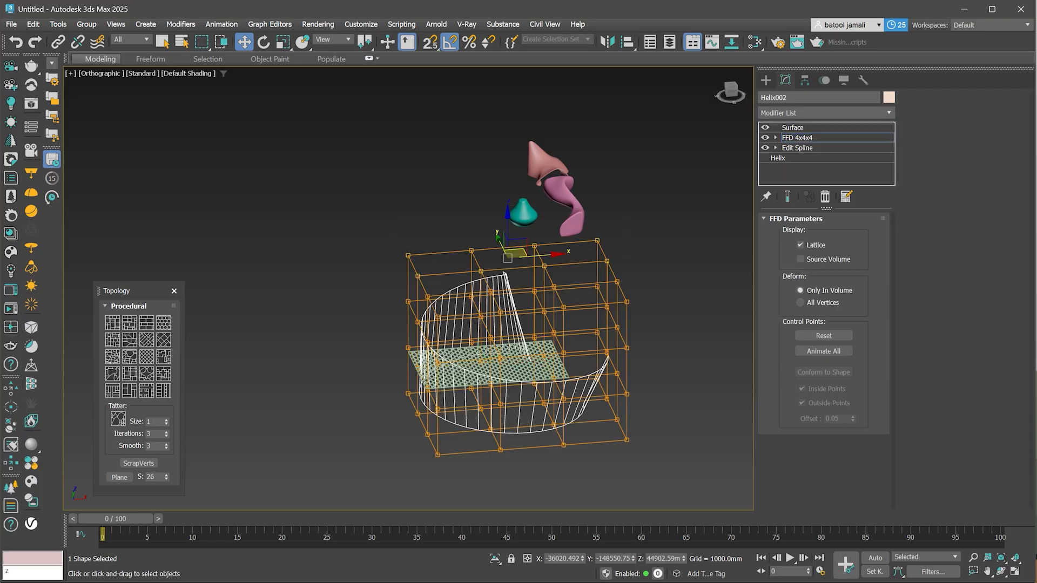
left_click_drag(508, 227, 508, 86)
left_click(797, 137)
left_click(793, 128)
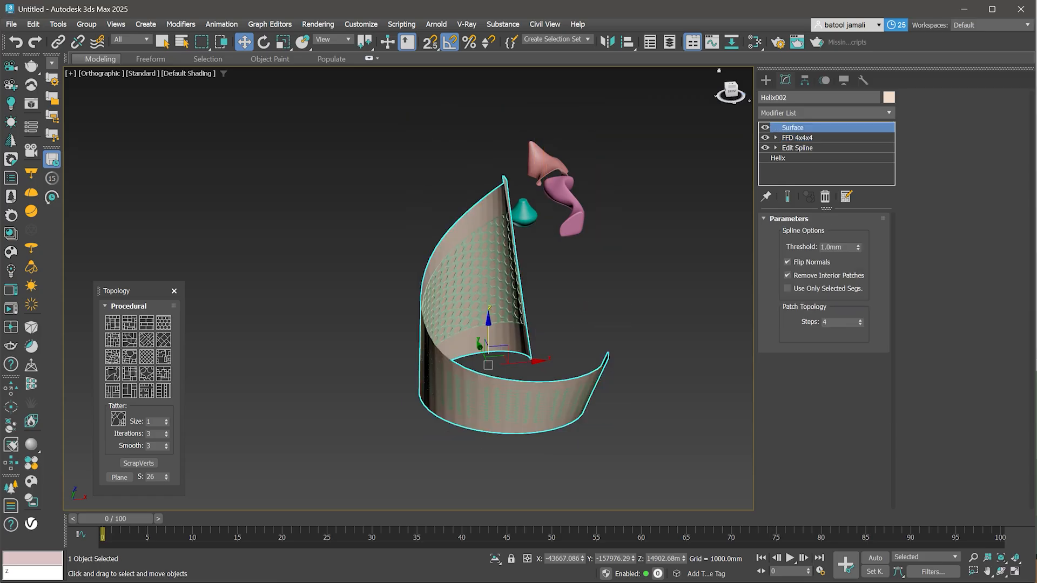
- Re-pick the deformed helix surface as the panel's patch and adjust the U Stretch
left_click(480, 281)
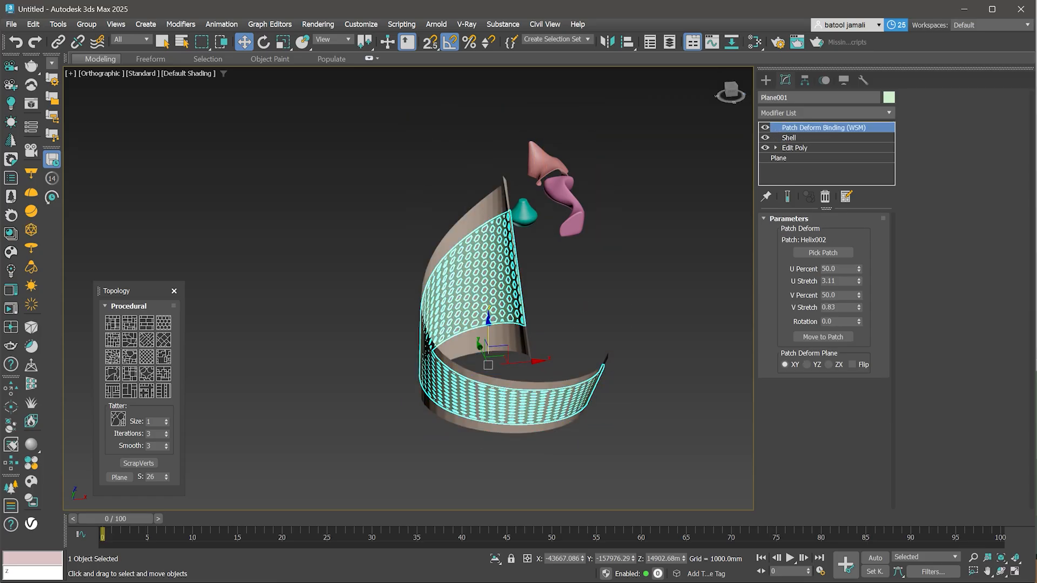
left_click(823, 253)
left_click(486, 339)
mouse_move(859, 282)
left_mouse_down()
mouse_move(859, 304)
mouse_move(859, 289)
left_mouse_up()
left_click(573, 302)
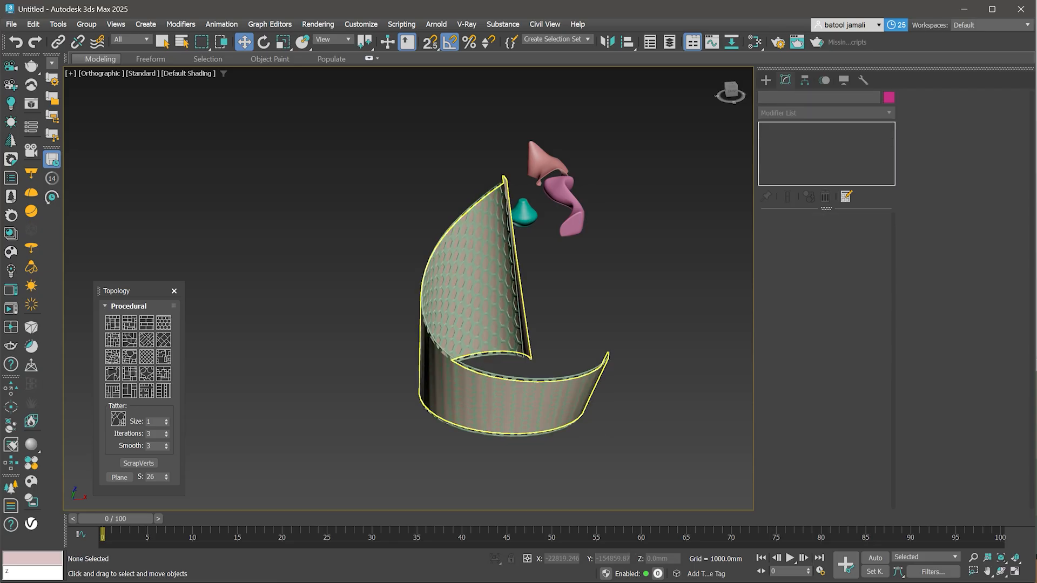
- Select the helix surface and hide it
left_click(502, 304)
left_click(522, 328)
right_click(521, 330)
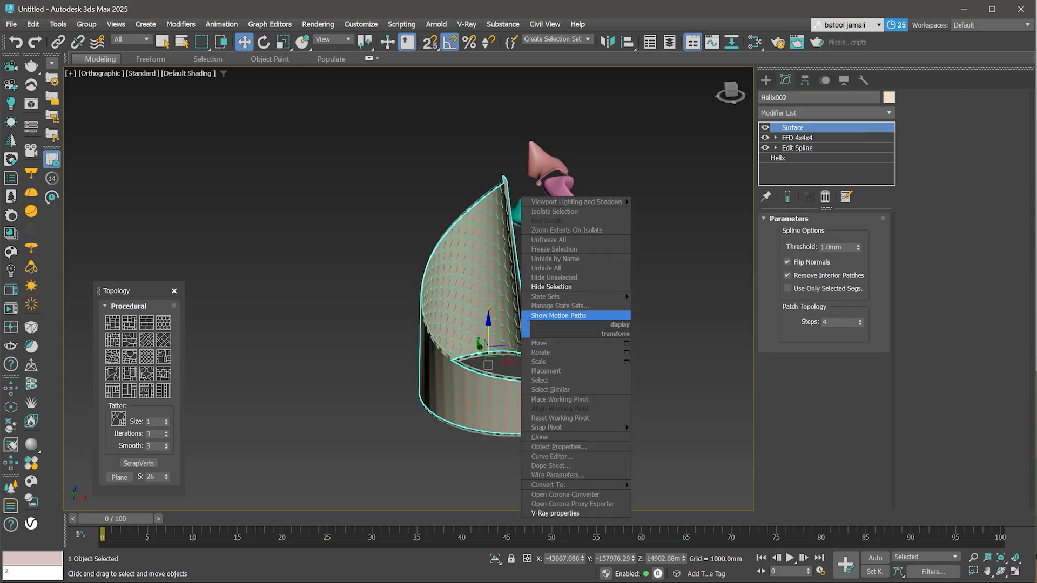
left_click(540, 286)
scroll(502, 451, "down", 2)
middle_click_drag(502, 452, 435, 397, "alt")
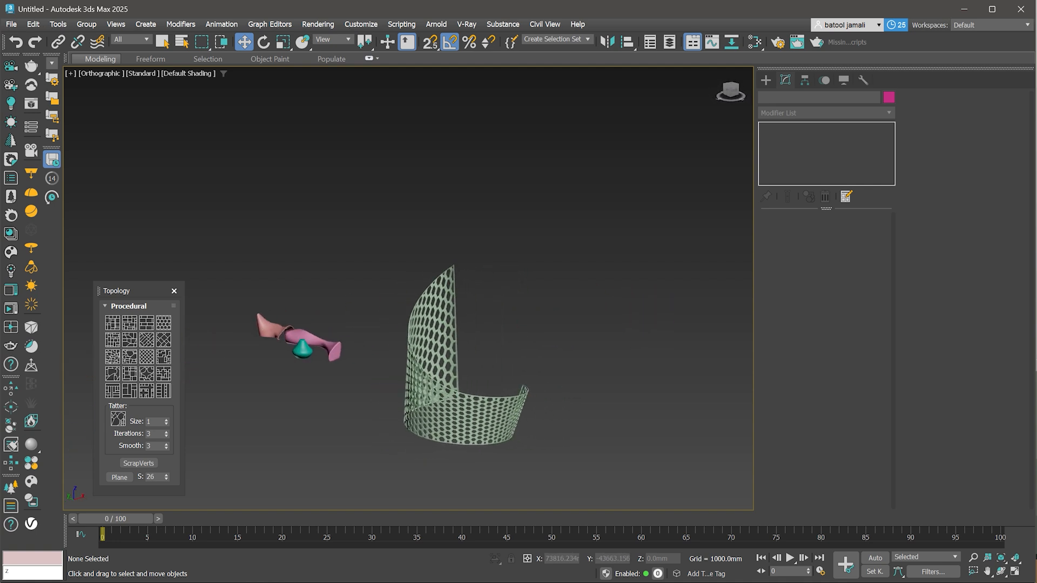